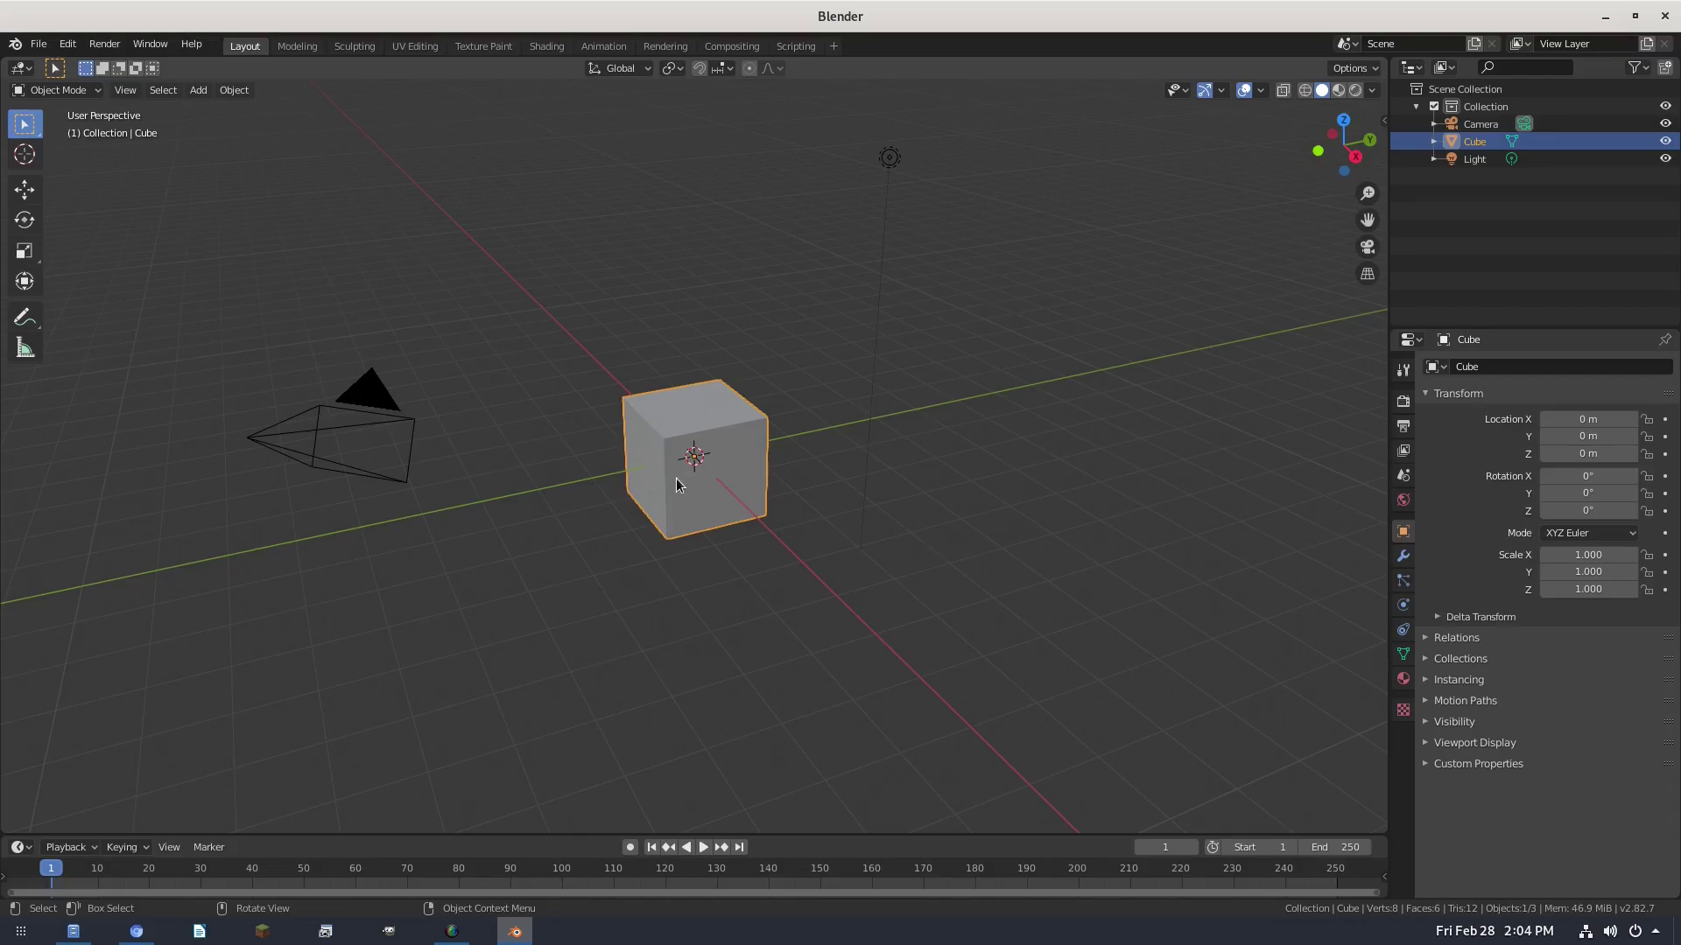
- Delete the default cube and light, leaving only the camera in the scene
{"action": "key", "text": "b"}
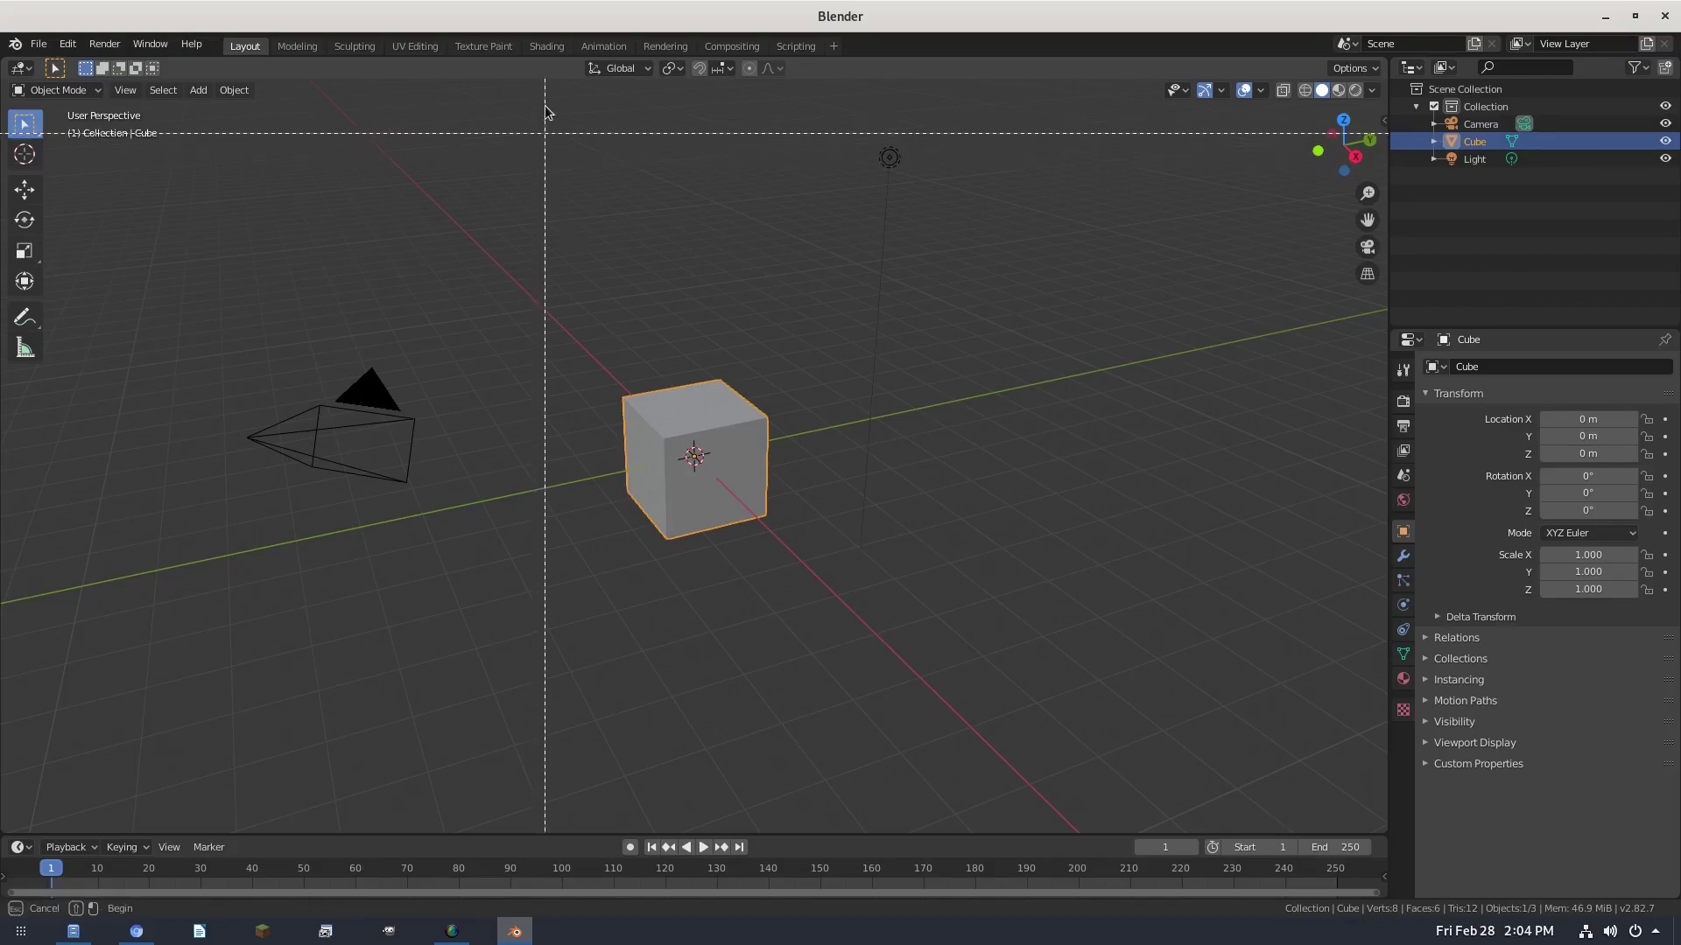
{"action": "left_click_drag", "start_coordinate": [545, 100], "coordinate": [967, 638]}
{"action": "key", "text": "Delete"}
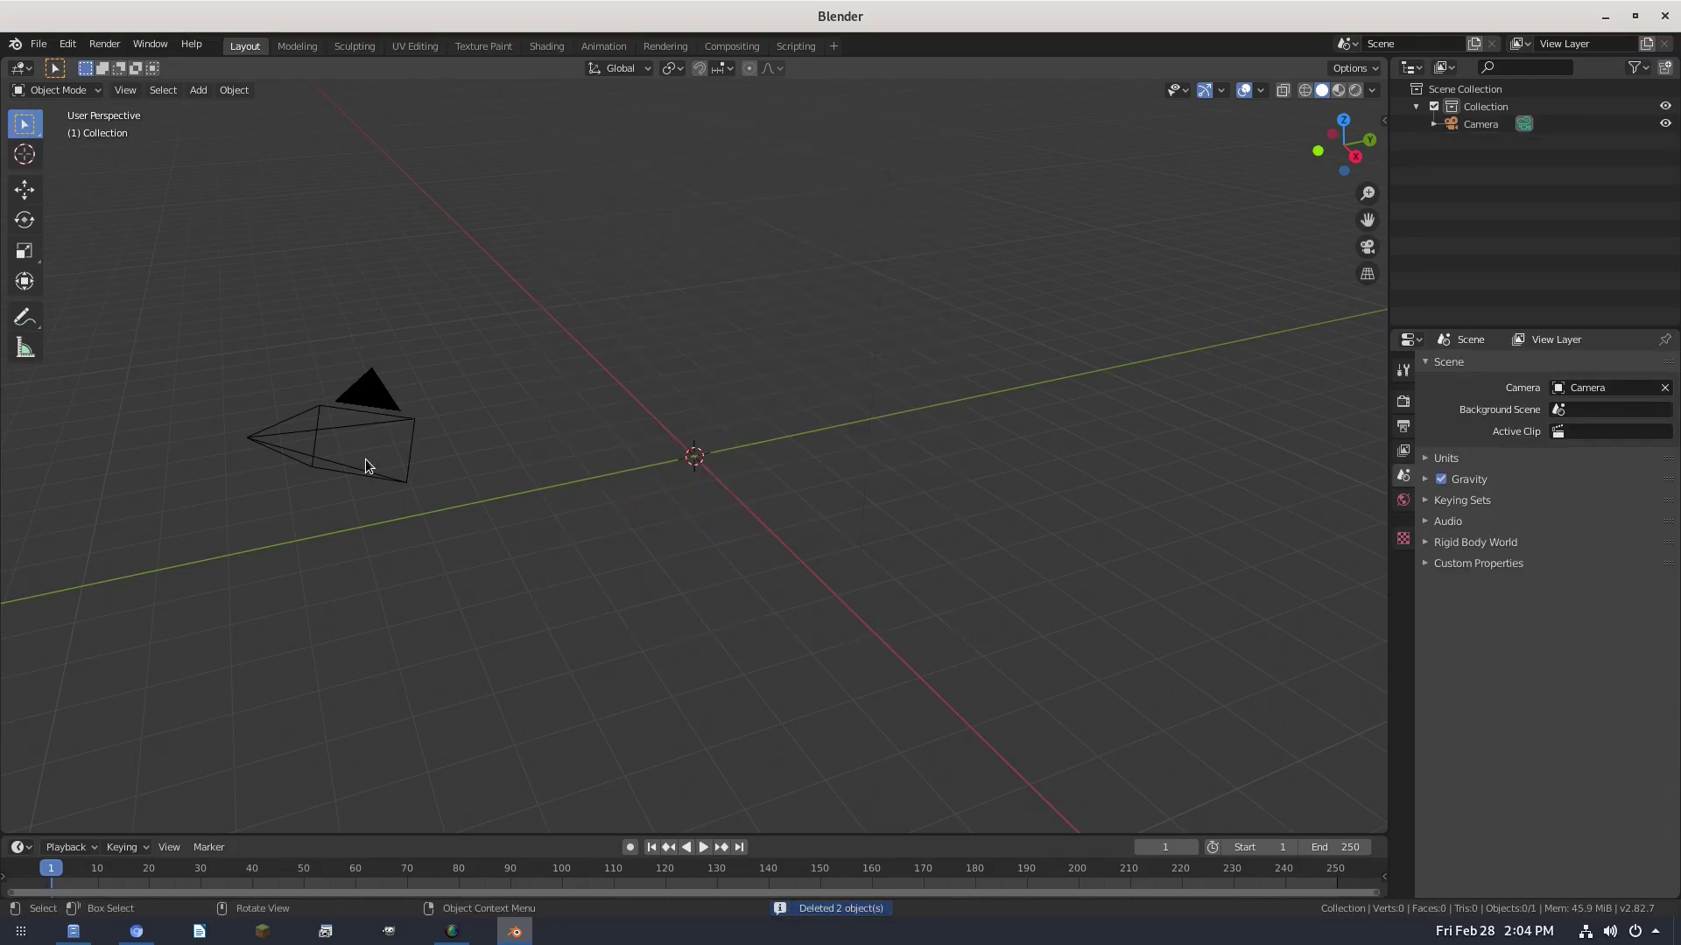
- Reset the camera's location and rotation, then rotate it 90° about the global X axis
{"action": "left_click", "coordinate": [371, 396]}
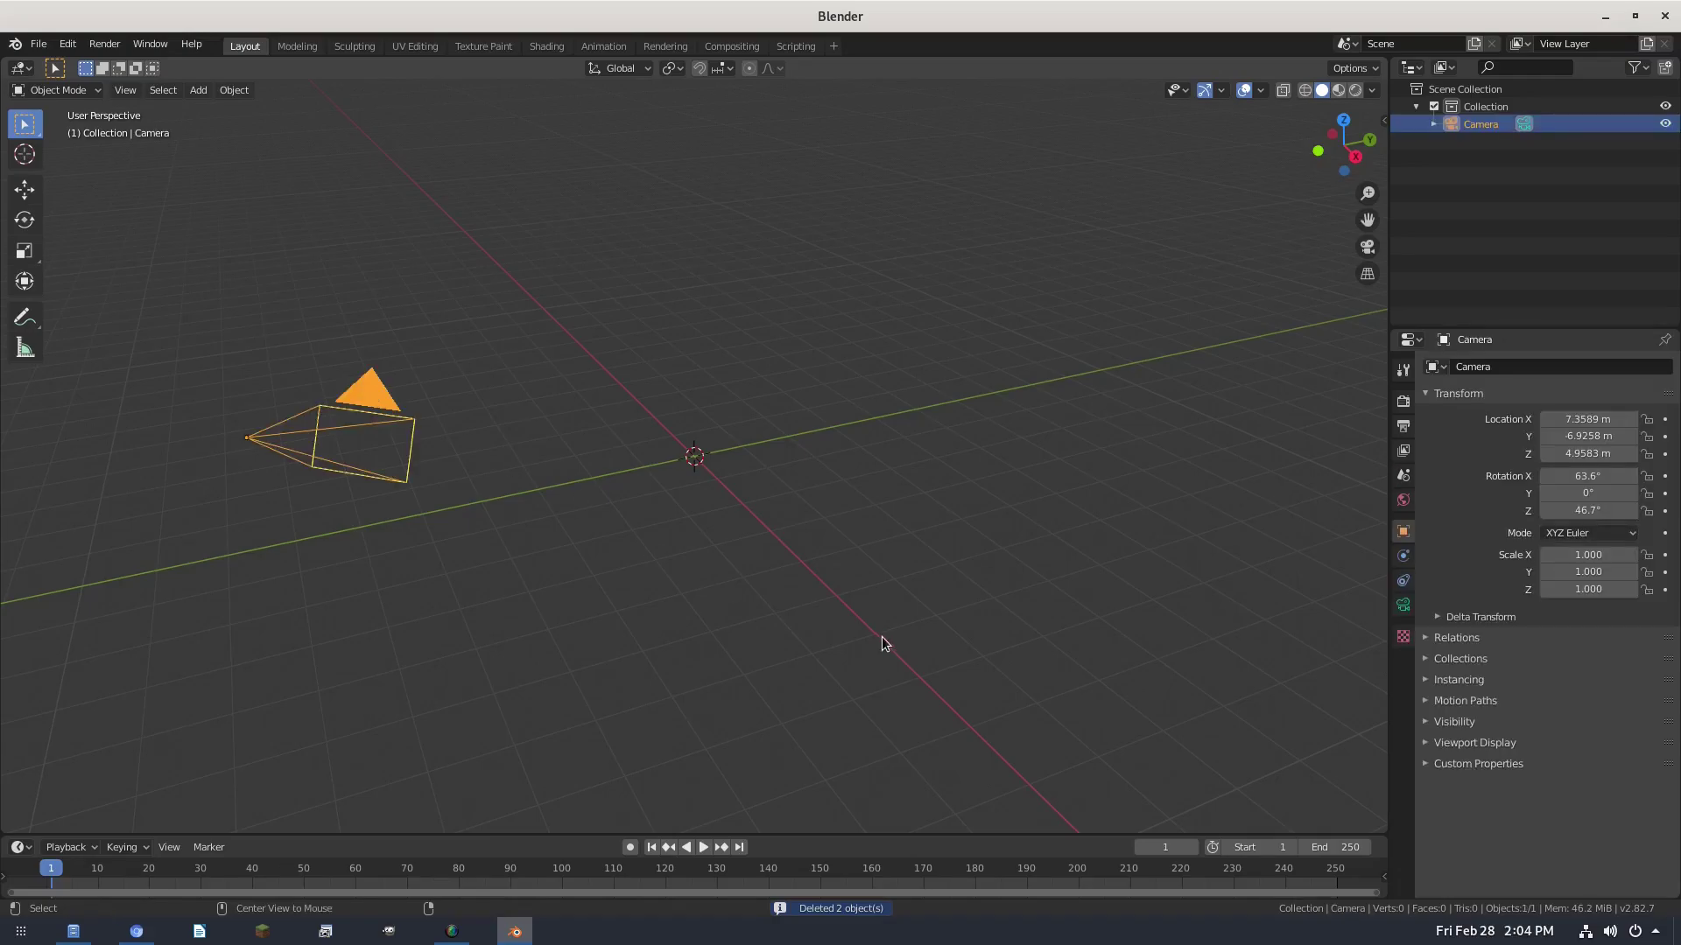
{"action": "key", "text": "alt+g"}
{"action": "key", "text": "alt+r"}
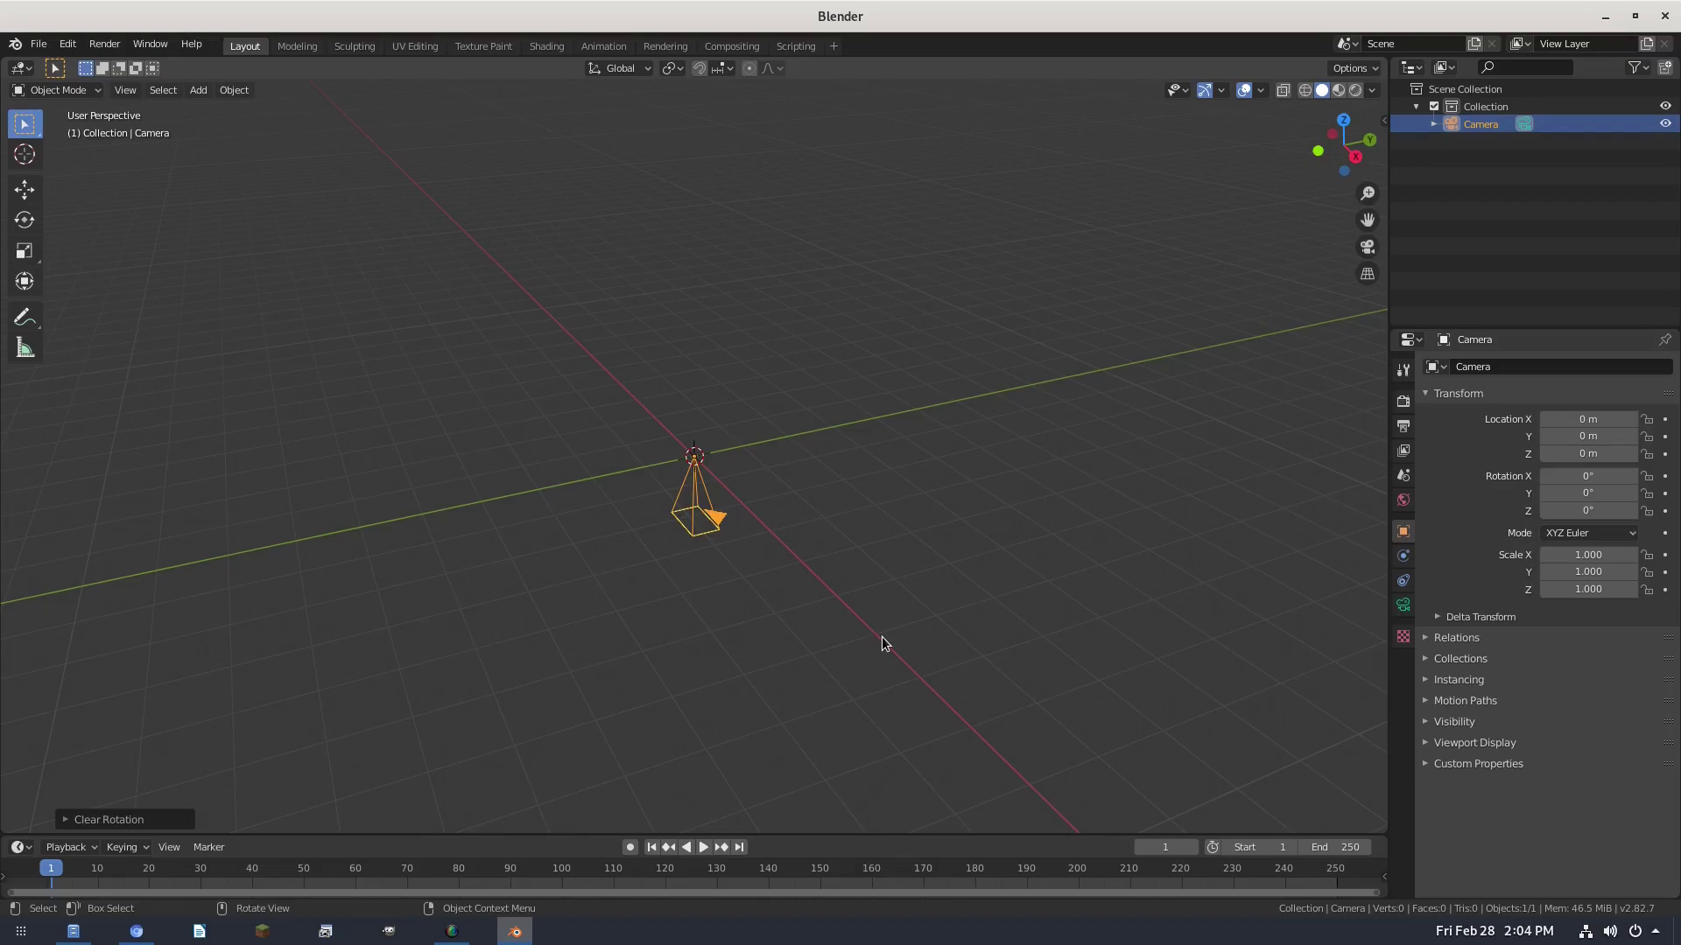
{"action": "type", "text": "rx"}
{"action": "type", "text": "90"}
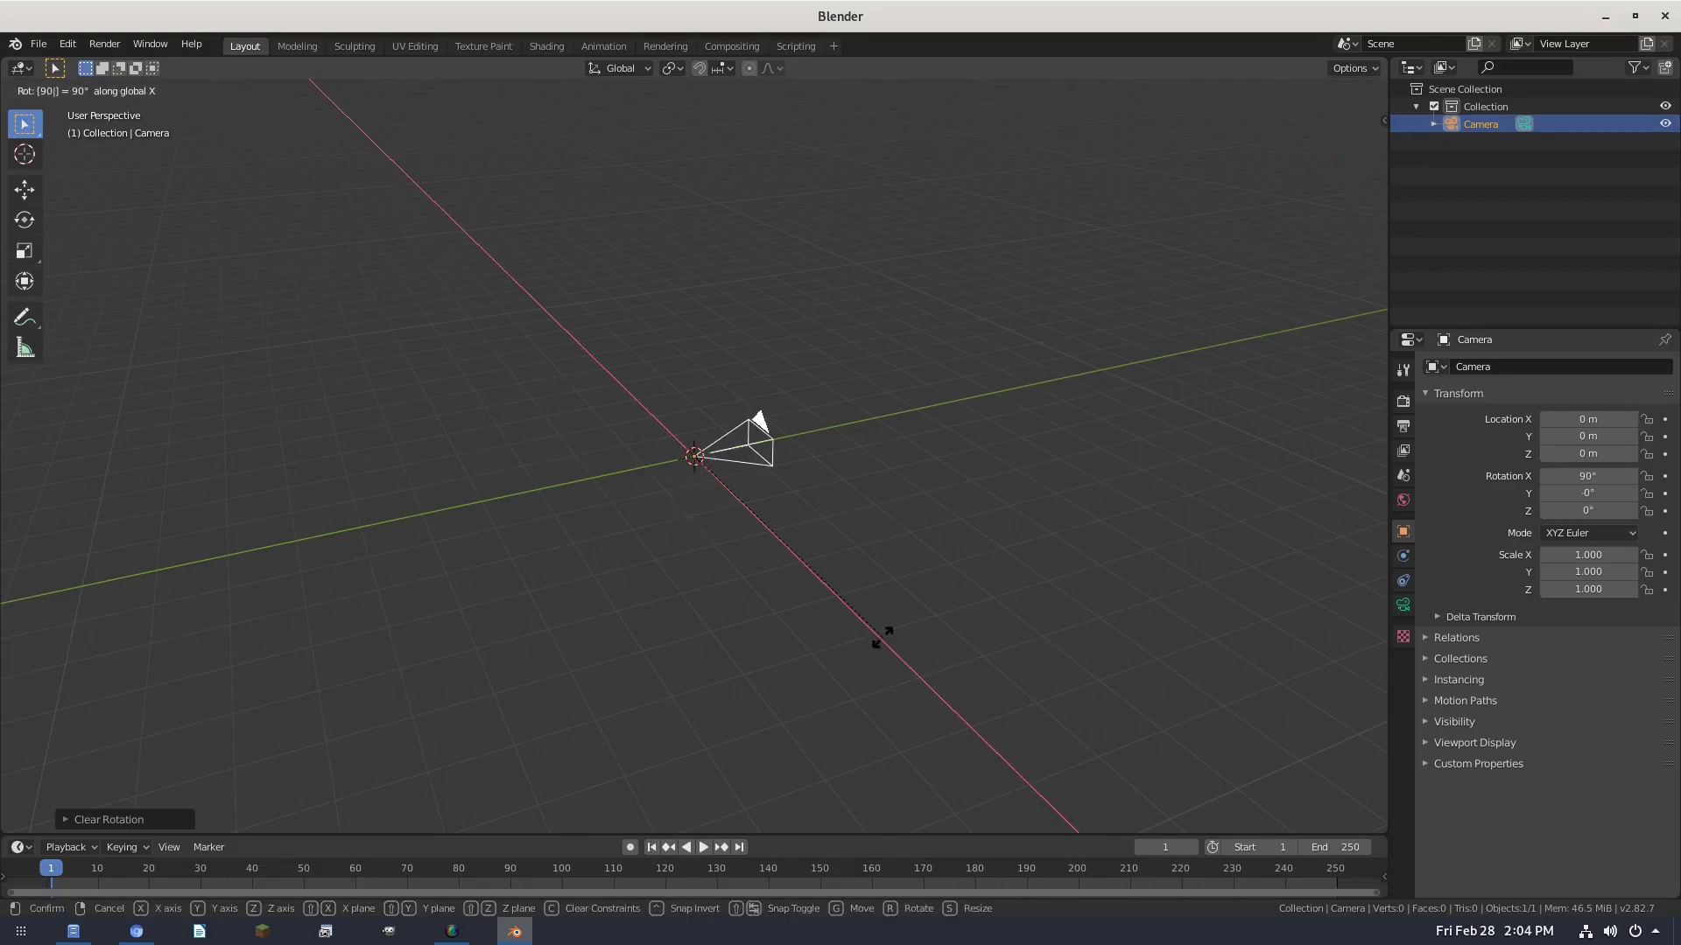
{"action": "key", "text": "Return"}
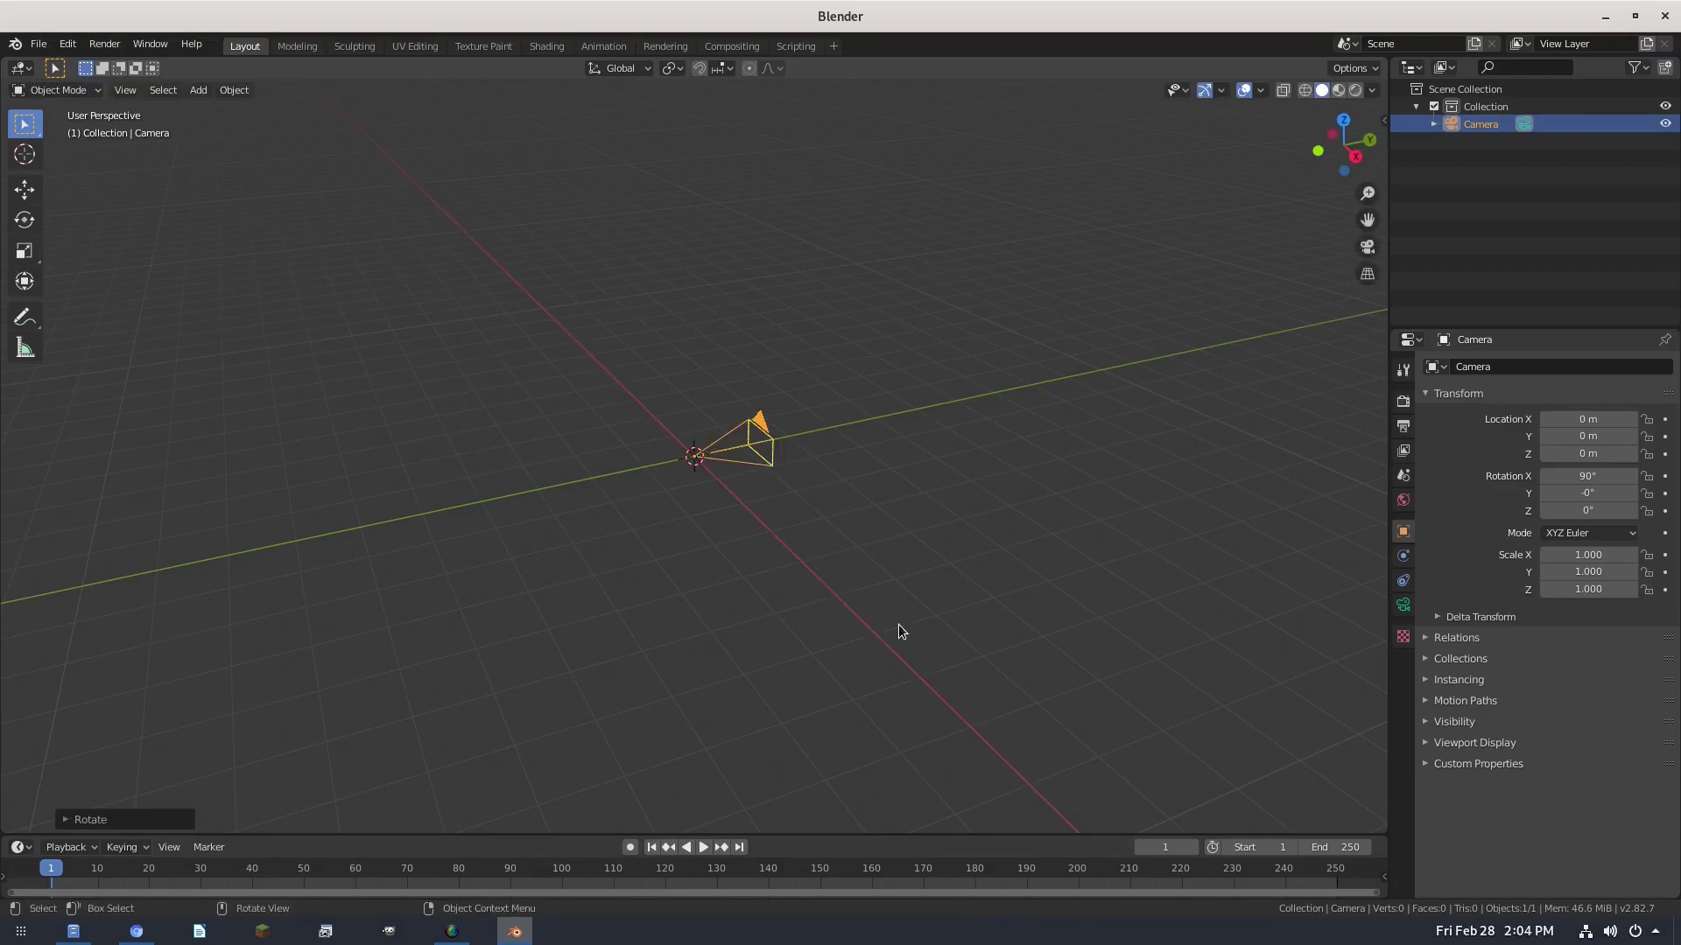
- Move the camera along the Y axis to about -9 m and look through it
{"action": "key", "text": "g"}
{"action": "key", "text": "y"}
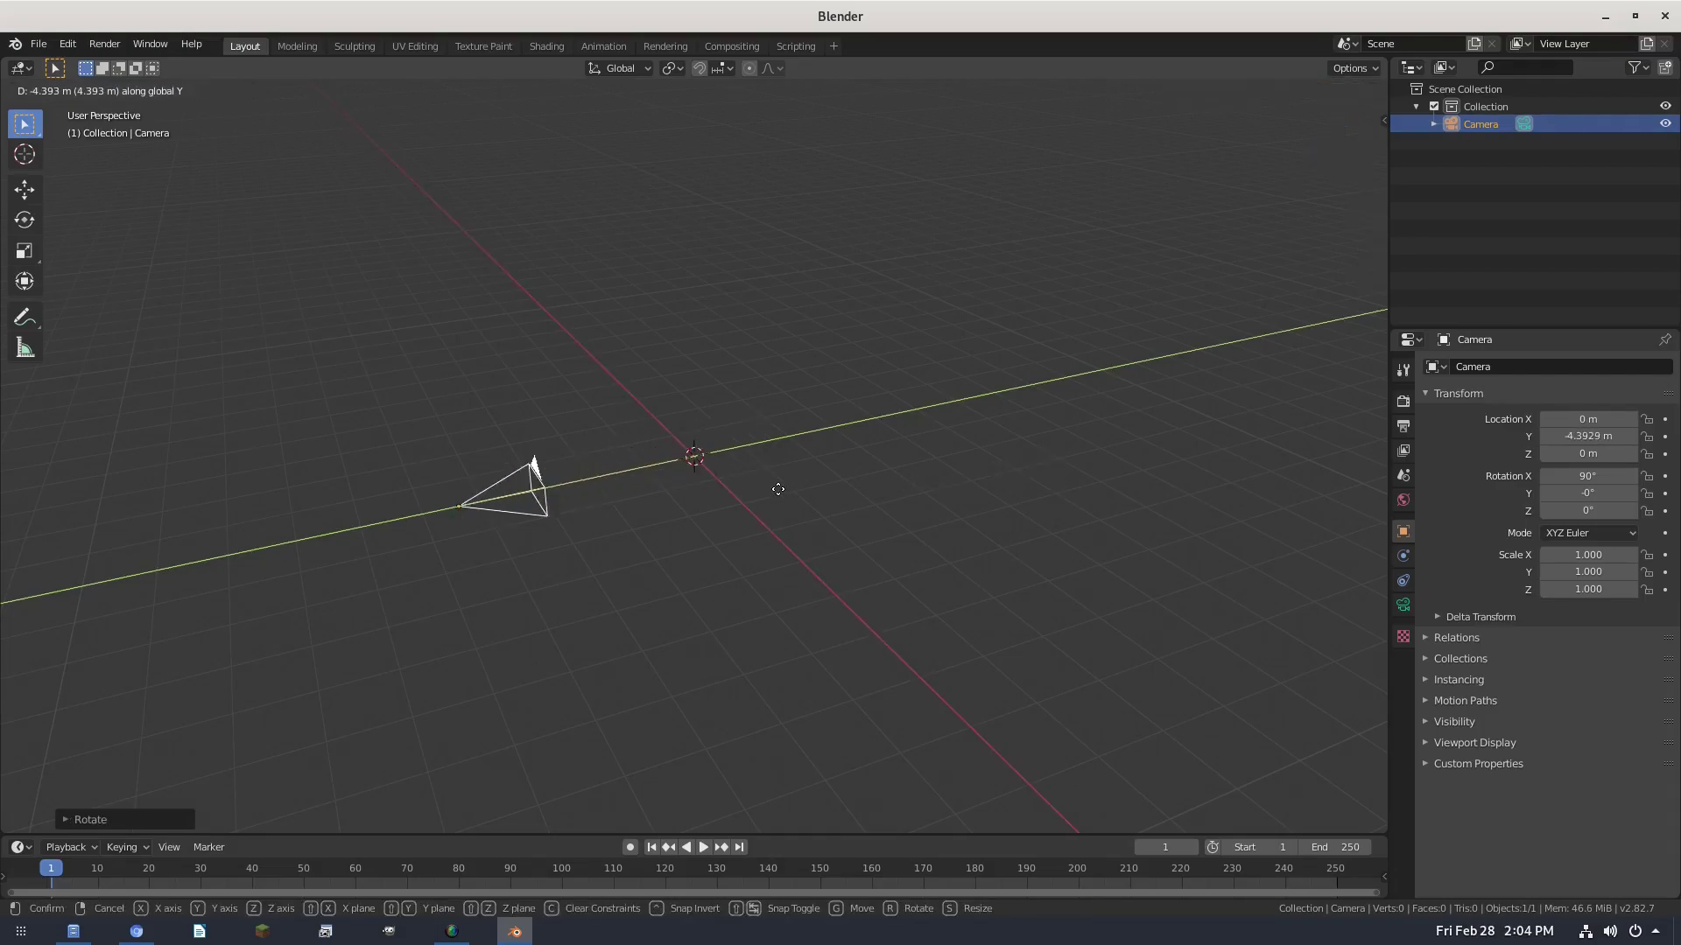
{"action": "left_click", "coordinate": [511, 536]}
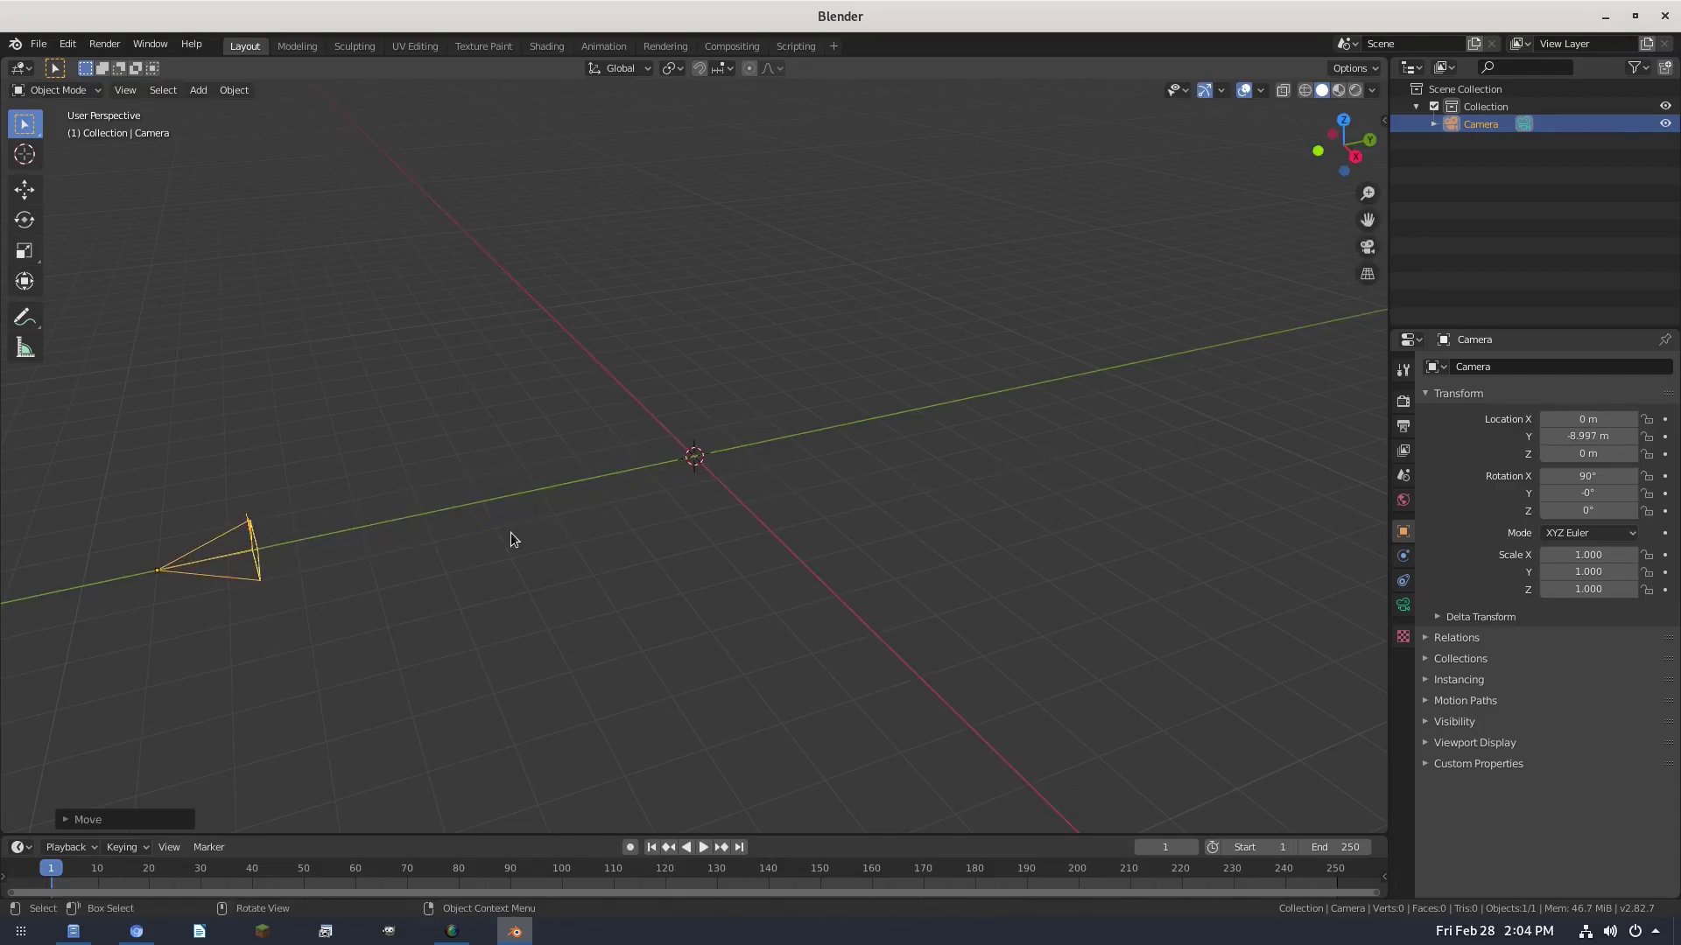
{"action": "key", "text": "KP_0"}
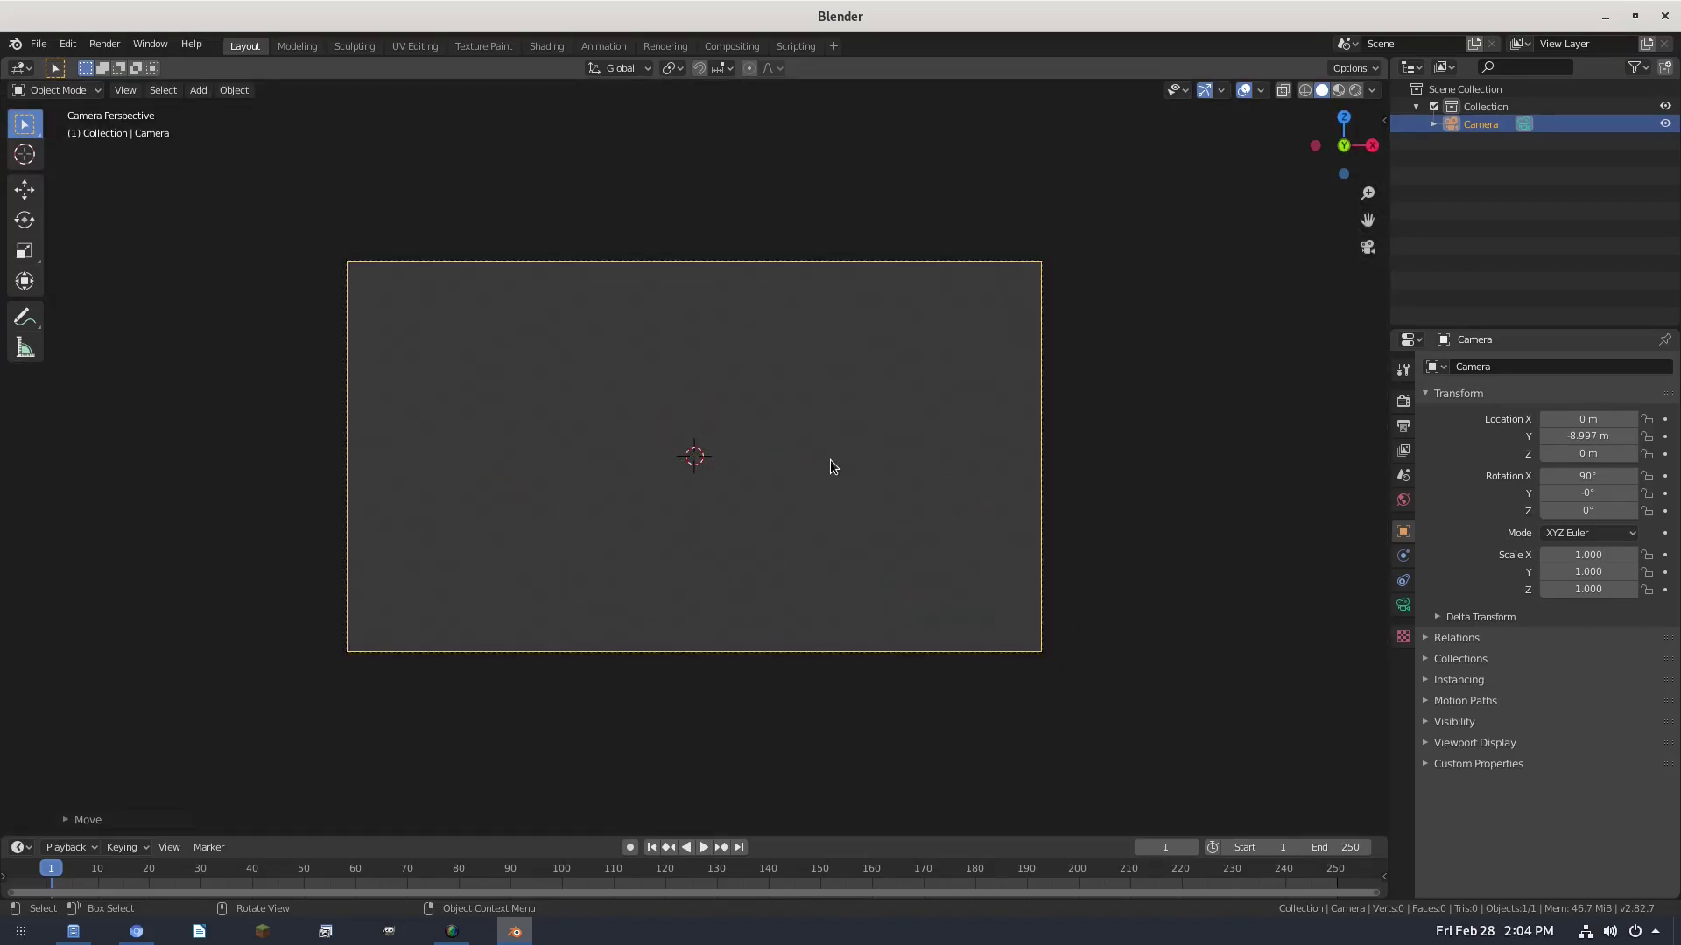
- Change the camera lens type to Orthographic with an orthographic scale of 5
{"action": "left_click", "coordinate": [1403, 609]}
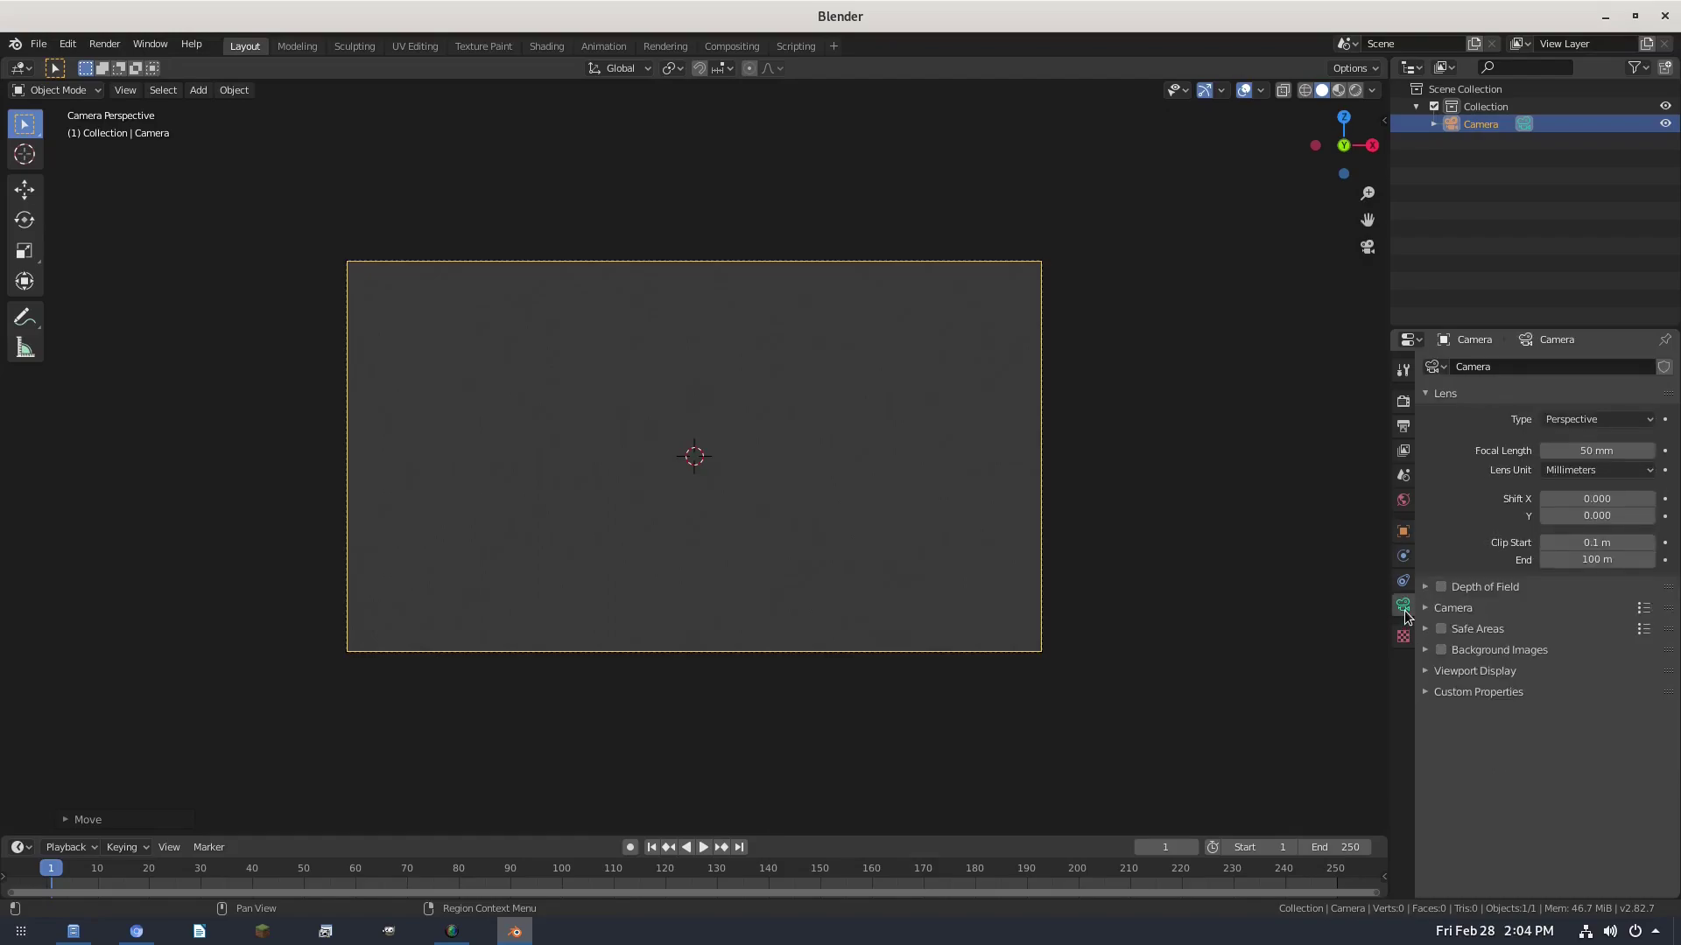
{"action": "left_click", "coordinate": [1566, 425]}
{"action": "left_click", "coordinate": [1562, 458]}
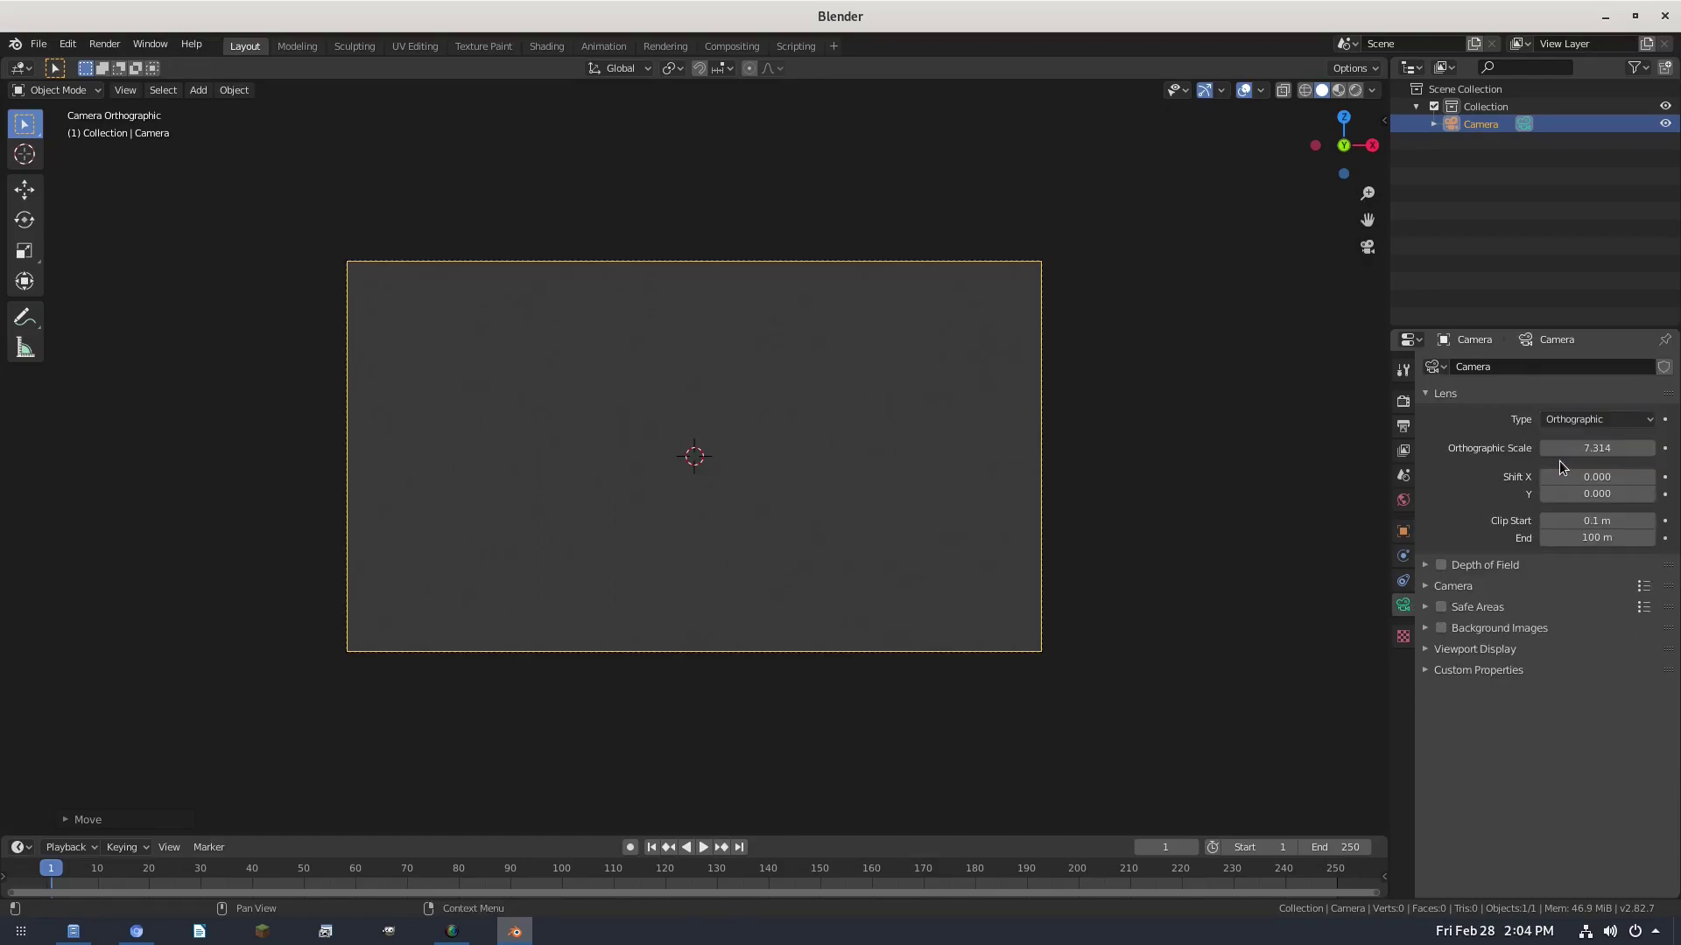
{"action": "left_click", "coordinate": [1587, 448]}
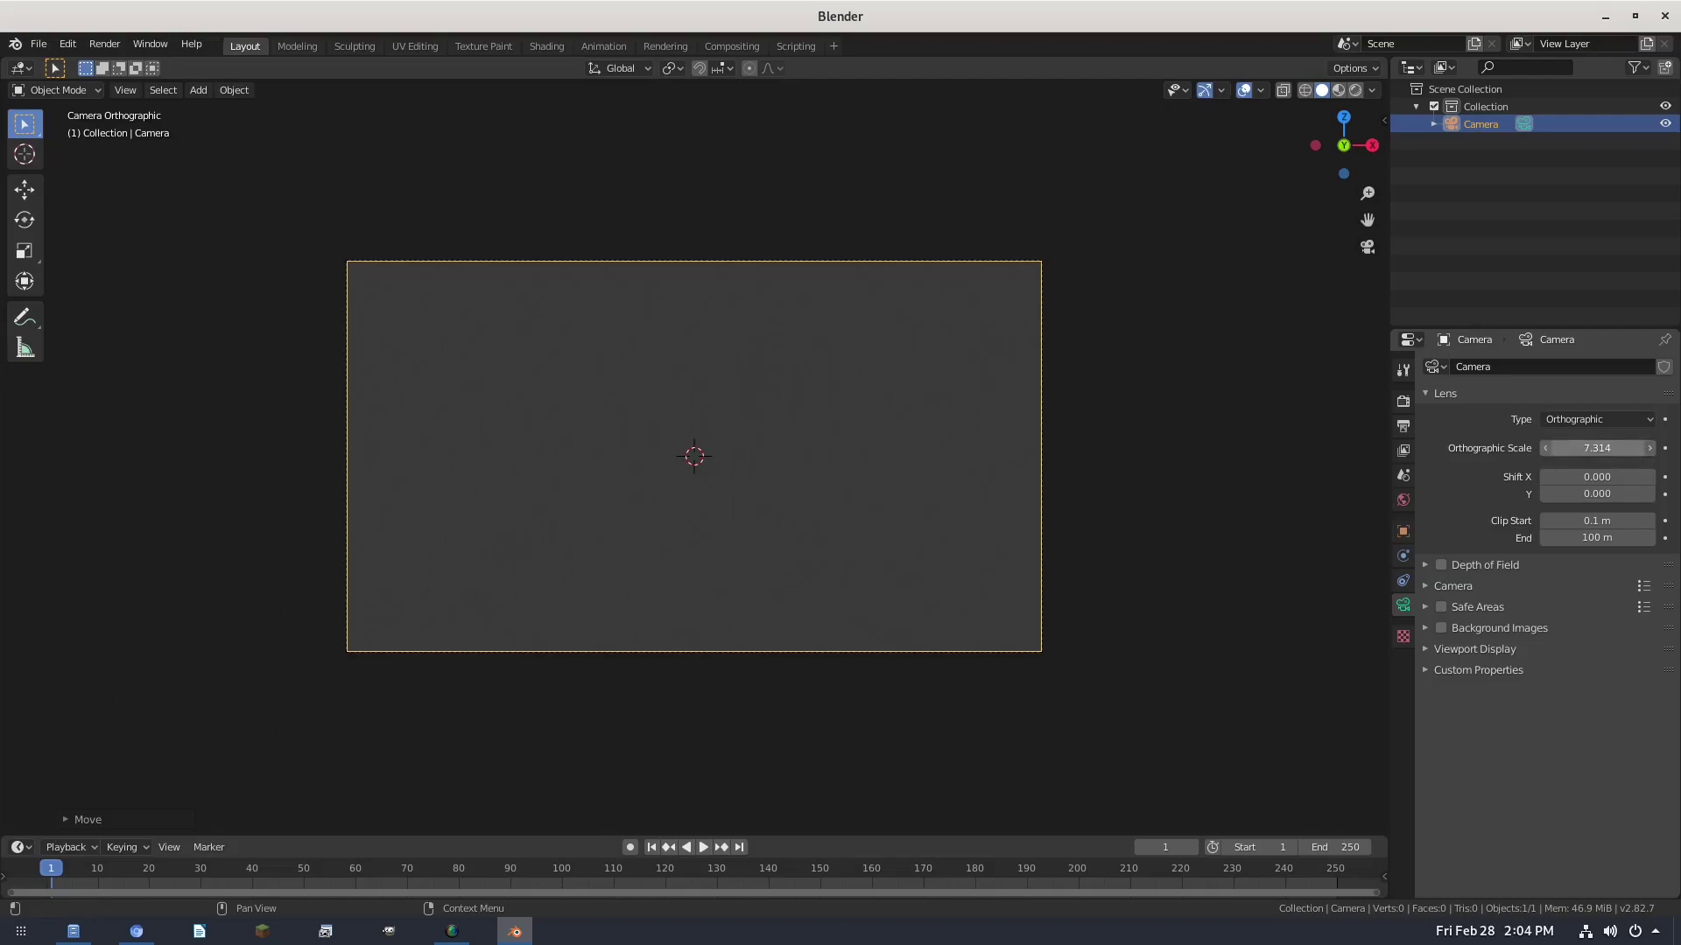
{"action": "type", "text": "5"}
{"action": "key", "text": "Return"}
- Set the output frame rate to 60 fps, enlarge the timeline area and set the start frame to 0
{"action": "left_click", "coordinate": [1403, 402]}
{"action": "left_click", "coordinate": [1404, 427]}
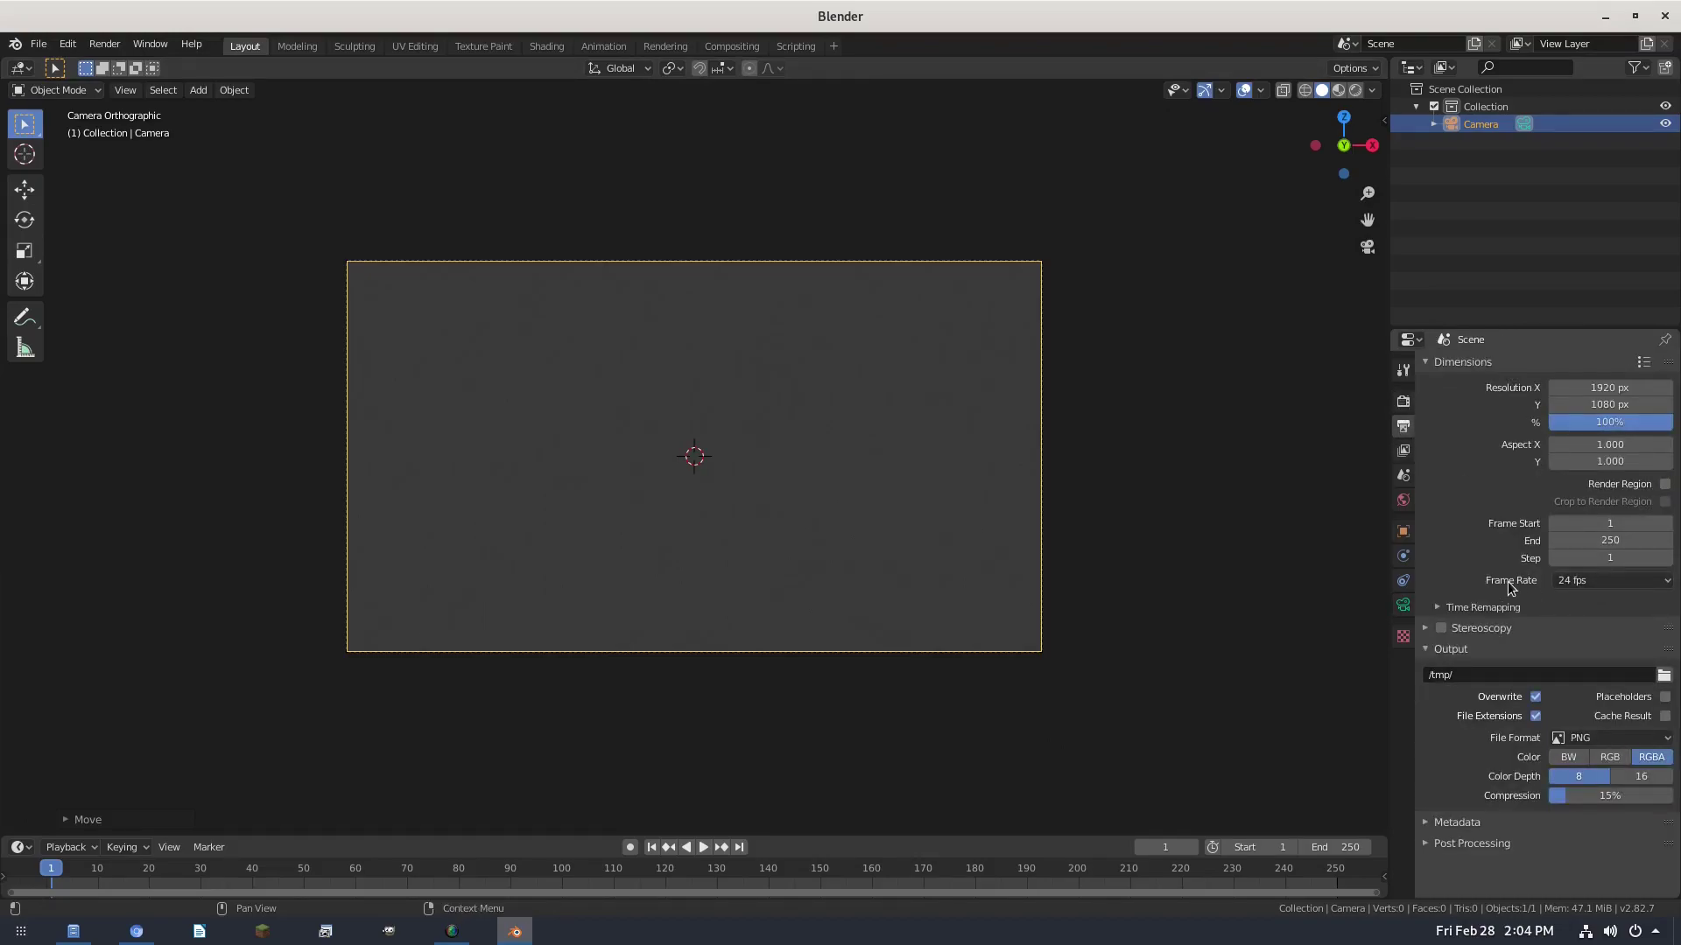
{"action": "left_click", "coordinate": [1576, 587]}
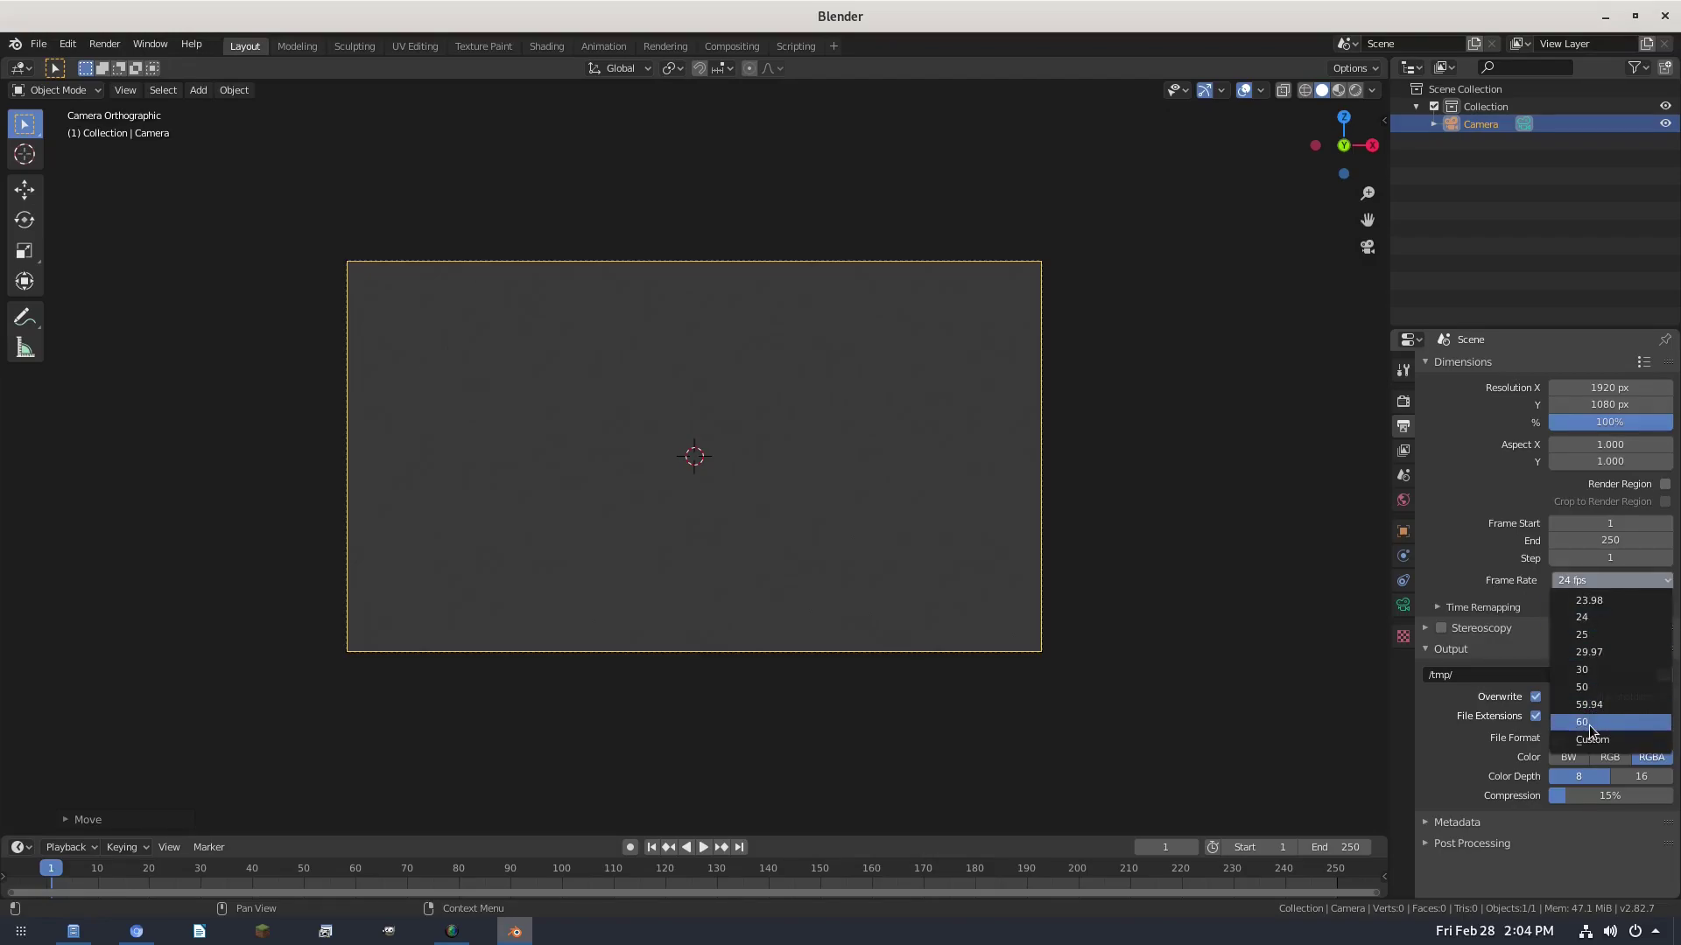
{"action": "left_click", "coordinate": [1590, 731]}
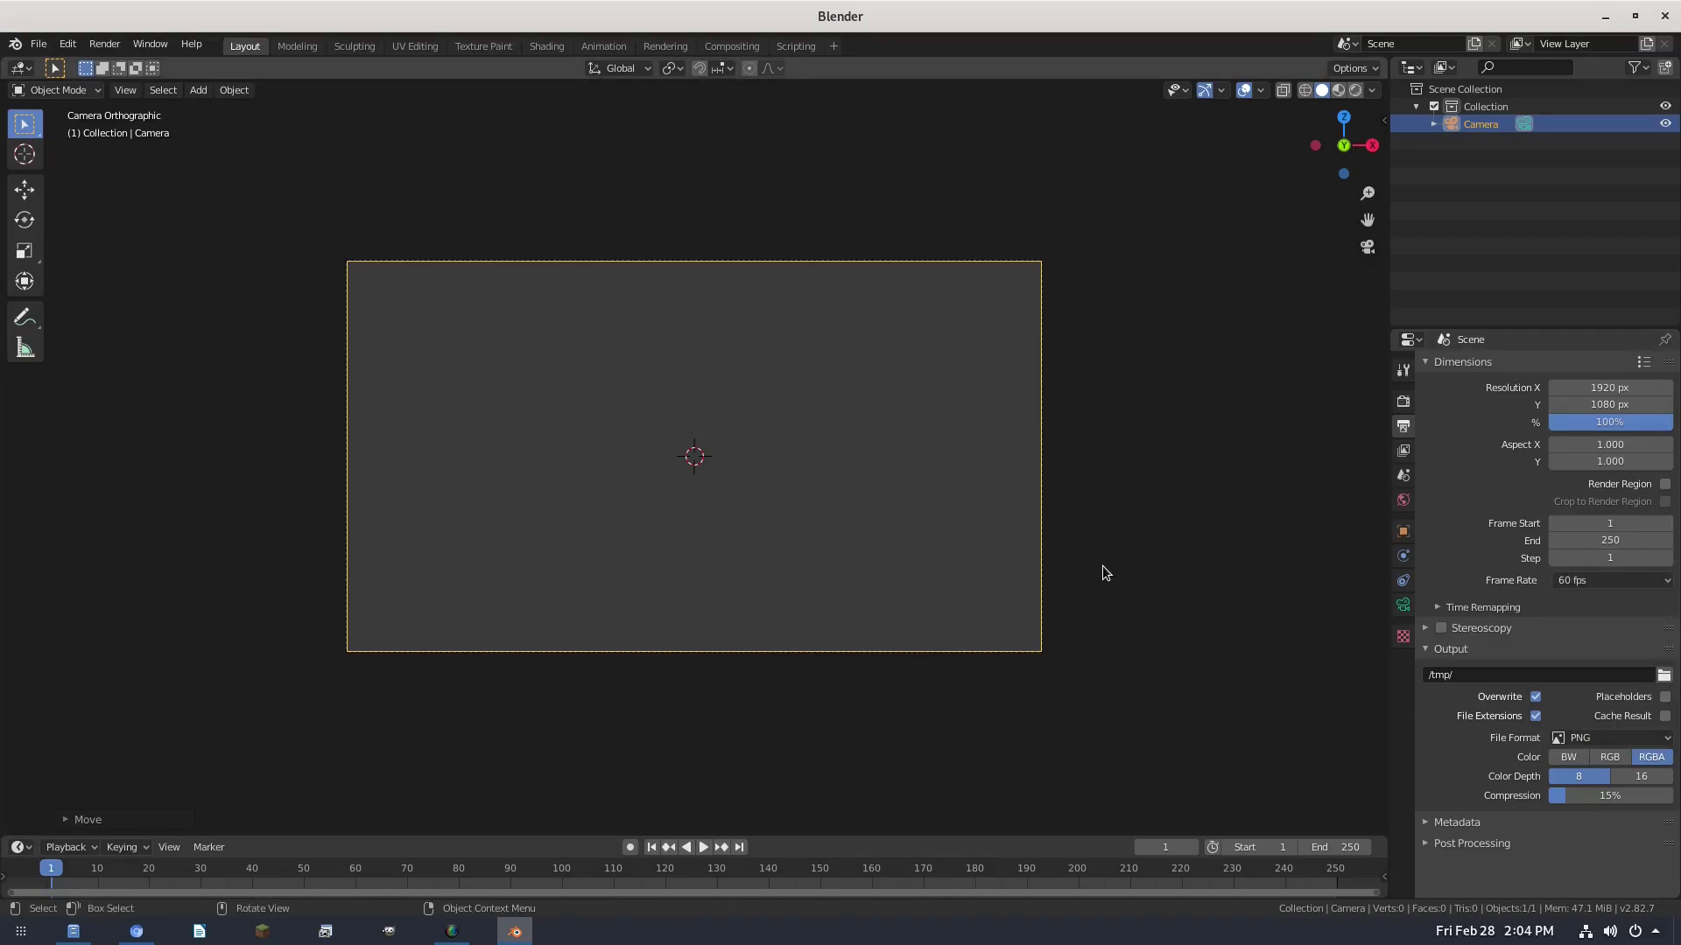
{"action": "left_click_drag", "start_coordinate": [858, 834], "coordinate": [863, 807]}
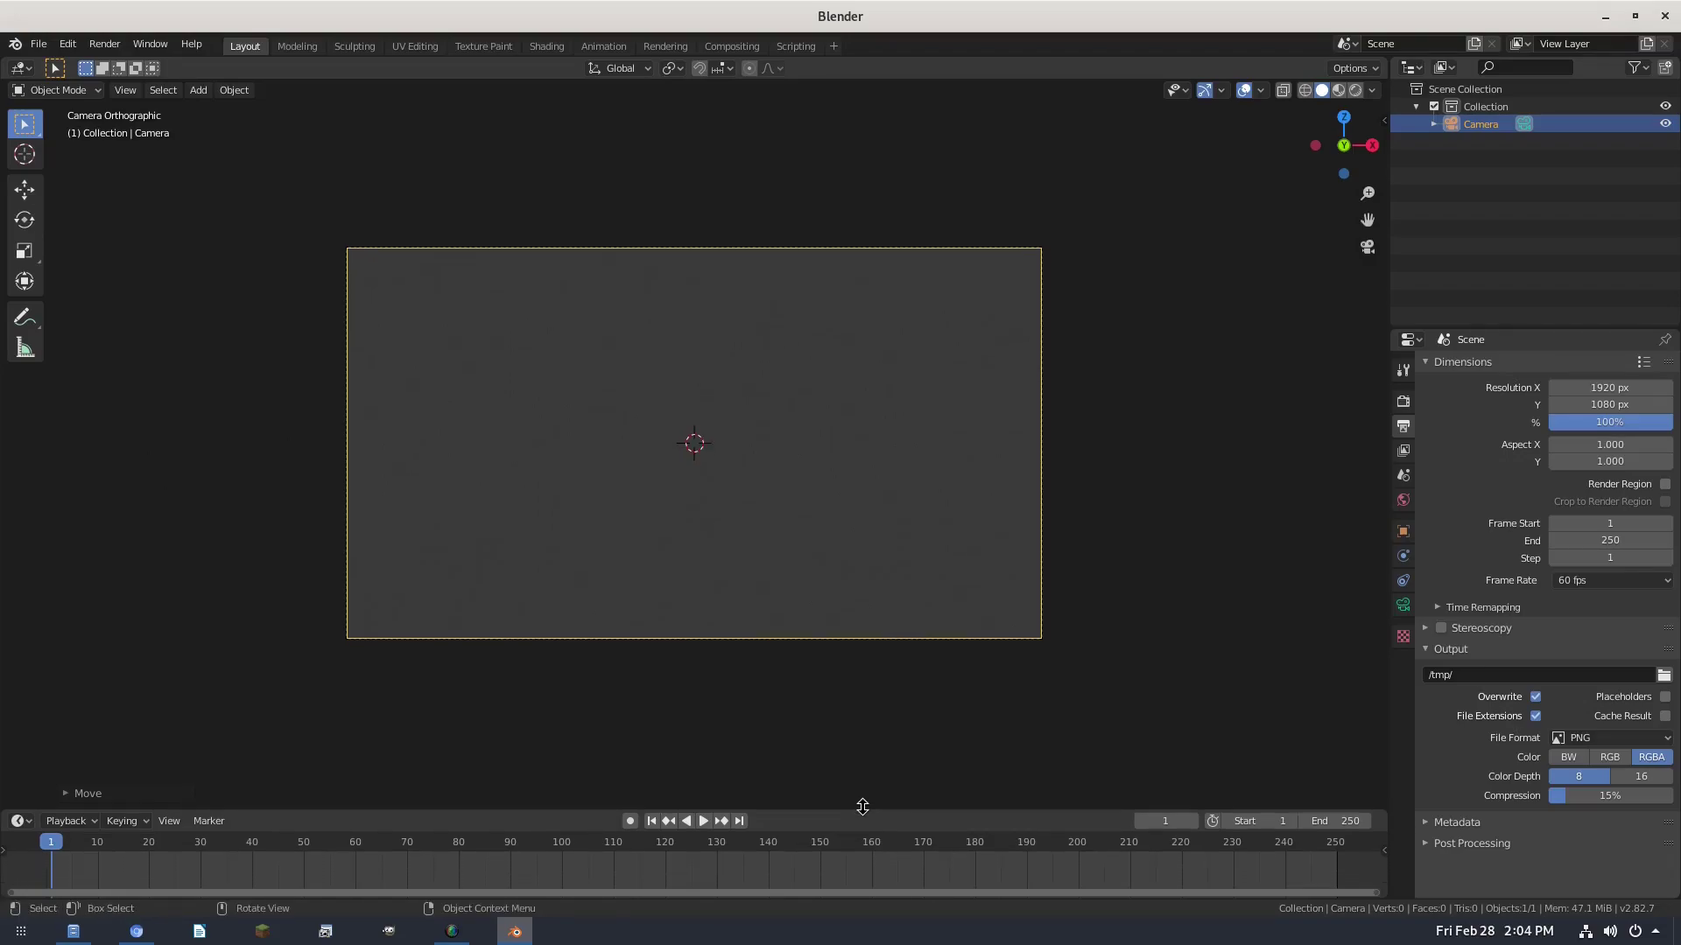
{"action": "left_click", "coordinate": [1225, 824]}
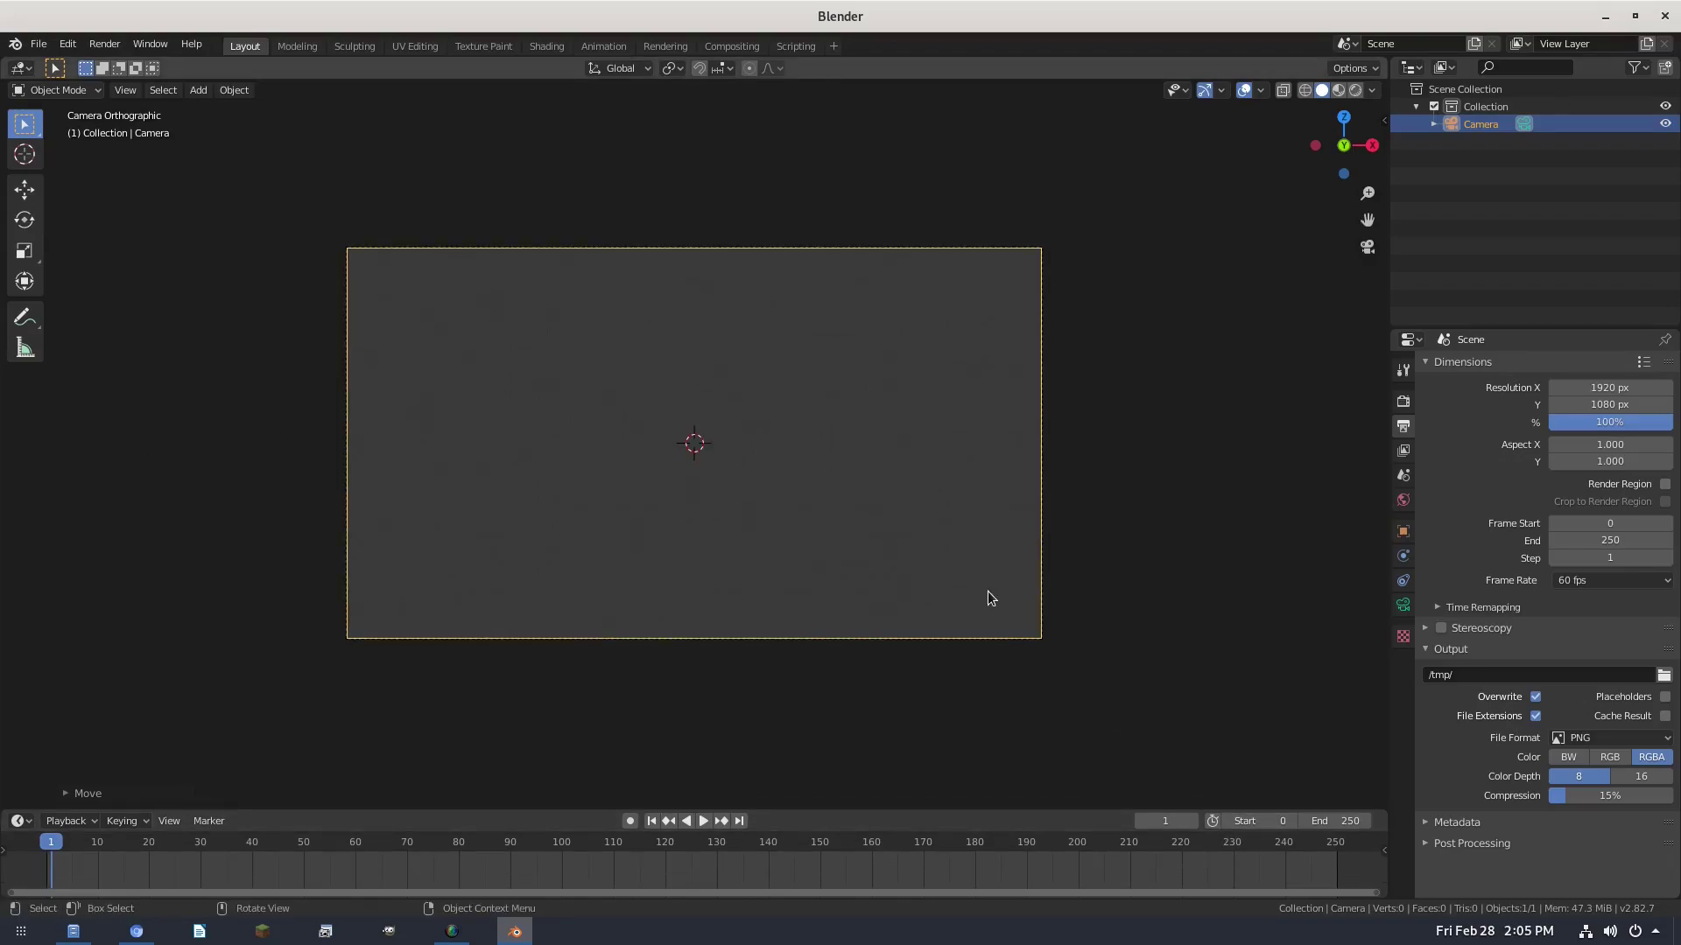
- Add a mesh circle at the origin and set its fill type to Triangle Fan
{"action": "key", "text": "shift+a"}
{"action": "mouse_move", "coordinate": [672, 415]}
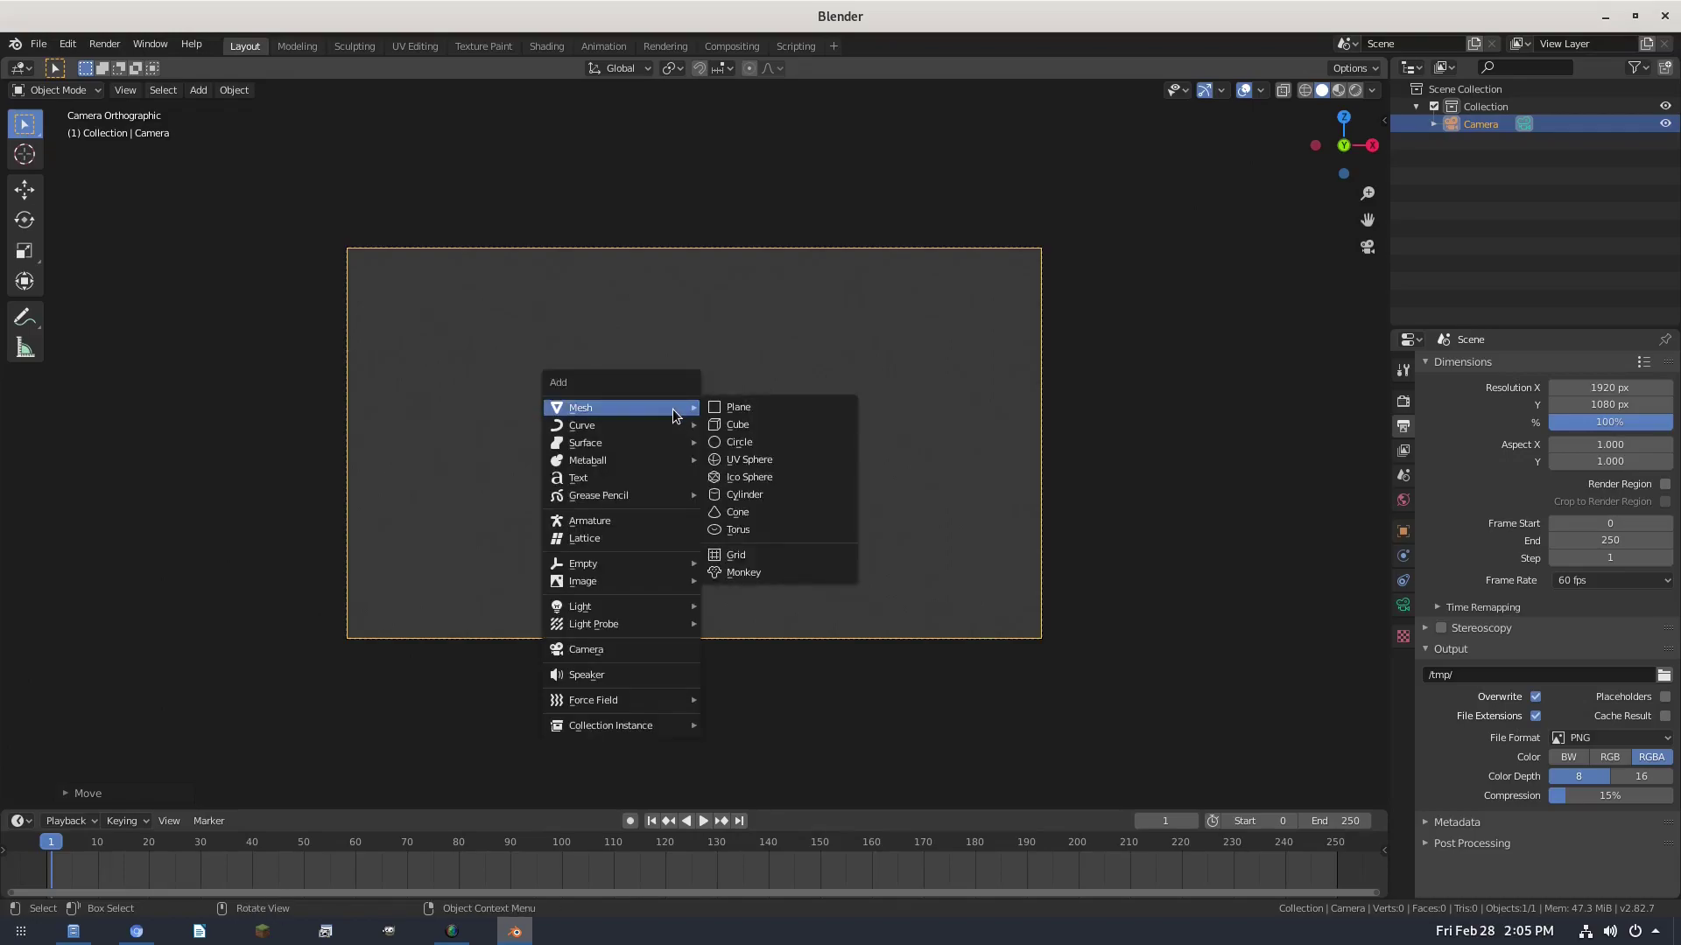
{"action": "left_click", "coordinate": [744, 442]}
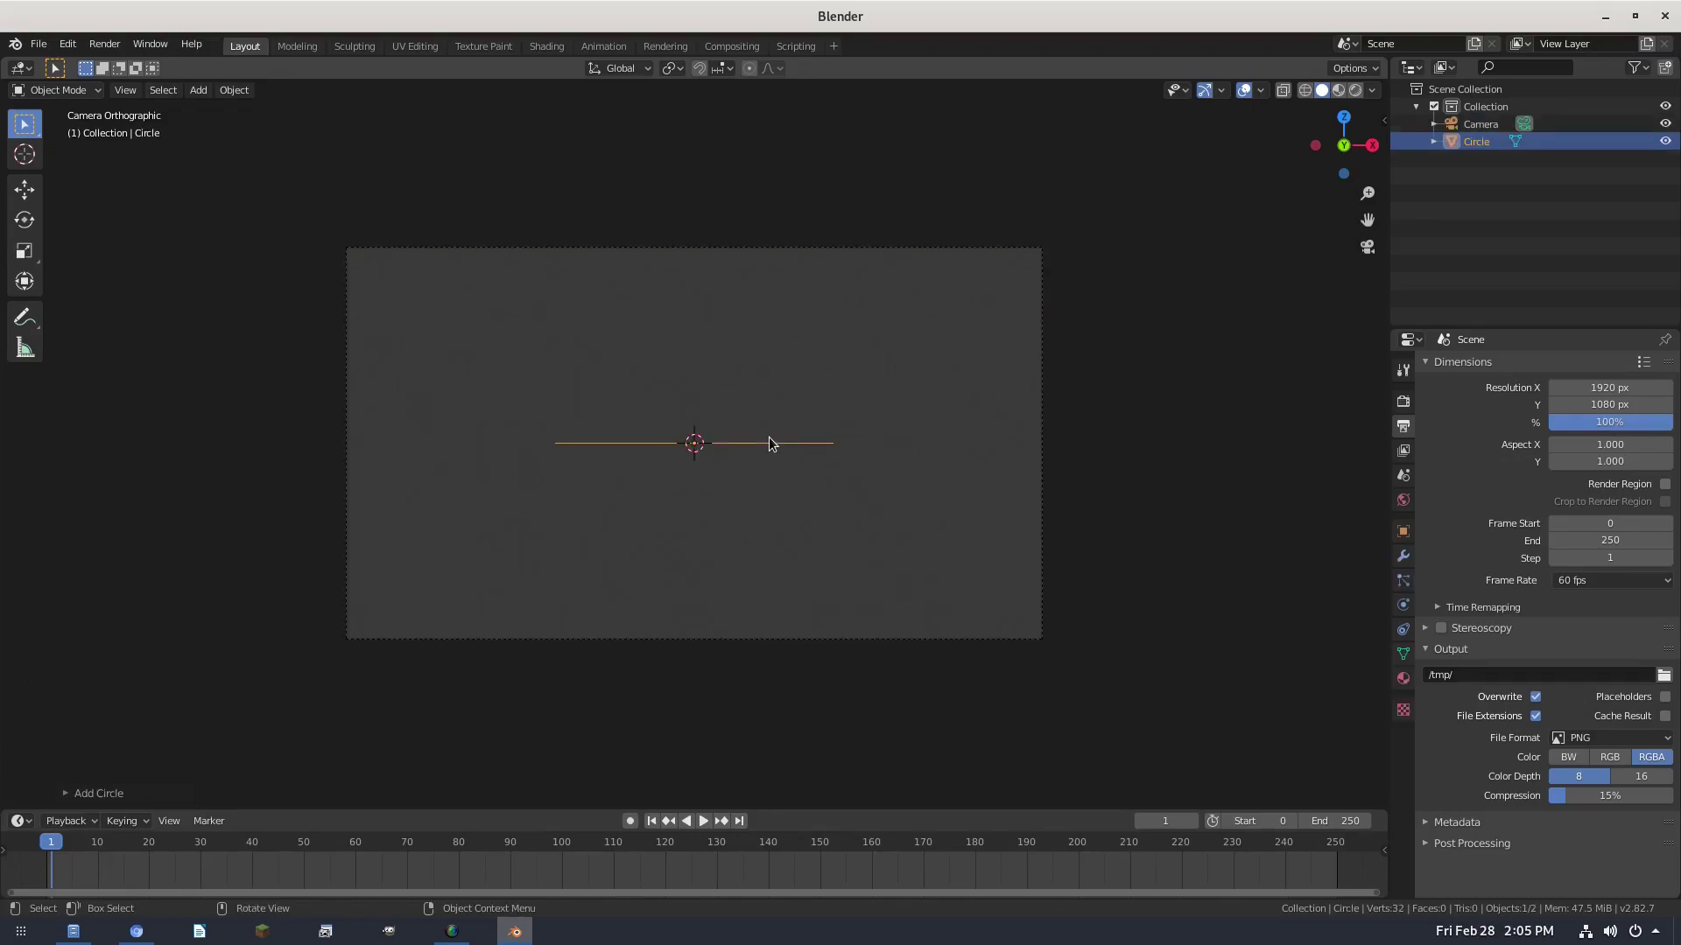
{"action": "middle_click_drag", "start_coordinate": [893, 431], "coordinate": [821, 498]}
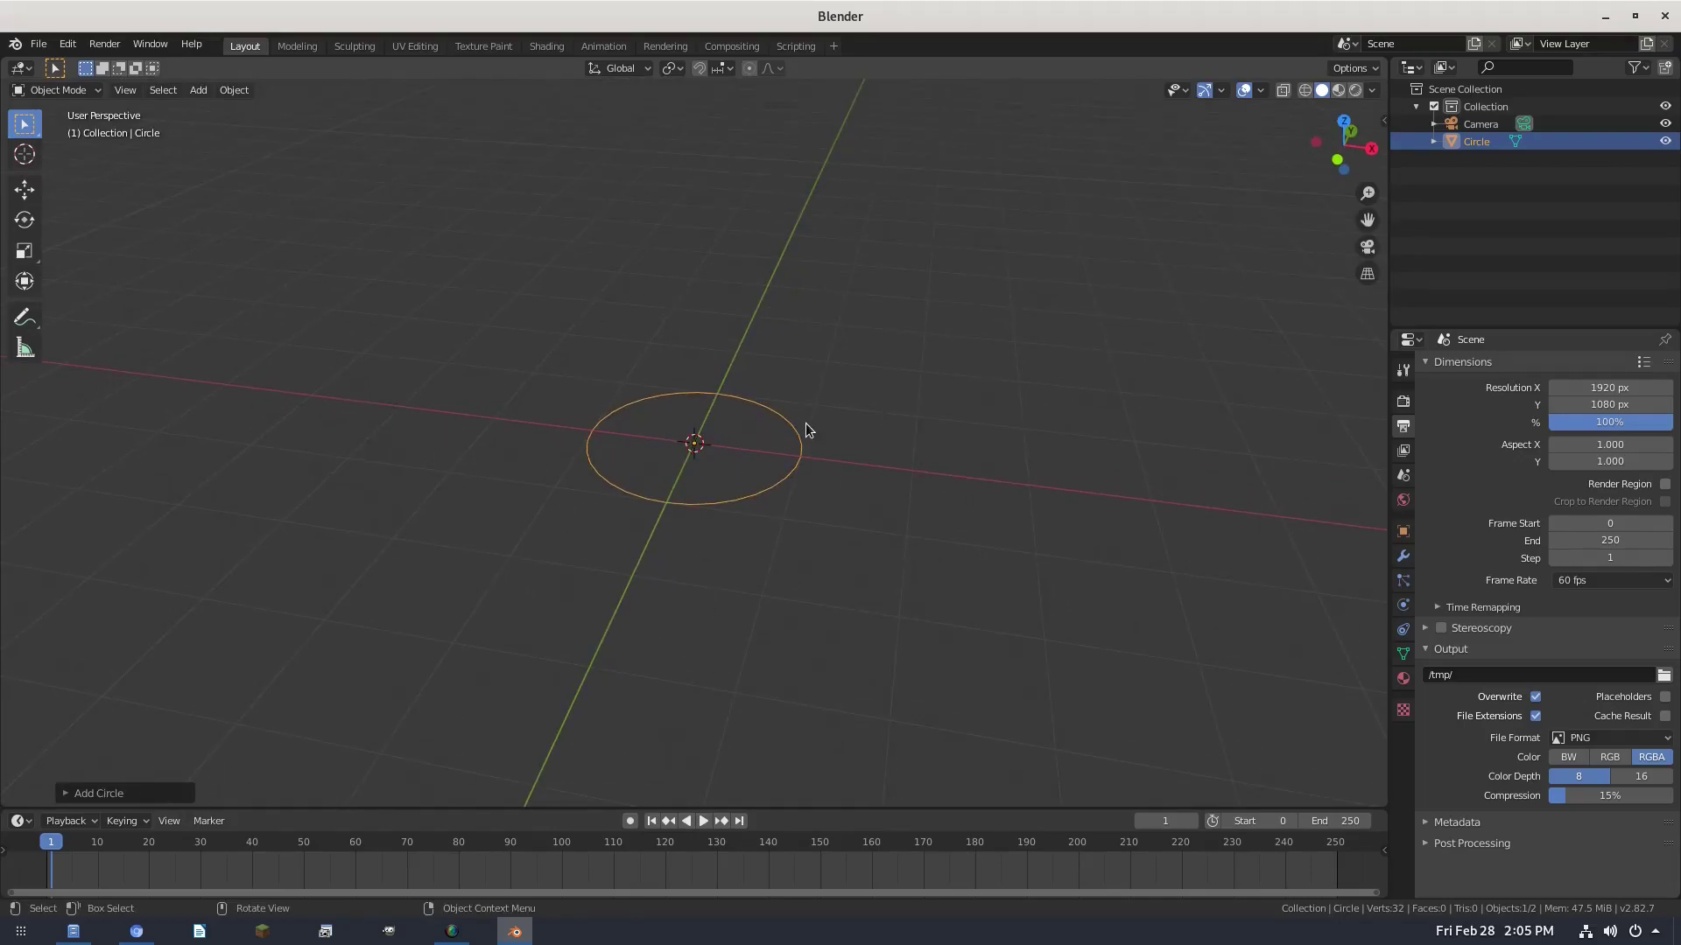
{"action": "left_click", "coordinate": [80, 792]}
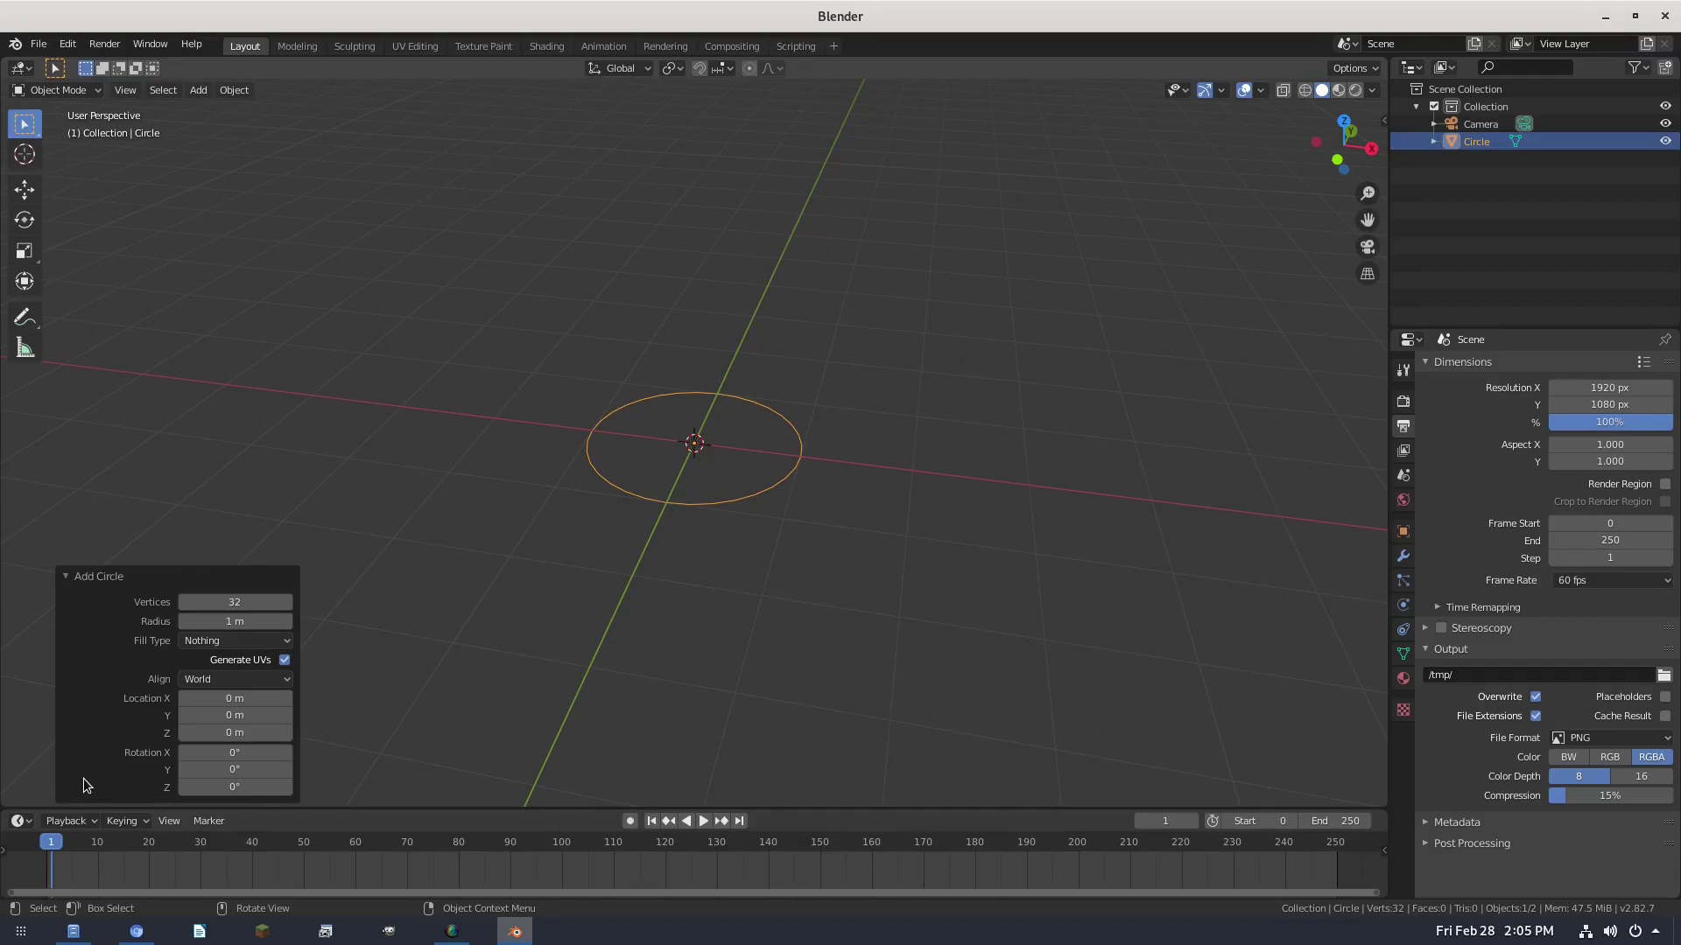
{"action": "left_click", "coordinate": [203, 645]}
{"action": "left_click", "coordinate": [204, 700]}
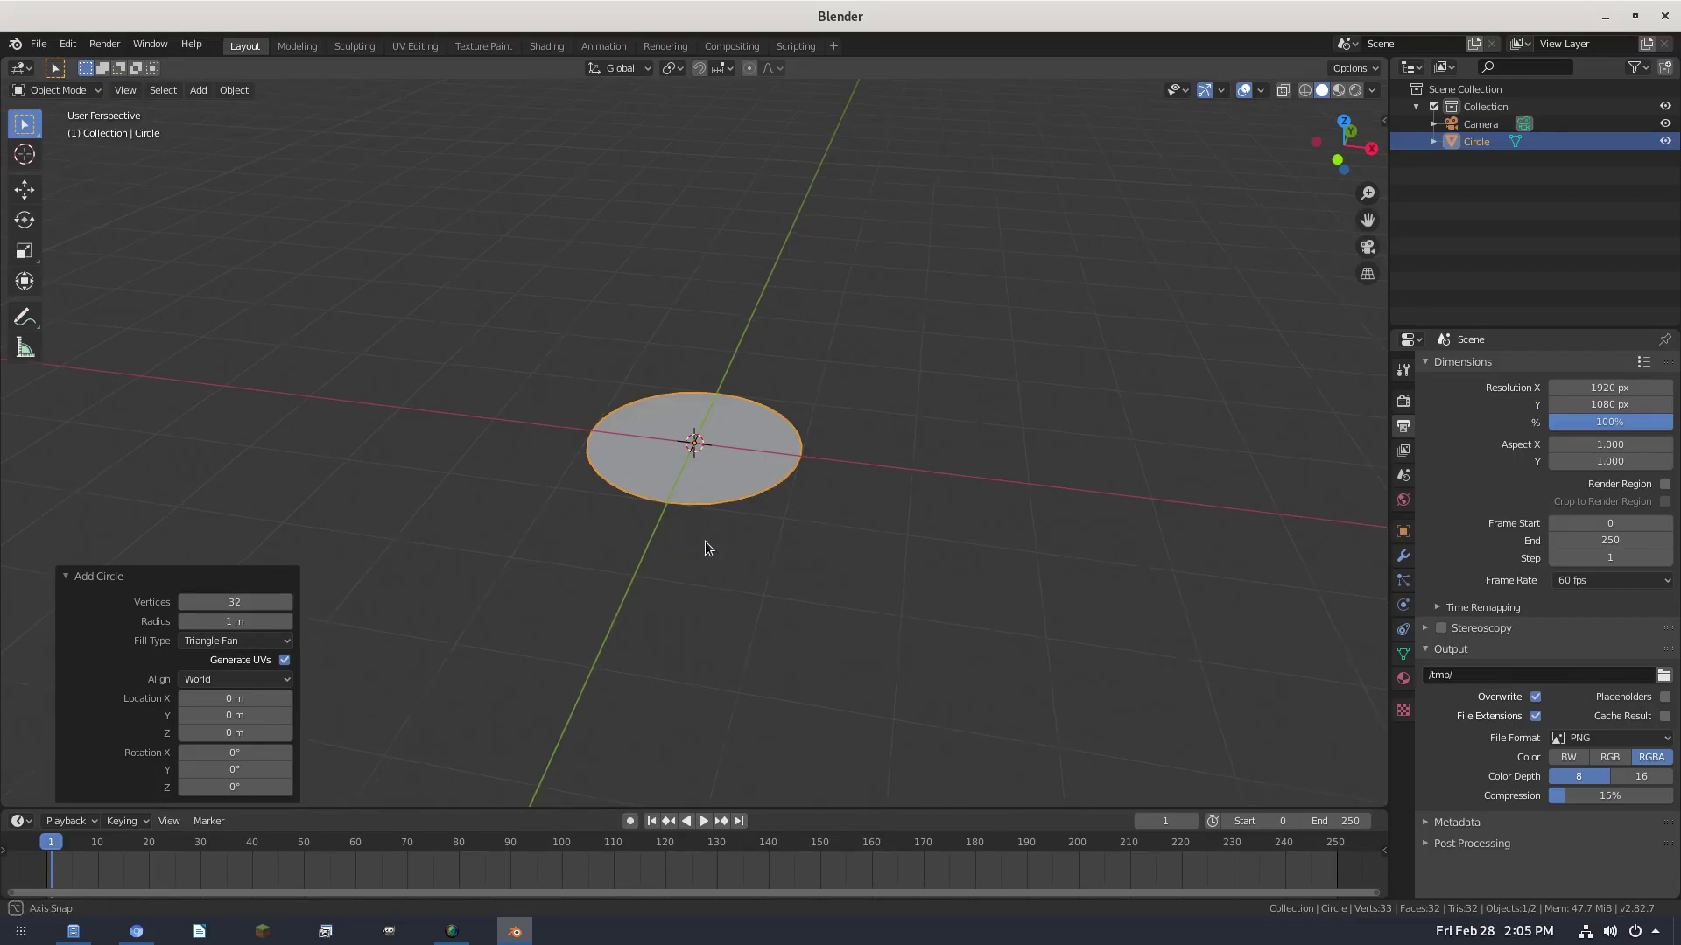
- Enter Edit Mode on the circle, switch to face selection and deselect all faces
{"action": "middle_click_drag", "start_coordinate": [701, 552], "coordinate": [721, 499]}
{"action": "key", "text": "Tab"}
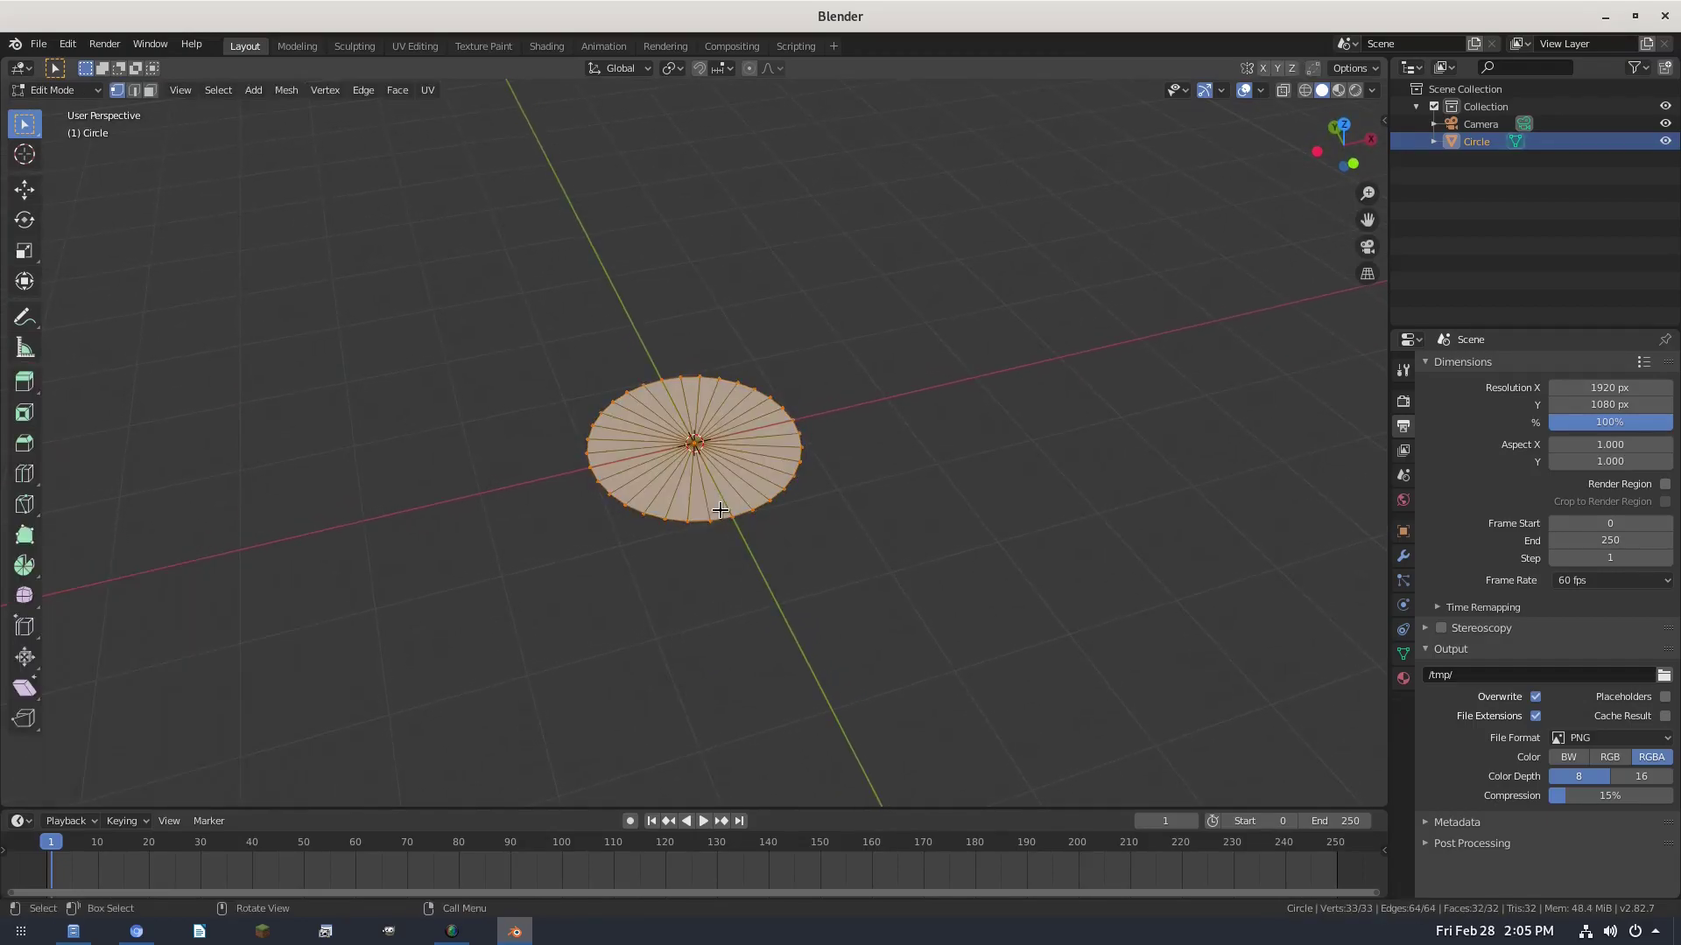
{"action": "scroll", "coordinate": [720, 509], "scroll_direction": "up", "scroll_amount": 5}
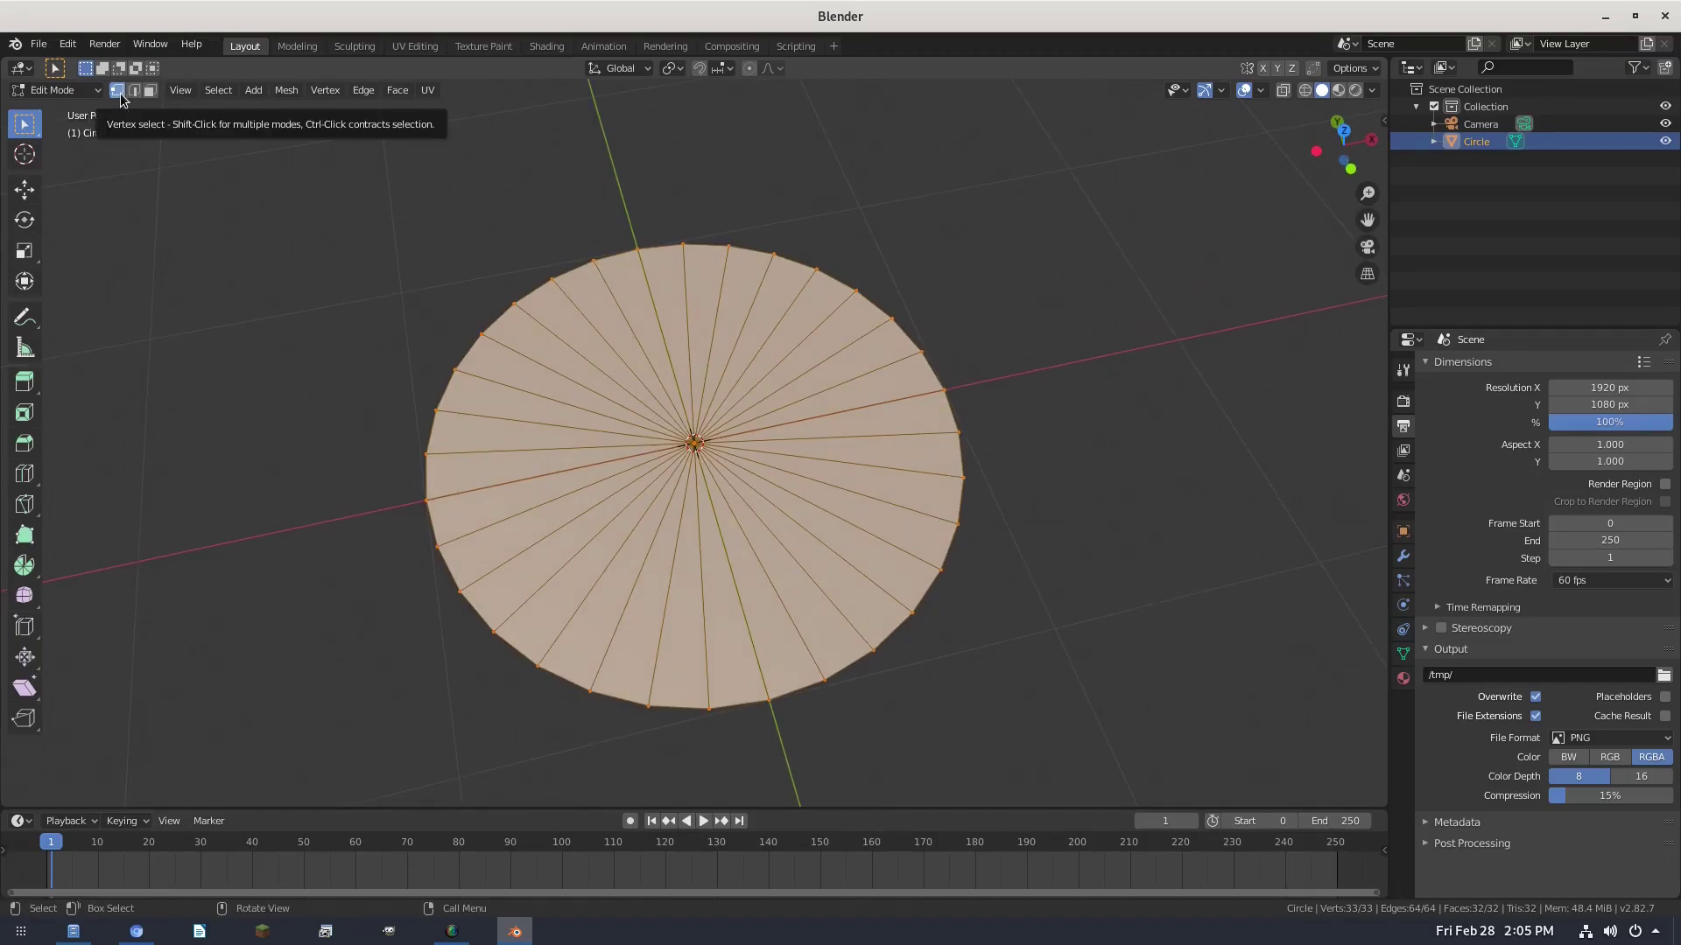
{"action": "left_click", "coordinate": [150, 91]}
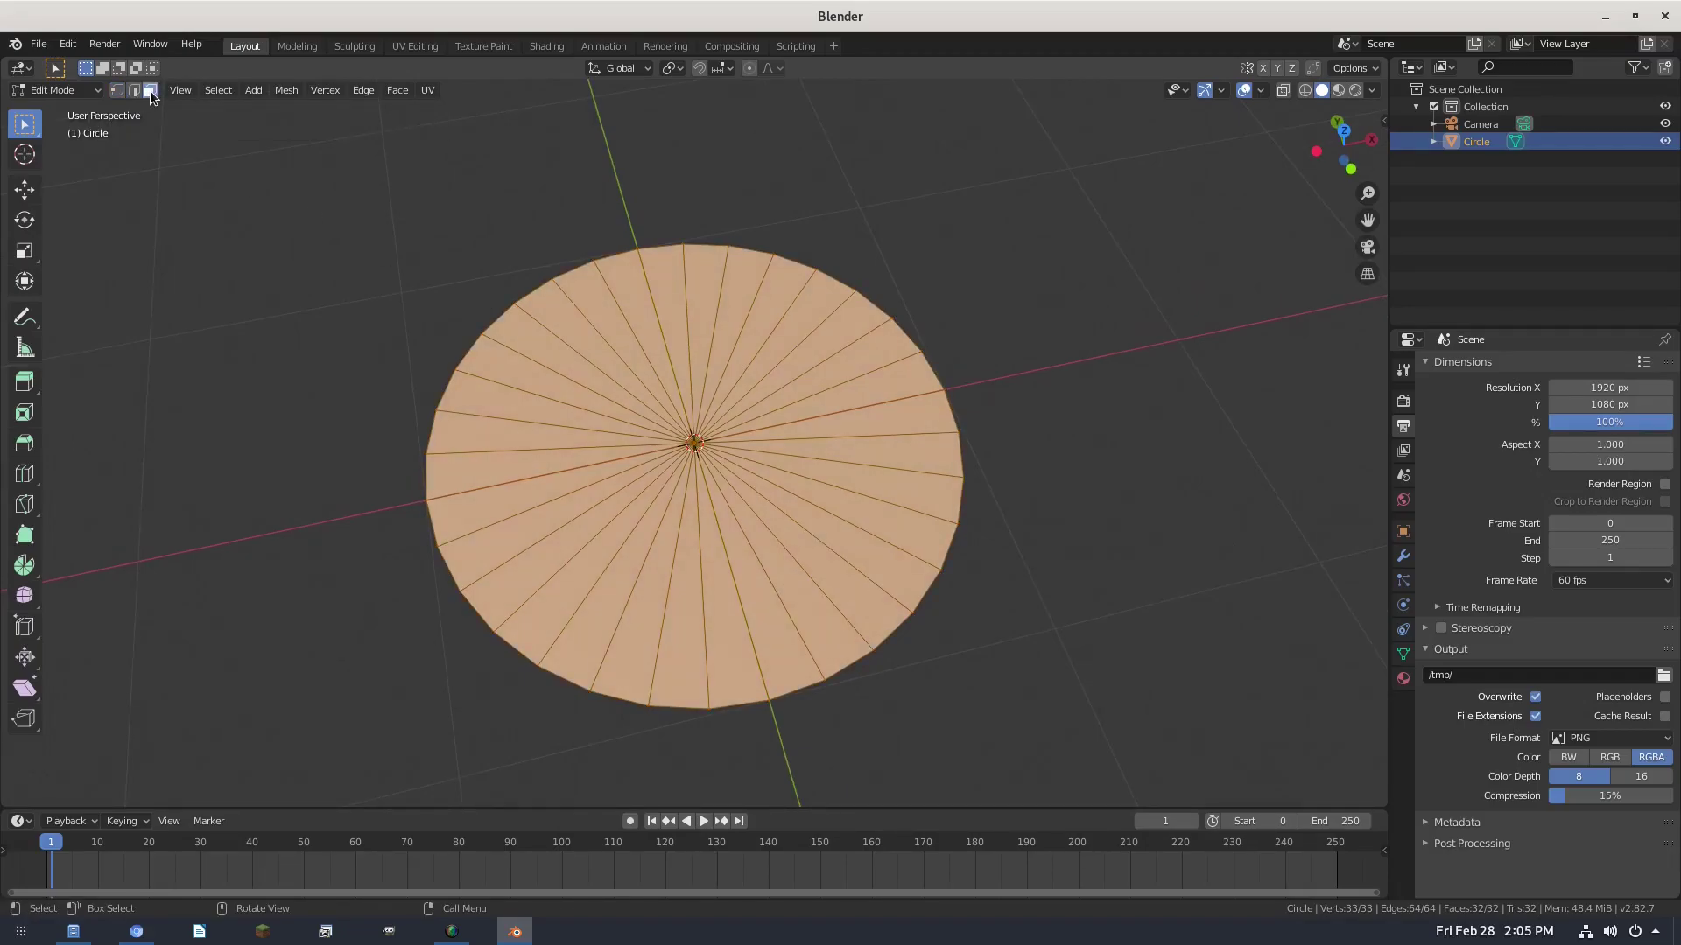
{"action": "left_click", "coordinate": [944, 379]}
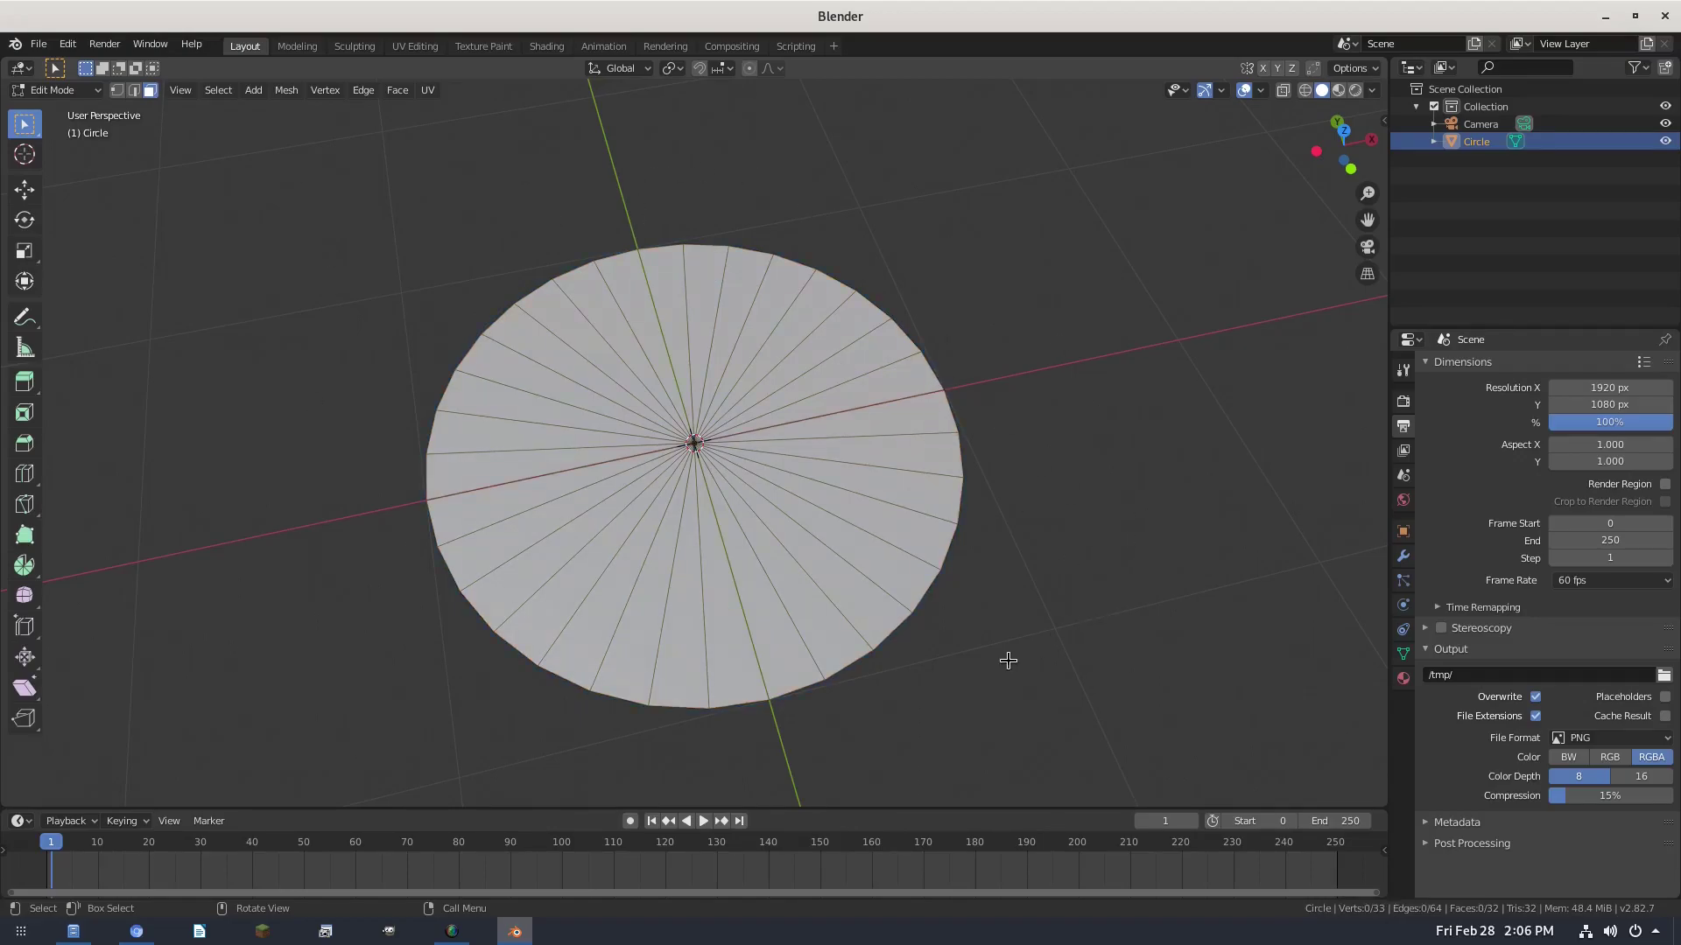
- Select every second triangular face all the way around the circle, 16 faces altogether
{"action": "left_click", "coordinate": [734, 686]}
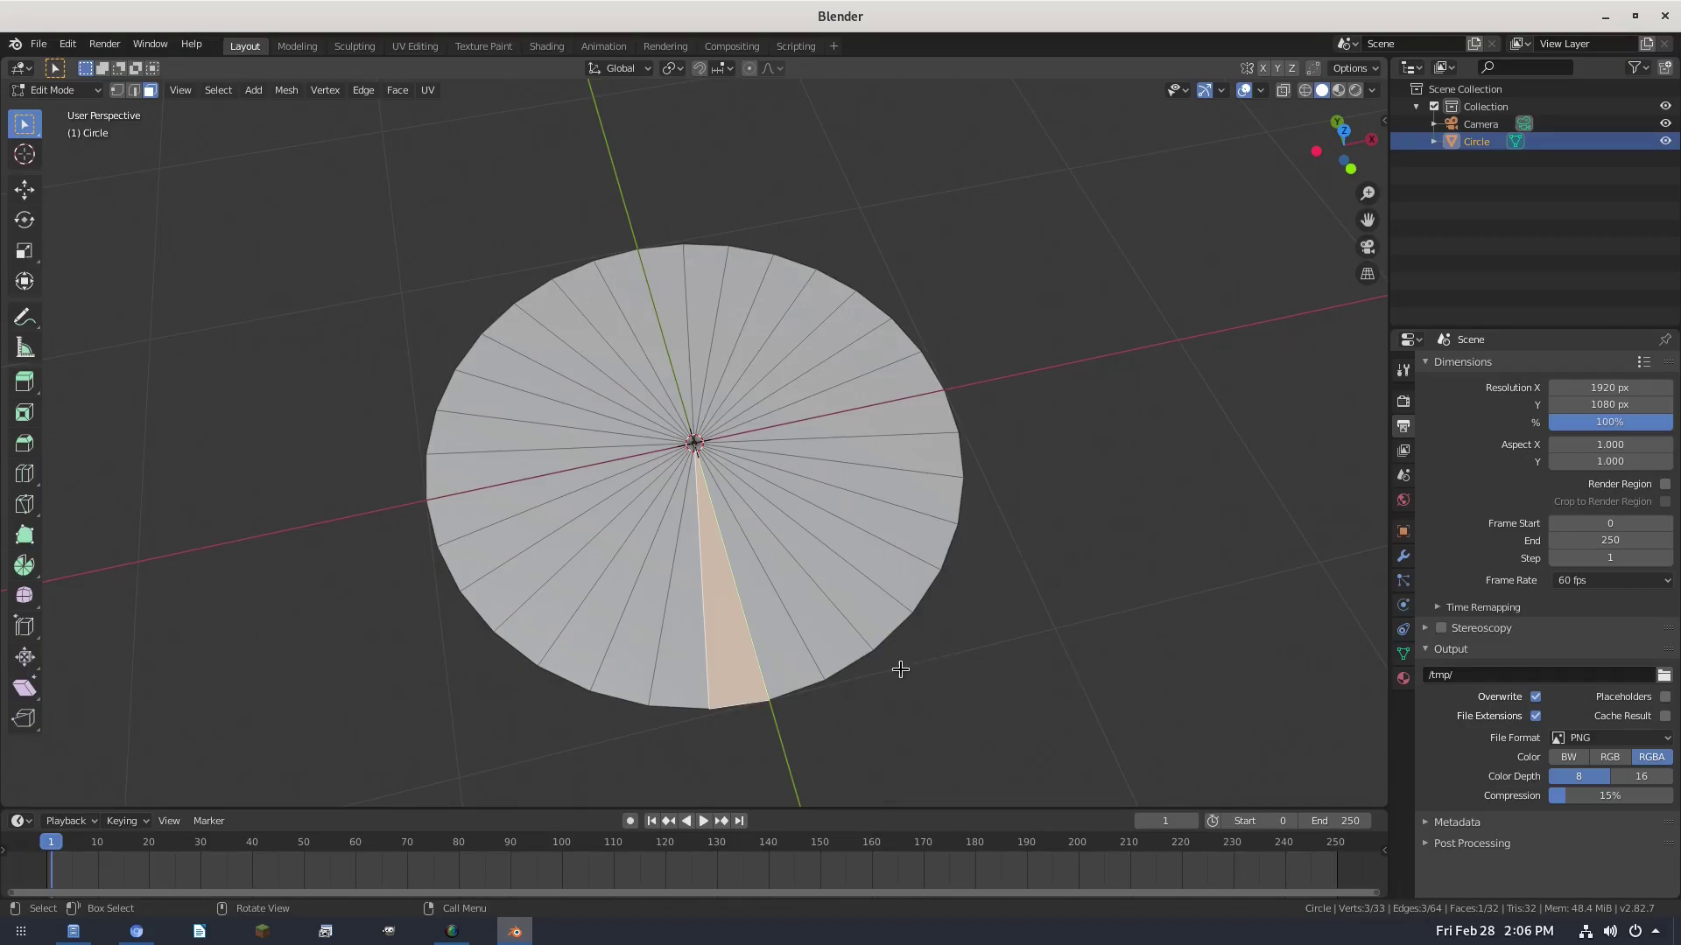
{"action": "left_click", "coordinate": [847, 644], "text": "shift"}
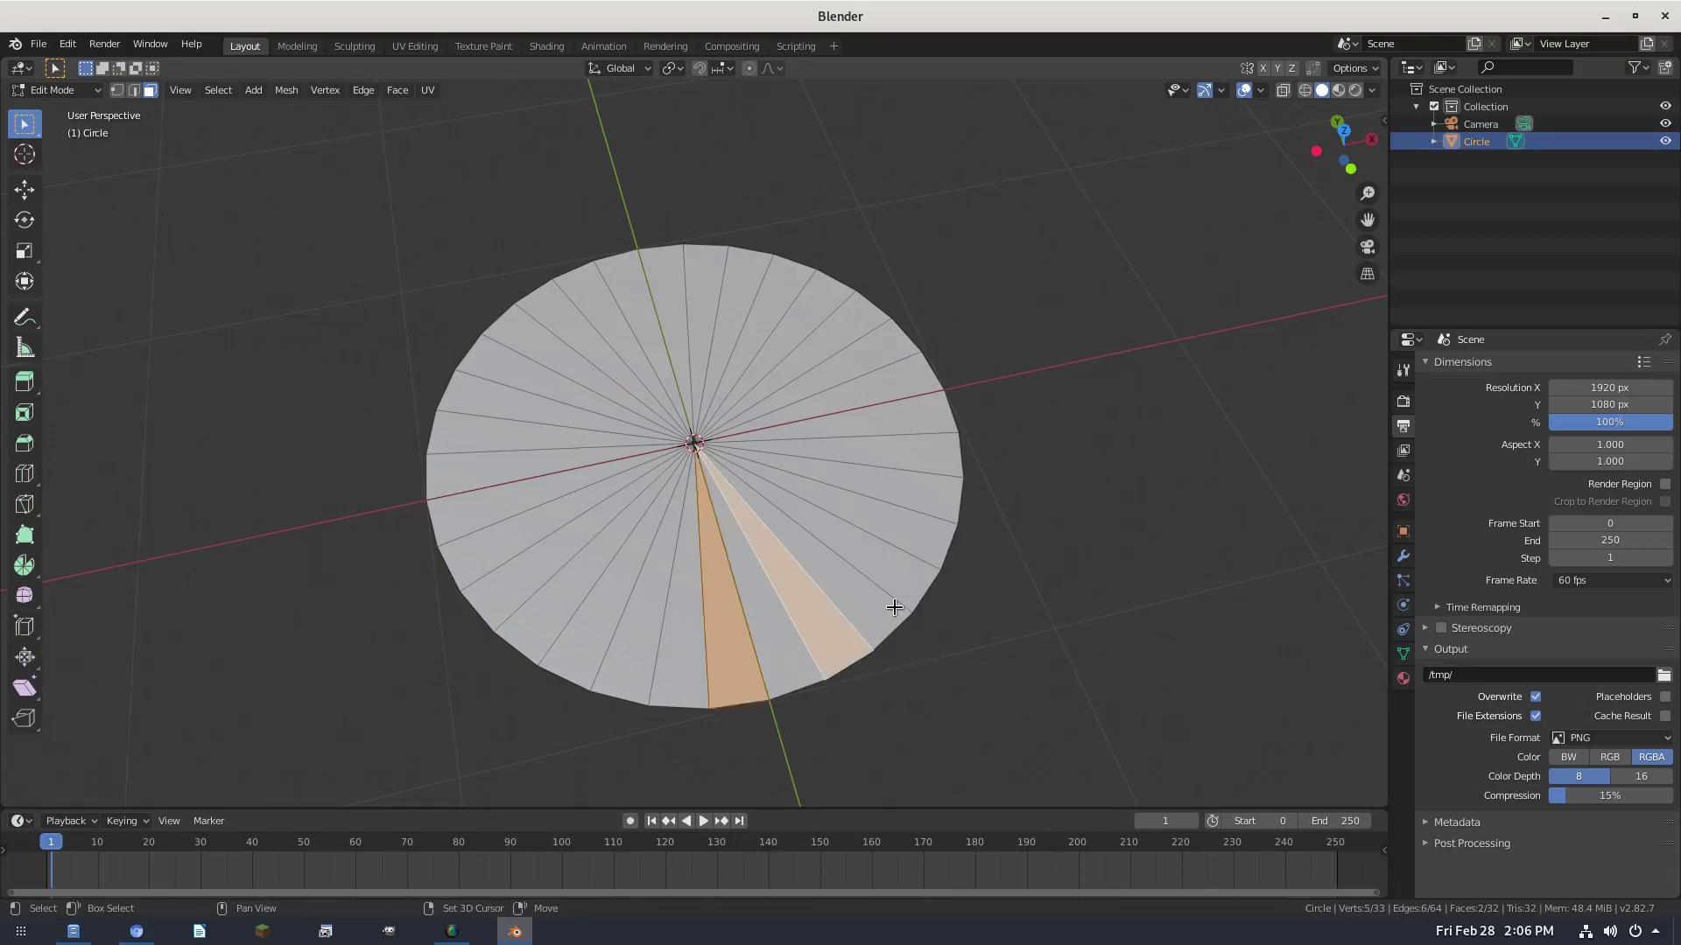
{"action": "left_click", "coordinate": [900, 575], "text": "shift"}
{"action": "left_click", "coordinate": [915, 486], "text": "shift"}
{"action": "left_click", "coordinate": [915, 411], "text": "shift"}
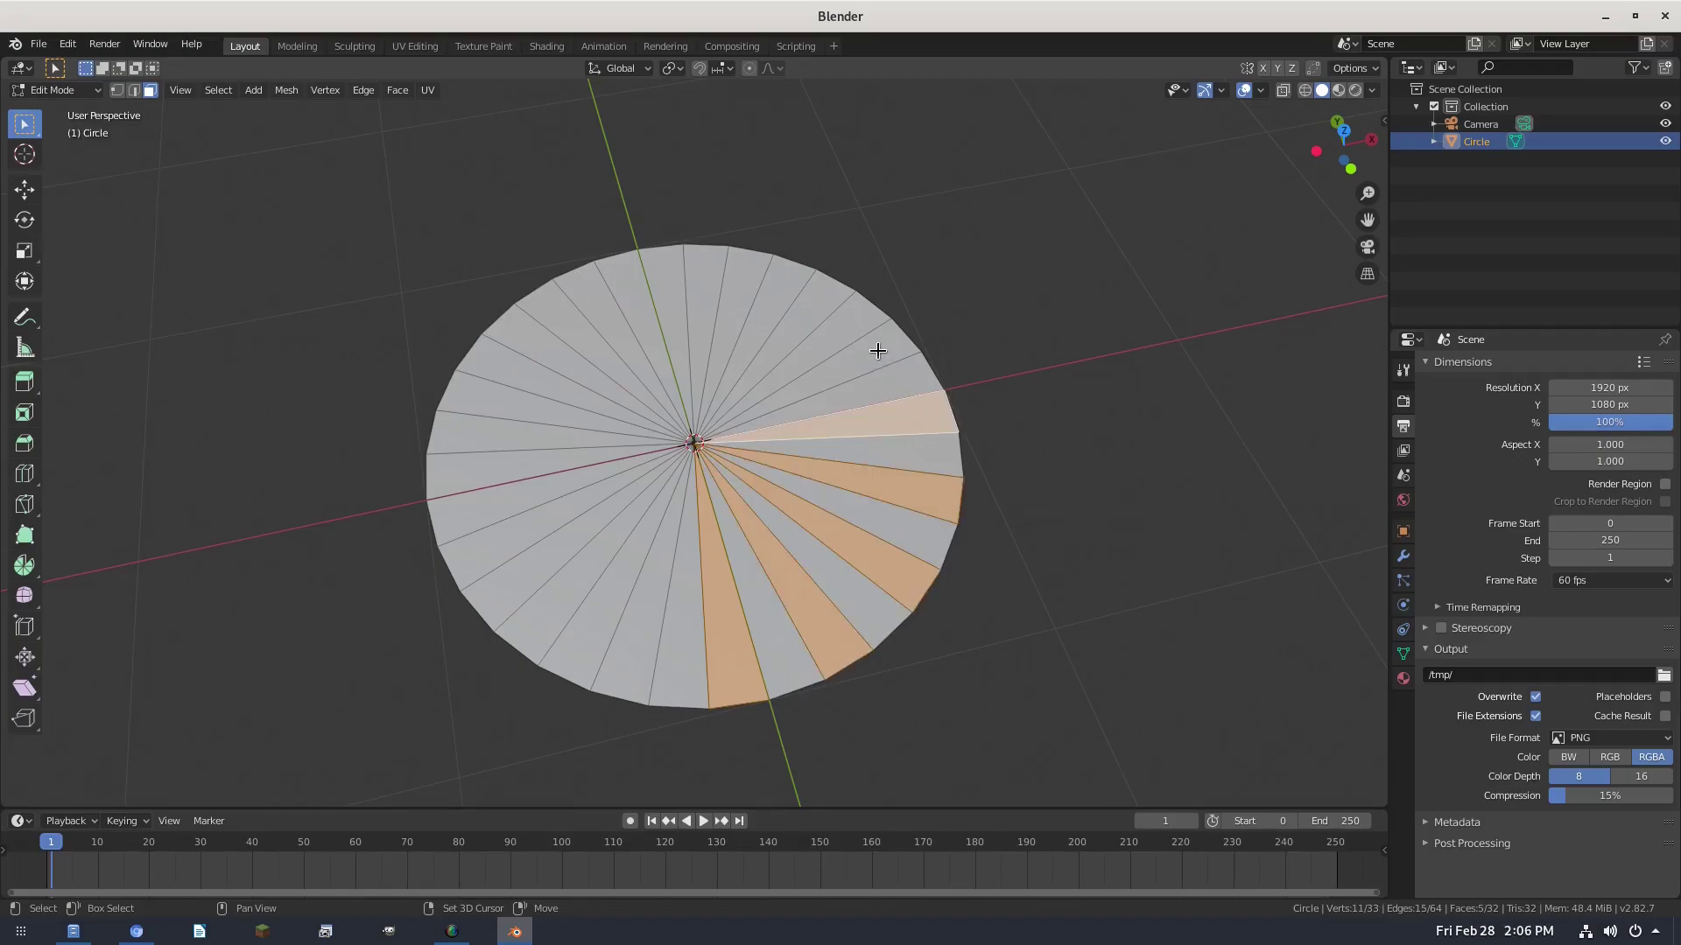
{"action": "left_click", "coordinate": [880, 350], "text": "shift"}
{"action": "left_click", "coordinate": [808, 306], "text": "shift"}
{"action": "left_click", "coordinate": [736, 272], "text": "shift"}
{"action": "left_click", "coordinate": [653, 271], "text": "shift"}
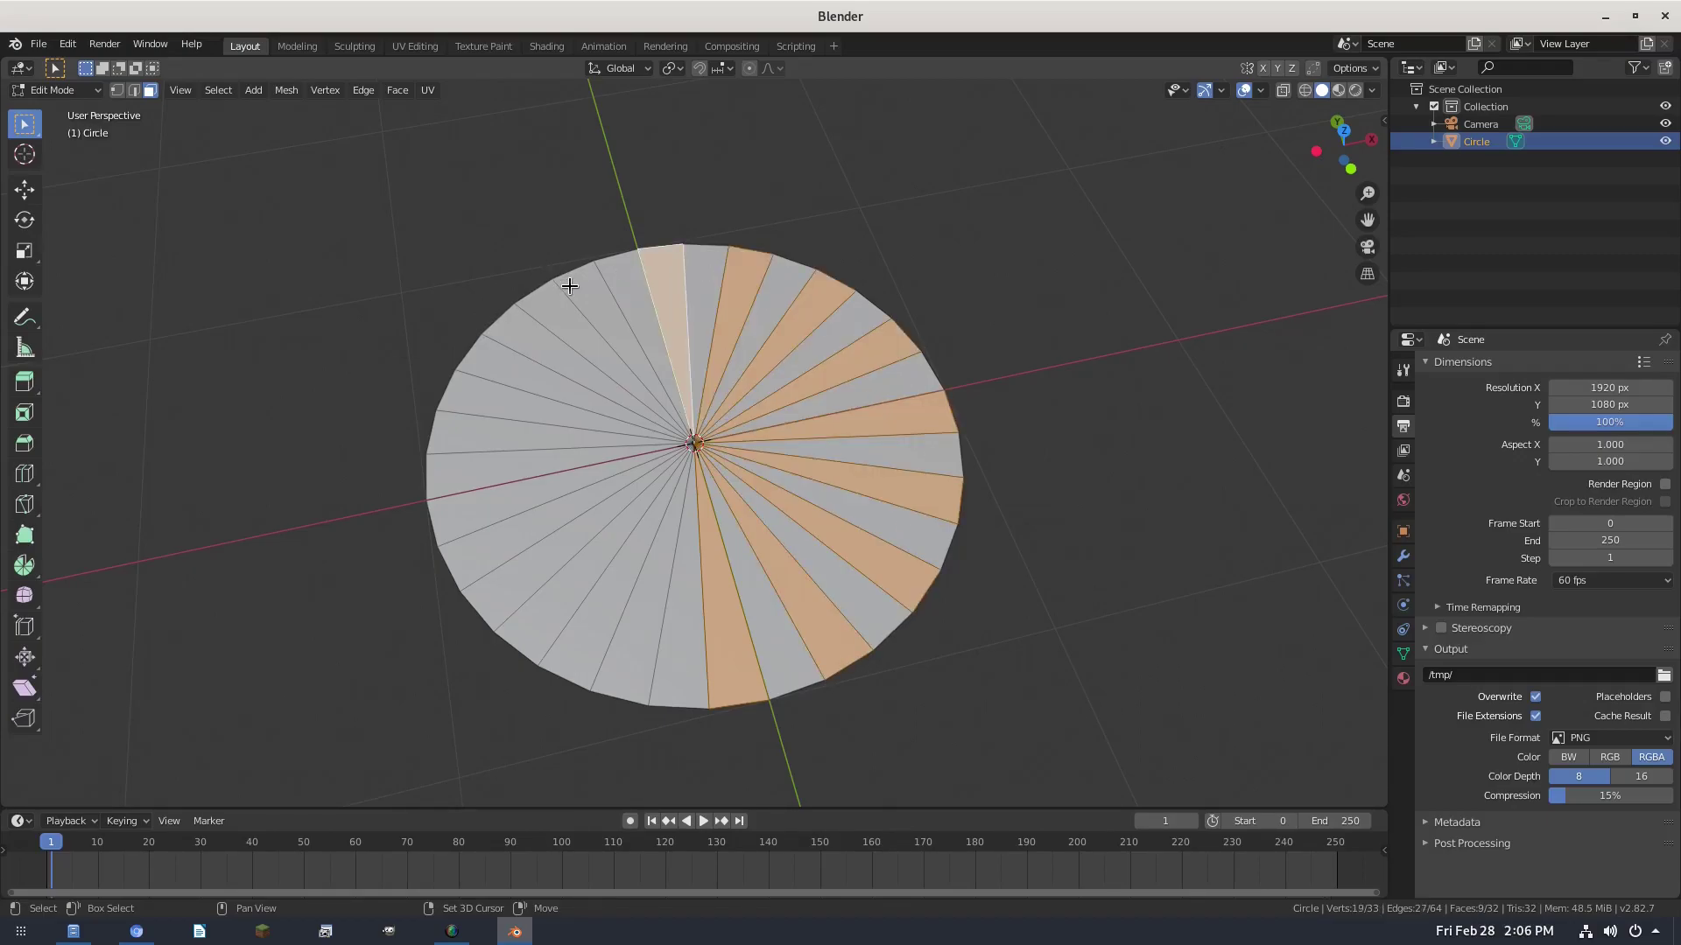
{"action": "left_click", "coordinate": [570, 285], "text": "shift"}
{"action": "left_click", "coordinate": [522, 336], "text": "shift"}
{"action": "left_click", "coordinate": [465, 379], "text": "shift"}
{"action": "left_click", "coordinate": [458, 469], "text": "shift"}
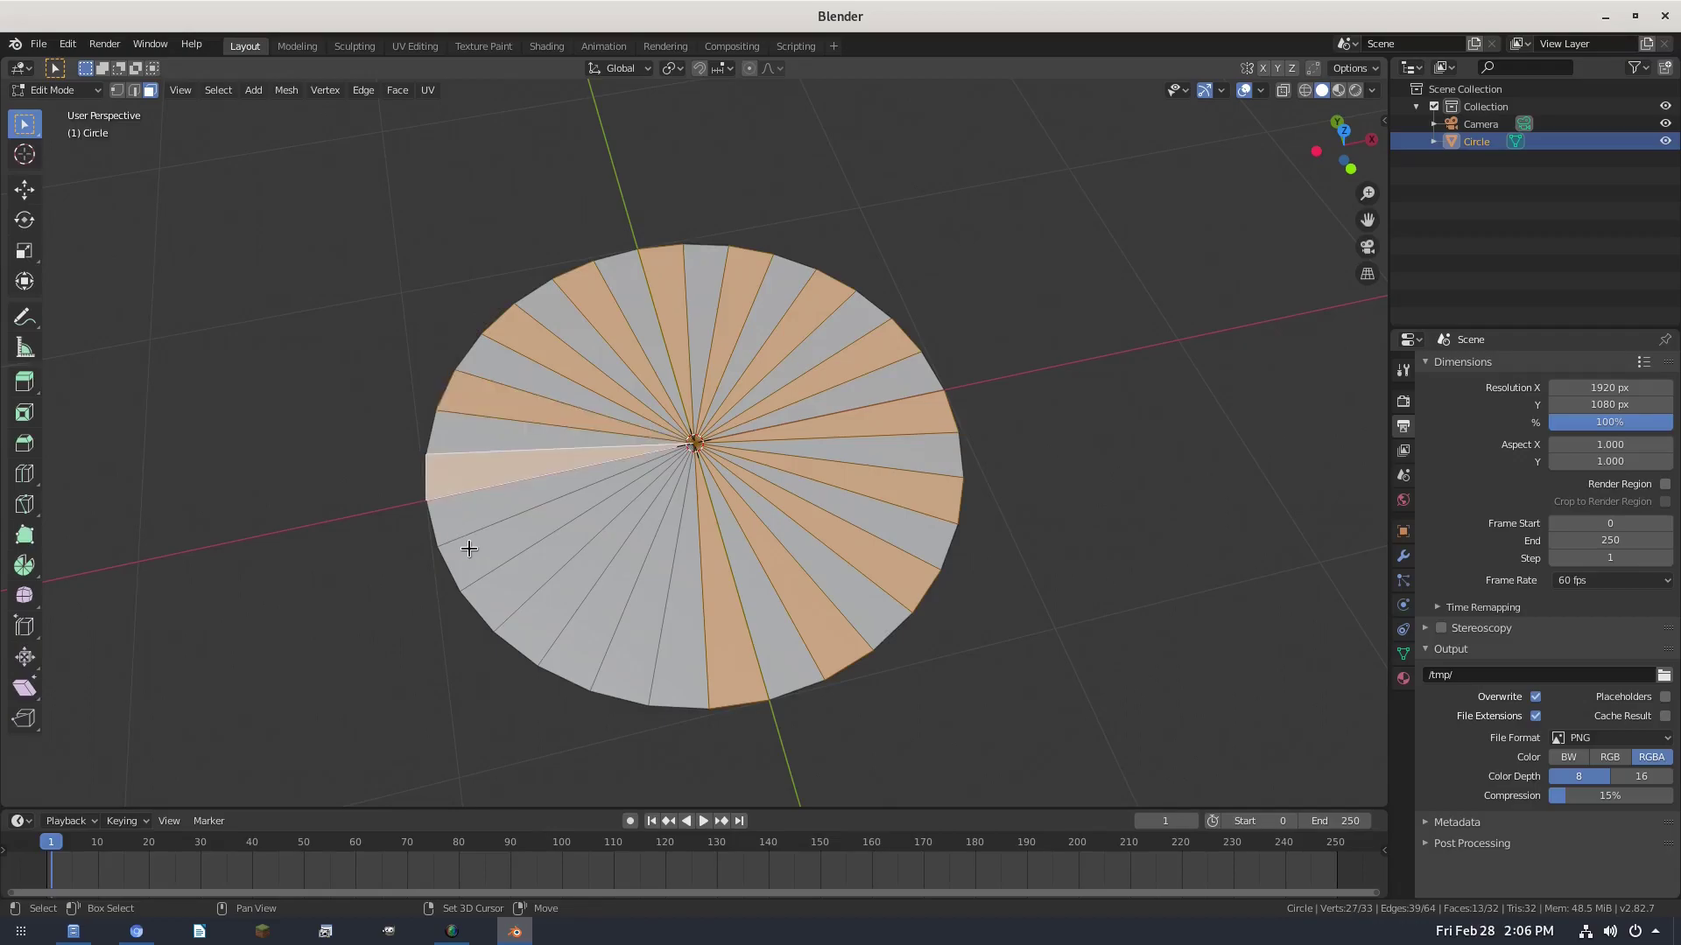
{"action": "left_click", "coordinate": [469, 551], "text": "shift"}
{"action": "left_click", "coordinate": [543, 612], "text": "shift"}
{"action": "left_click", "coordinate": [627, 648], "text": "shift"}
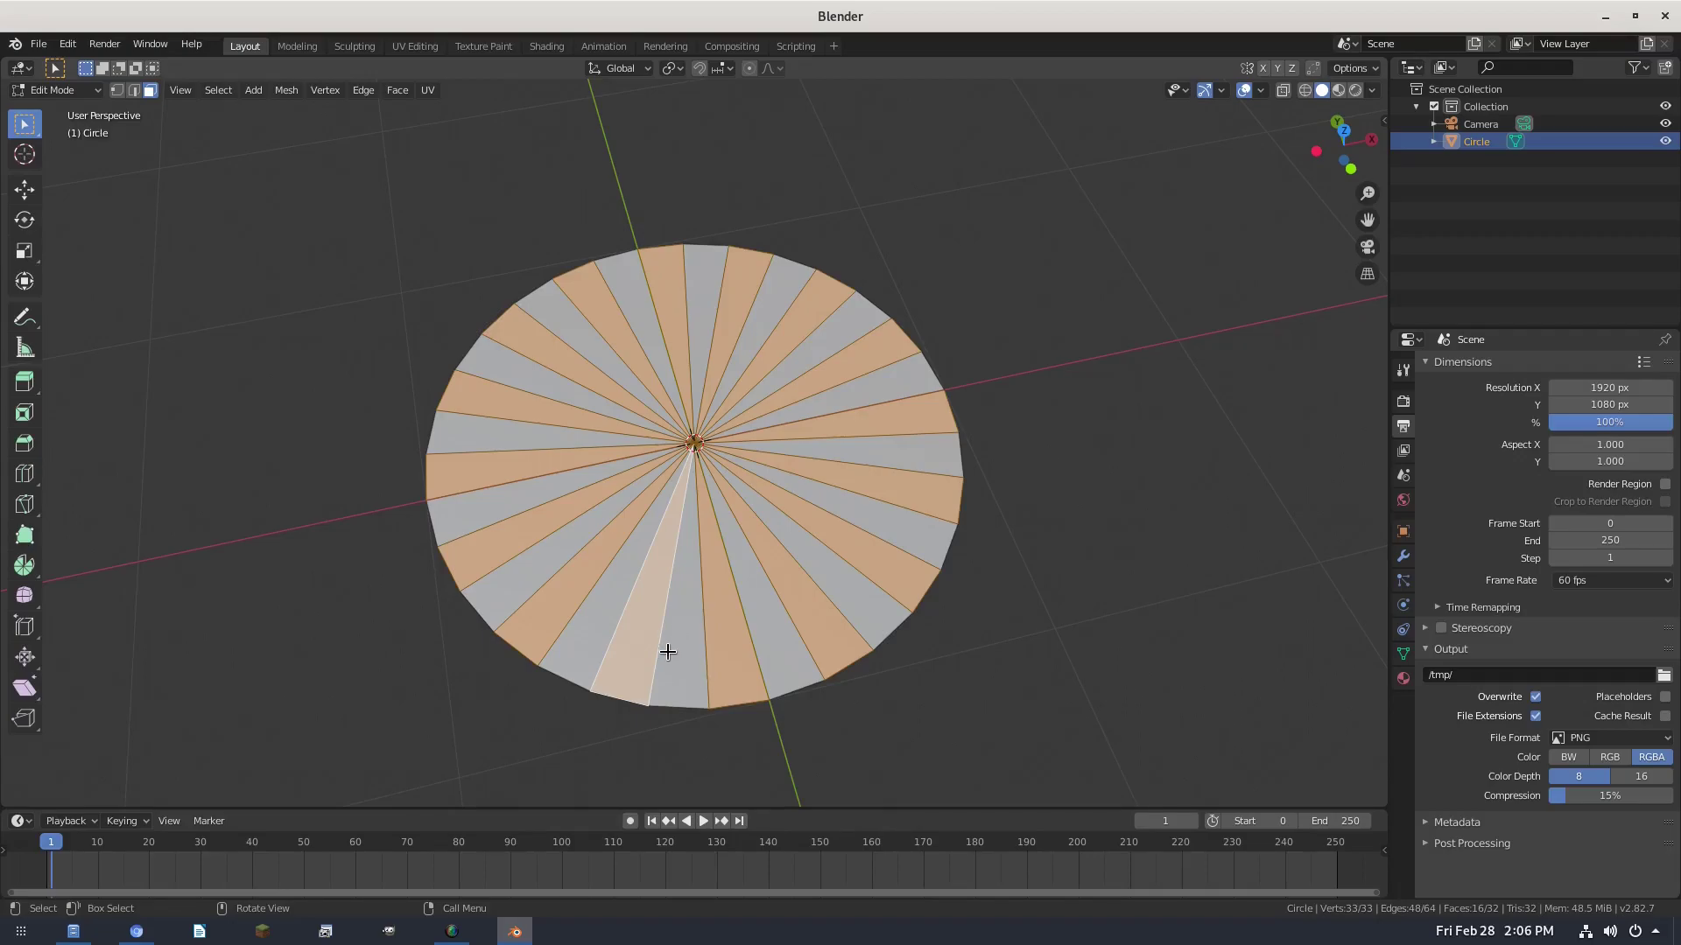
- Link the existing material named Material to the circle and add a second, empty material slot
{"action": "left_click", "coordinate": [1403, 679]}
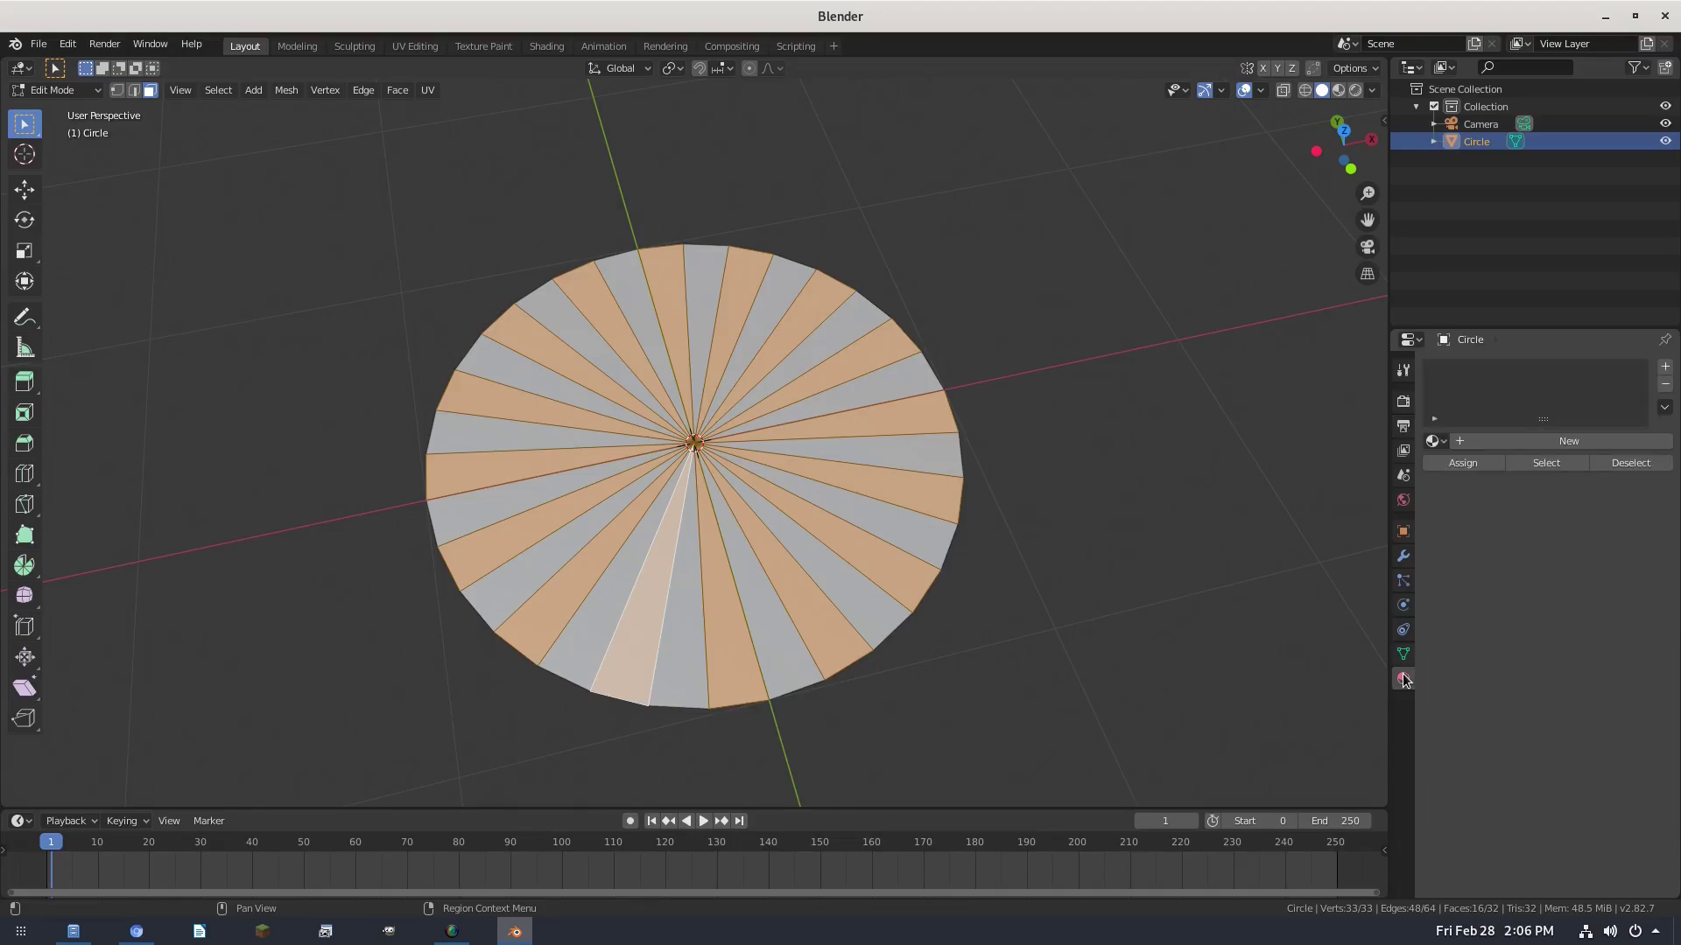
{"action": "left_click", "coordinate": [1433, 442]}
{"action": "left_click", "coordinate": [1432, 467]}
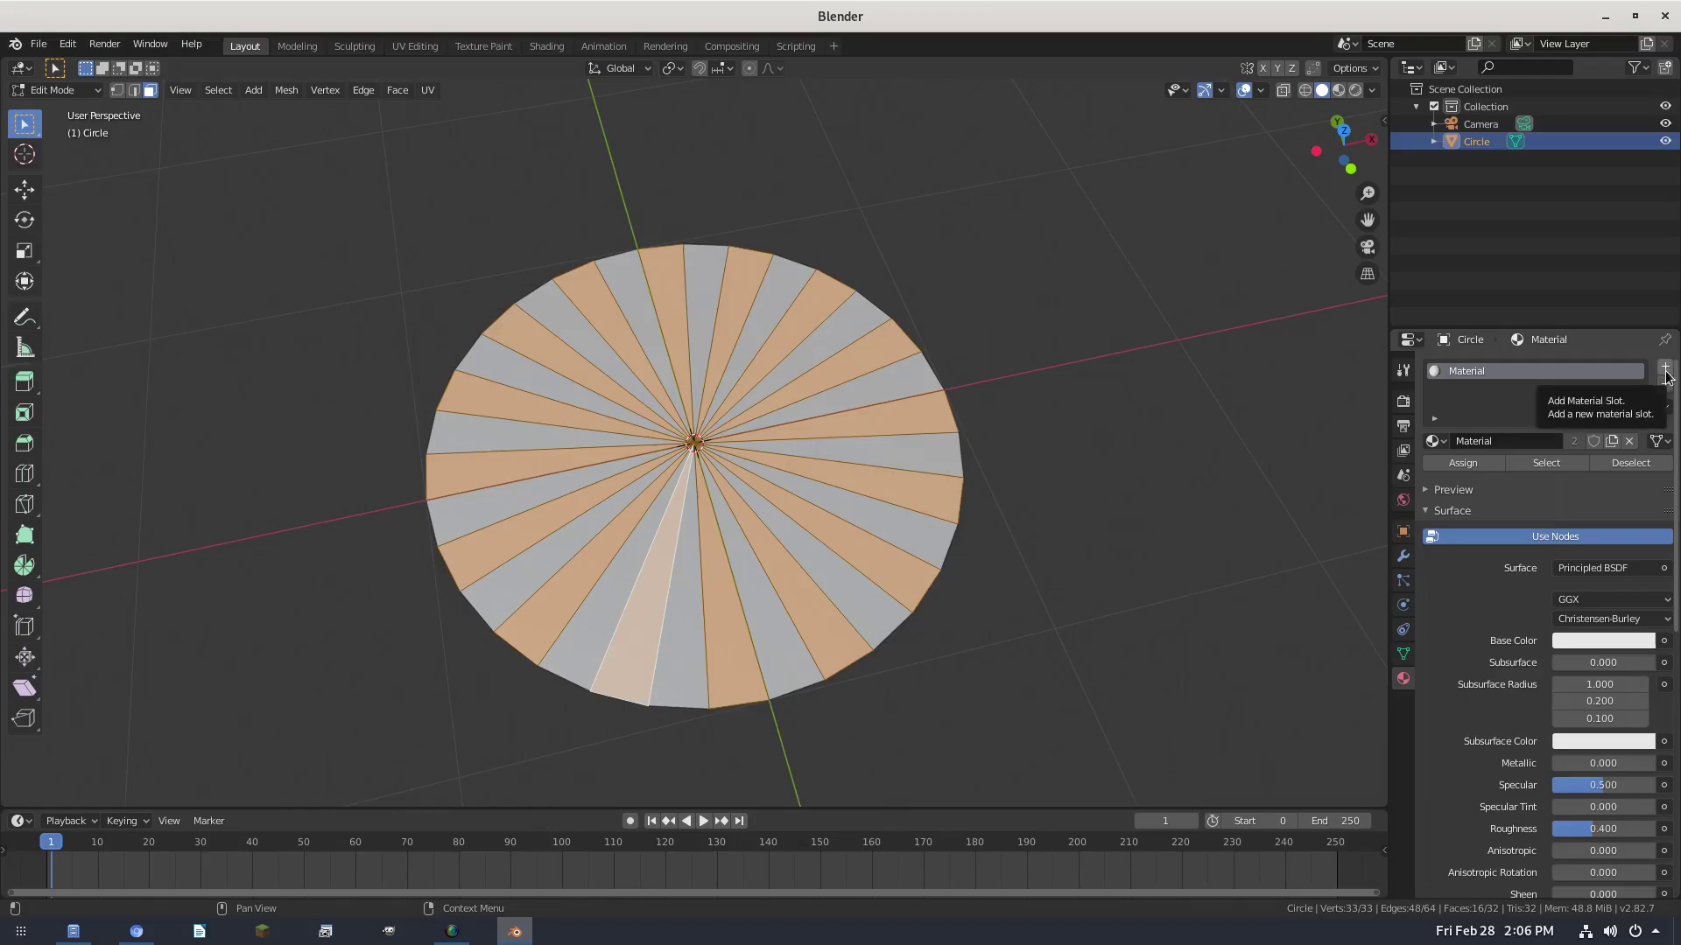
{"action": "left_click", "coordinate": [1666, 371]}
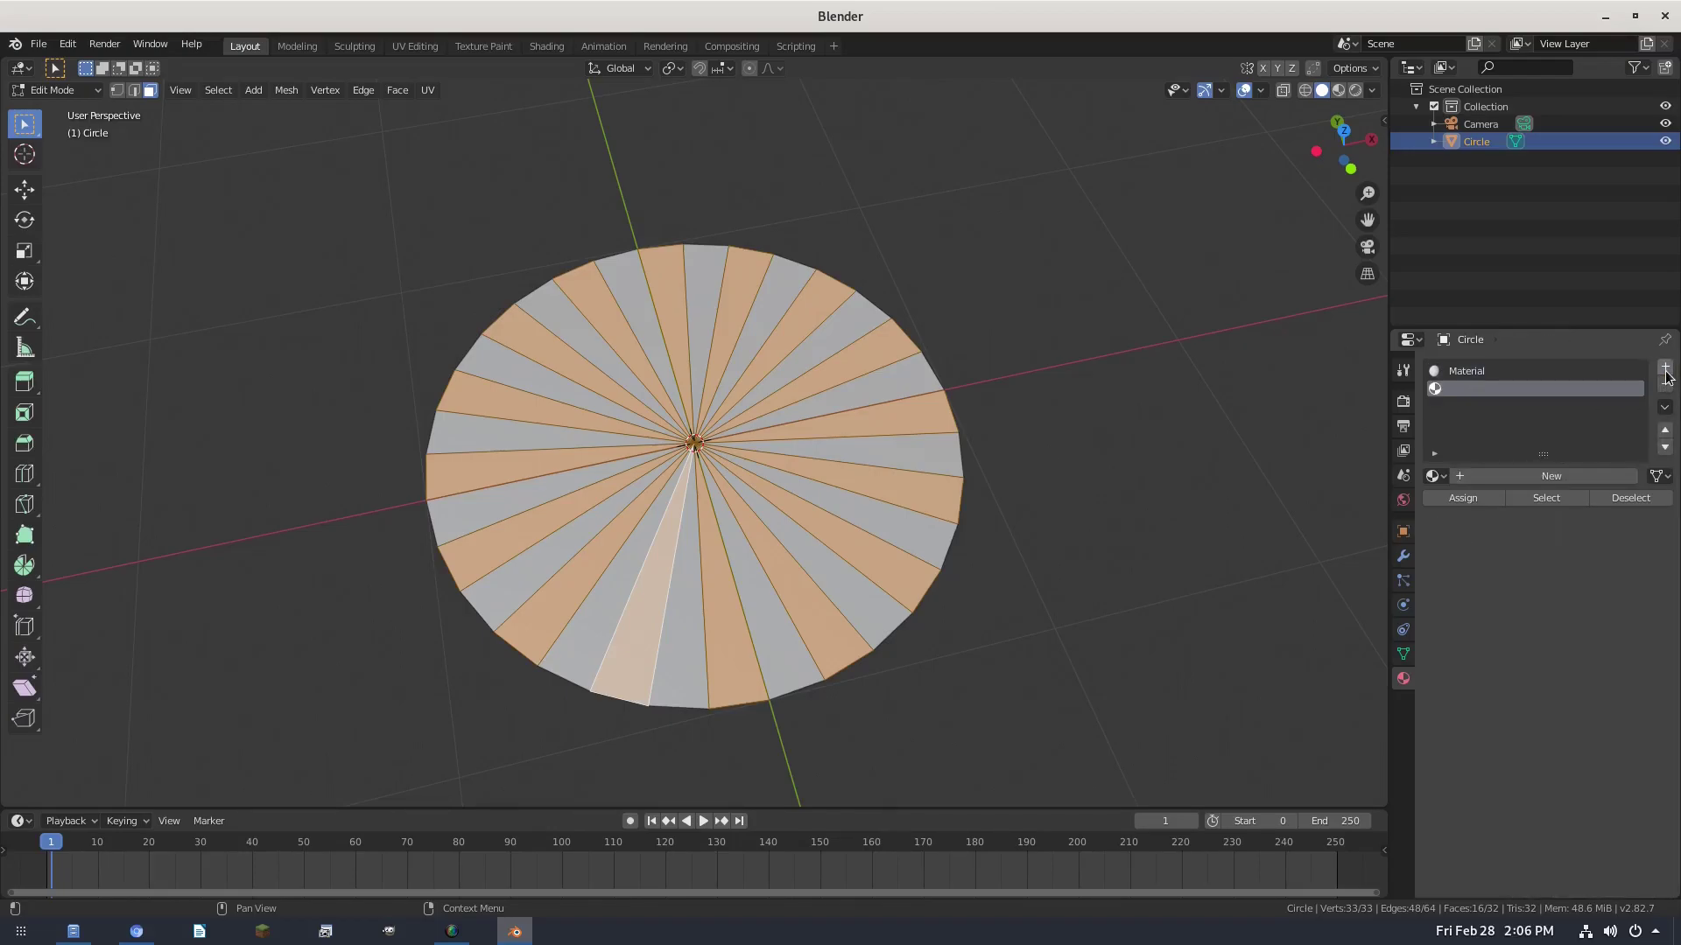
- Create a new material in the circle's empty second slot and rename it pink
{"action": "left_click", "coordinate": [1547, 481]}
{"action": "double_click", "coordinate": [1520, 390]}
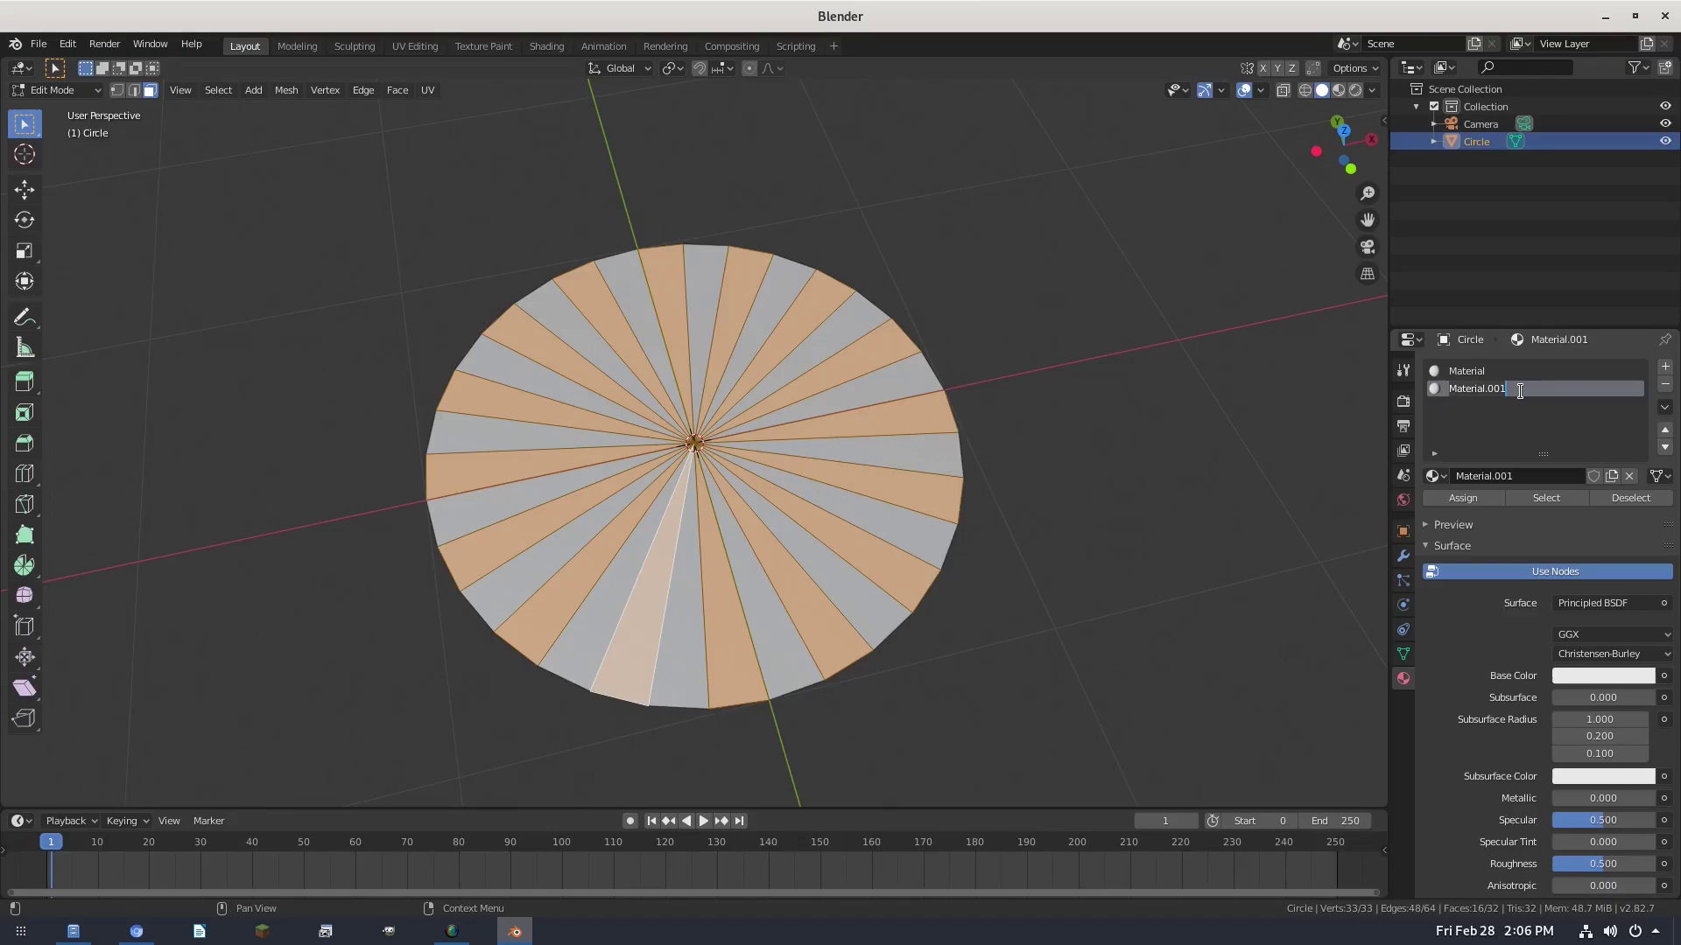
{"action": "key", "text": "ctrl+a"}
{"action": "type", "text": "pink"}
{"action": "key", "text": "Return"}
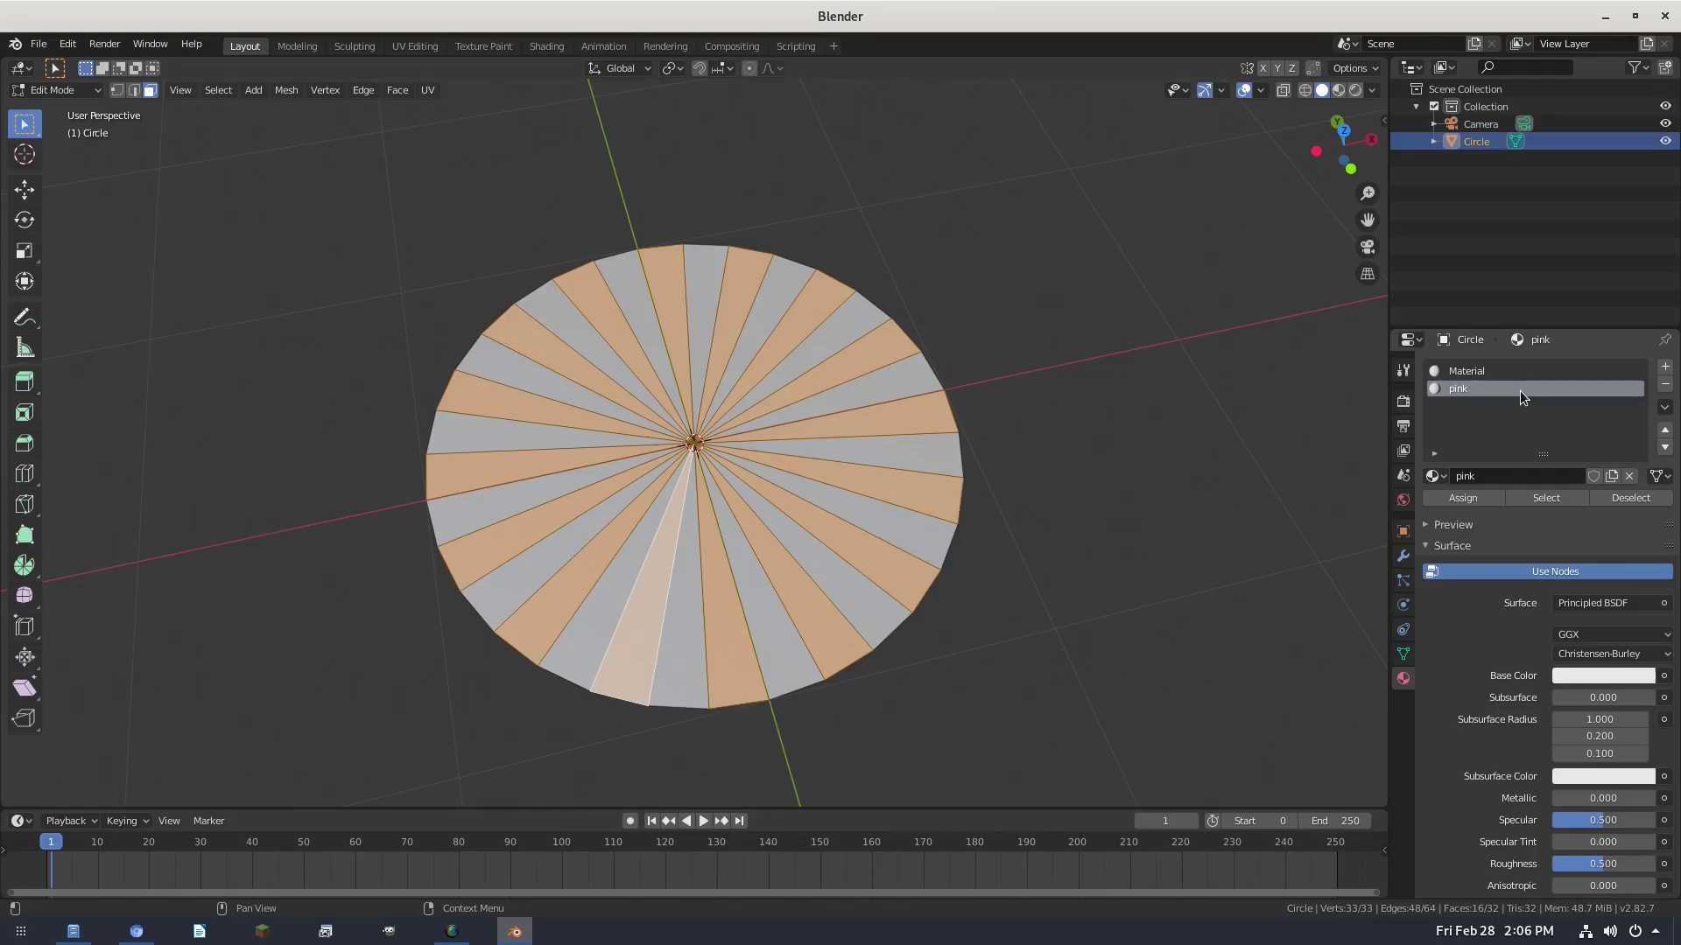
- Rename the circle's first material black and darken its base color to near black
{"action": "double_click", "coordinate": [1486, 370]}
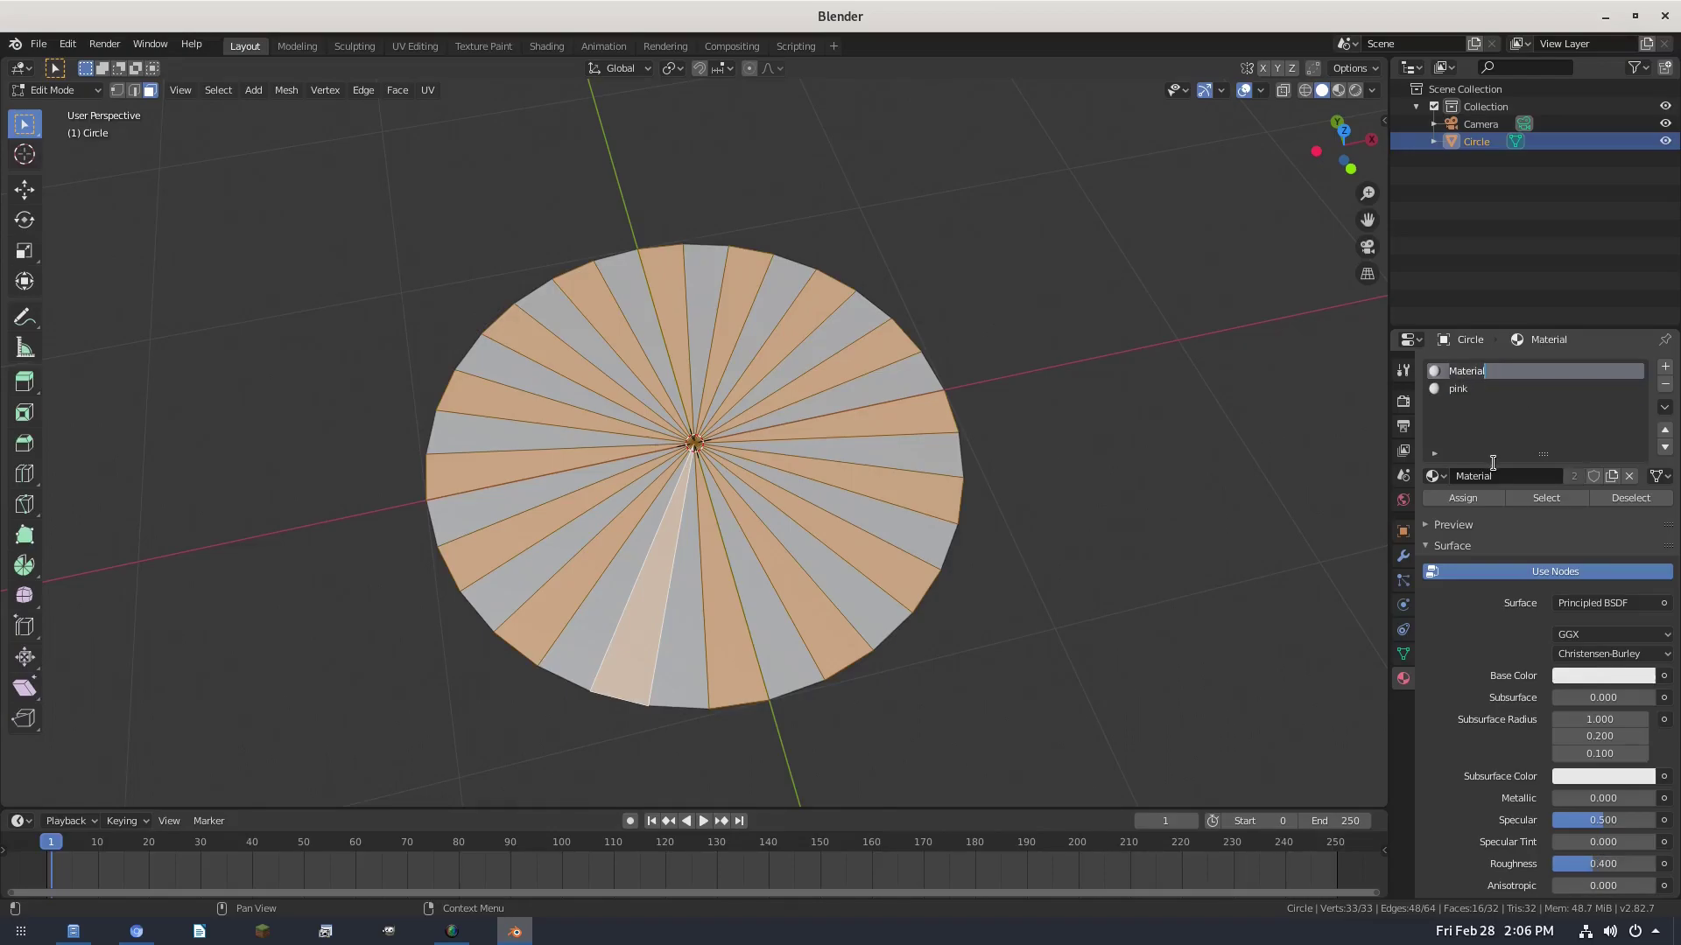
{"action": "key", "text": "ctrl+a"}
{"action": "type", "text": "black"}
{"action": "key", "text": "Return"}
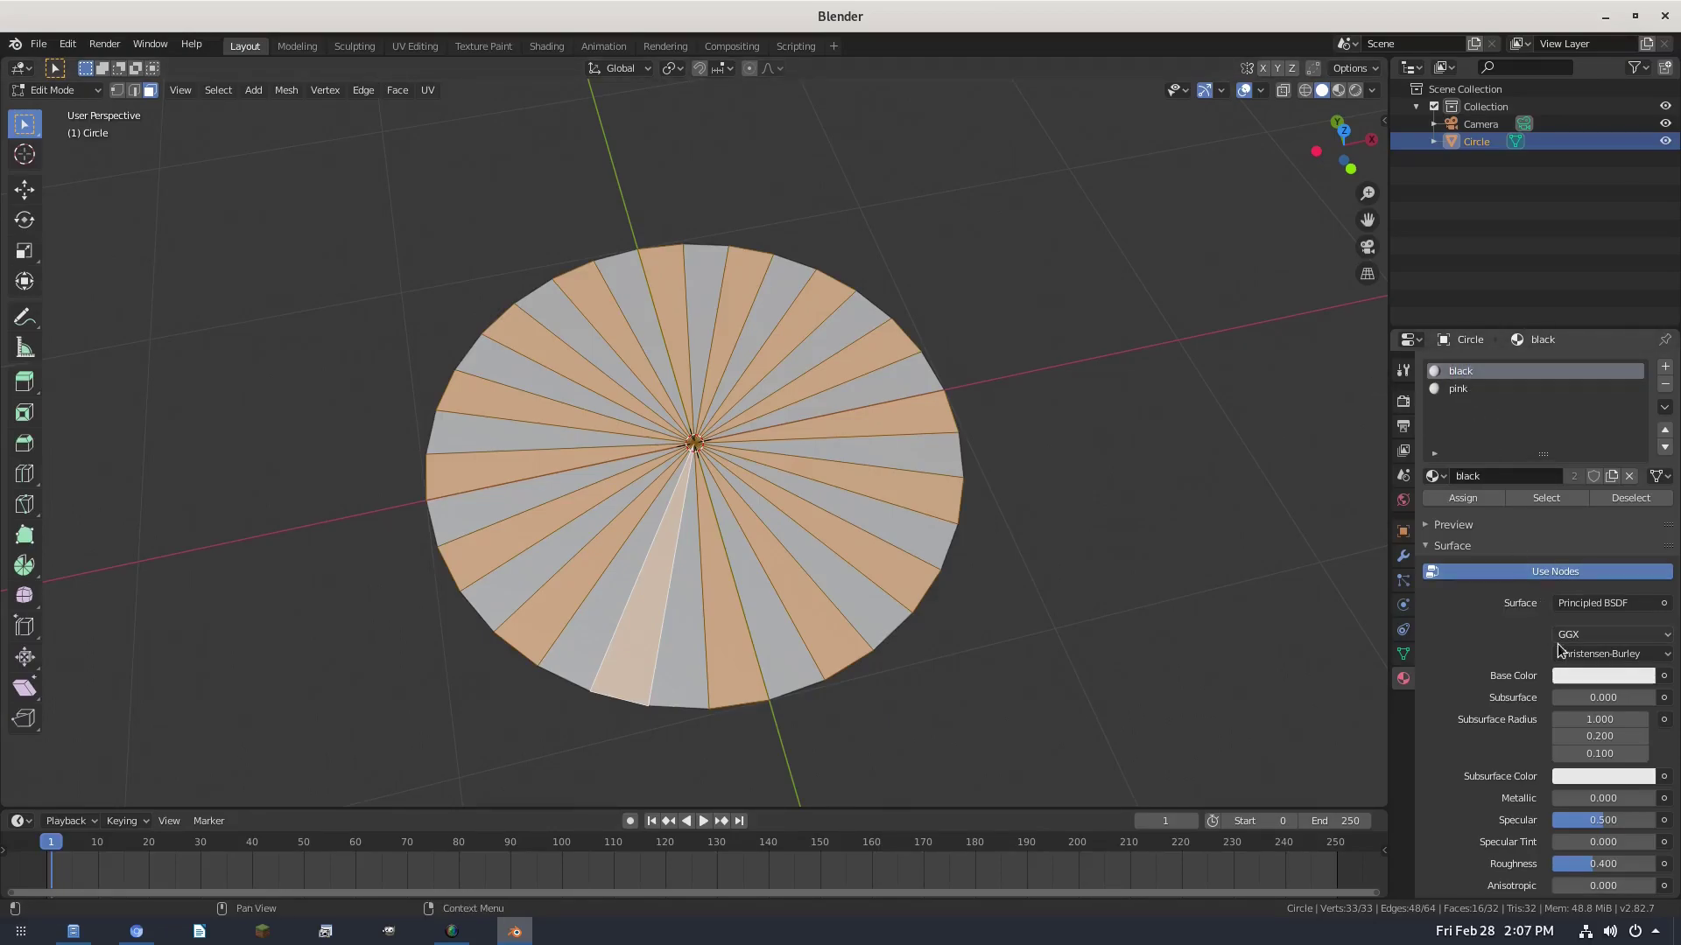
{"action": "left_click", "coordinate": [1577, 677]}
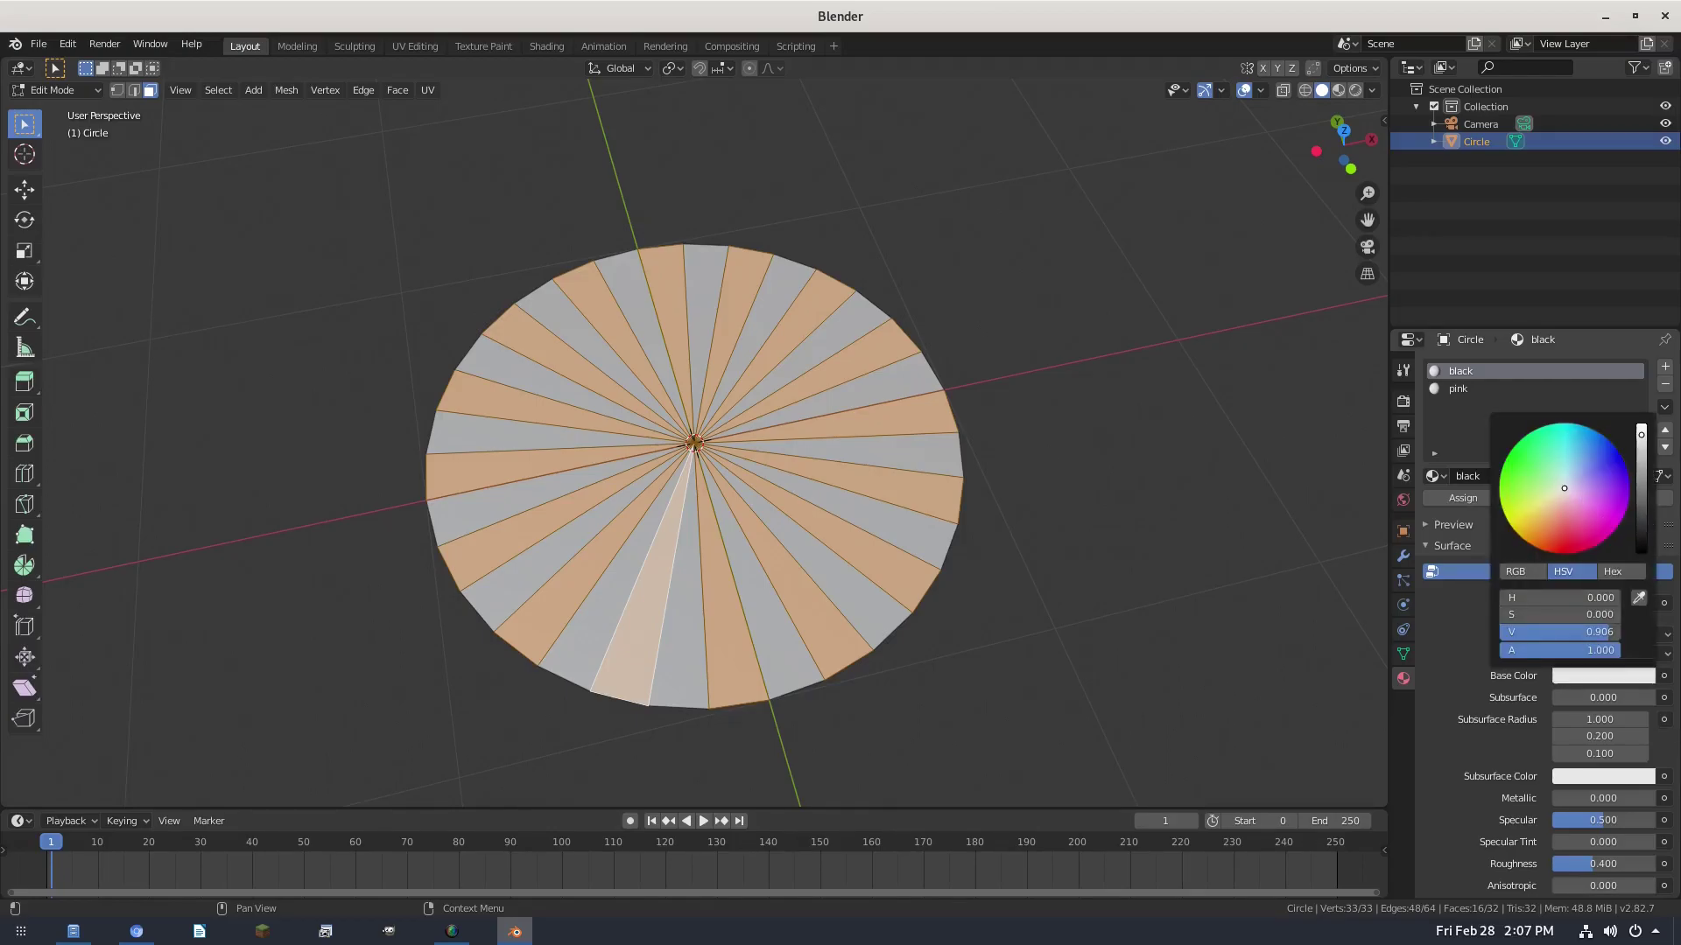
{"action": "left_click_drag", "start_coordinate": [1642, 534], "coordinate": [1641, 551]}
{"action": "left_click", "coordinate": [1606, 676]}
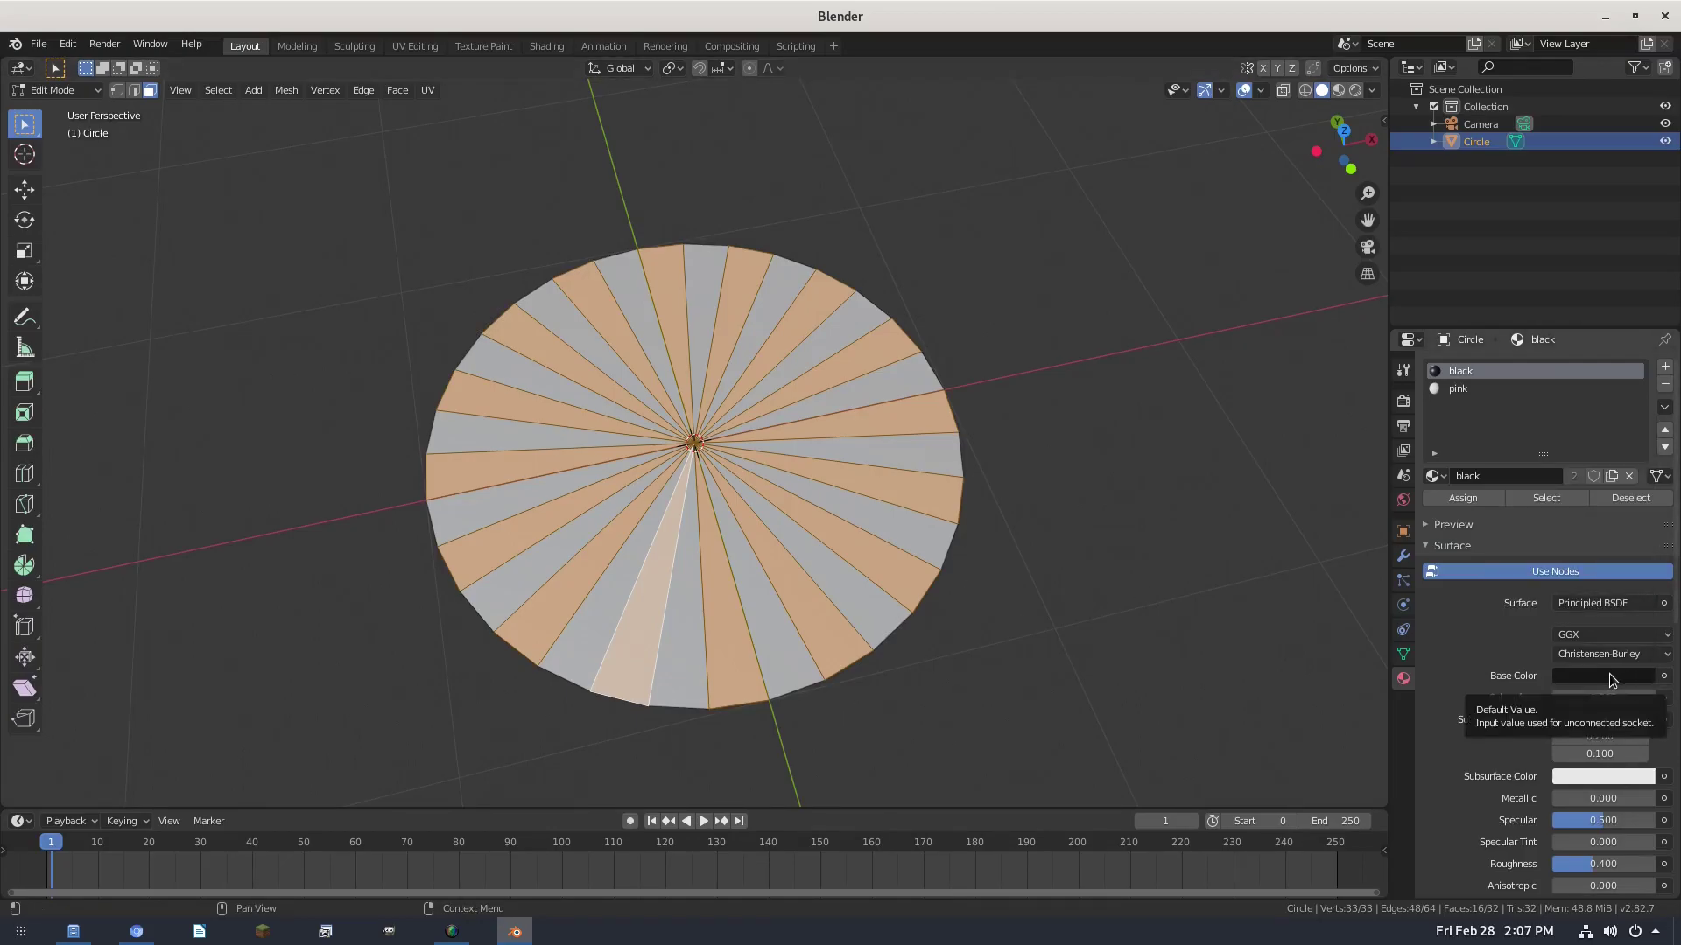
- Set the pink material's base color to a saturated pink
{"action": "left_click", "coordinate": [1457, 388]}
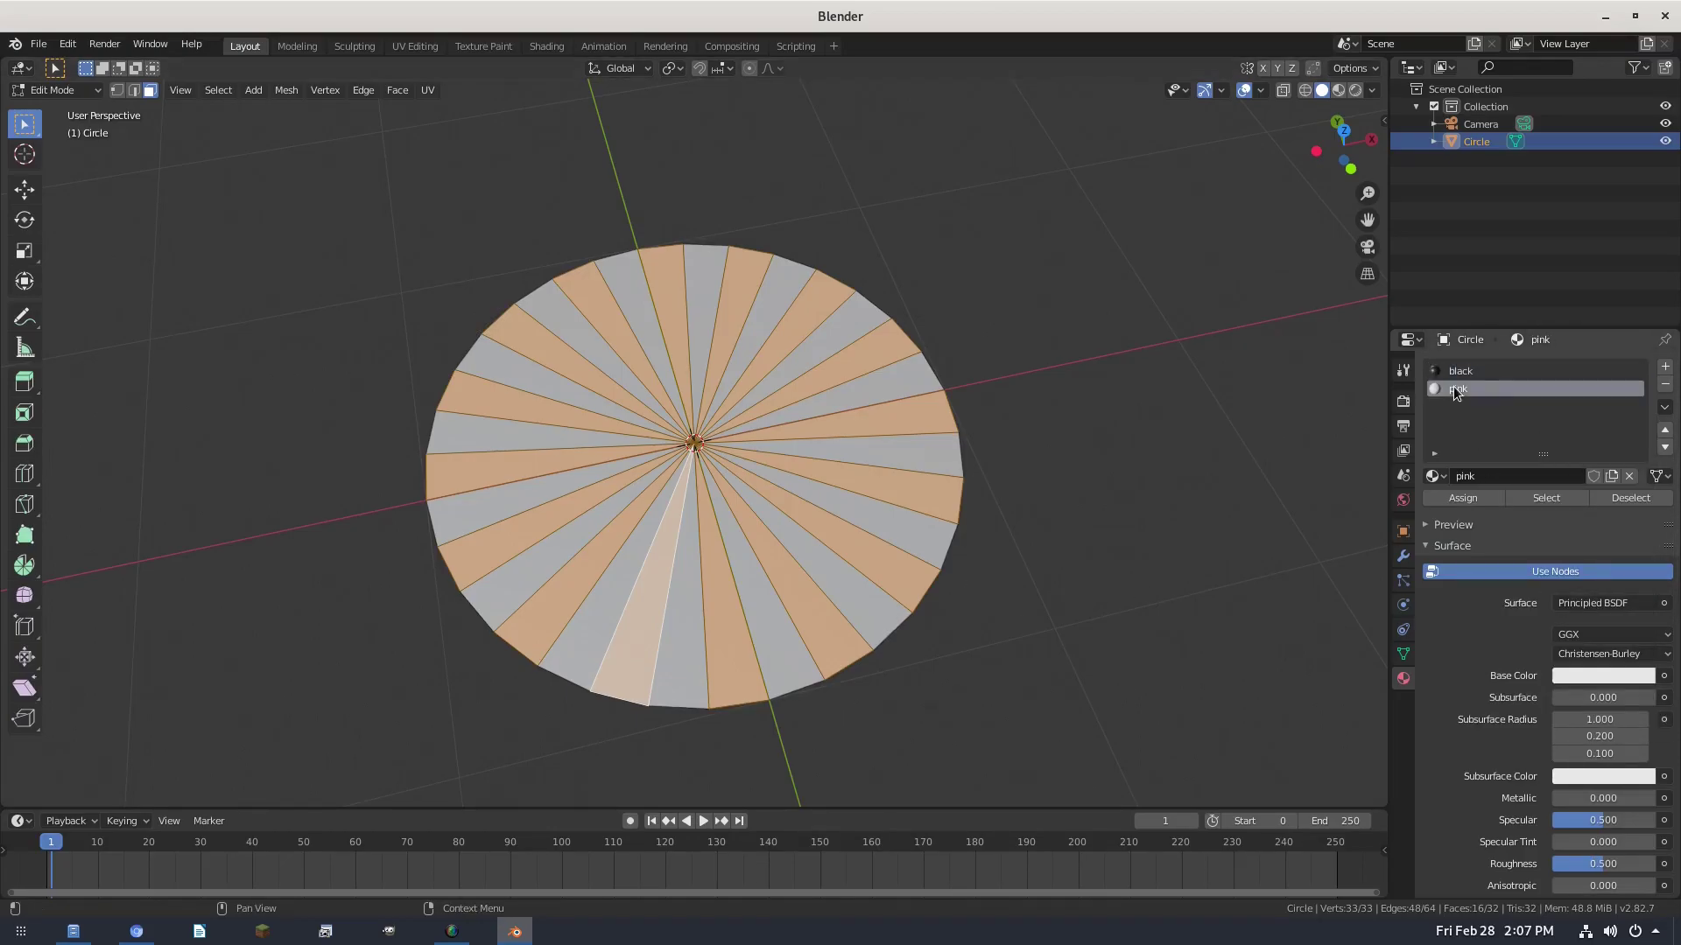
{"action": "left_click", "coordinate": [1578, 675]}
{"action": "left_click", "coordinate": [1540, 560]}
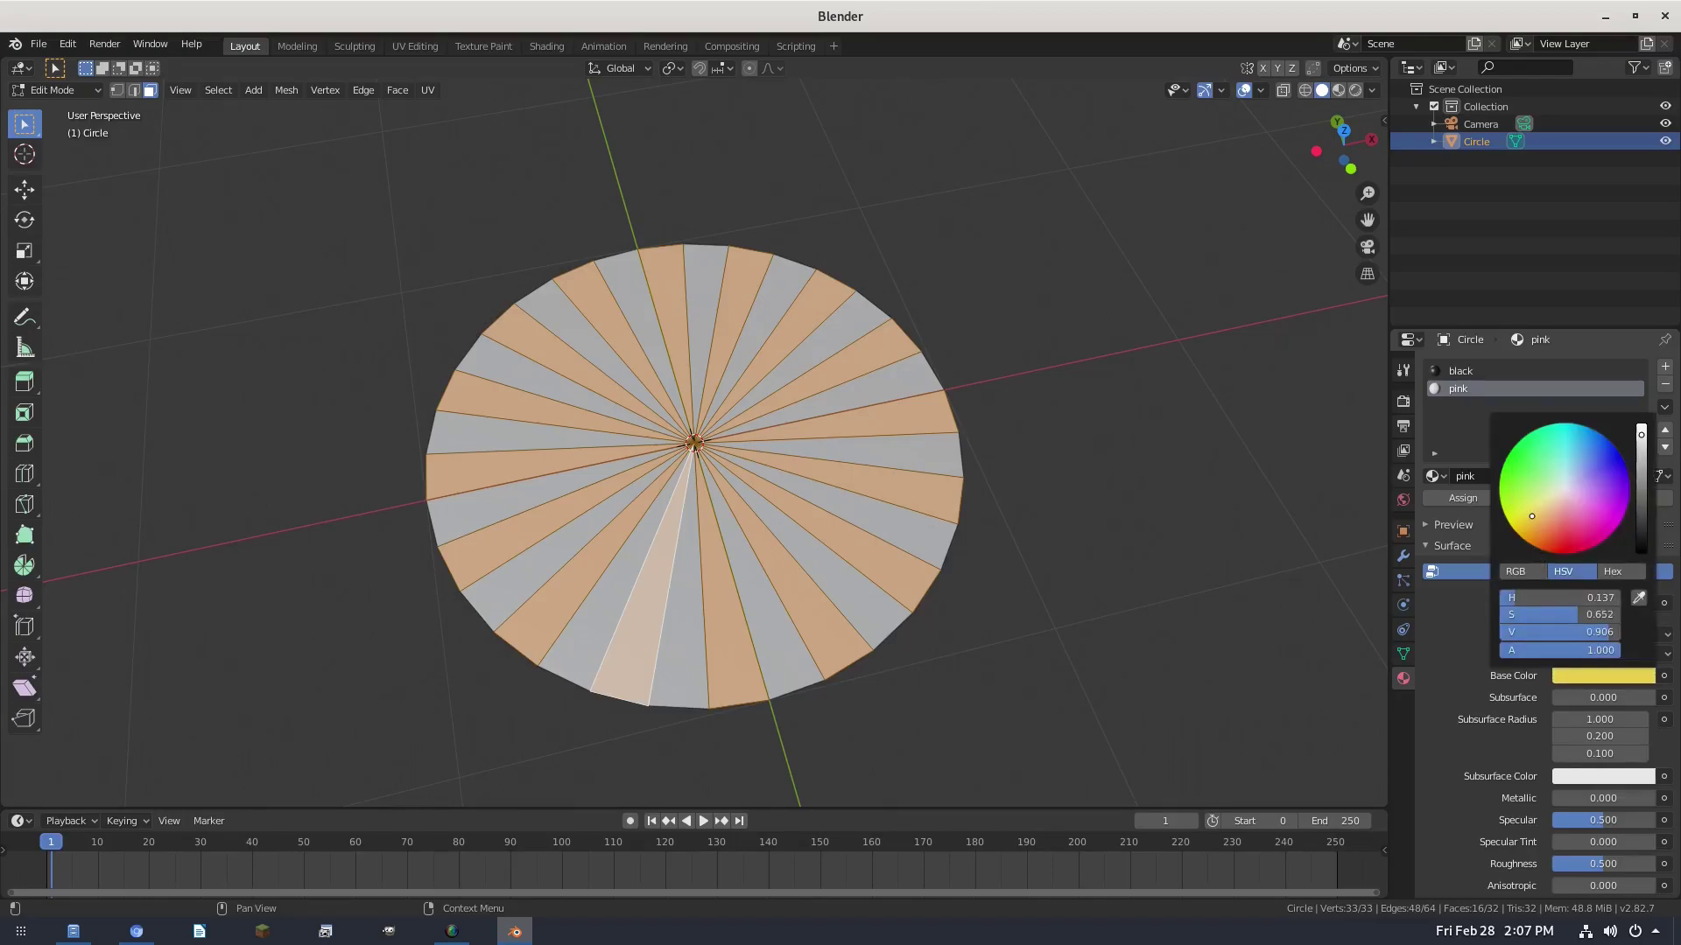
{"action": "left_click", "coordinate": [1601, 517]}
{"action": "left_click_drag", "start_coordinate": [1601, 517], "coordinate": [1568, 530]}
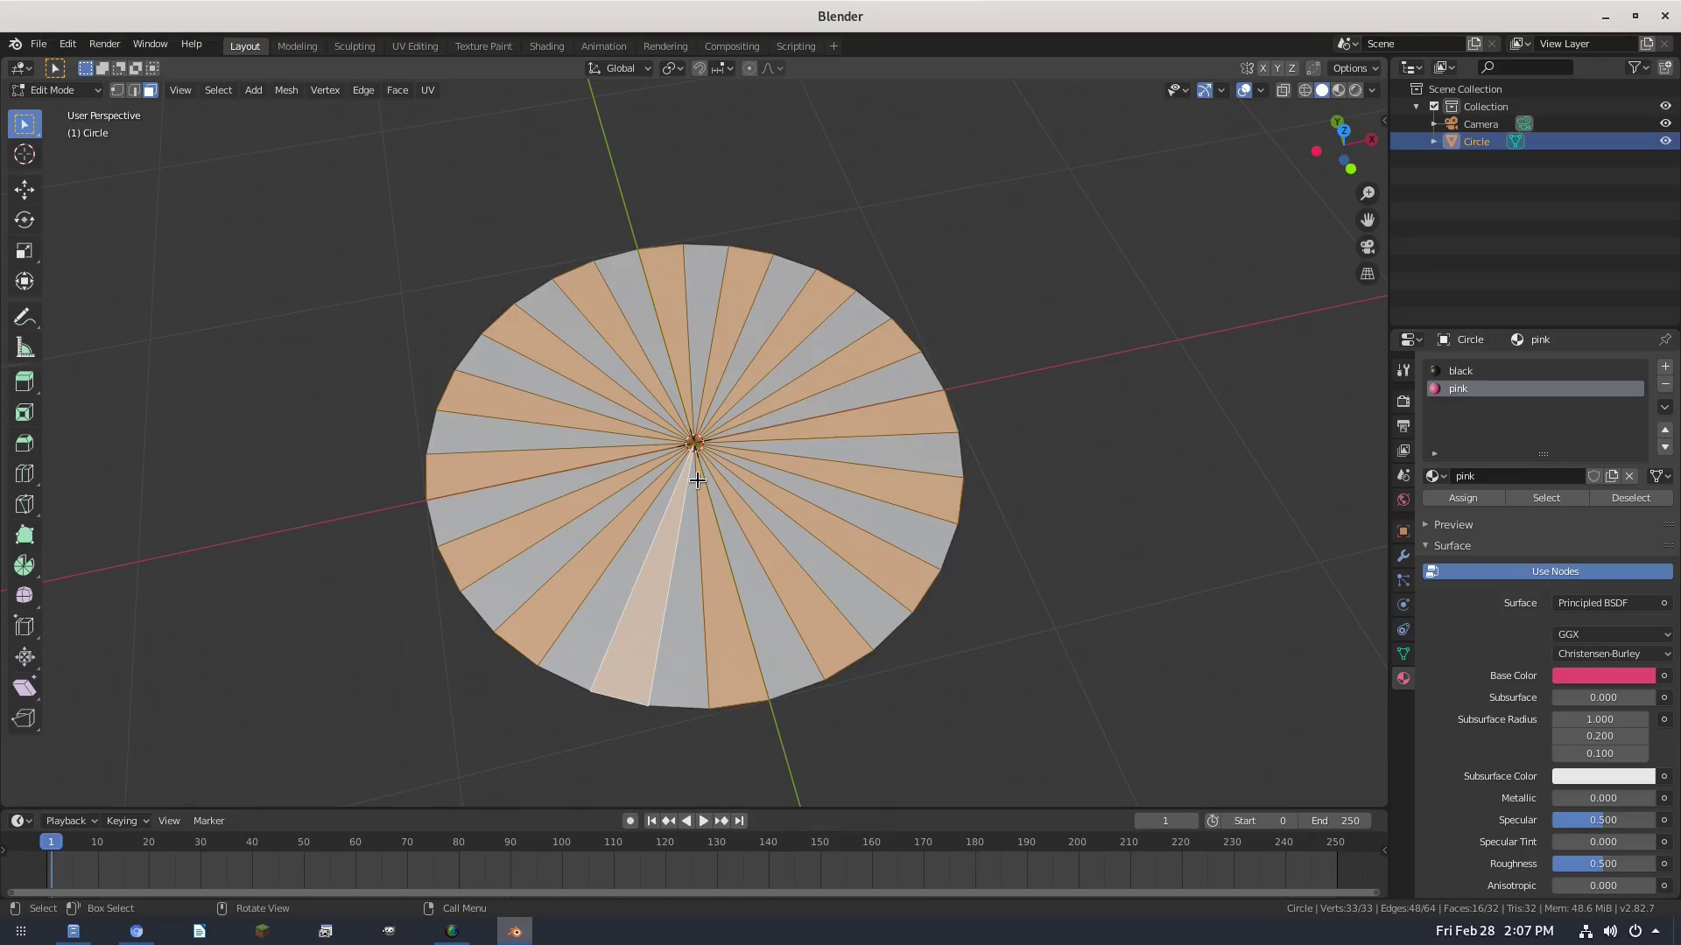
- Invert the face selection and assign the black material to the other set of alternating wedges
{"action": "left_click", "coordinate": [697, 480], "text": "ctrl"}
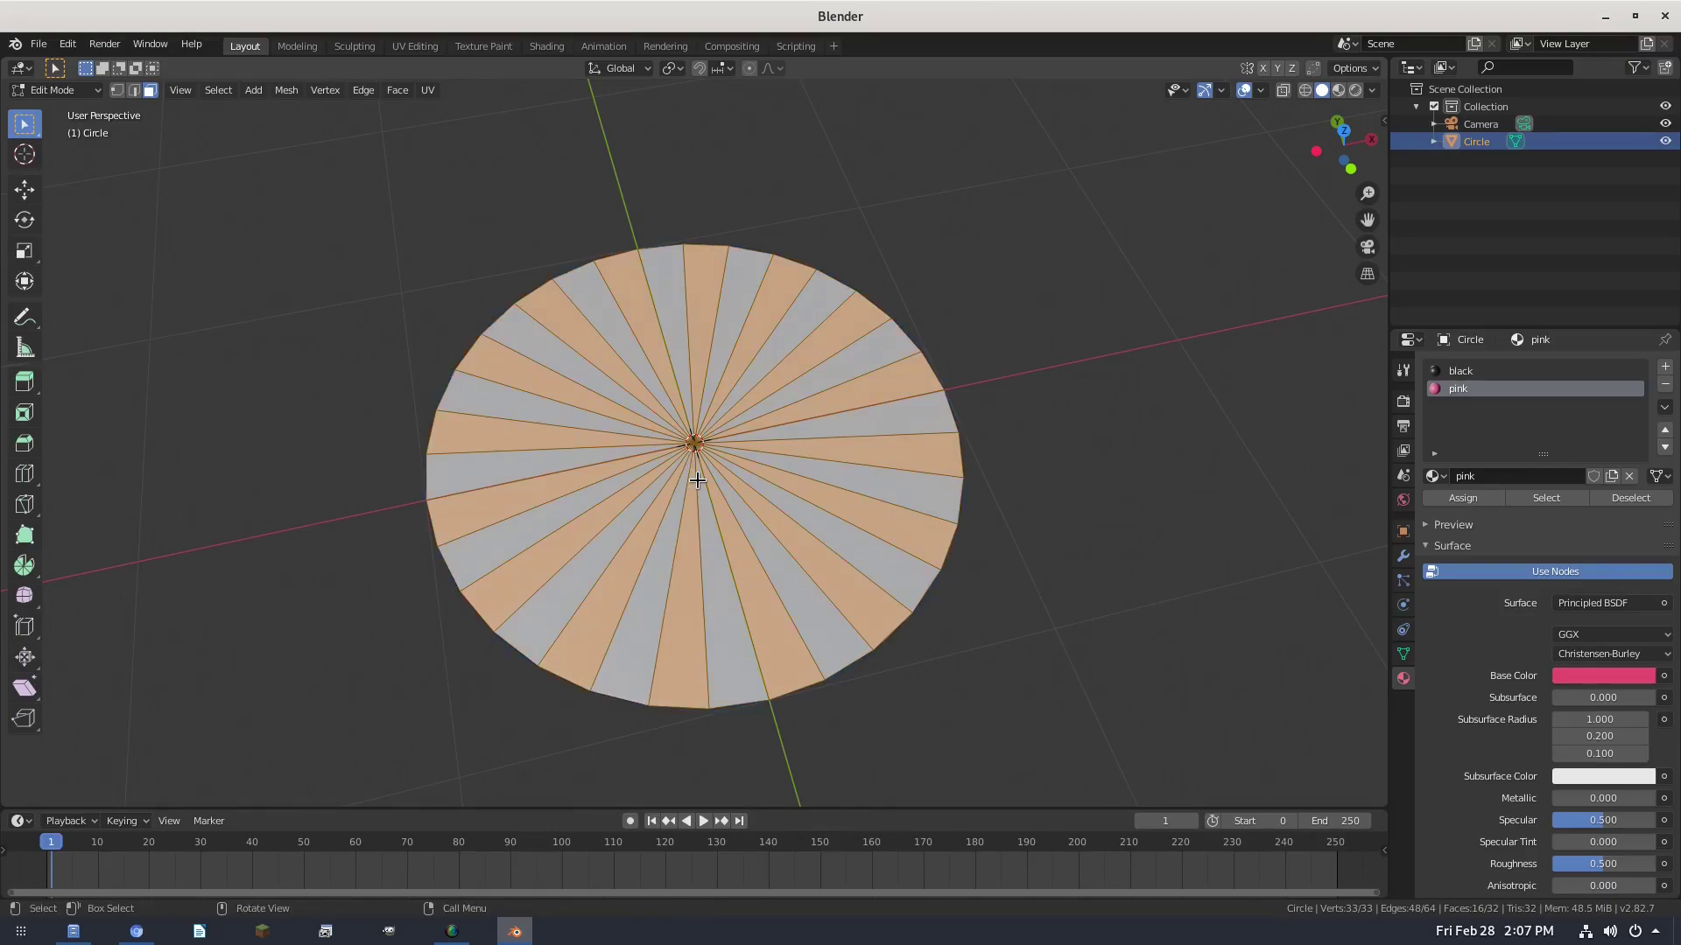
{"action": "left_click", "coordinate": [1460, 371]}
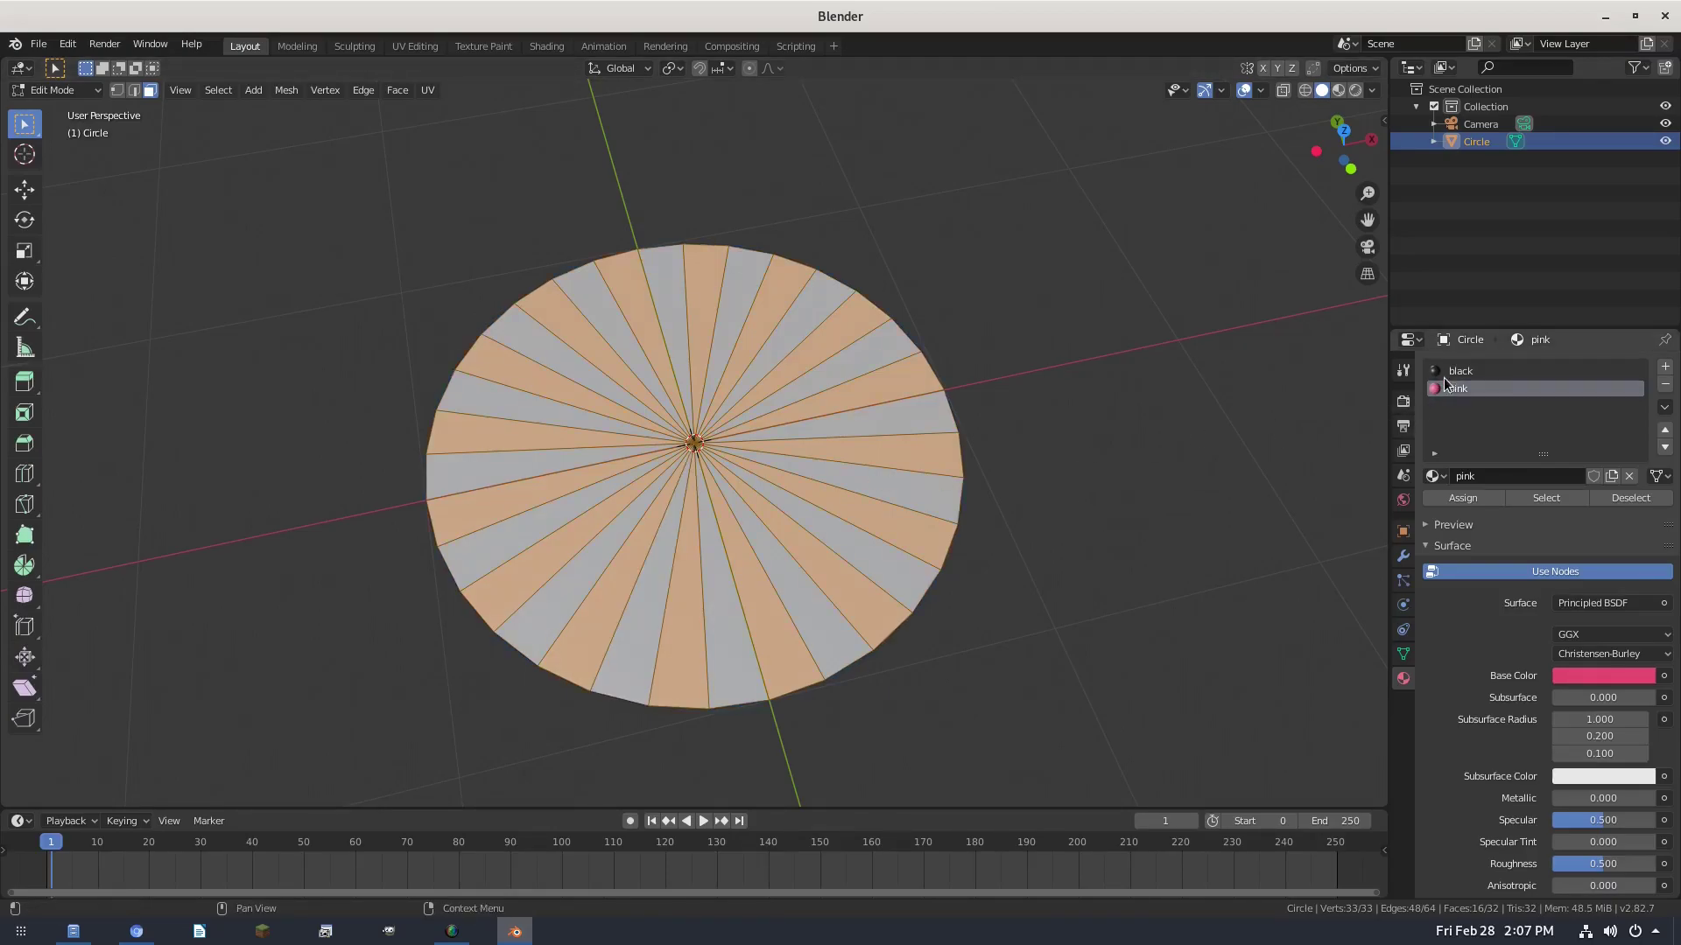
{"action": "left_click", "coordinate": [1463, 497]}
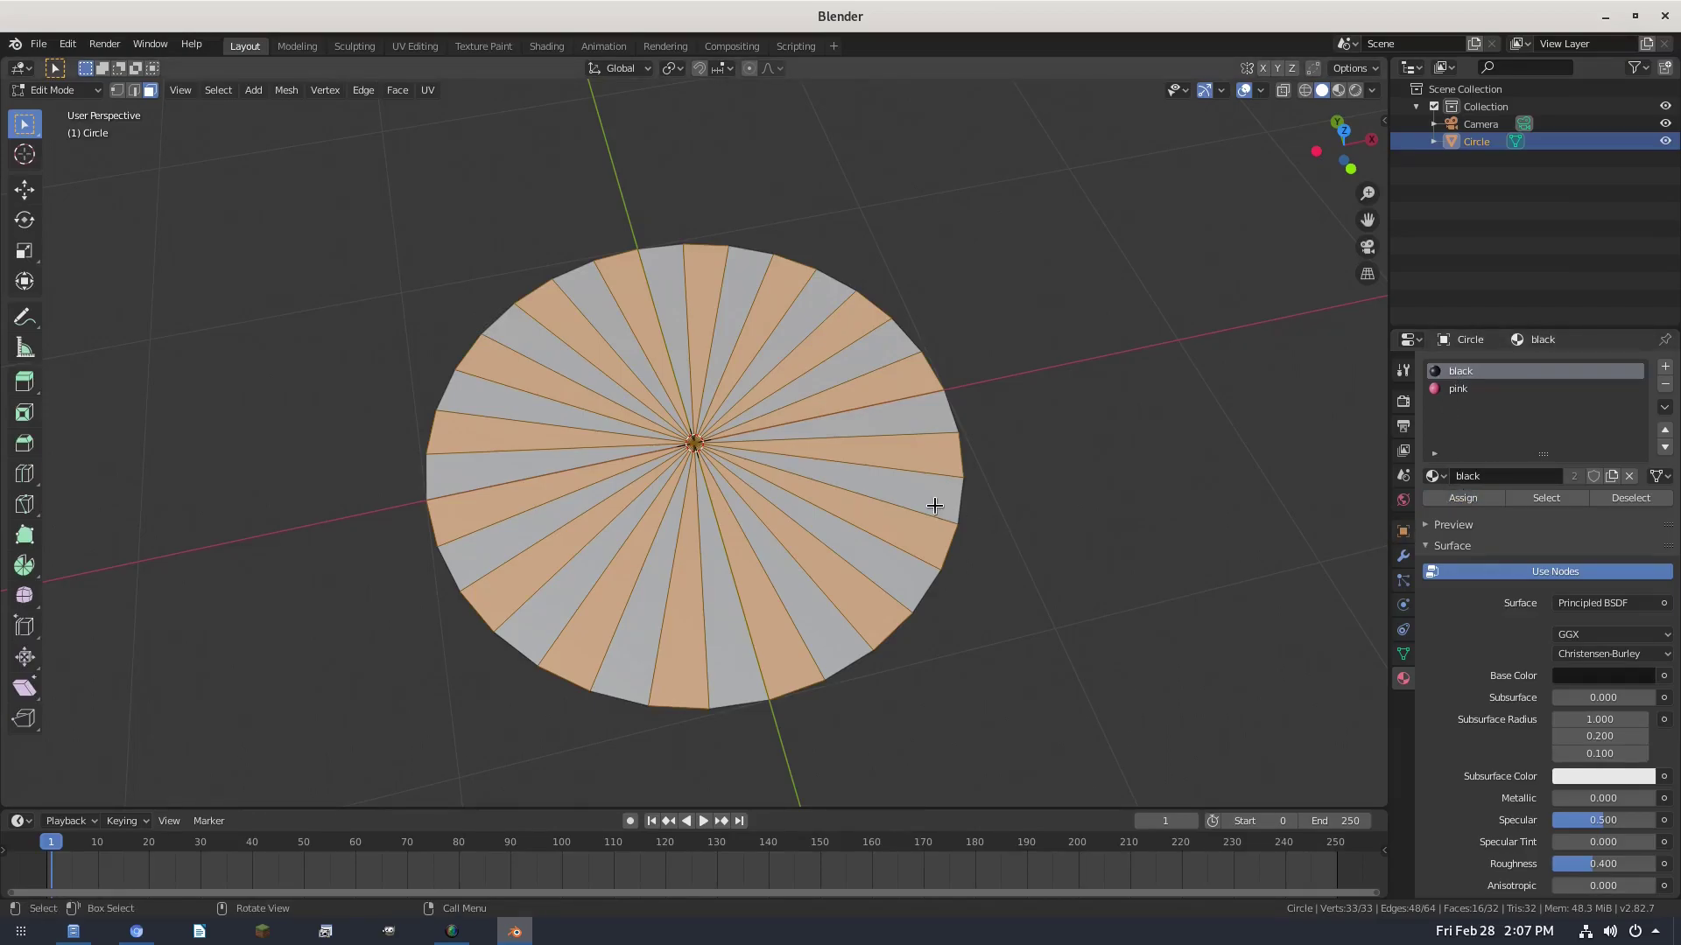
- Return to Object Mode with Material Preview shading and set the black material's Specular, Specular Tint and Roughness to 0
{"action": "key", "text": "Tab"}
{"action": "left_click", "coordinate": [1357, 104]}
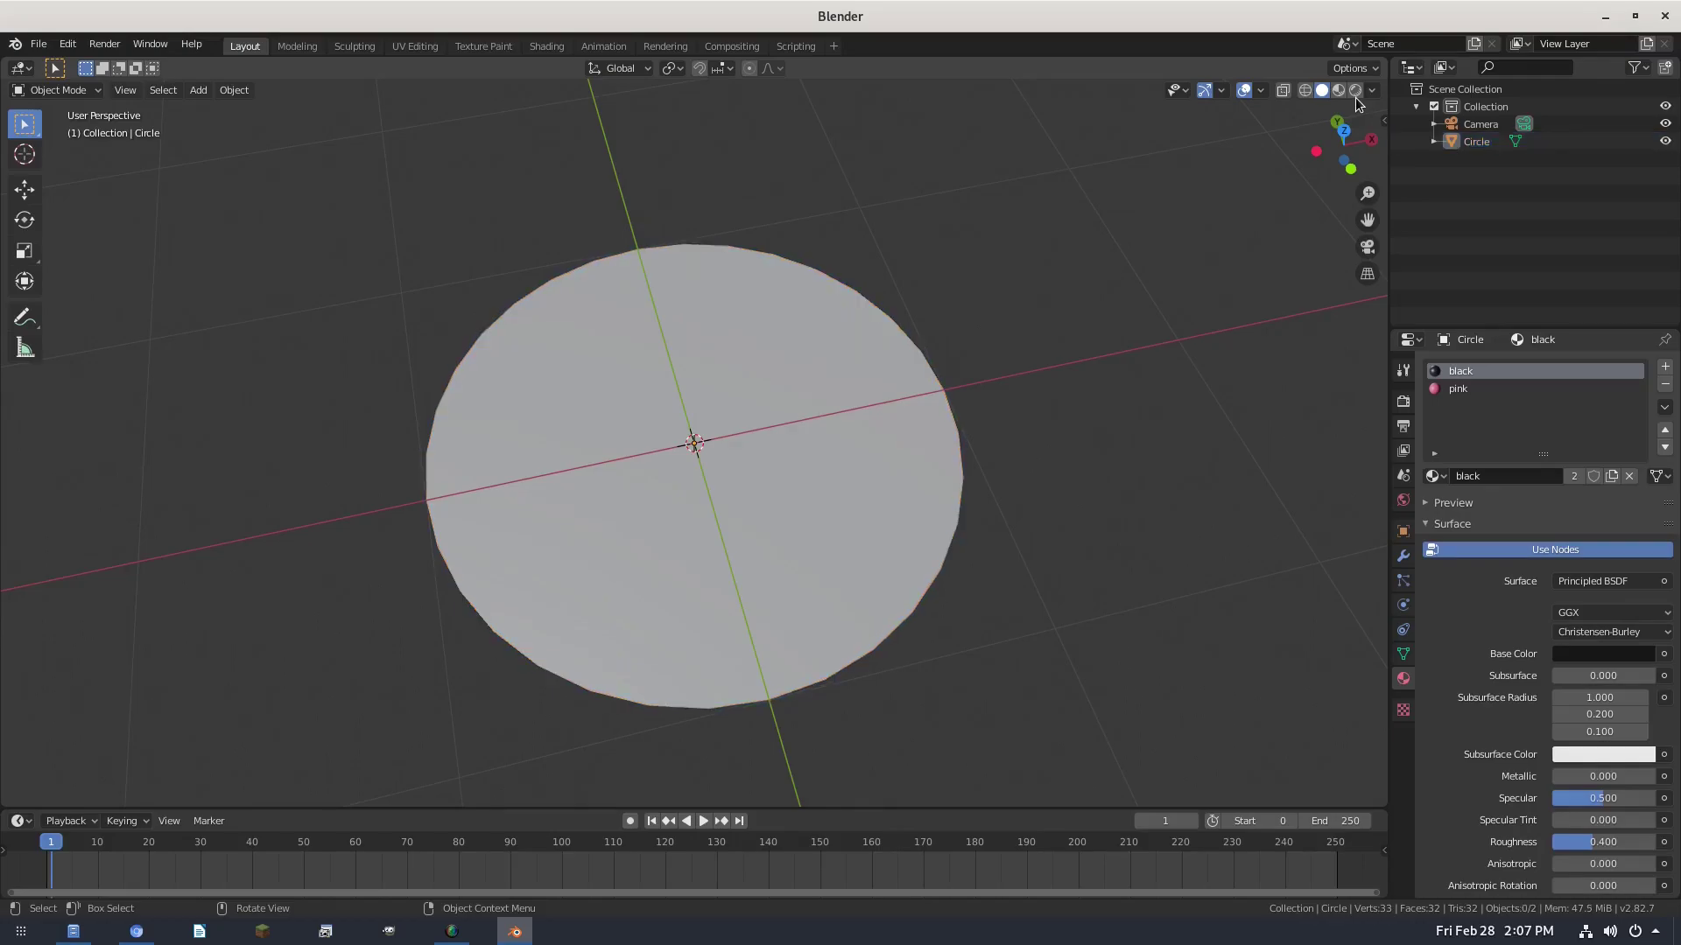
{"action": "left_click", "coordinate": [1338, 90]}
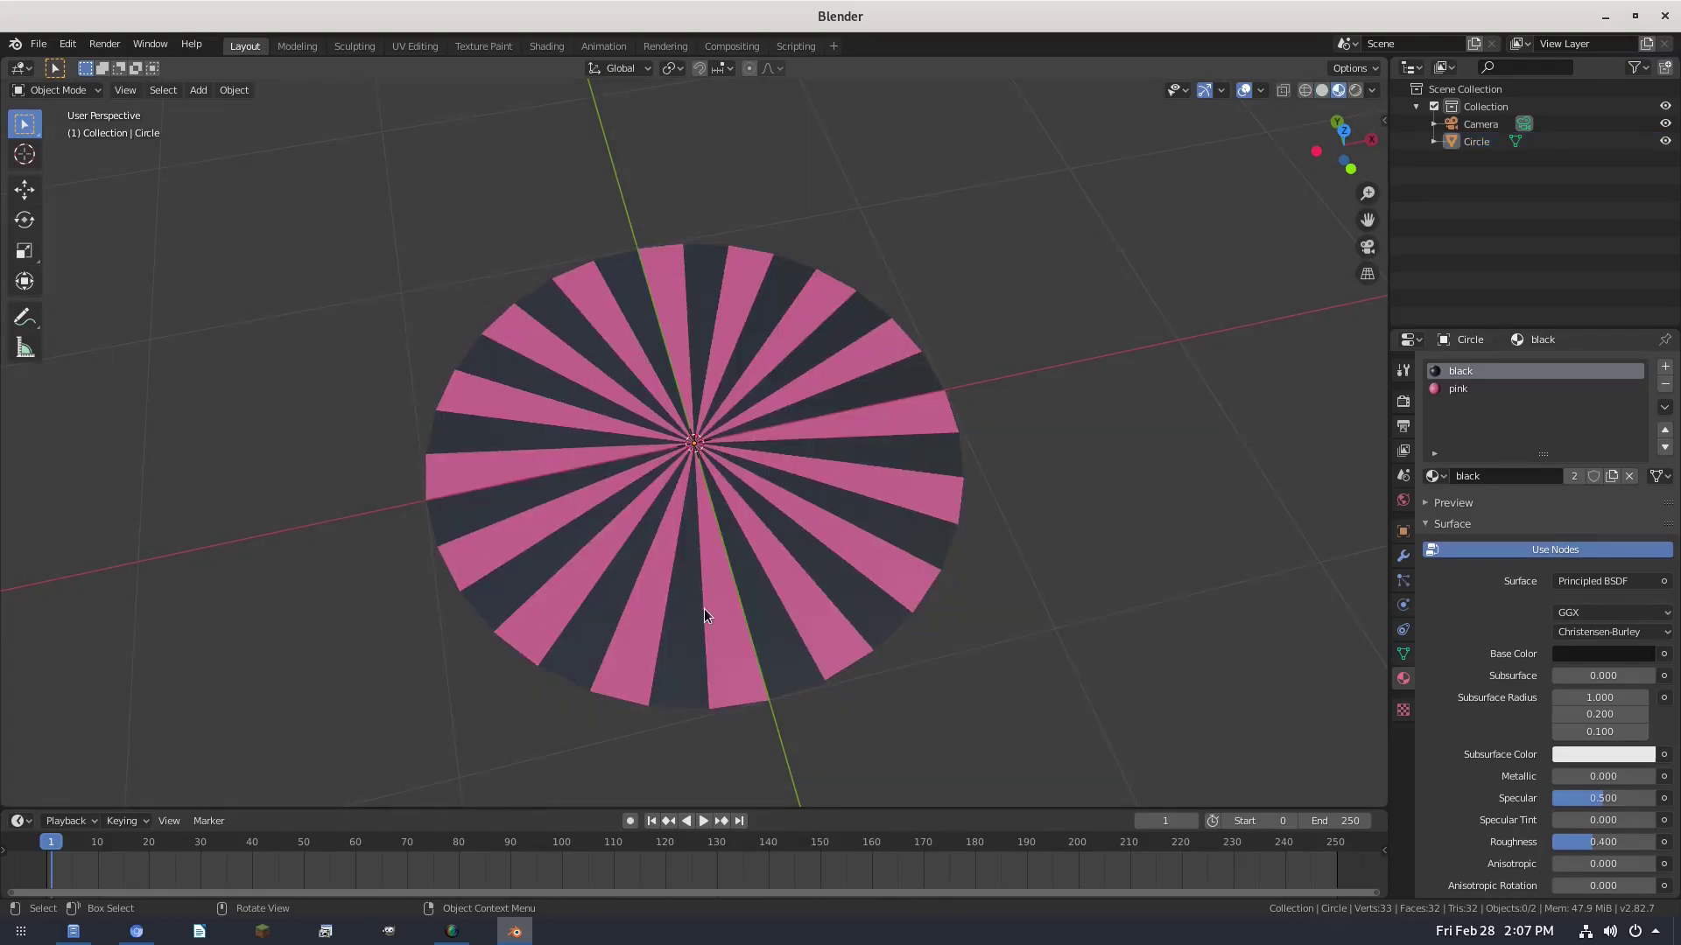
{"action": "mouse_move", "coordinate": [704, 608]}
{"action": "middle_mouse_down"}
{"action": "mouse_move", "coordinate": [687, 644]}
{"action": "mouse_move", "coordinate": [714, 662]}
{"action": "mouse_move", "coordinate": [774, 582]}
{"action": "mouse_move", "coordinate": [931, 612]}
{"action": "mouse_move", "coordinate": [675, 554]}
{"action": "mouse_move", "coordinate": [702, 581]}
{"action": "middle_mouse_up"}
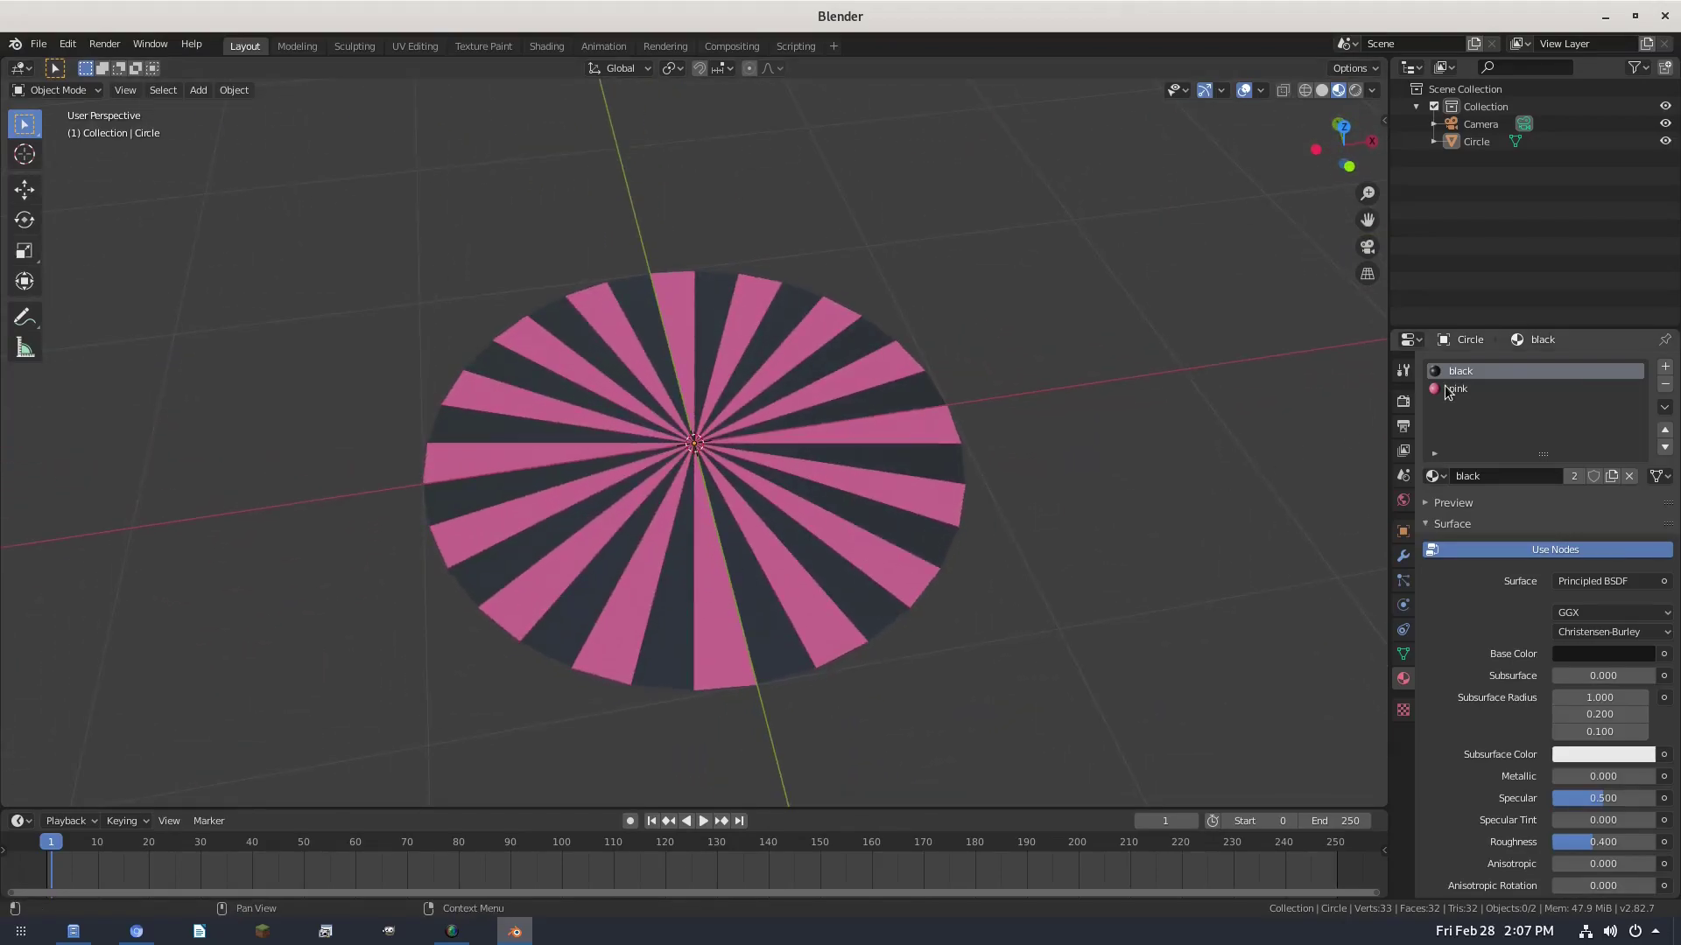
{"action": "mouse_move", "coordinate": [1603, 797]}
{"action": "left_mouse_down"}
{"action": "mouse_move", "coordinate": [1555, 797]}
{"action": "mouse_move", "coordinate": [1582, 841]}
{"action": "mouse_move", "coordinate": [1555, 842]}
{"action": "left_mouse_up"}
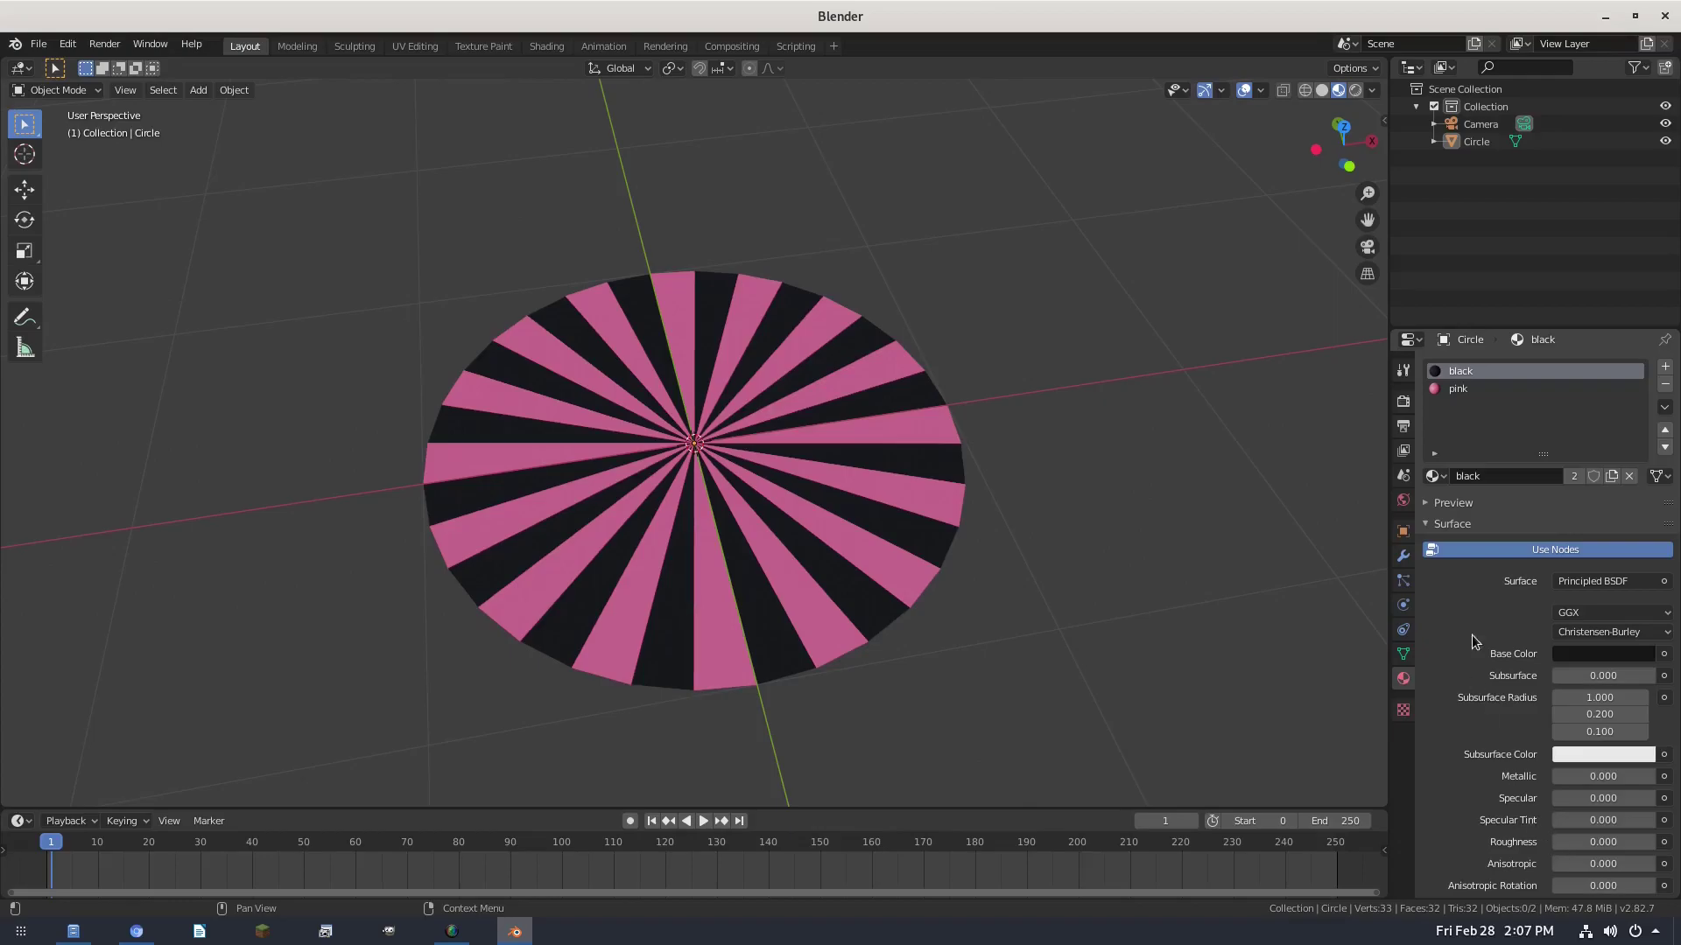
- Rotate the circle 90° about the X axis and view it through the camera
{"action": "left_click", "coordinate": [919, 526]}
{"action": "key", "text": "r"}
{"action": "key", "text": "x"}
{"action": "key", "text": "9"}
{"action": "key", "text": "0"}
{"action": "key", "text": "Return"}
{"action": "middle_click_drag", "start_coordinate": [1075, 534], "coordinate": [935, 476]}
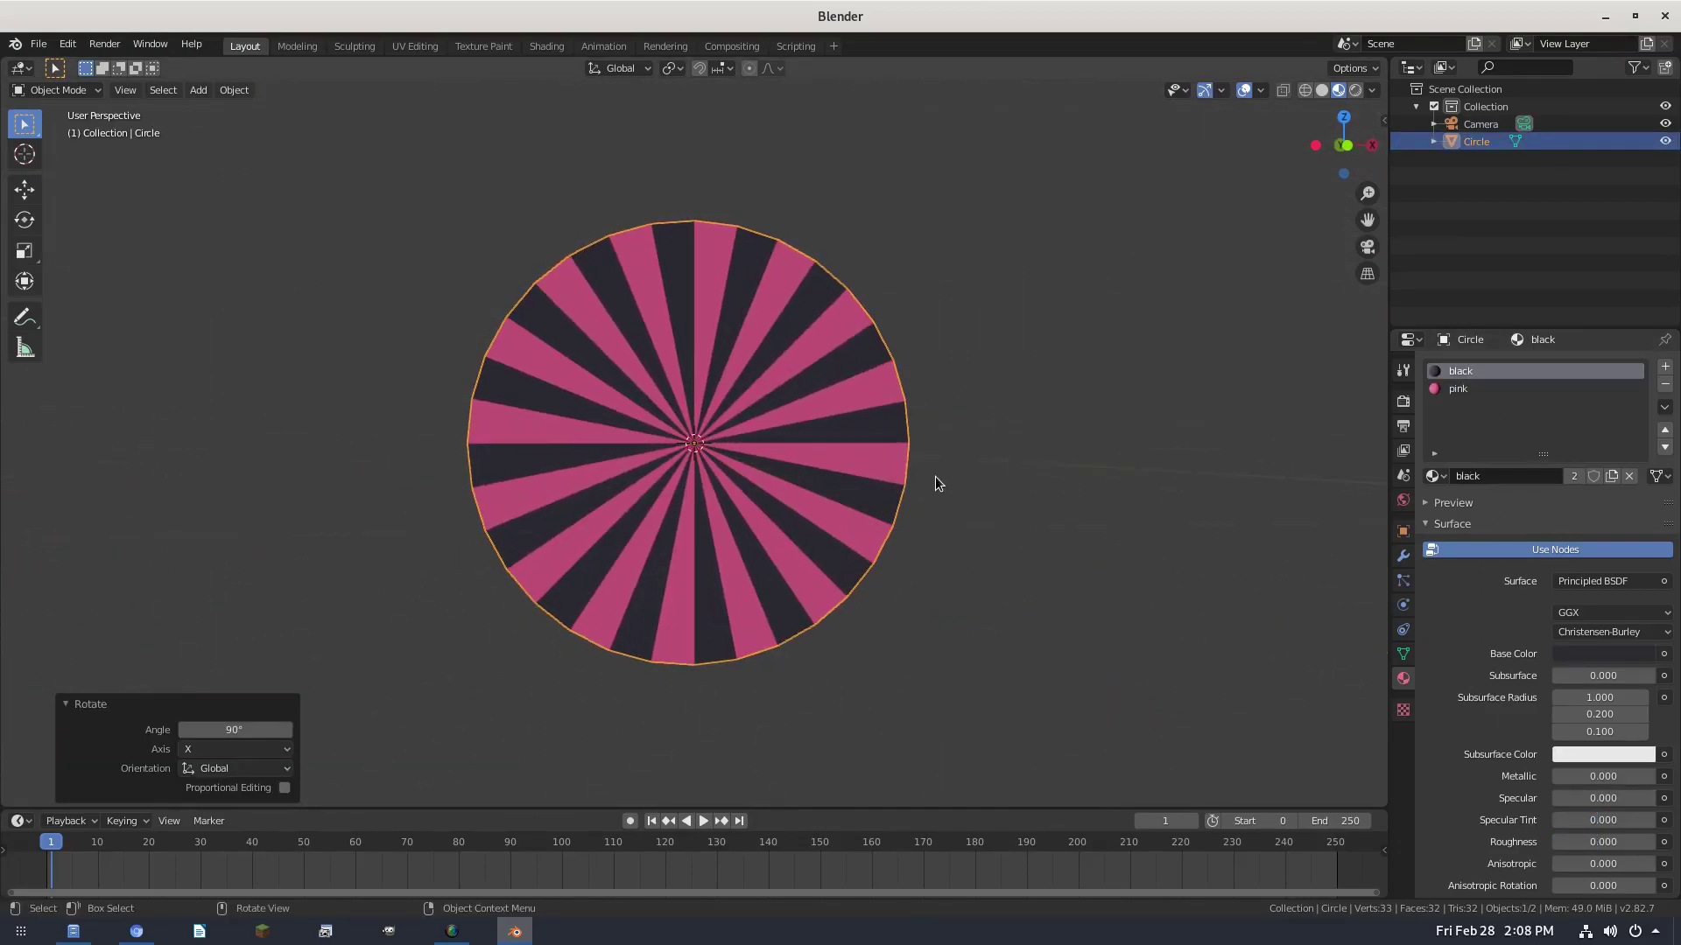
{"action": "key", "text": "KP_0"}
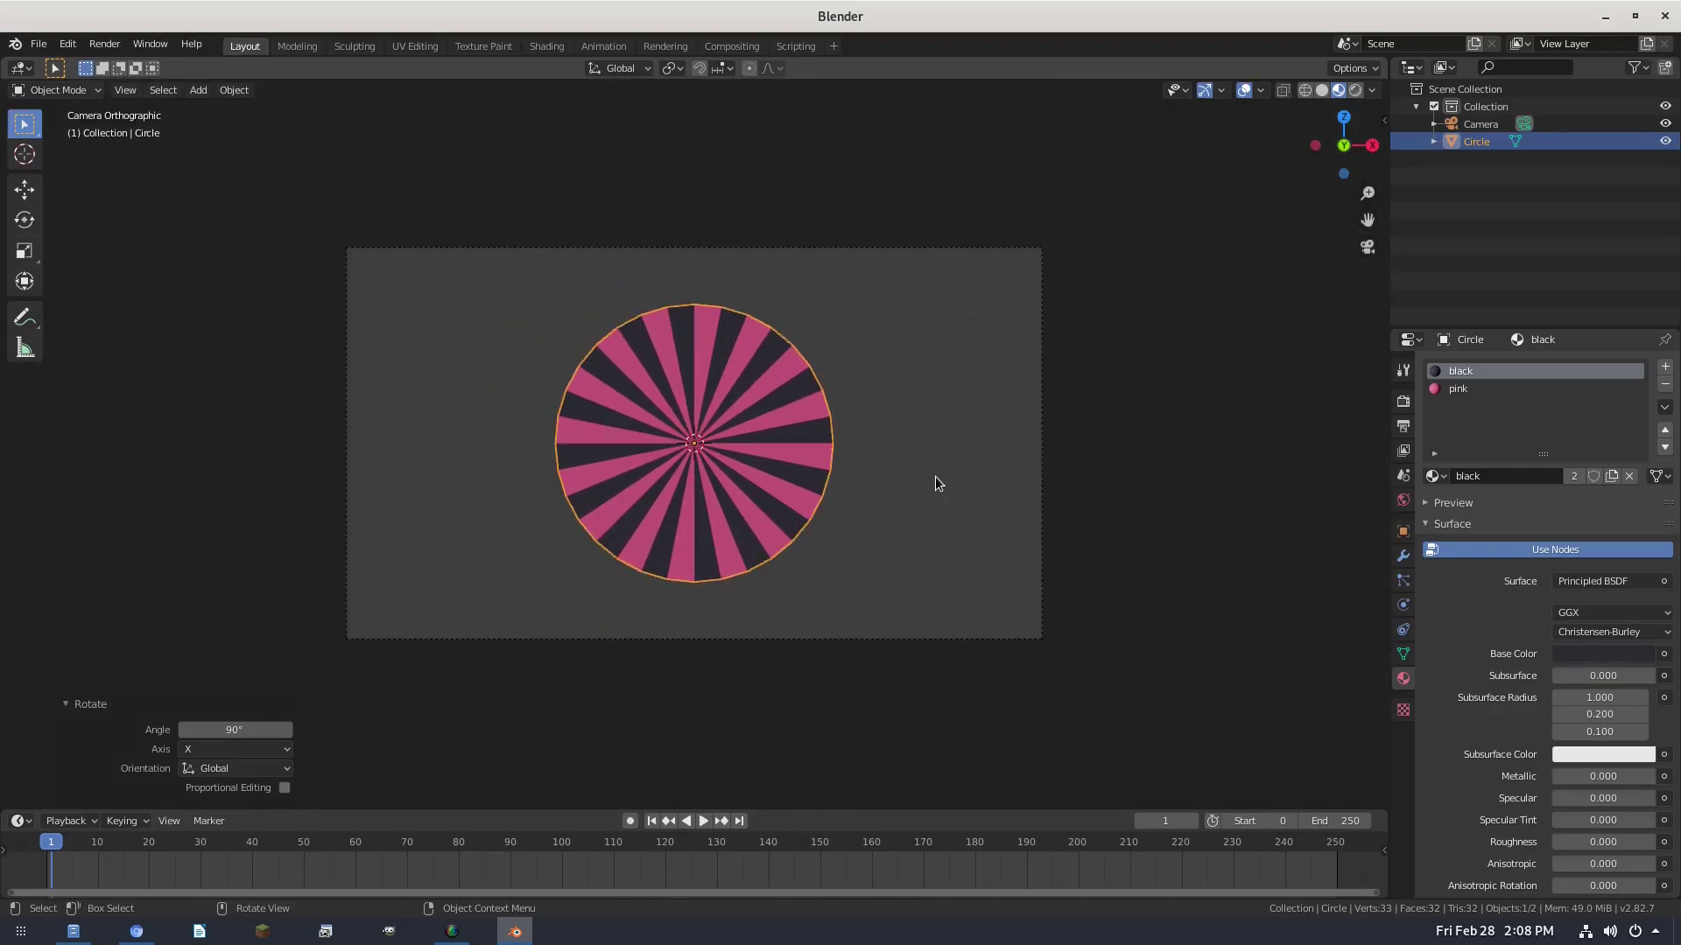
{"action": "scroll", "coordinate": [935, 476], "scroll_direction": "up", "scroll_amount": 2}
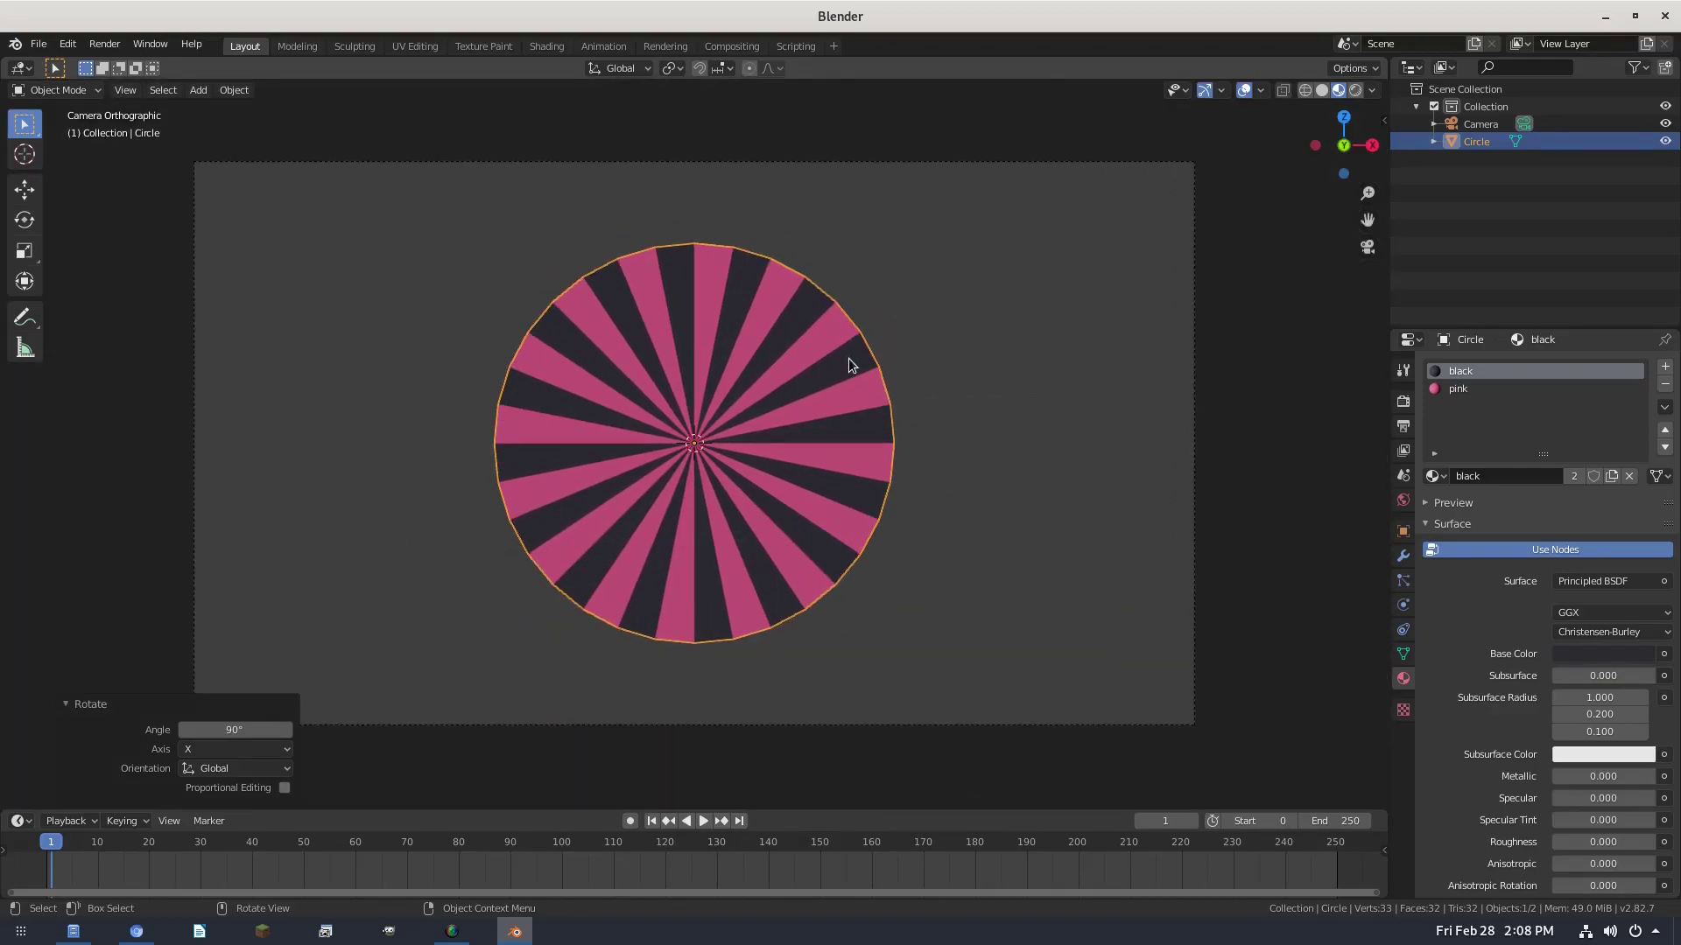
{"action": "key", "text": "space"}
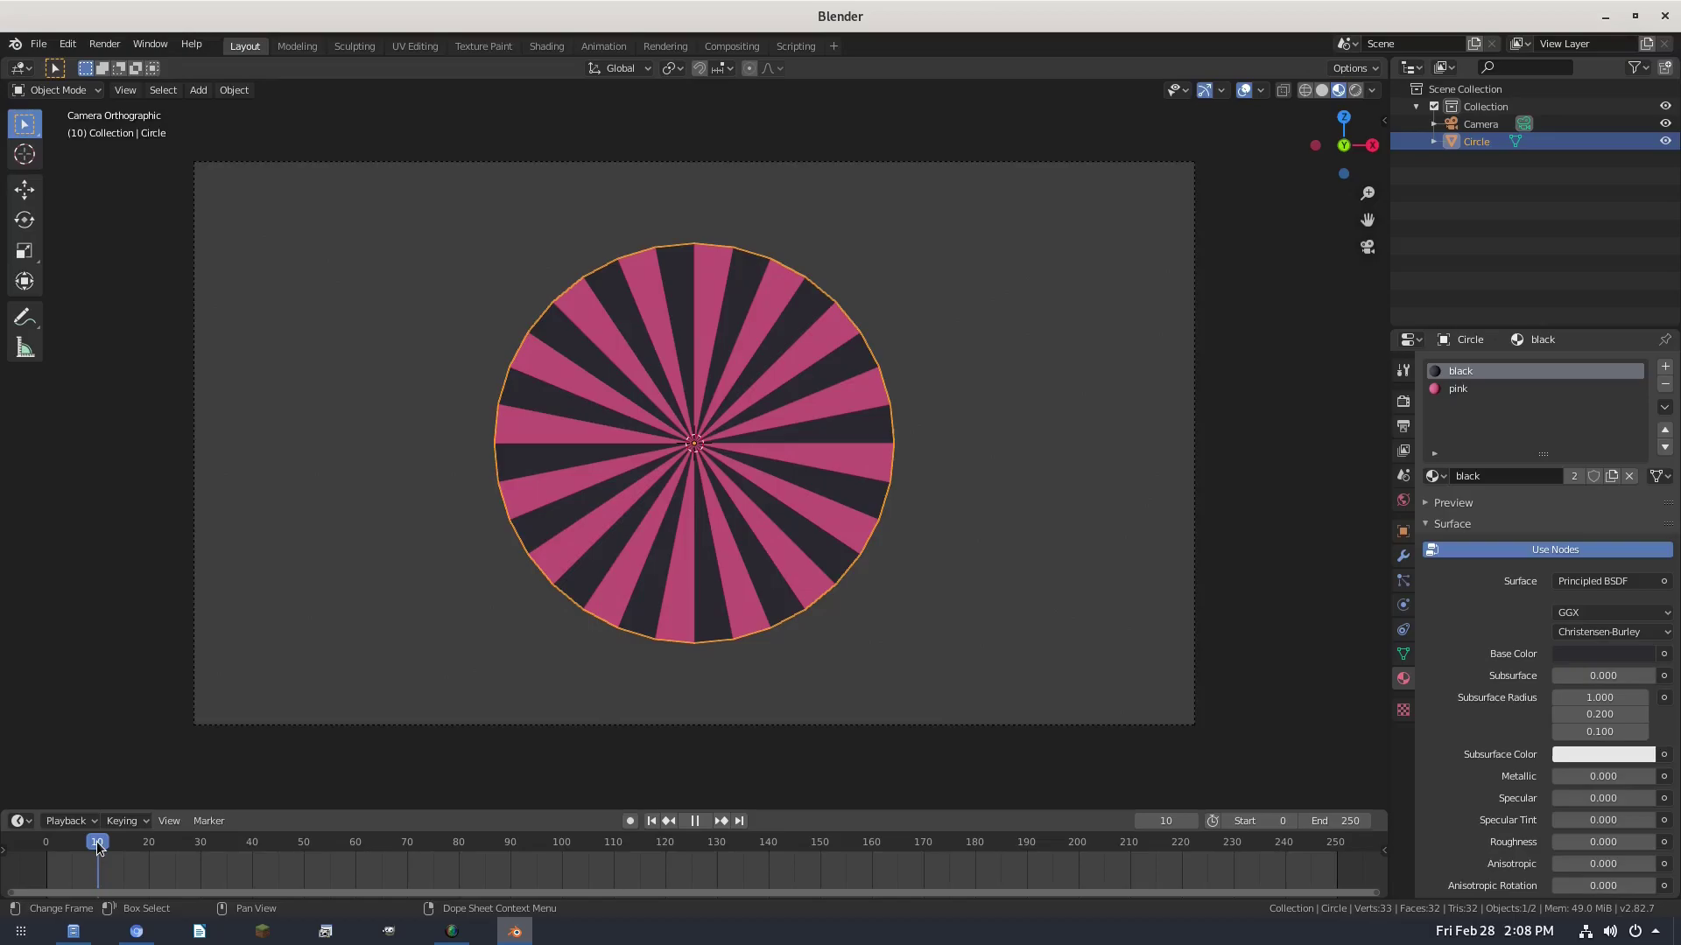
{"action": "key", "text": "space"}
{"action": "key", "text": "s"}
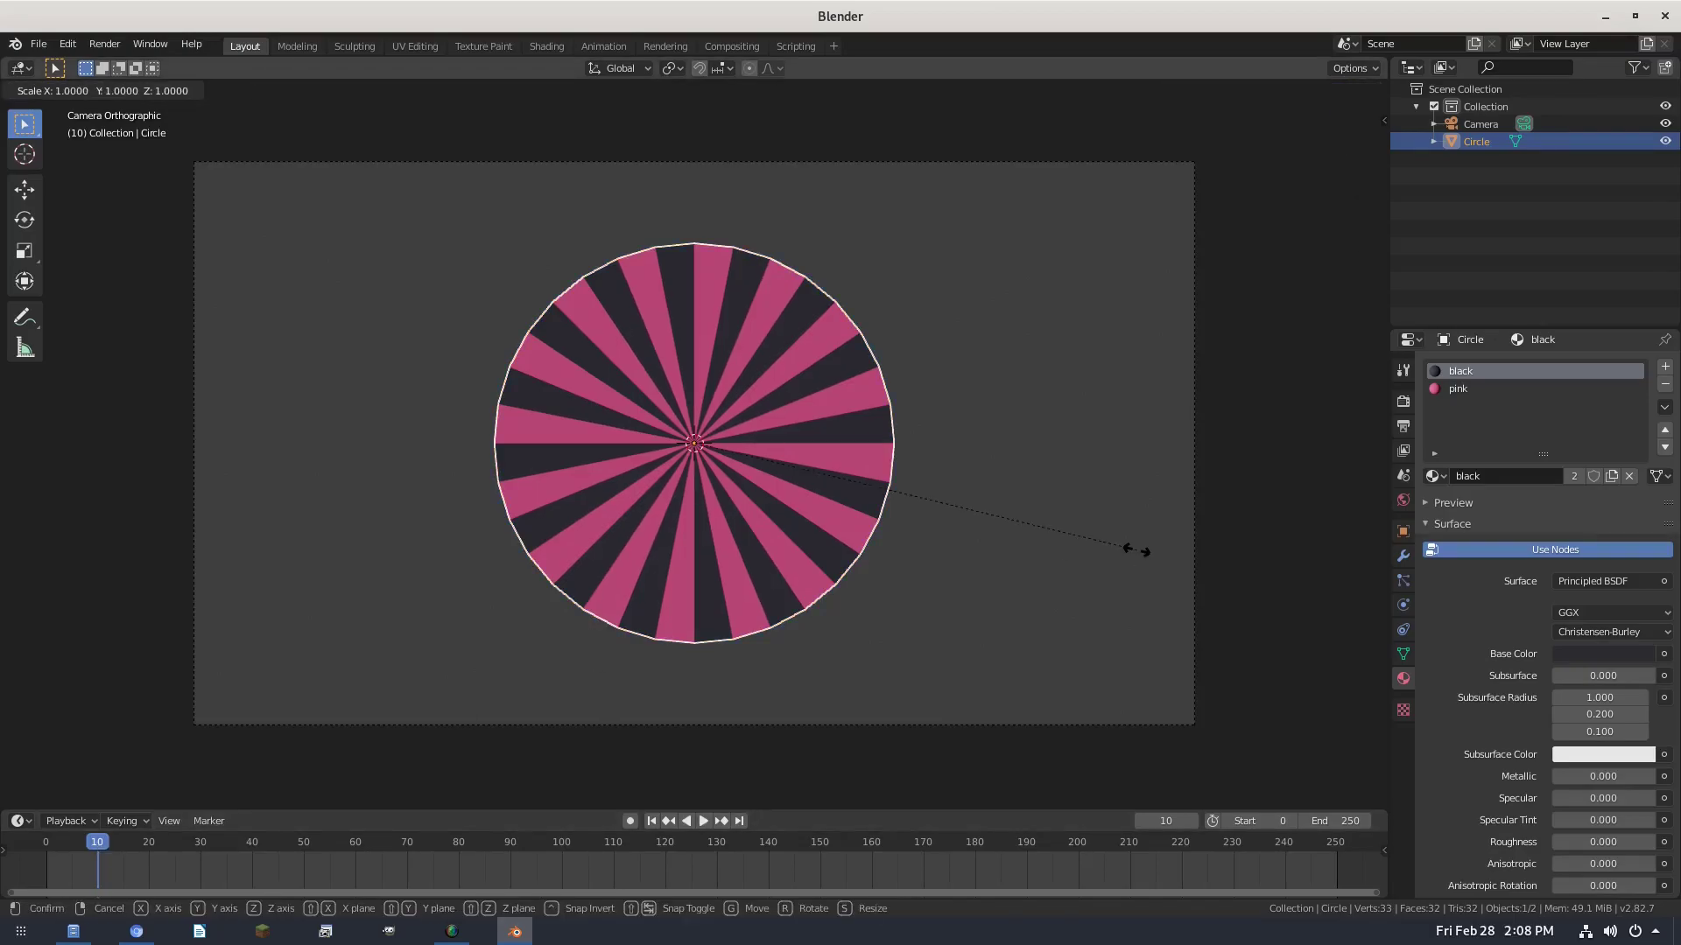
{"action": "right_click", "coordinate": [1136, 550]}
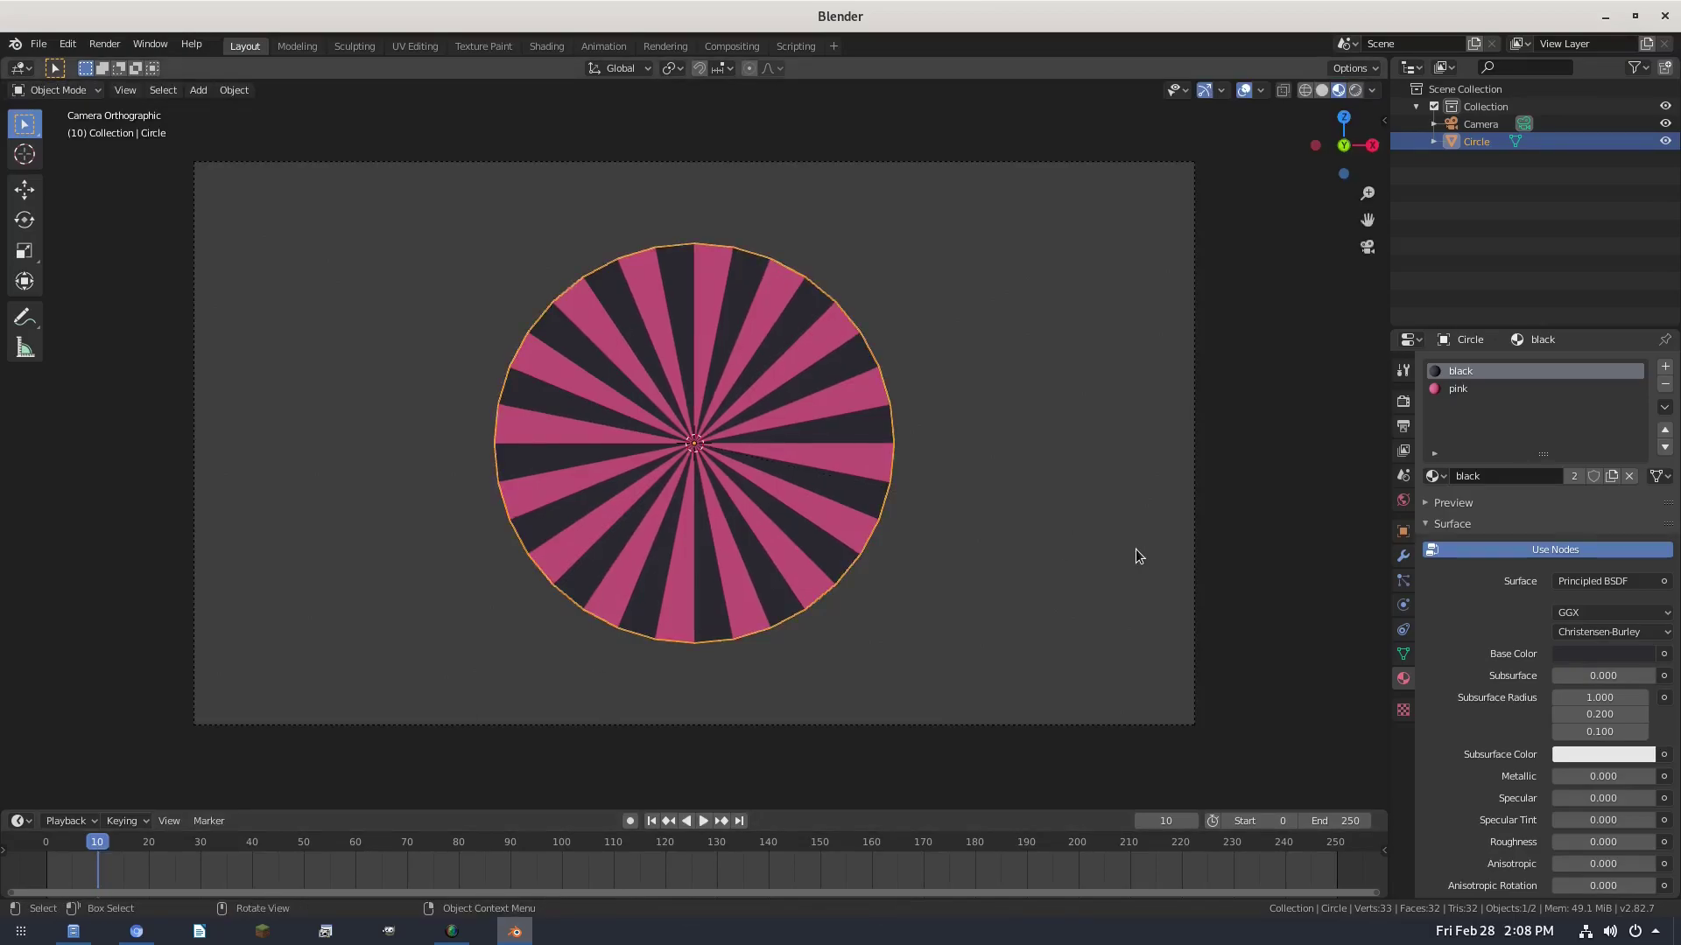
- Insert a scale keyframe for the circle at frame 30, keeping its current size
{"action": "left_click", "coordinate": [200, 844]}
{"action": "key", "text": "i"}
{"action": "left_click", "coordinate": [894, 452]}
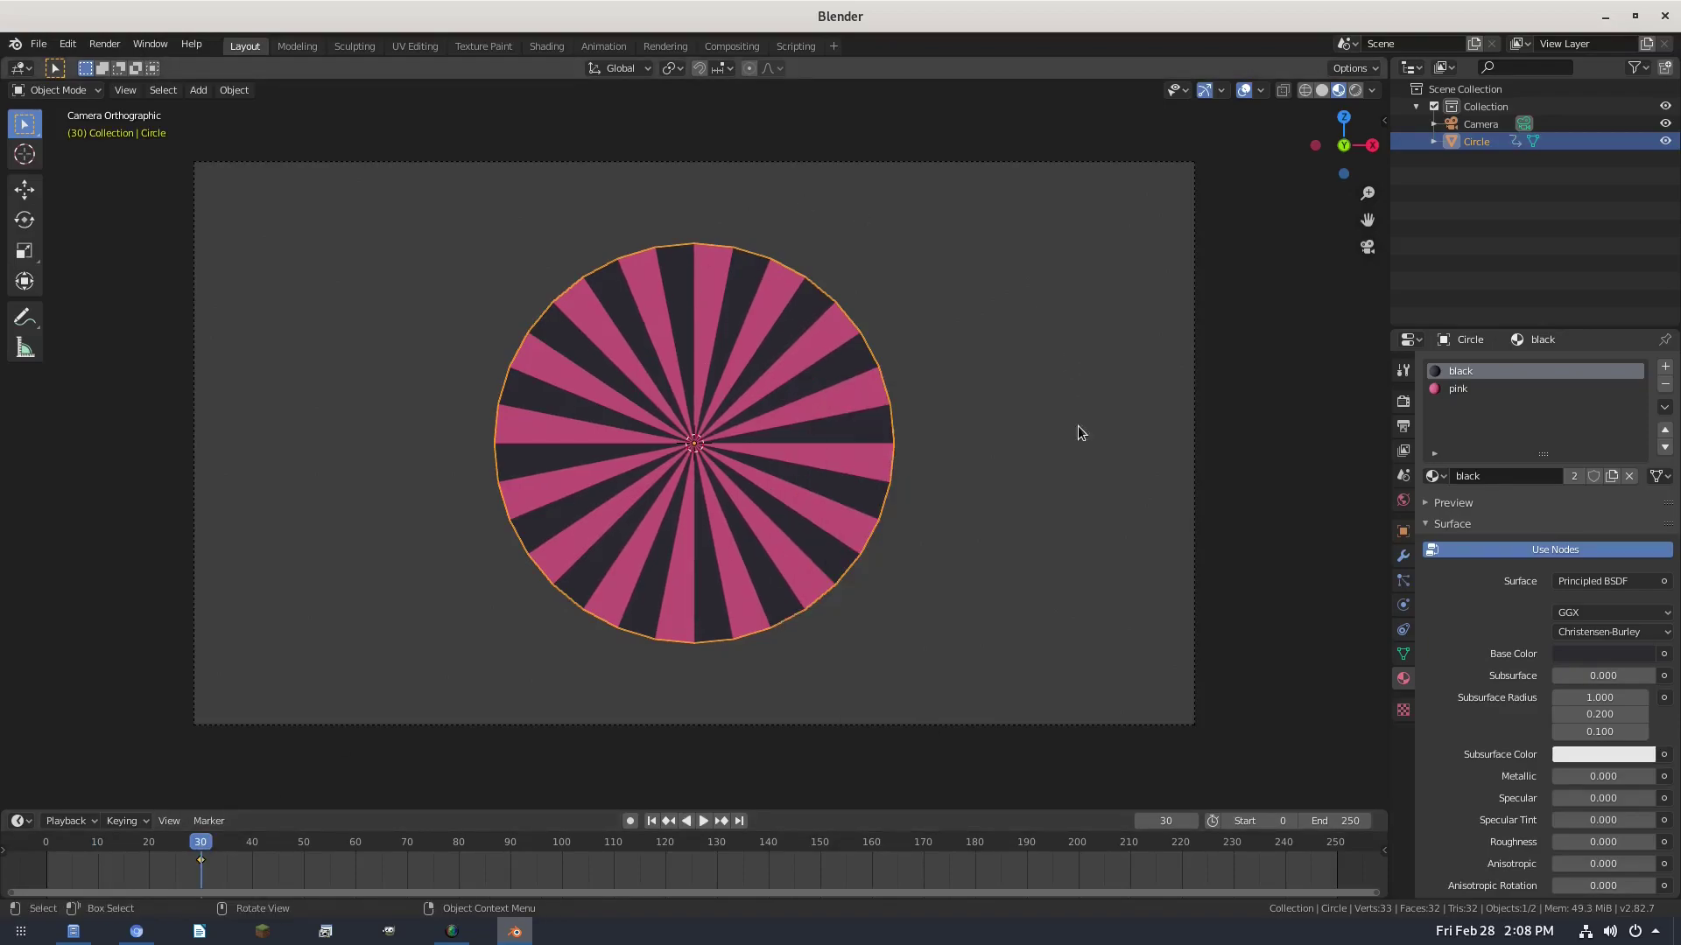
- At frame 10, scale the circle up by about 1.083 and insert a scale keyframe
{"action": "left_click", "coordinate": [98, 848]}
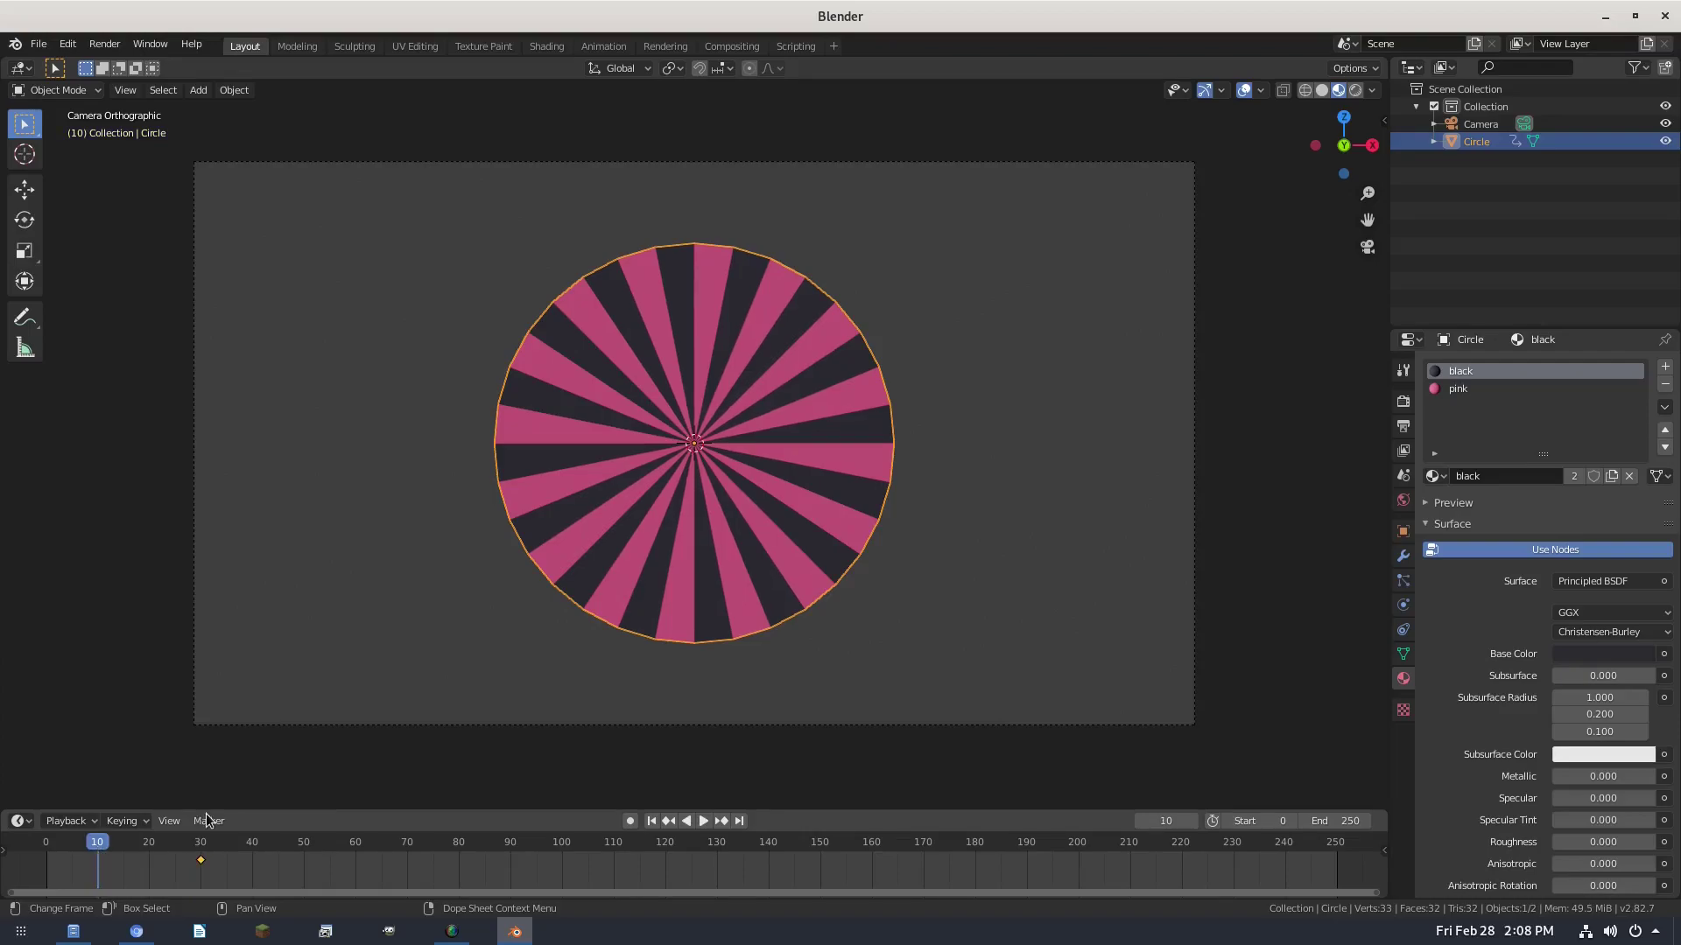
{"action": "key", "text": "s"}
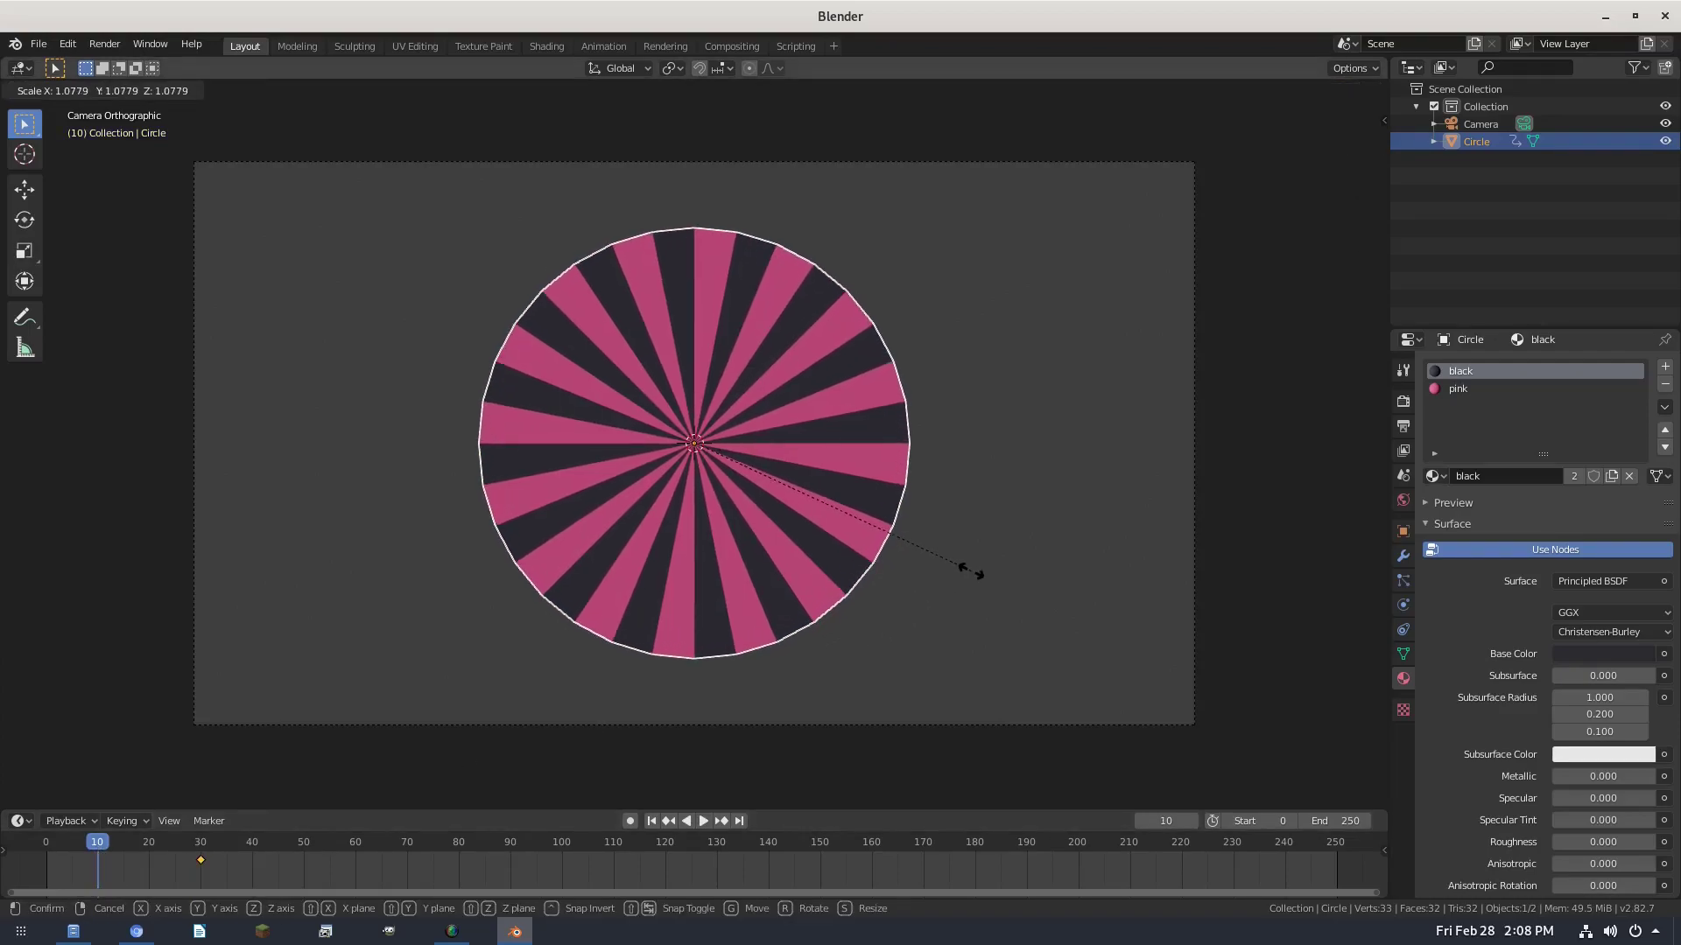
{"action": "left_click", "coordinate": [971, 570]}
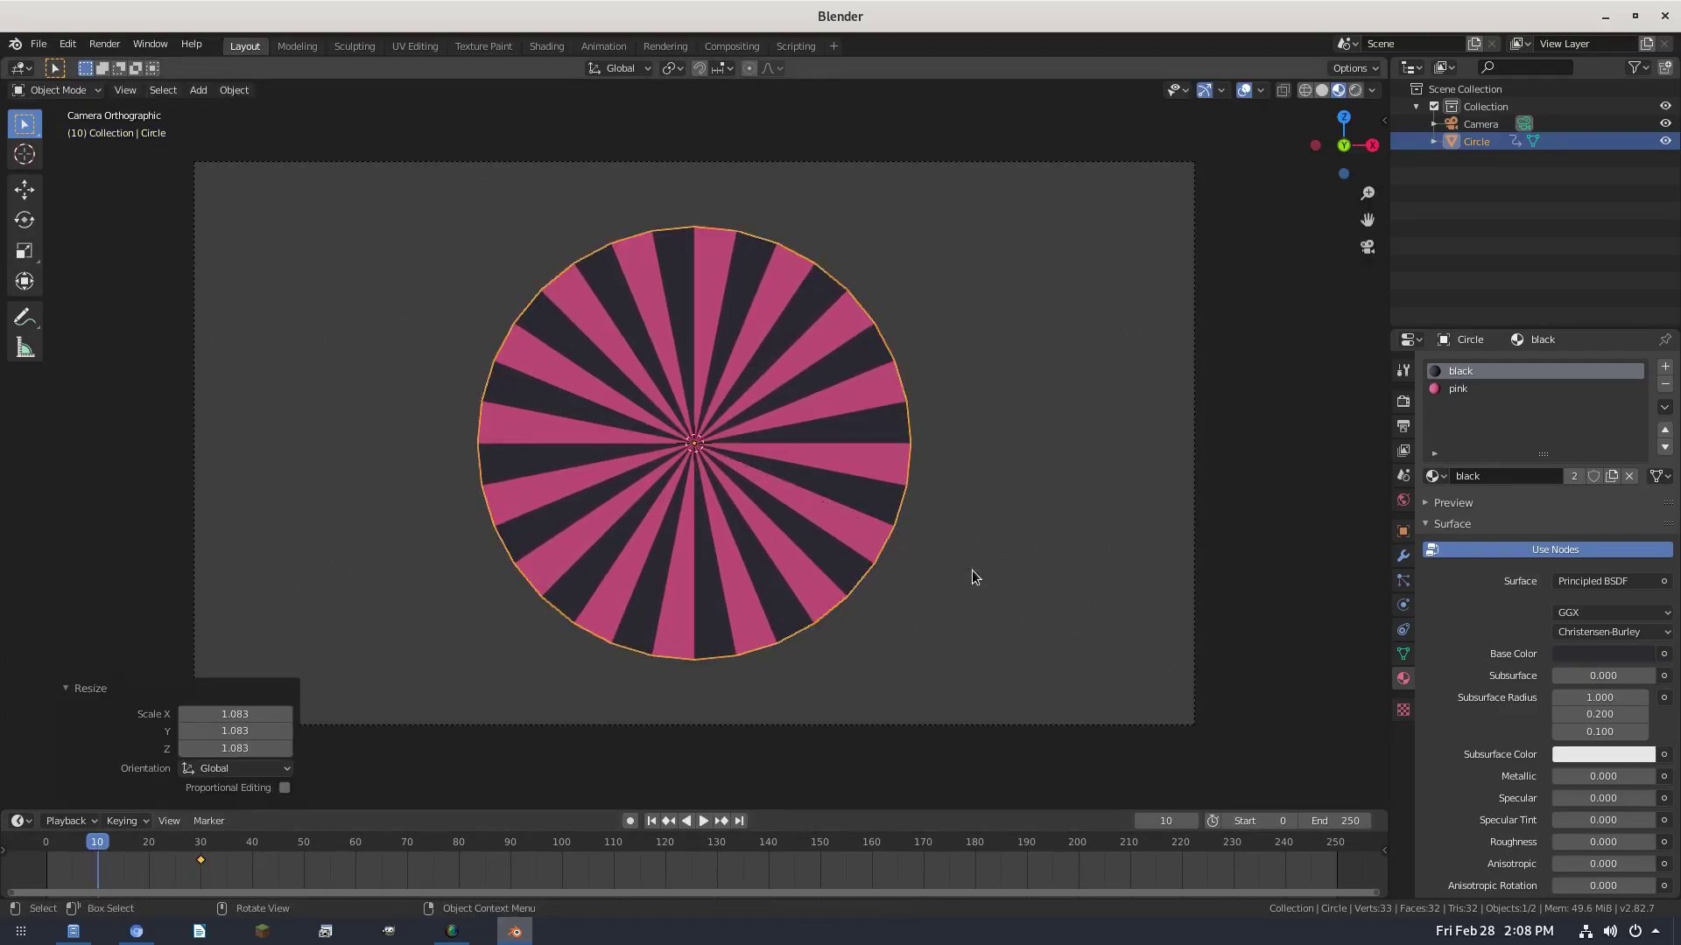
{"action": "key", "text": "i"}
{"action": "left_click", "coordinate": [986, 473]}
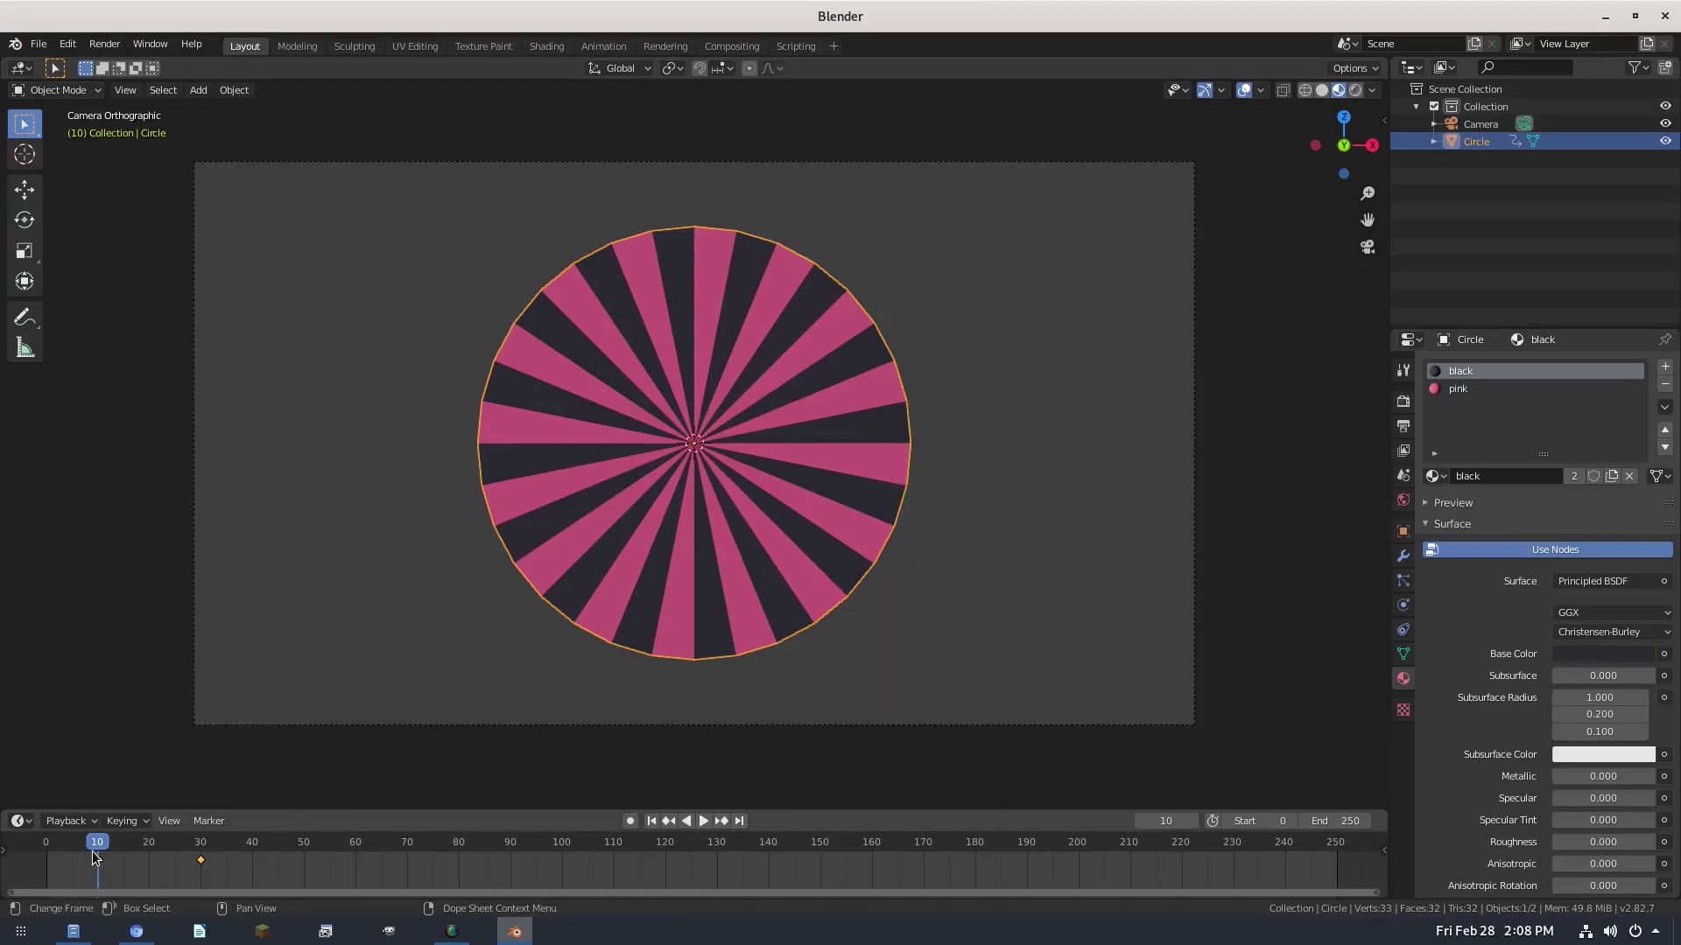
- At frame 0, scale the circle to 0 and insert a scale keyframe
{"action": "left_click", "coordinate": [45, 841]}
{"action": "key", "text": "space"}
{"action": "key", "text": "Escape"}
{"action": "type", "text": "s"}
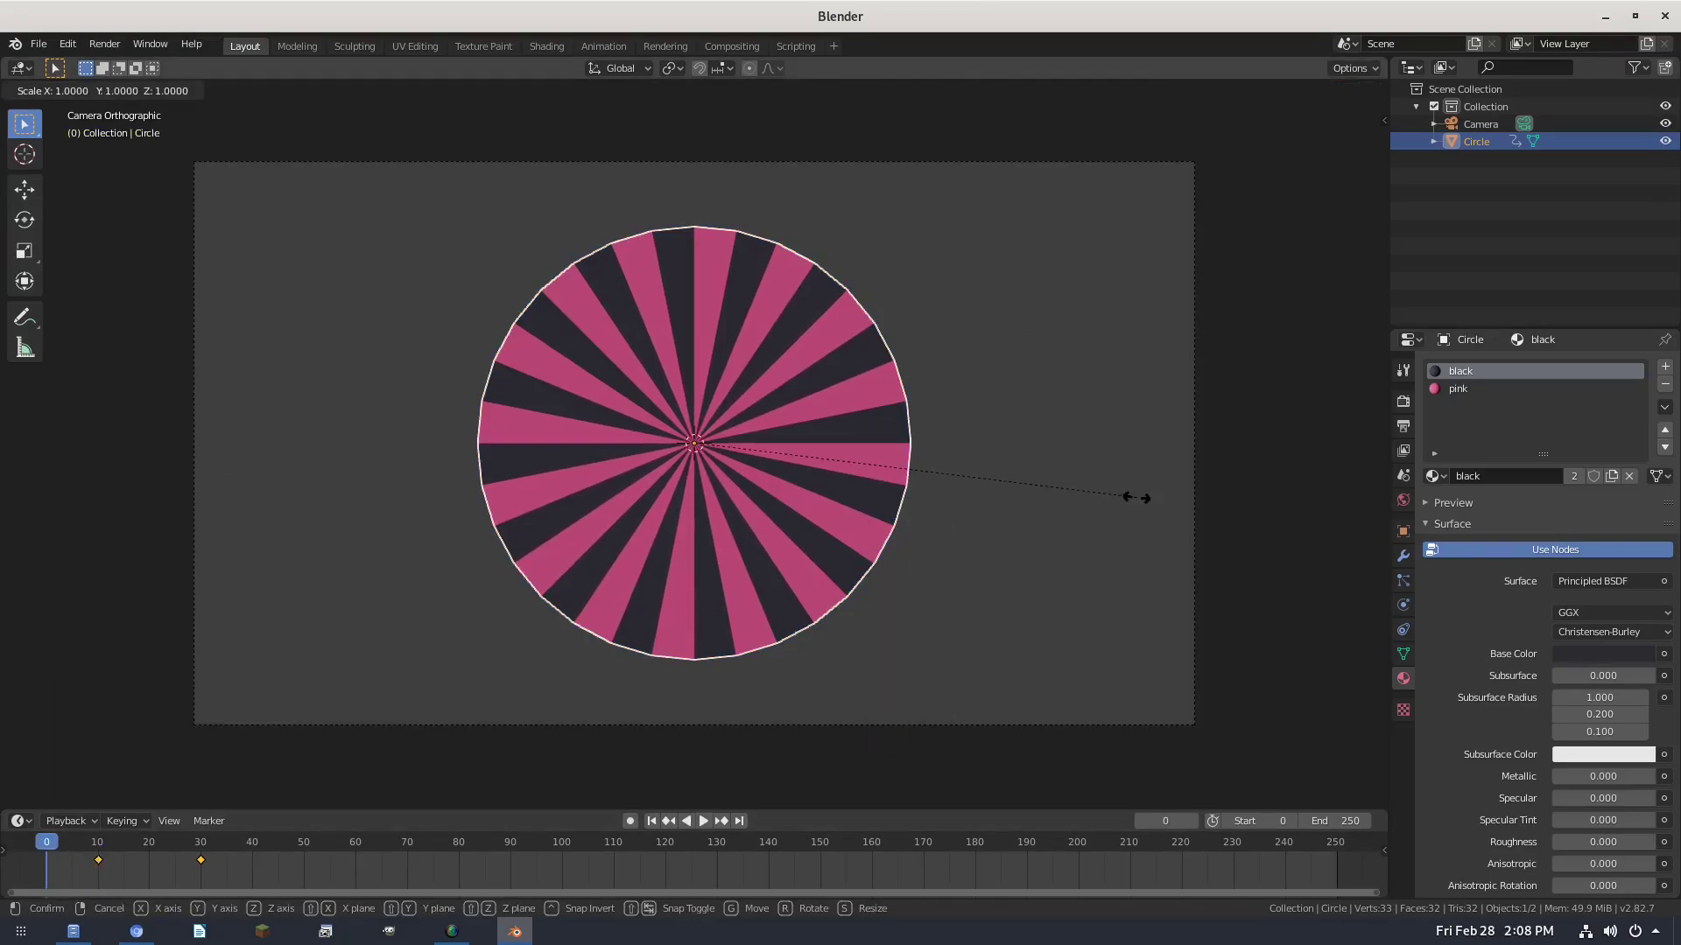
{"action": "type", "text": "0"}
{"action": "key", "text": "Return"}
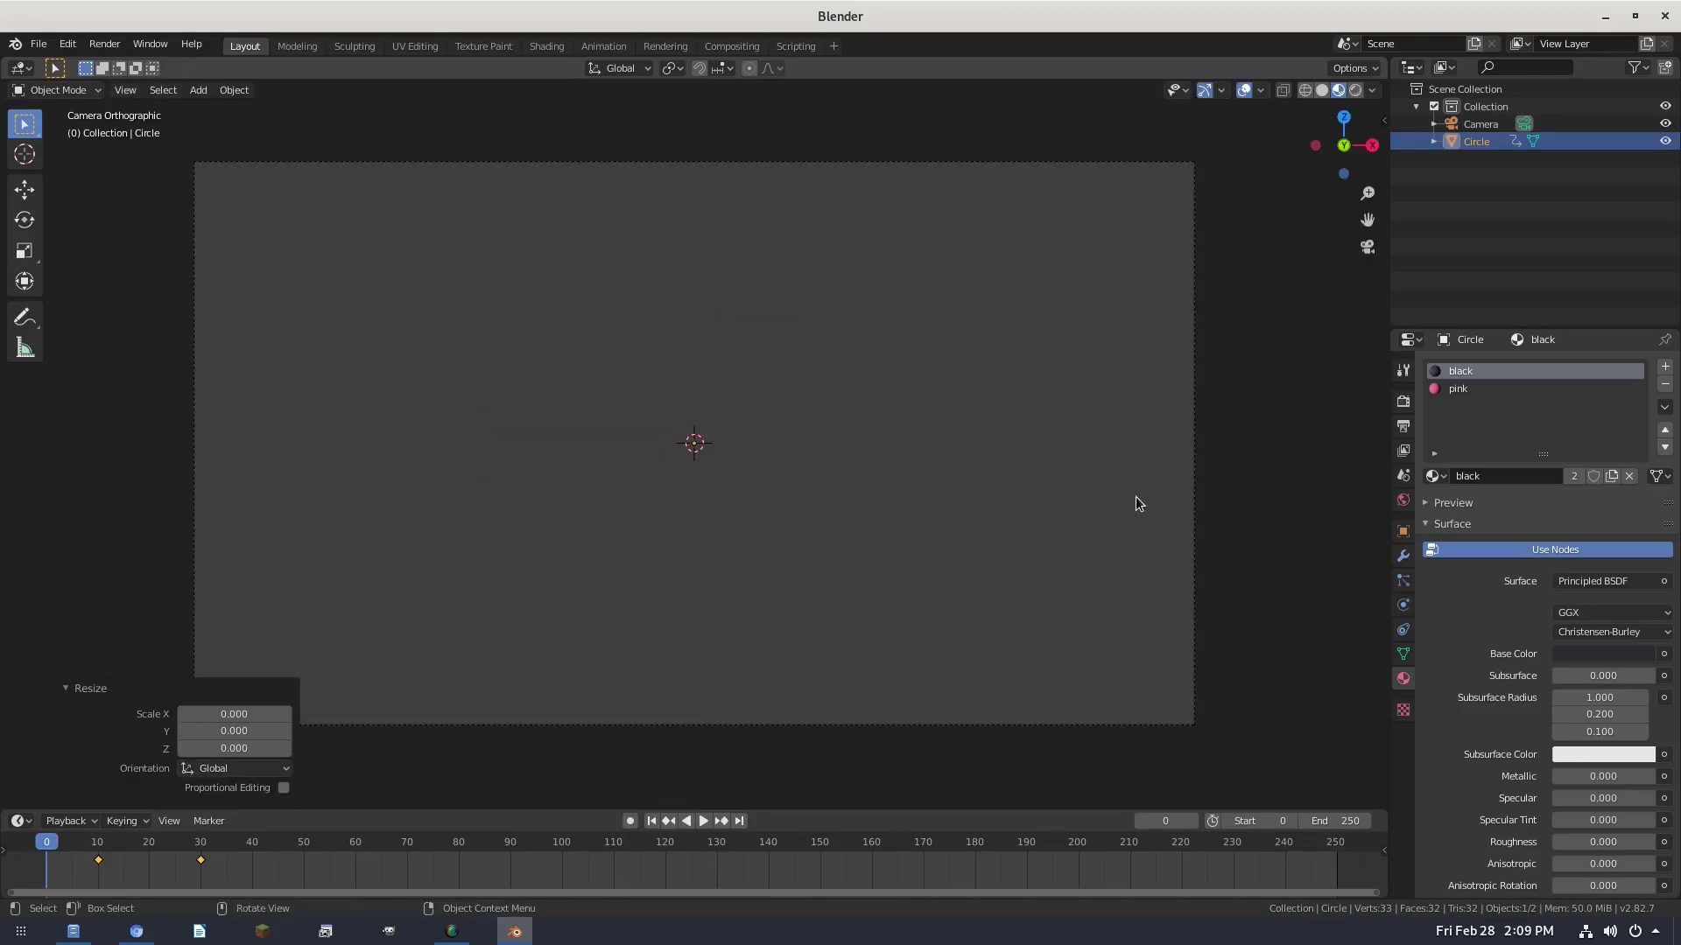
{"action": "key", "text": "i"}
{"action": "left_click", "coordinate": [905, 343]}
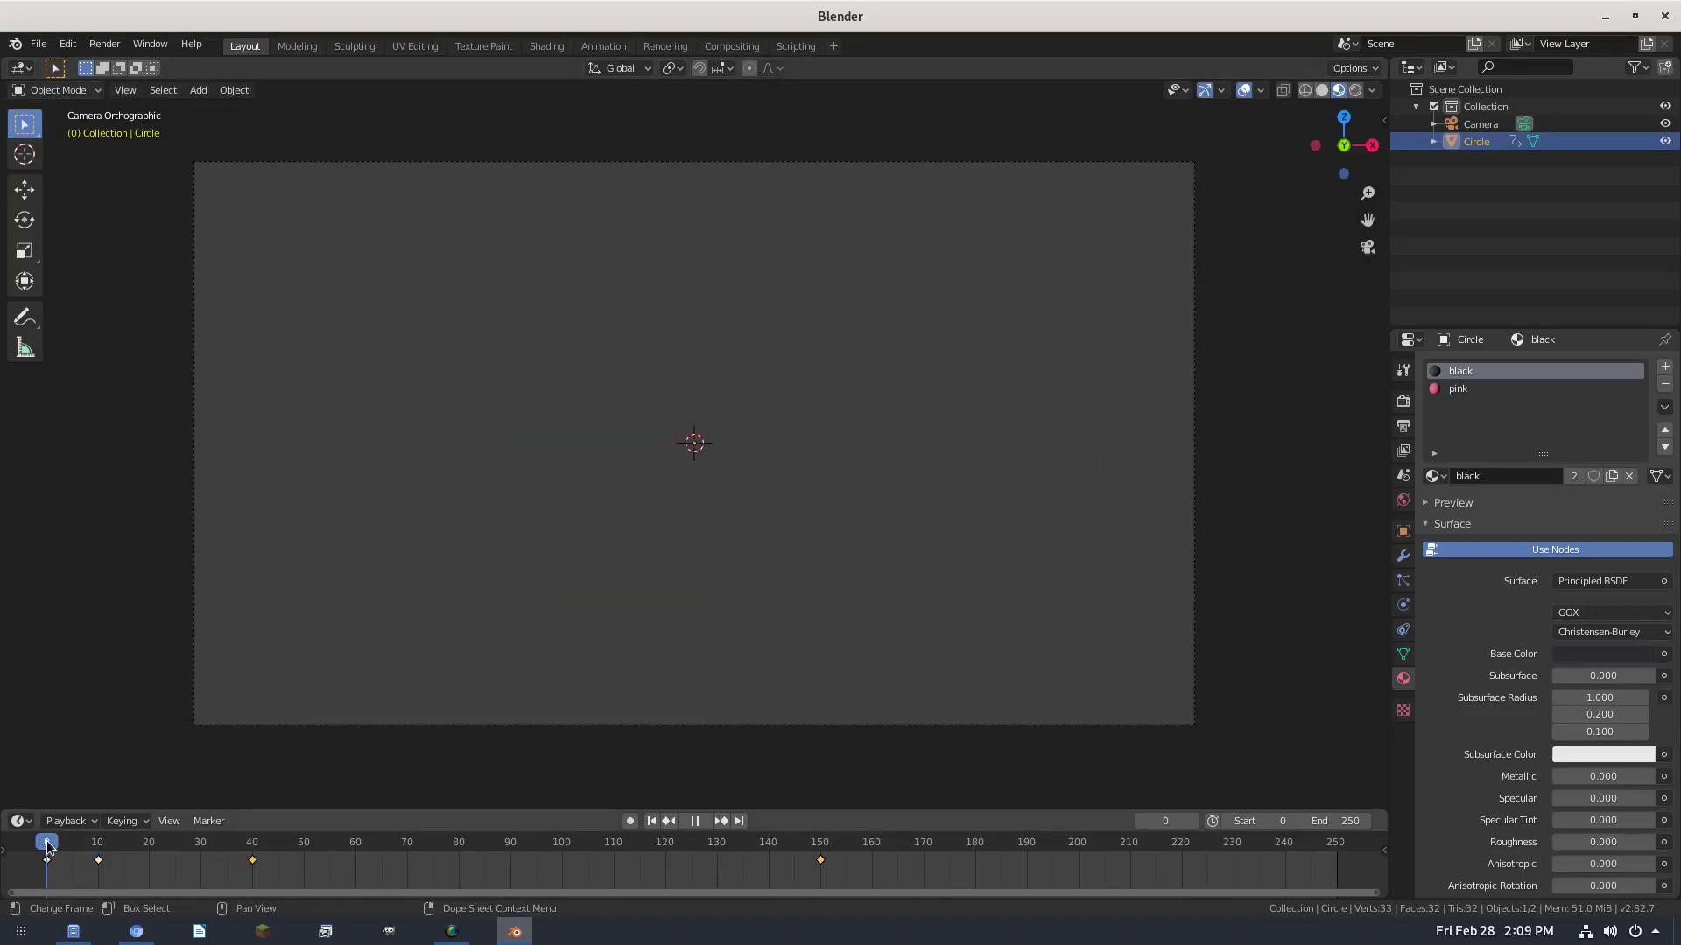
- Scrub through the scale animation to frame 150 and insert a rotation keyframe for the circle at frame 10
{"action": "left_click_drag", "start_coordinate": [47, 844], "coordinate": [827, 868]}
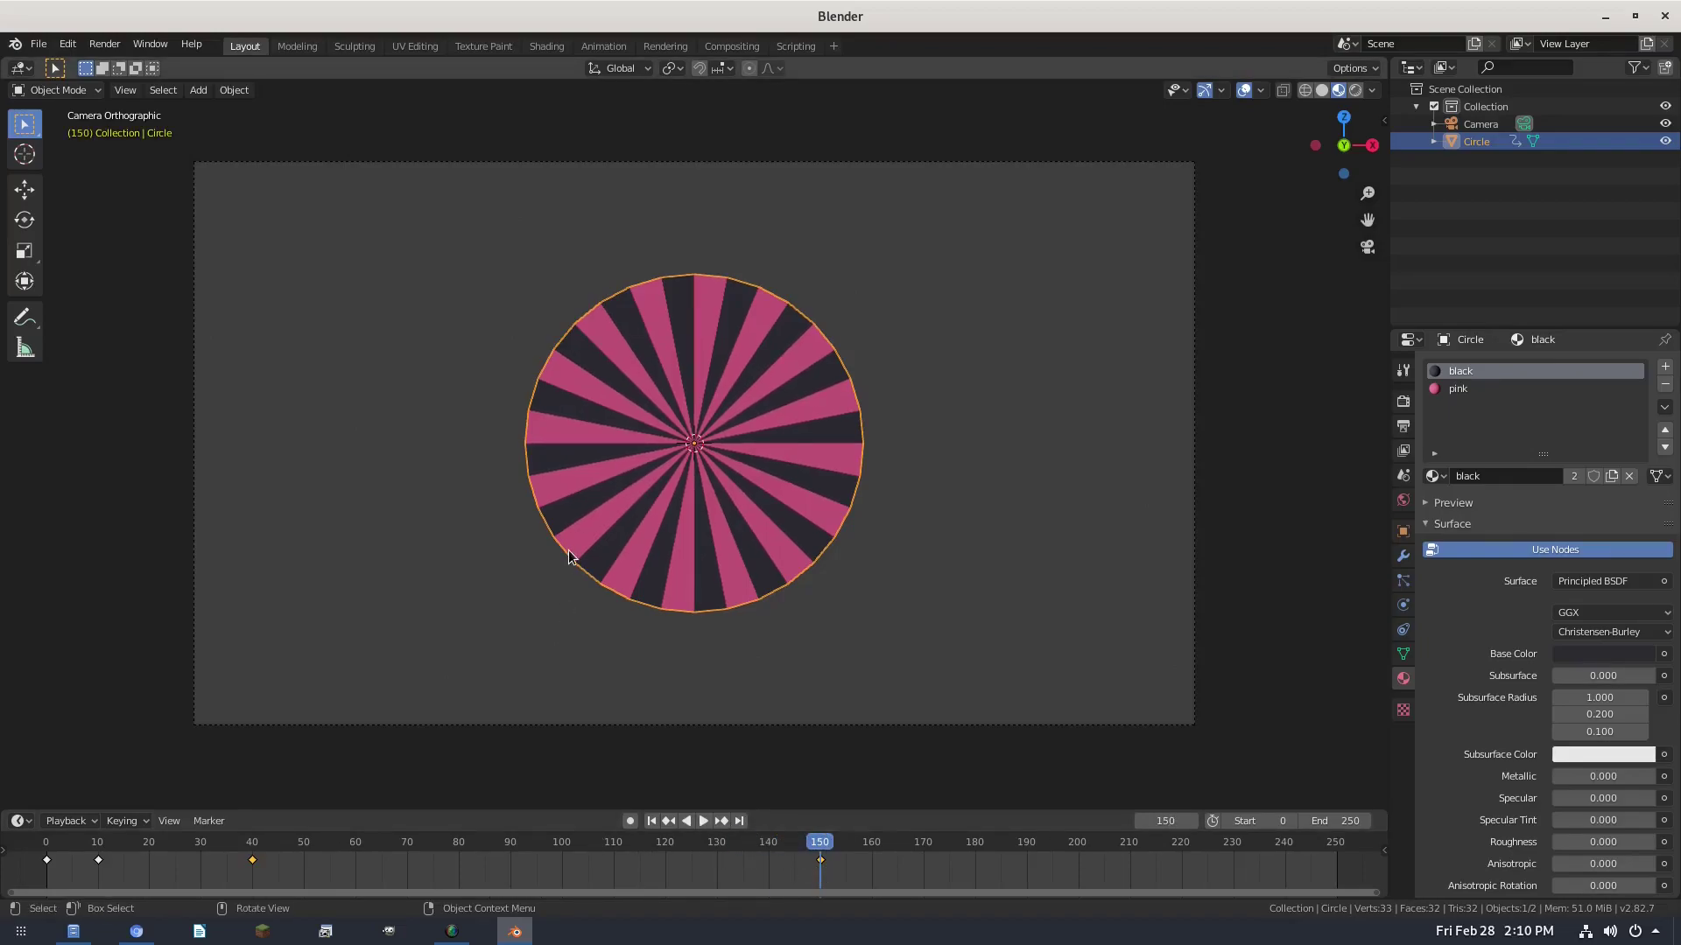
{"action": "left_click", "coordinate": [98, 845]}
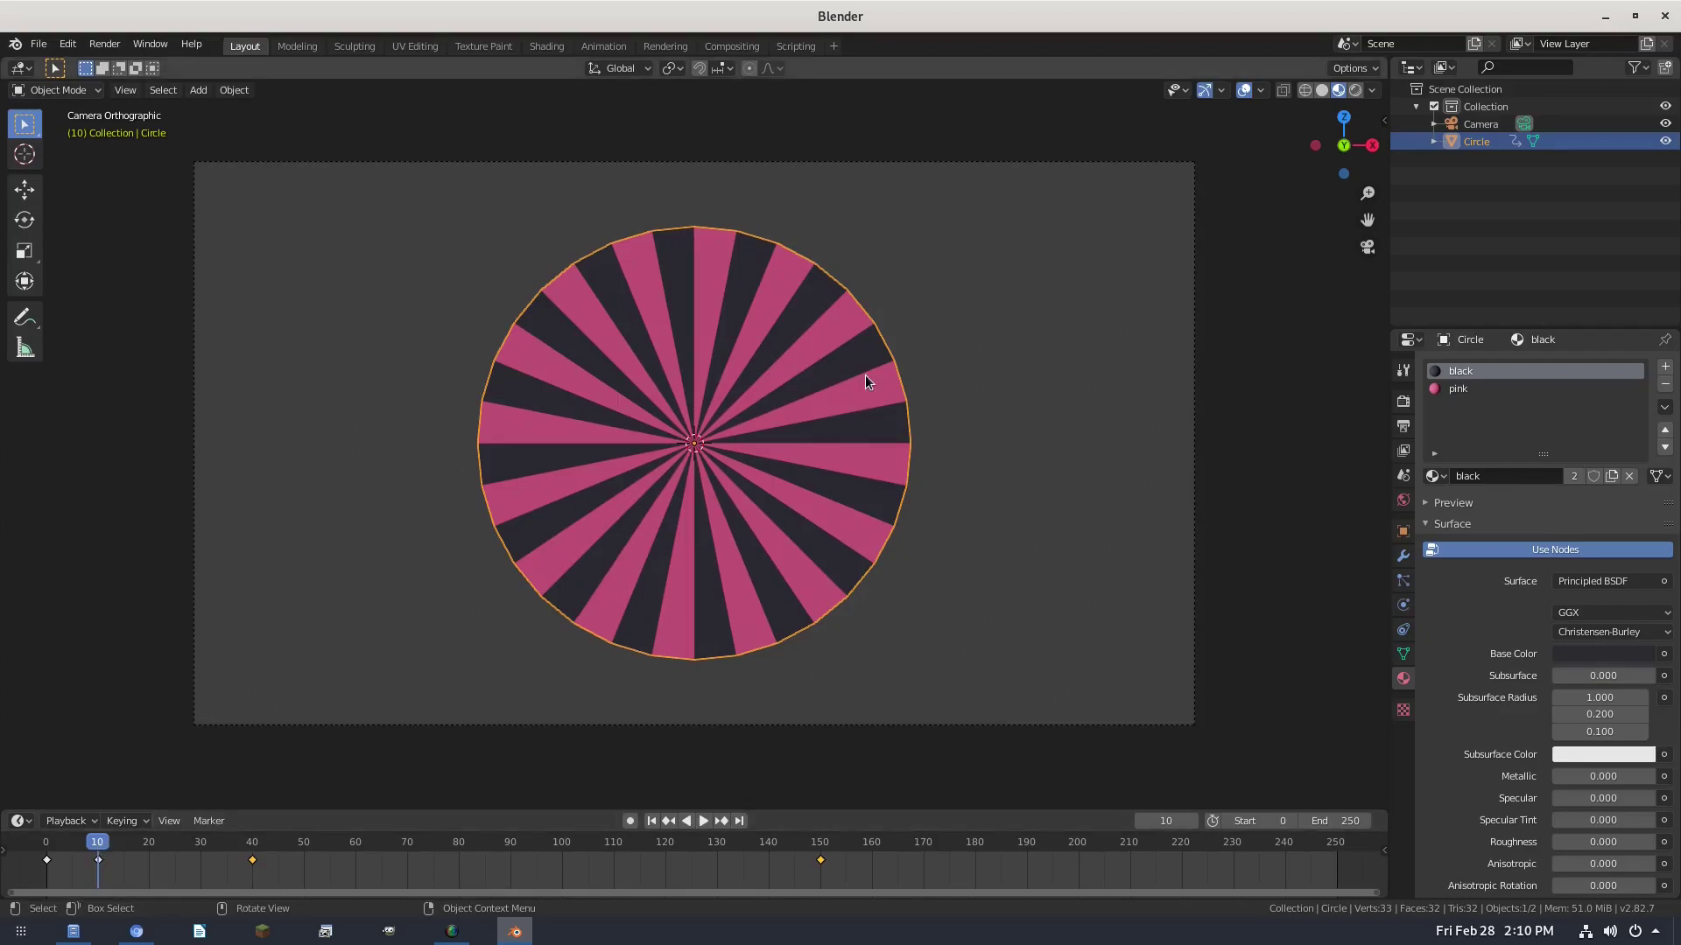
{"action": "key", "text": "i"}
{"action": "left_click", "coordinate": [1015, 402]}
- At frame 70, rotate the circle 90° about the global Y axis
{"action": "left_click", "coordinate": [251, 846]}
{"action": "left_click_drag", "start_coordinate": [251, 848], "coordinate": [408, 845]}
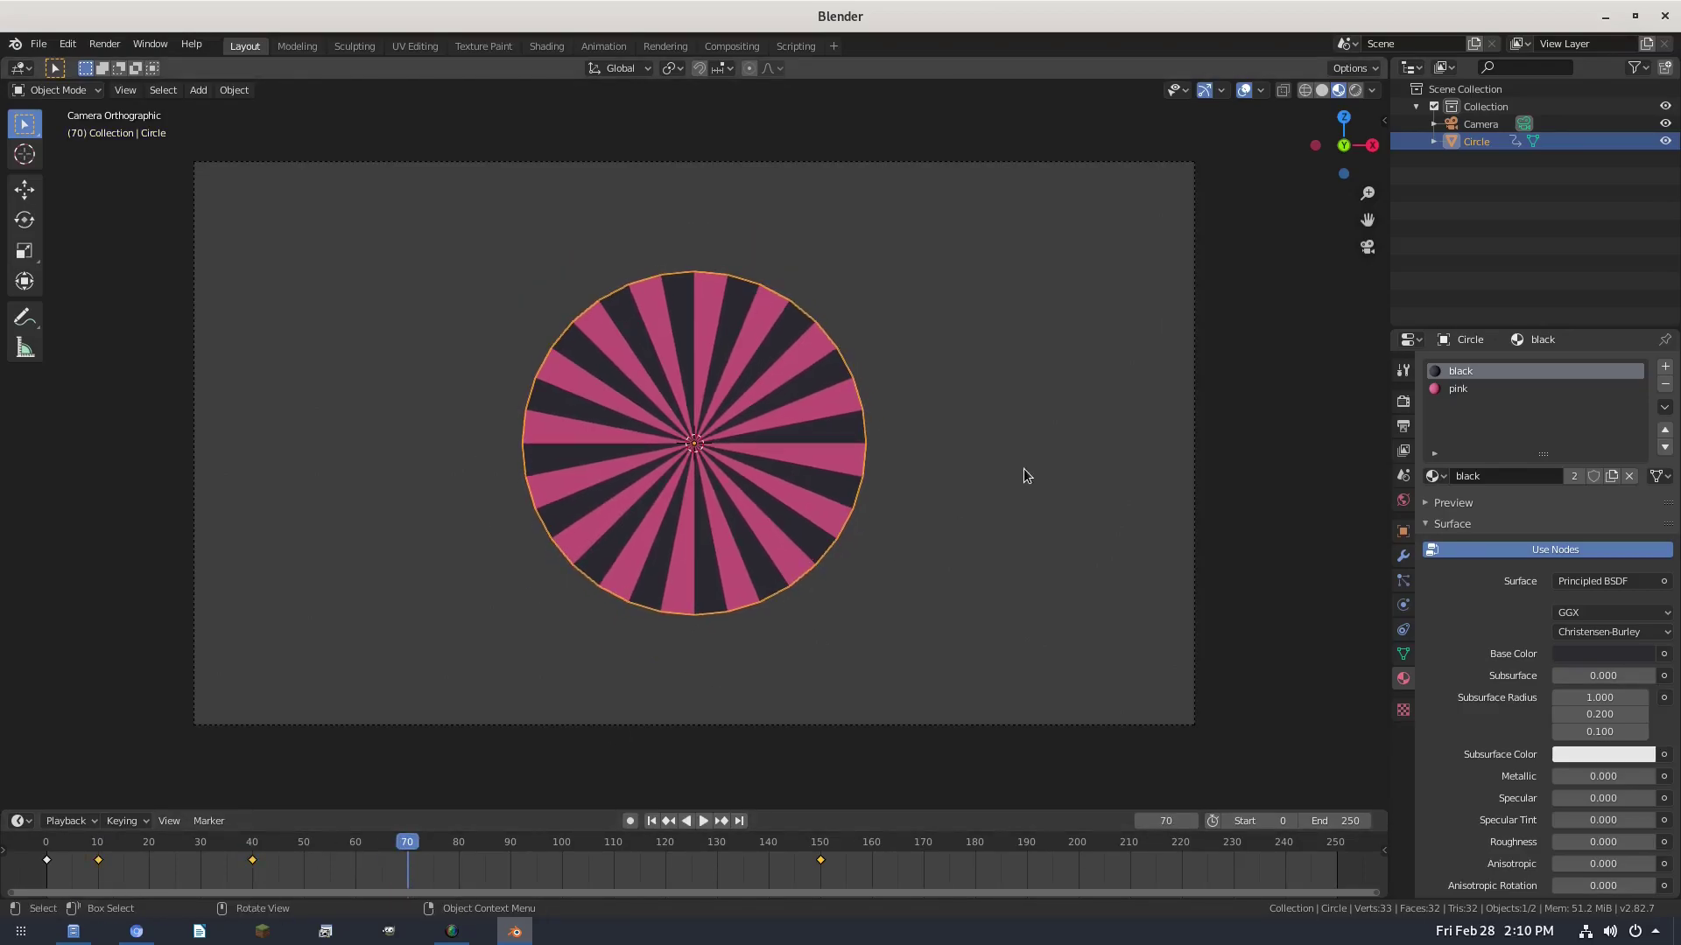
{"action": "type", "text": "ry"}
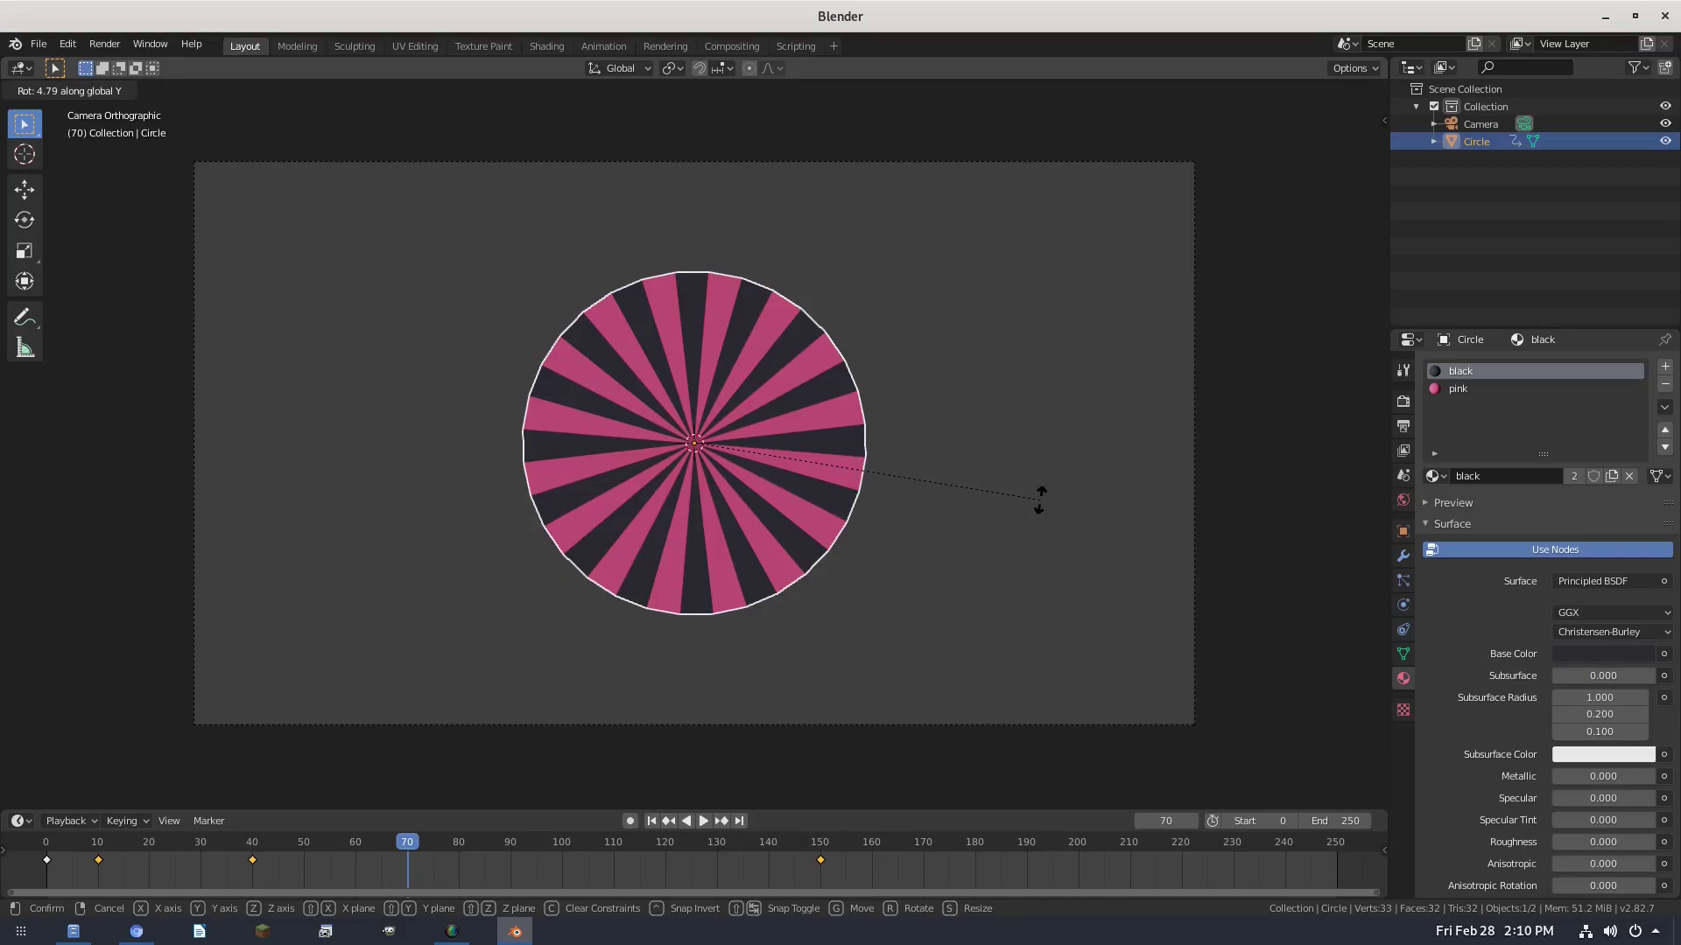
{"action": "type", "text": "90"}
{"action": "key", "text": "Return"}
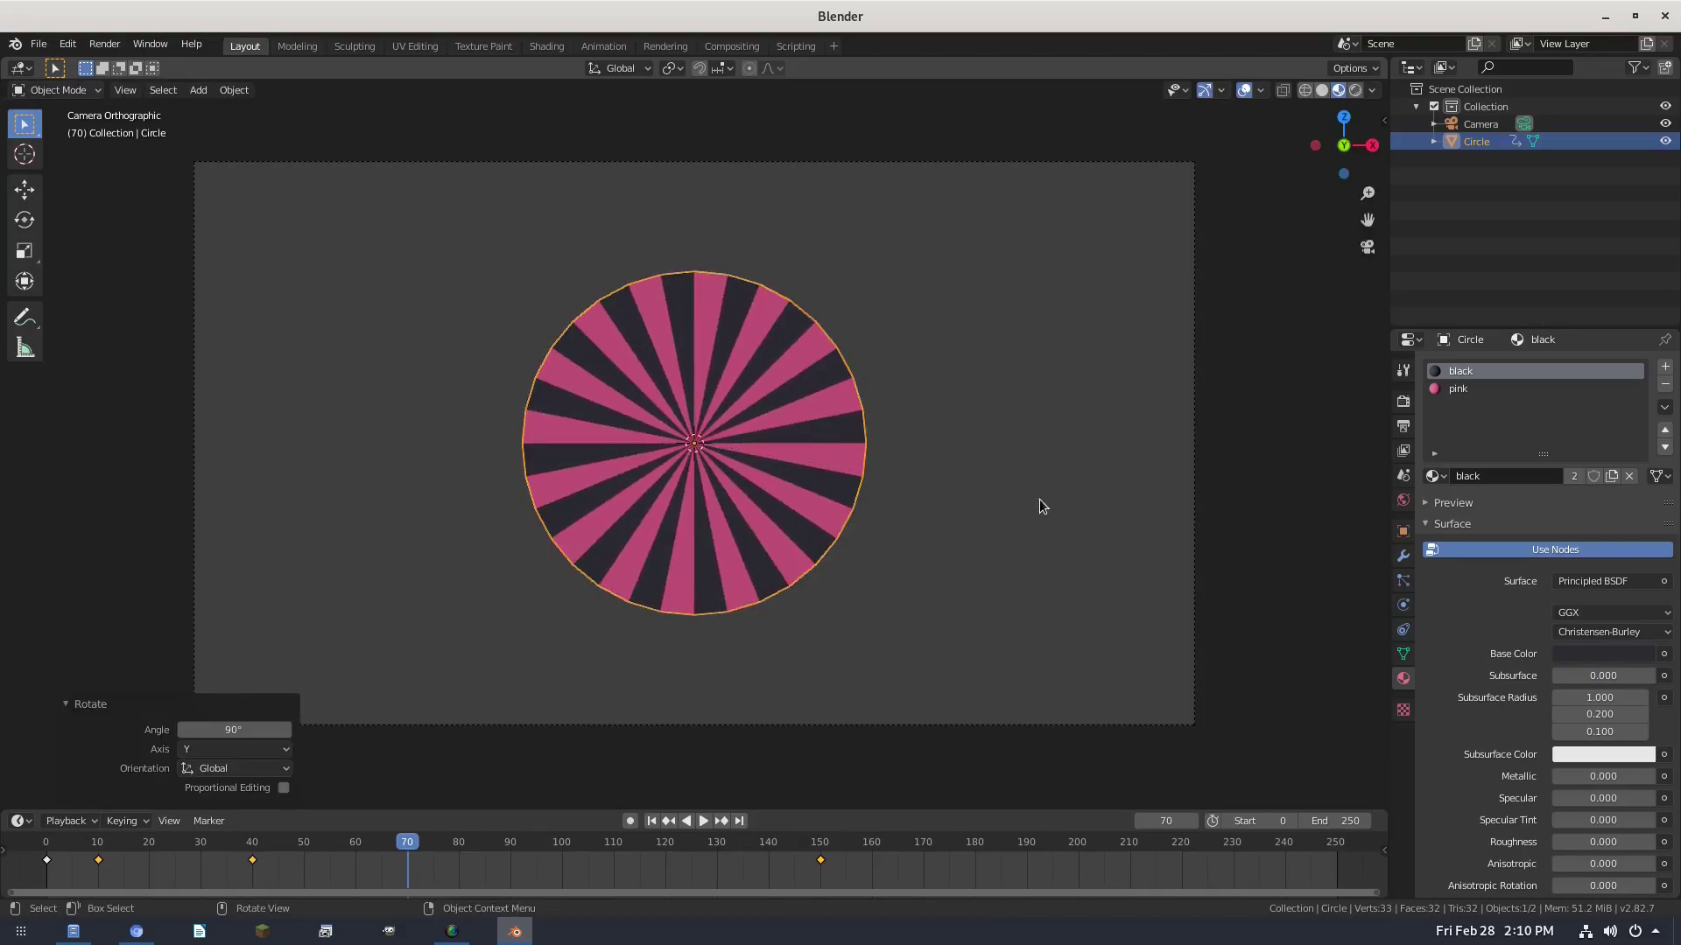
- Insert a rotation keyframe for the circle at frame 70
{"action": "key", "text": "i"}
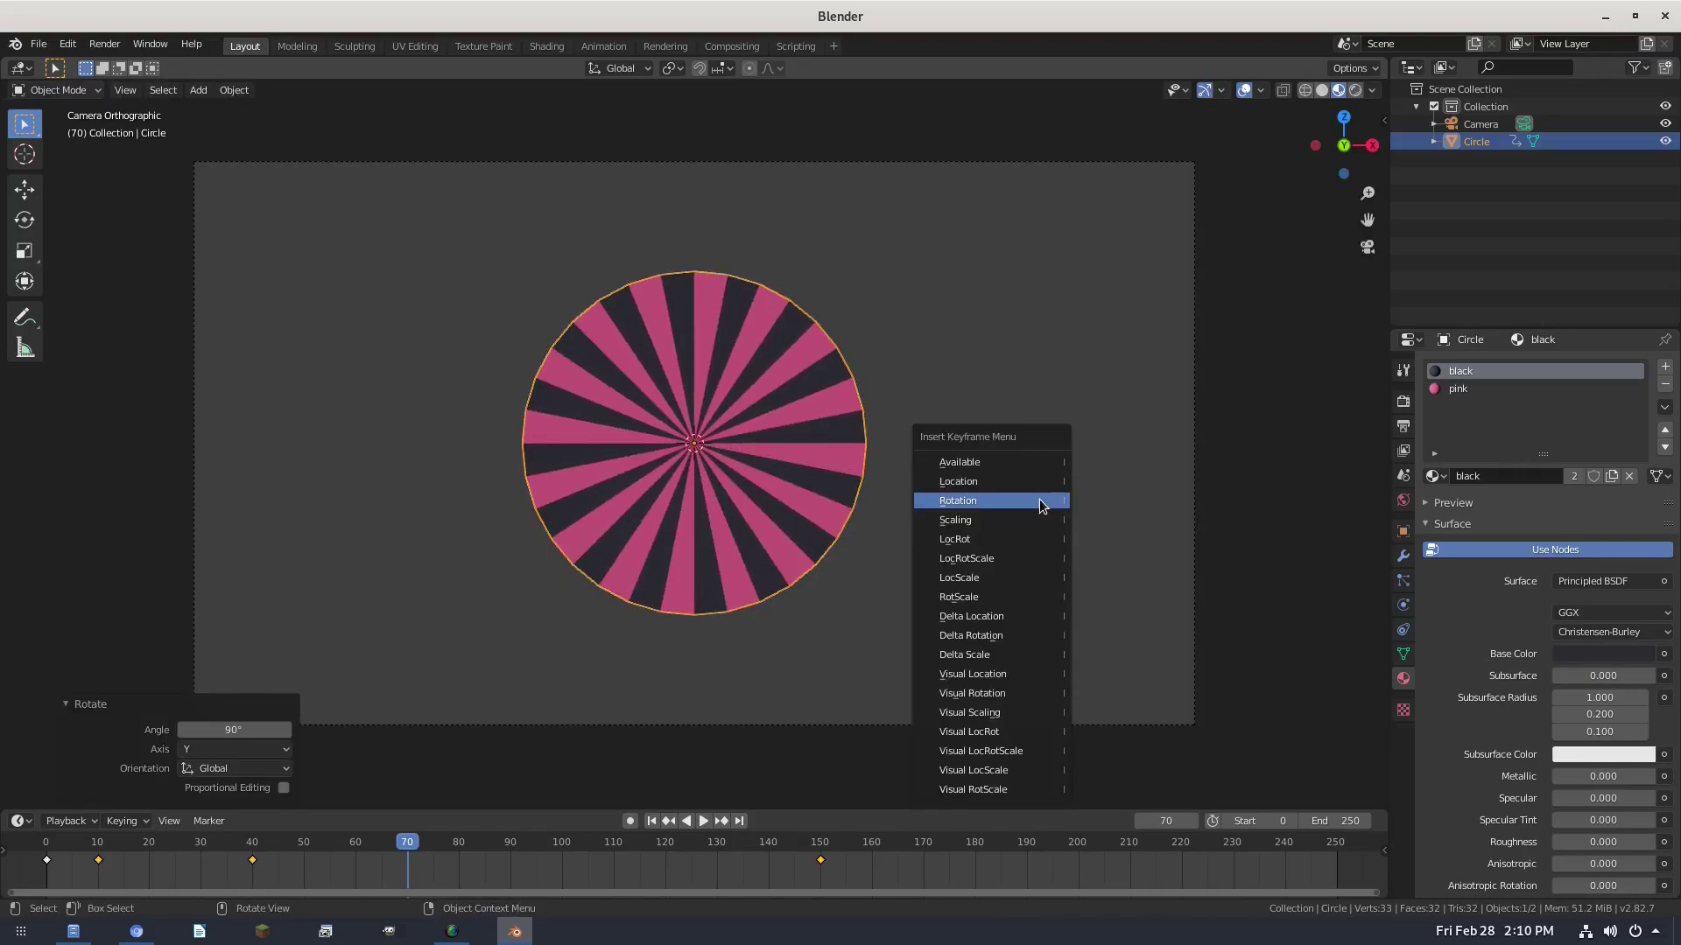
{"action": "left_click", "coordinate": [1041, 501]}
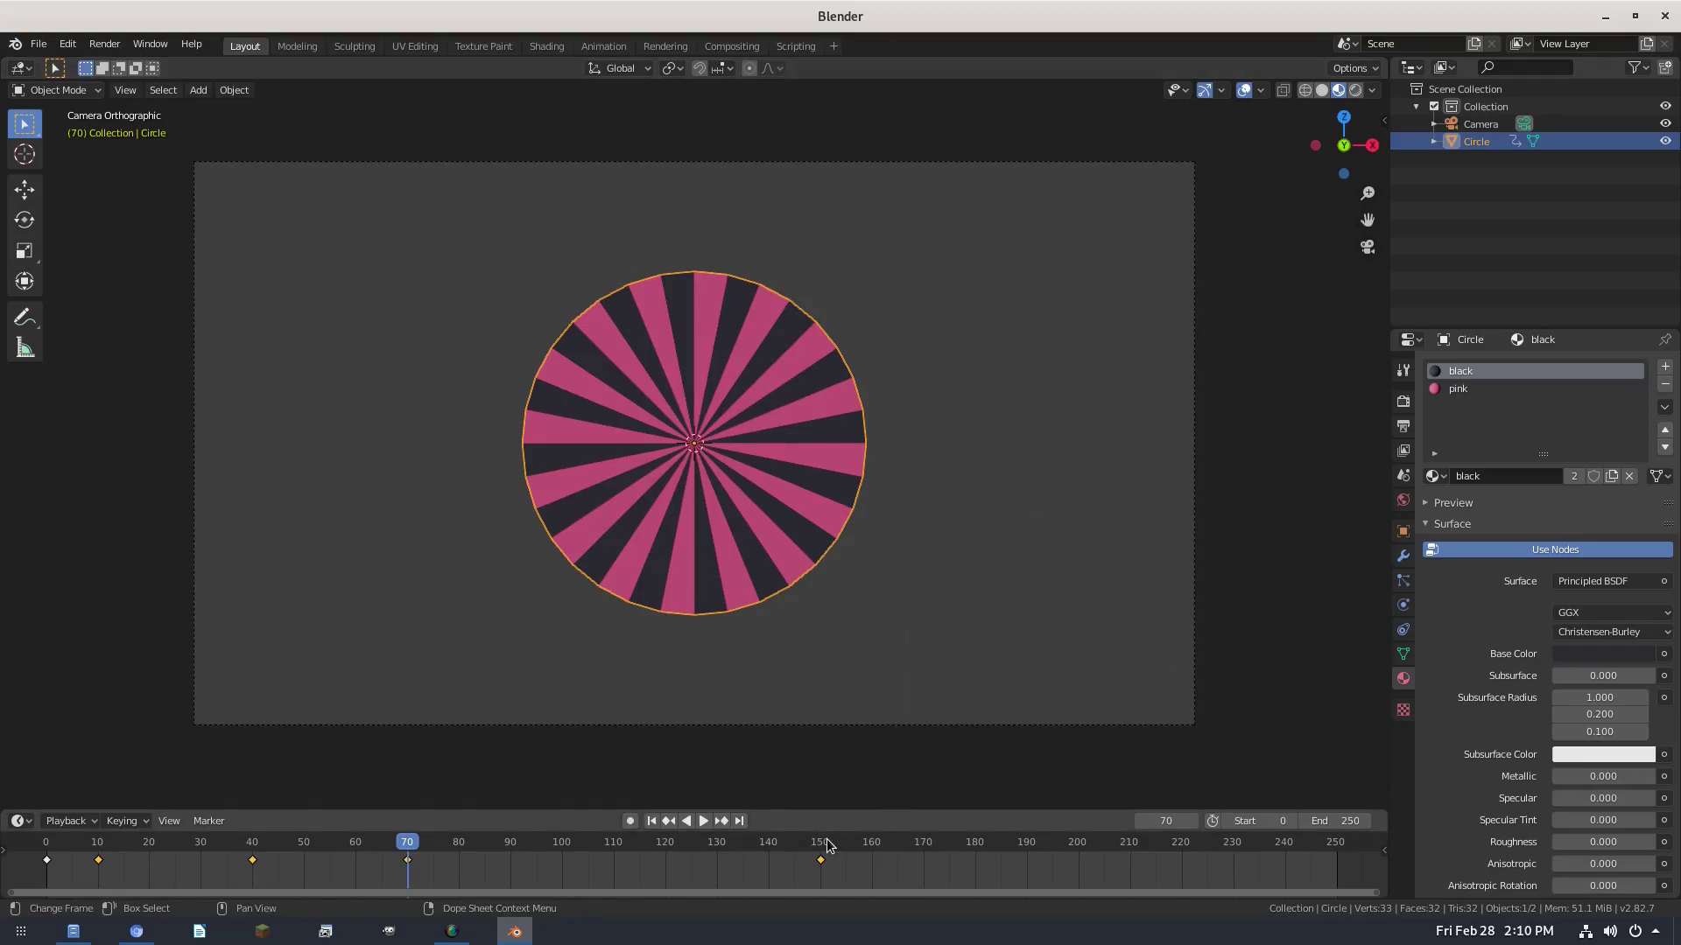
- At frame 170, rotate the circle about 18.9° around the global Y axis and insert a rotation keyframe
{"action": "left_click_drag", "start_coordinate": [828, 846], "coordinate": [922, 855]}
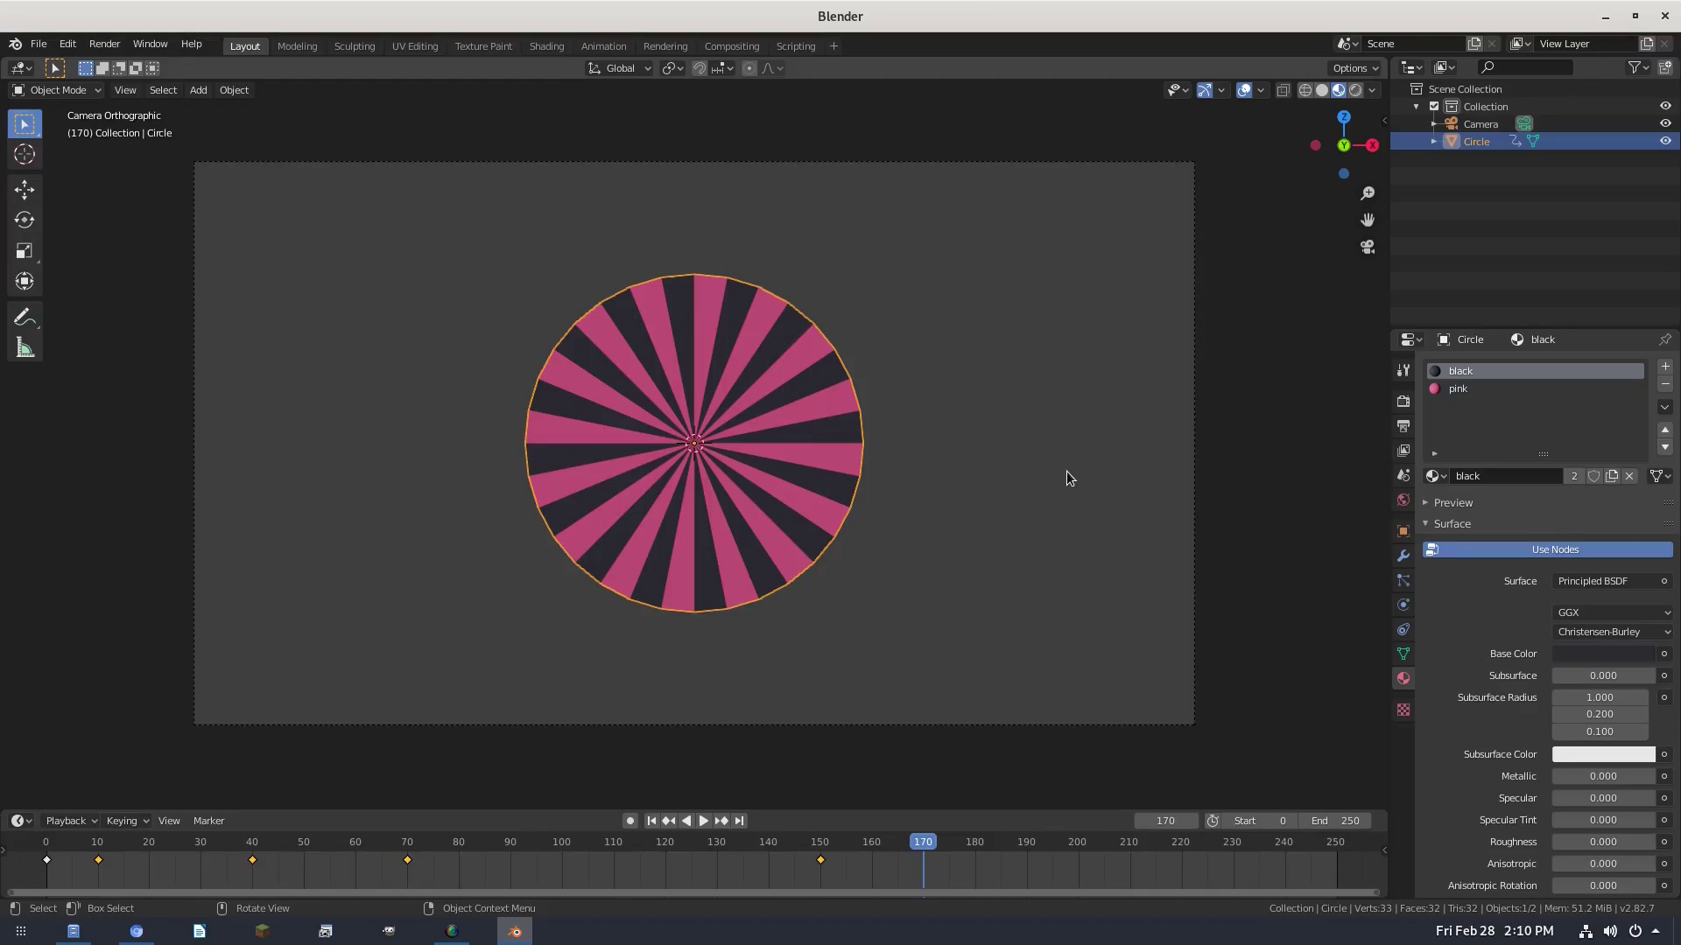
{"action": "key", "text": "r"}
{"action": "key", "text": "y"}
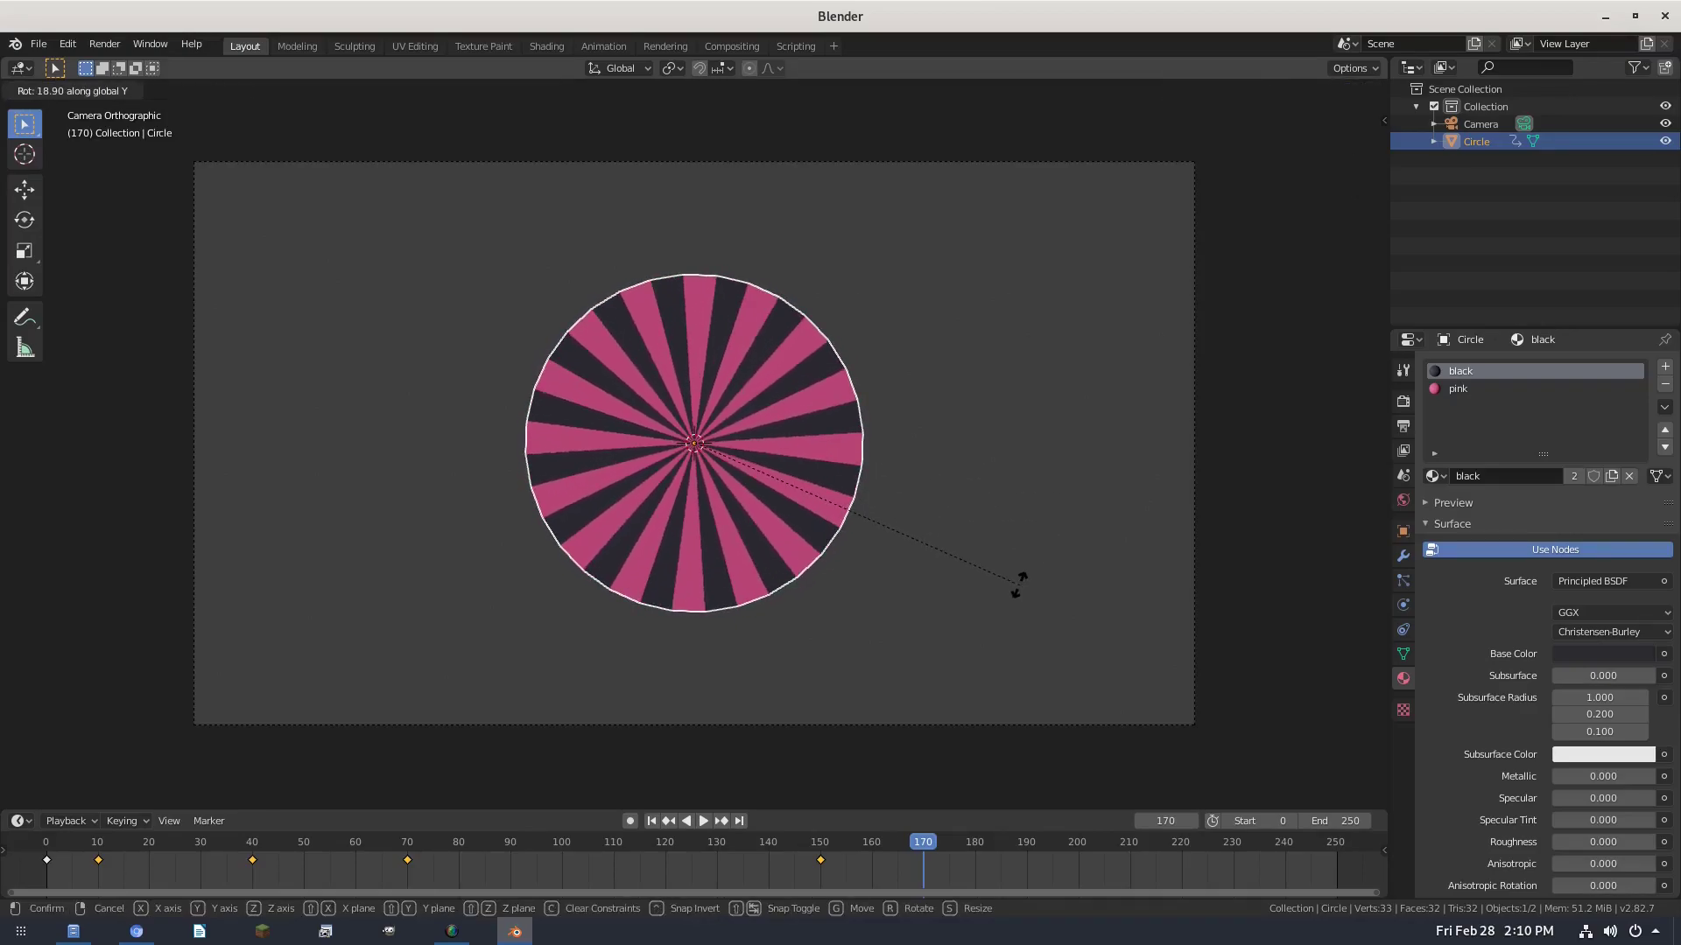
{"action": "left_click", "coordinate": [1017, 585]}
{"action": "key", "text": "i"}
{"action": "left_click", "coordinate": [1019, 585]}
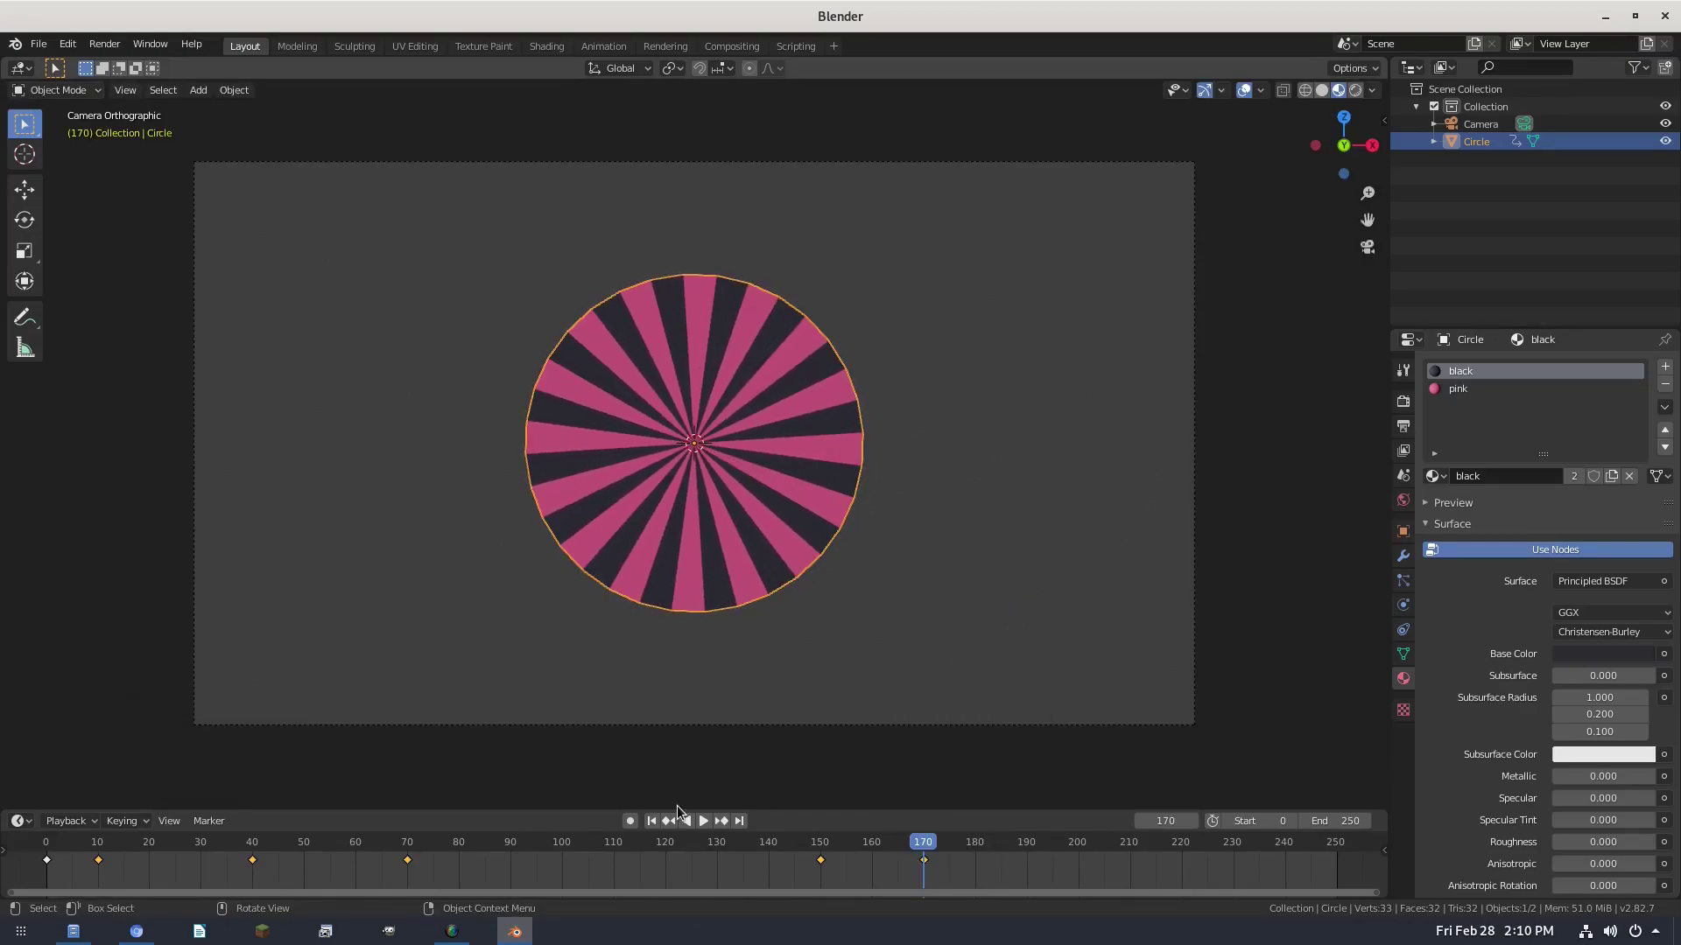
- At frame 0, rotate the circle -90° about the global Y axis and insert a rotation keyframe
{"action": "left_click", "coordinate": [653, 822]}
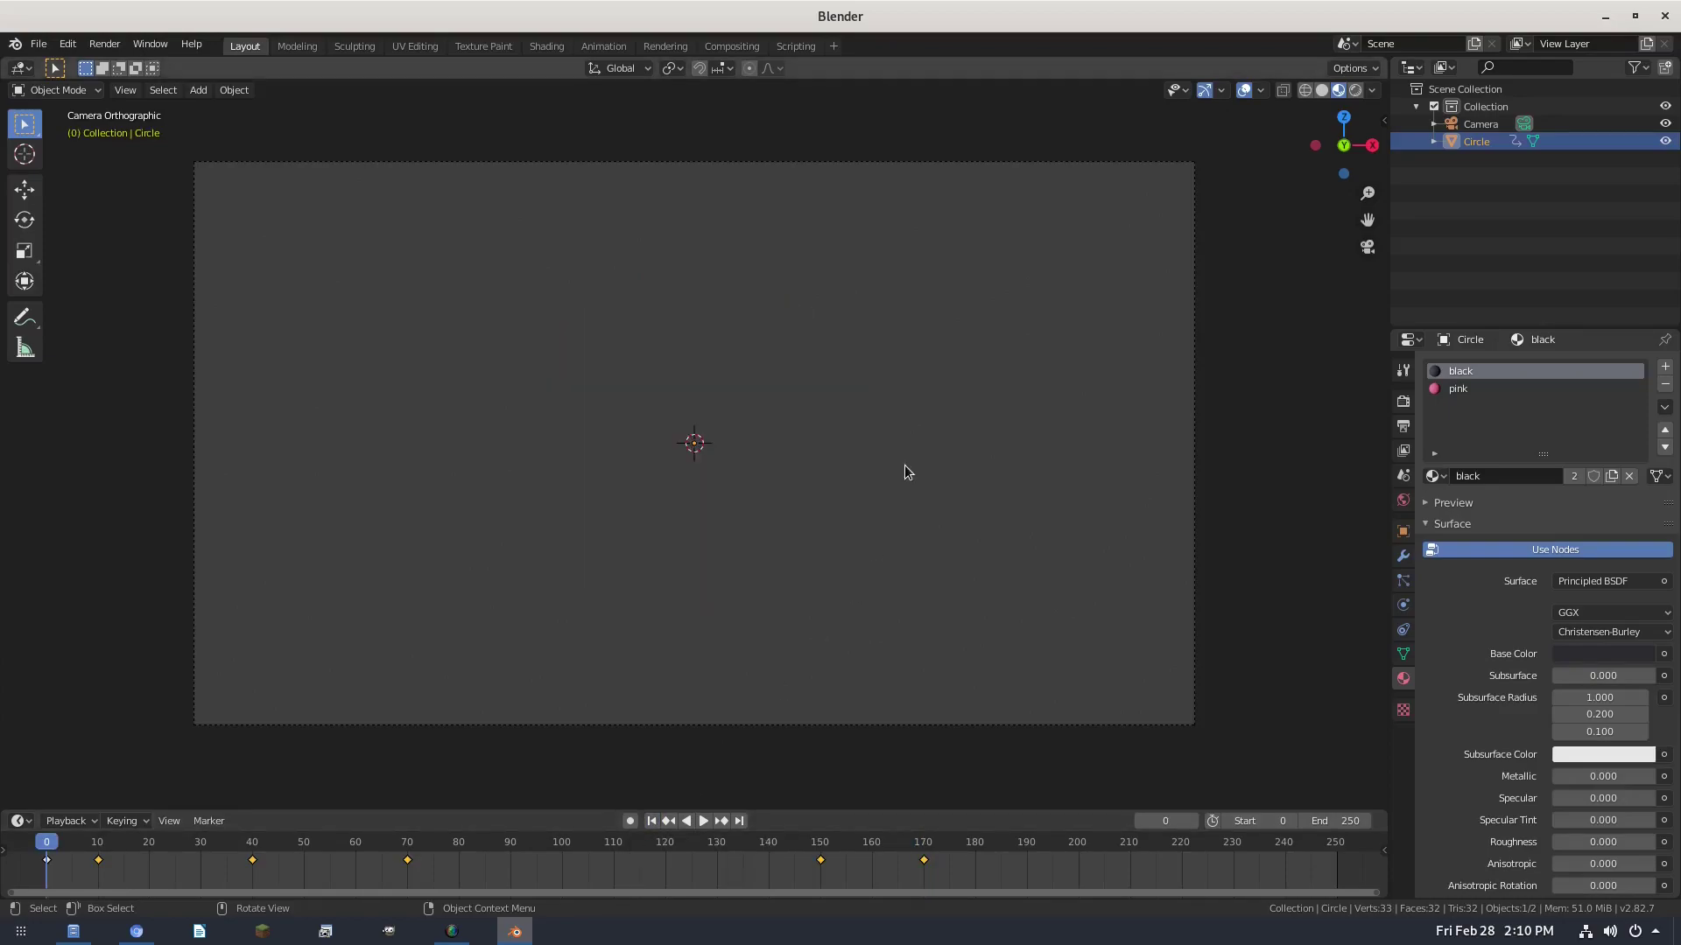
{"action": "key", "text": "r"}
{"action": "key", "text": "y"}
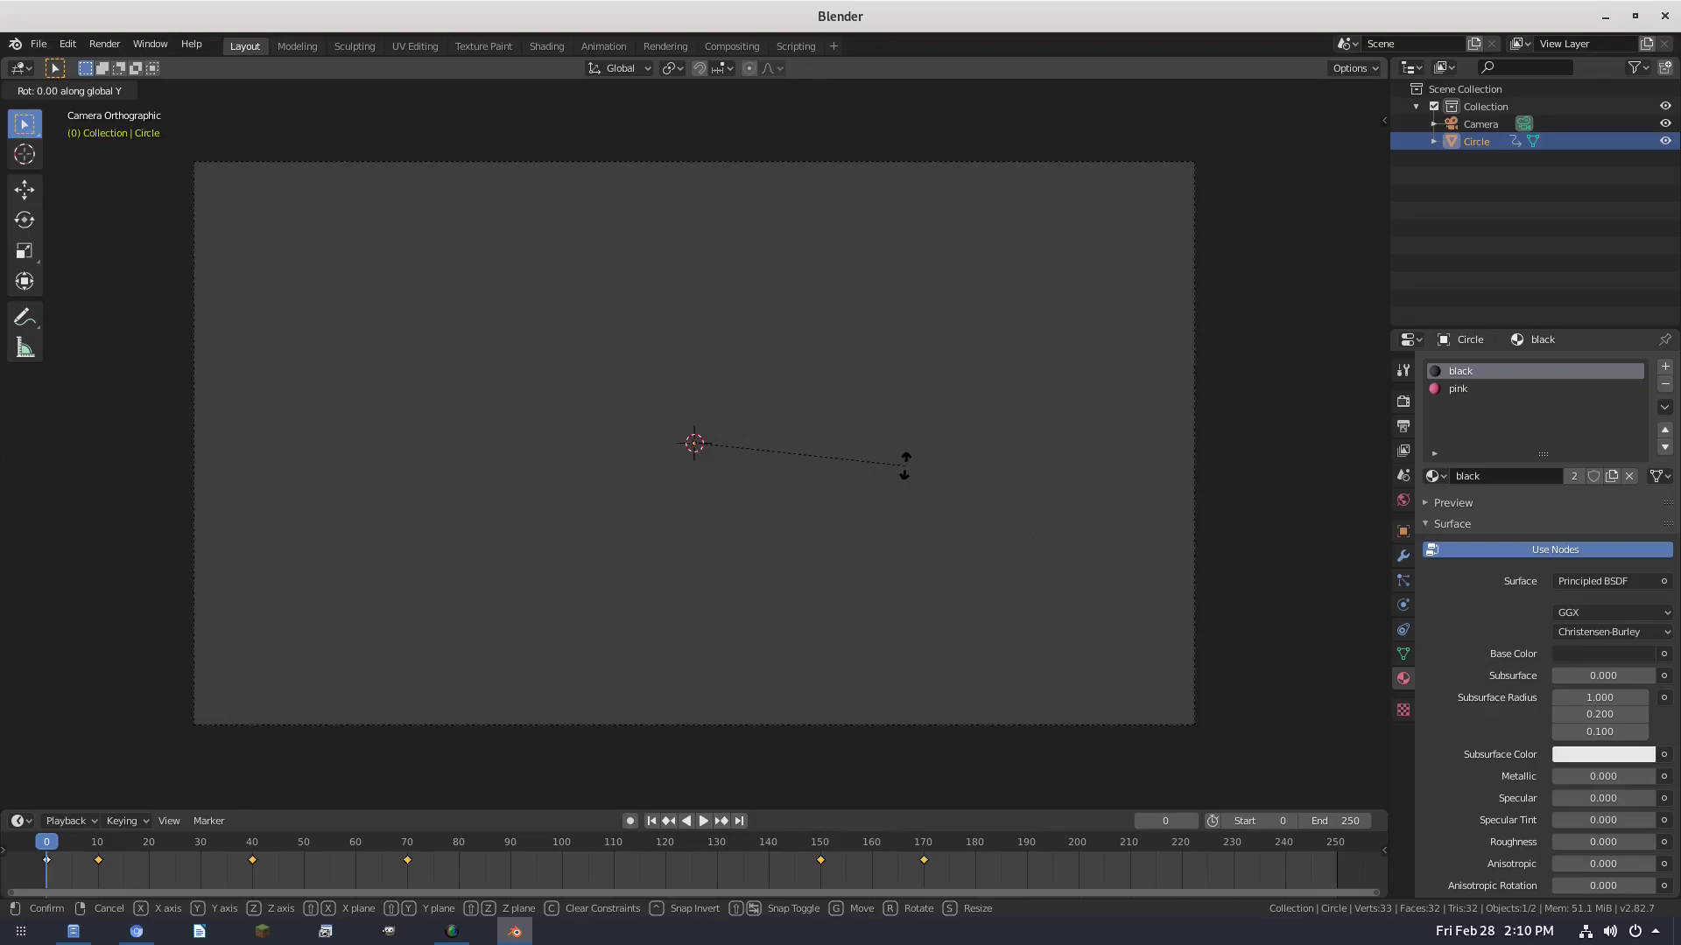
{"action": "type", "text": "90"}
{"action": "key", "text": "minus"}
{"action": "key", "text": "Return"}
{"action": "key", "text": "i"}
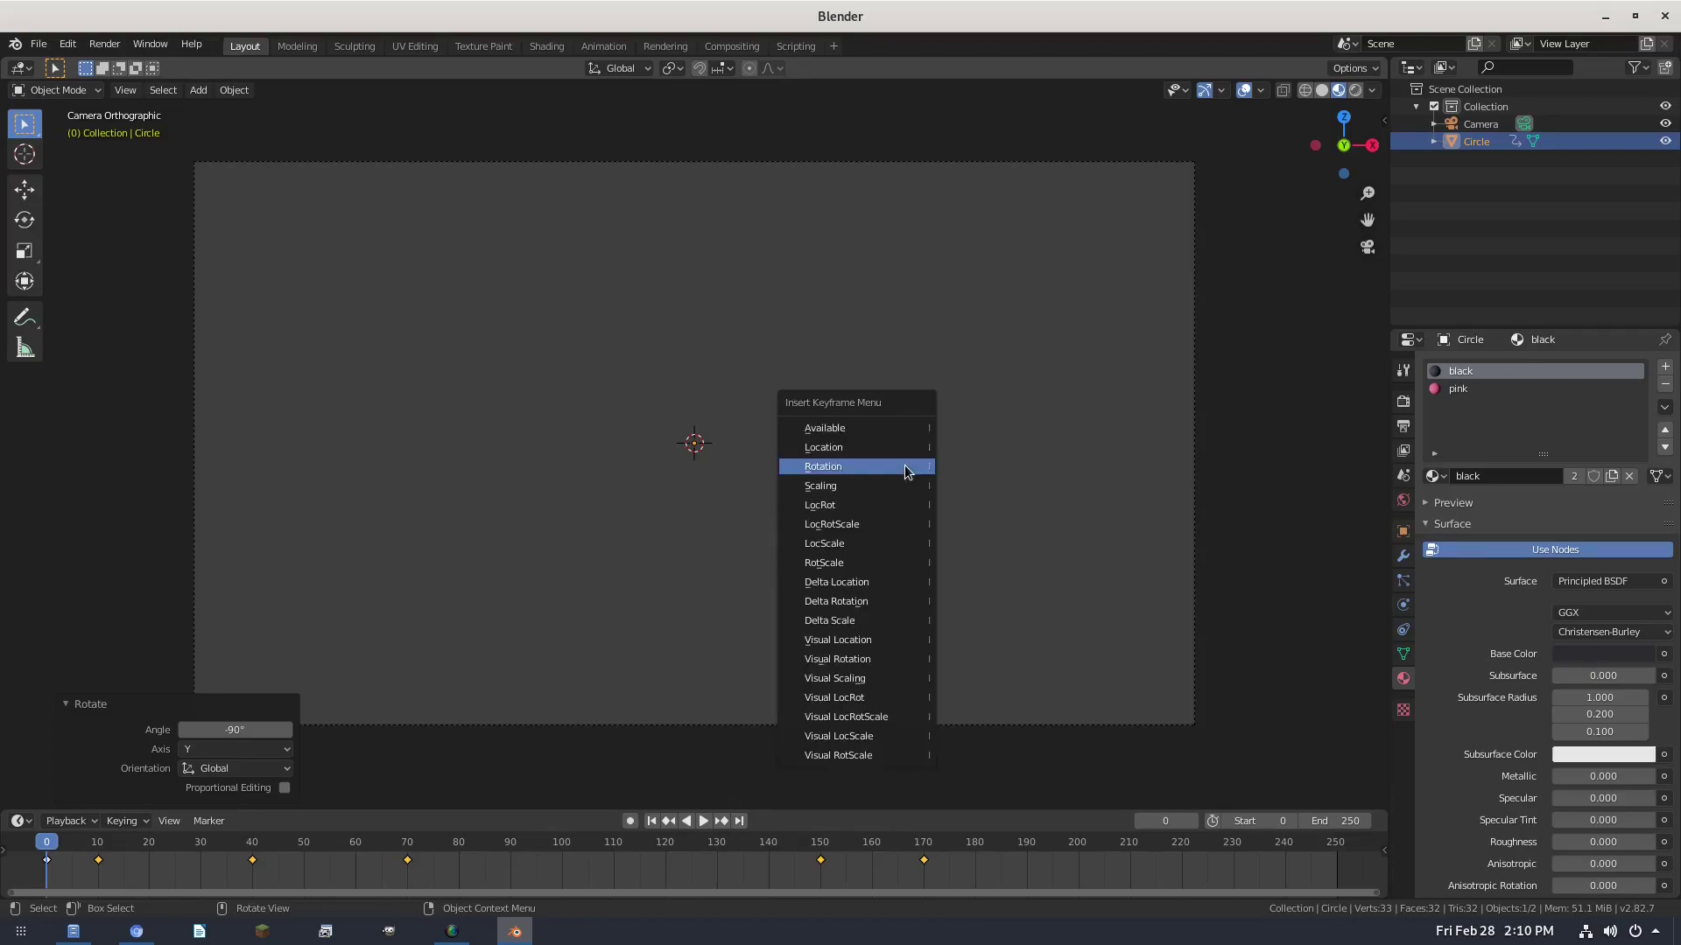
{"action": "left_click", "coordinate": [905, 471]}
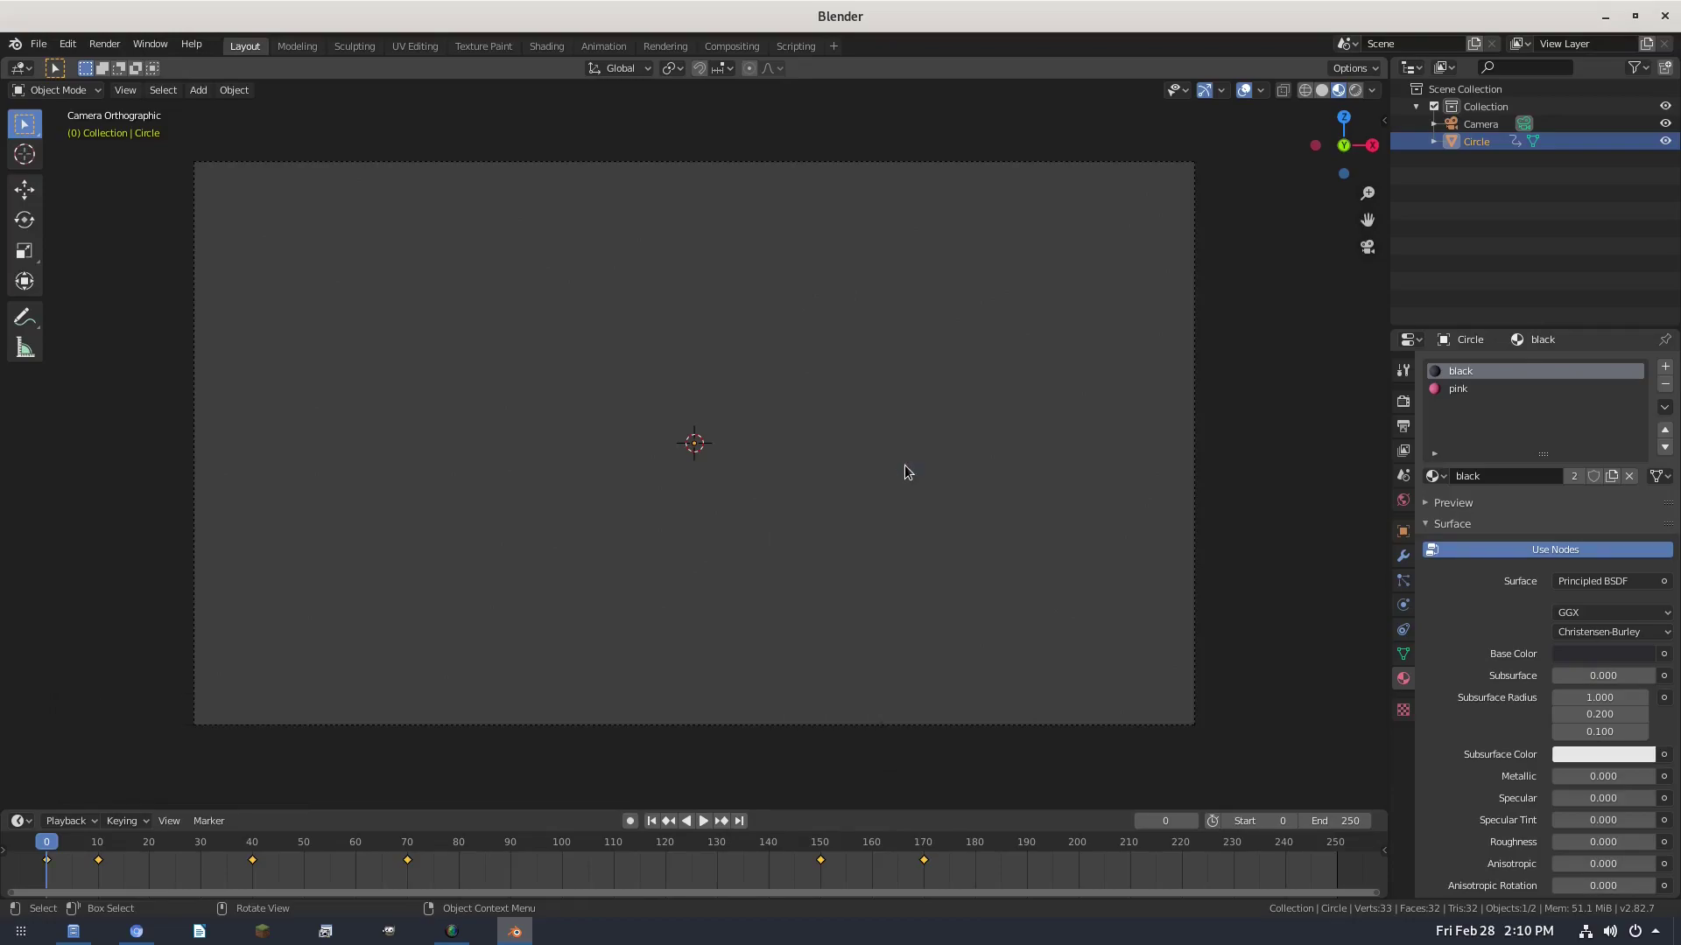
- Play the animation to review the circle's pop-in and rotation, and stop playback
{"action": "left_click", "coordinate": [705, 820]}
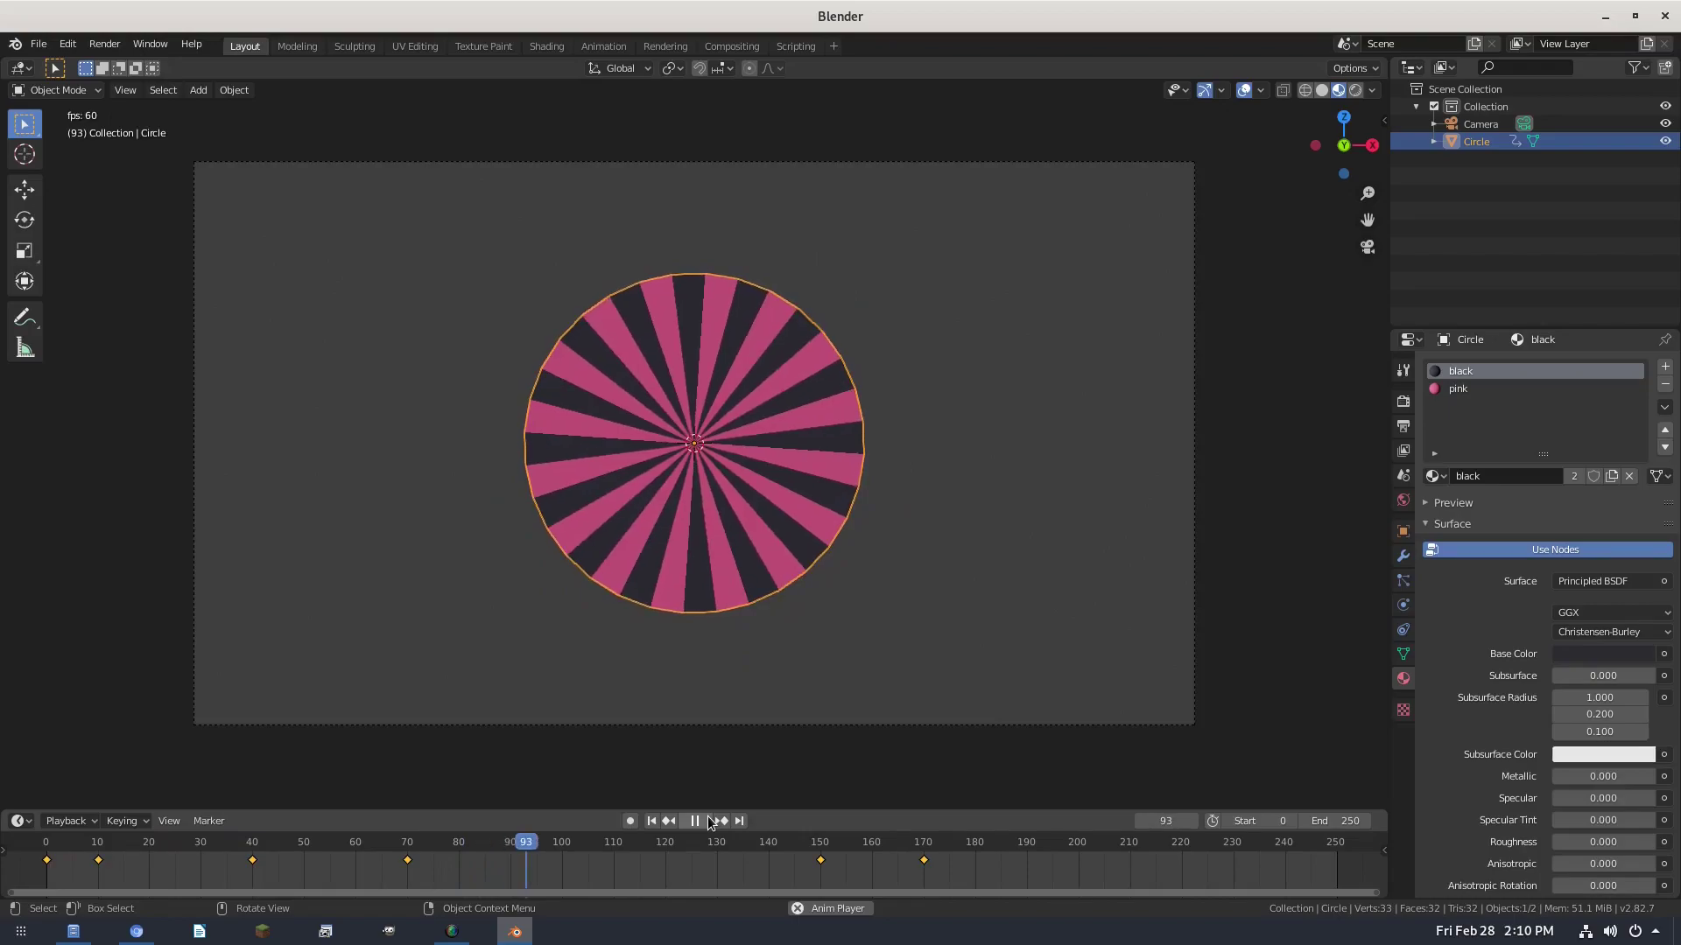
{"action": "left_click", "coordinate": [652, 821]}
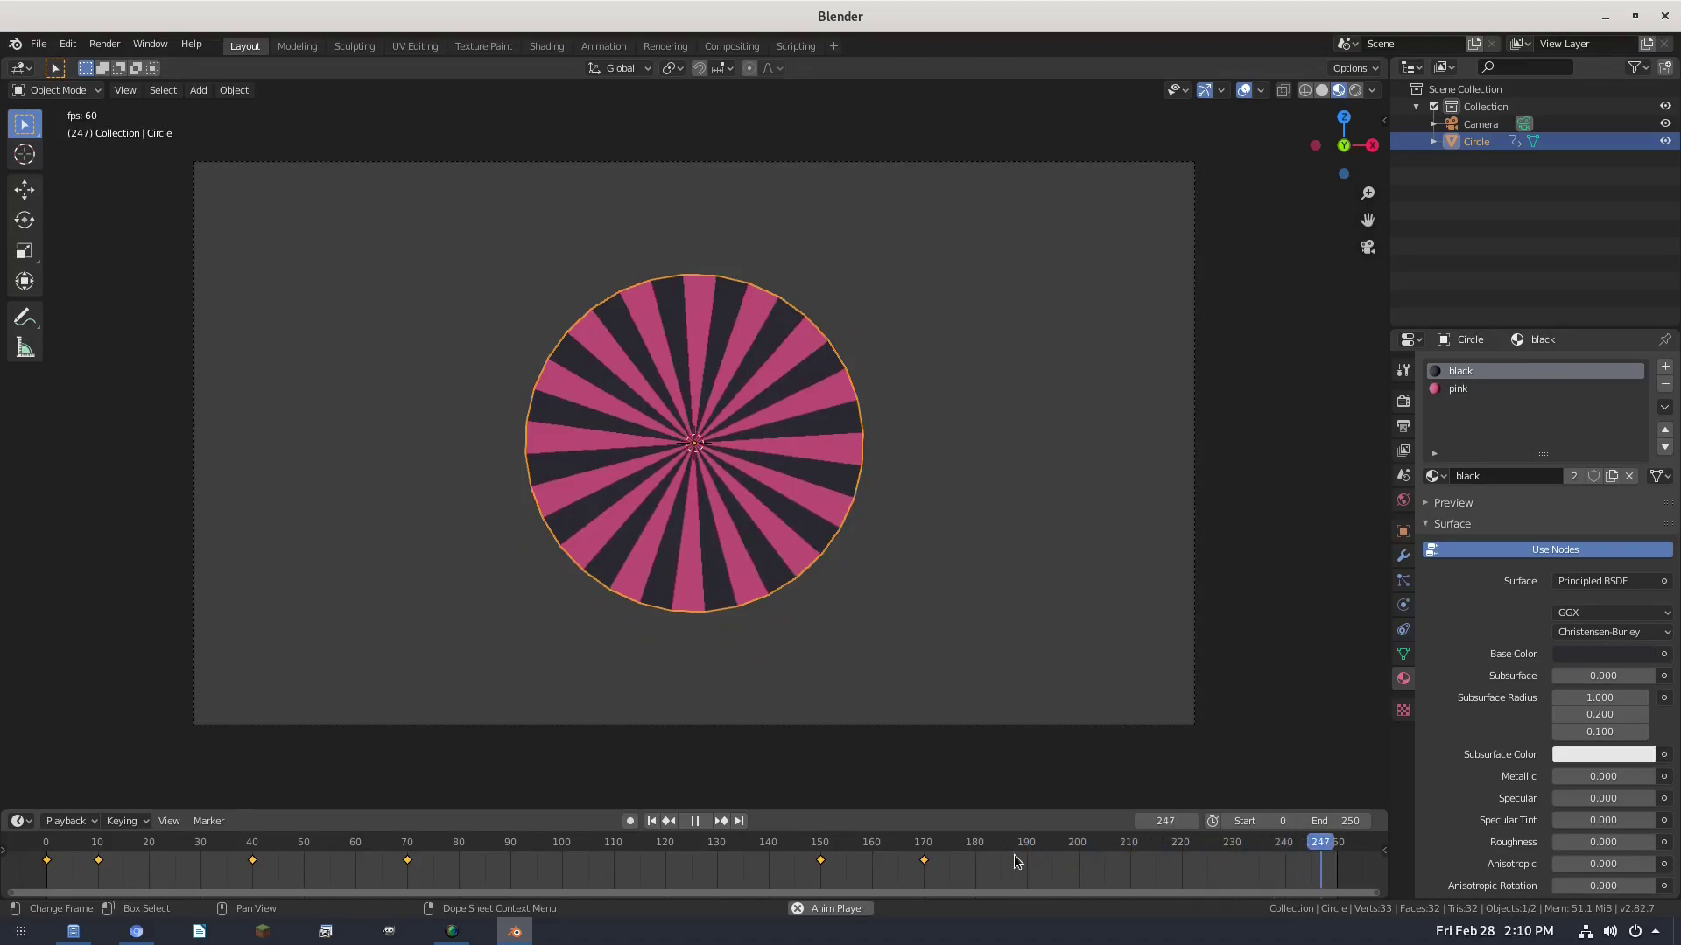
{"action": "left_click", "coordinate": [926, 862]}
{"action": "key", "text": "space"}
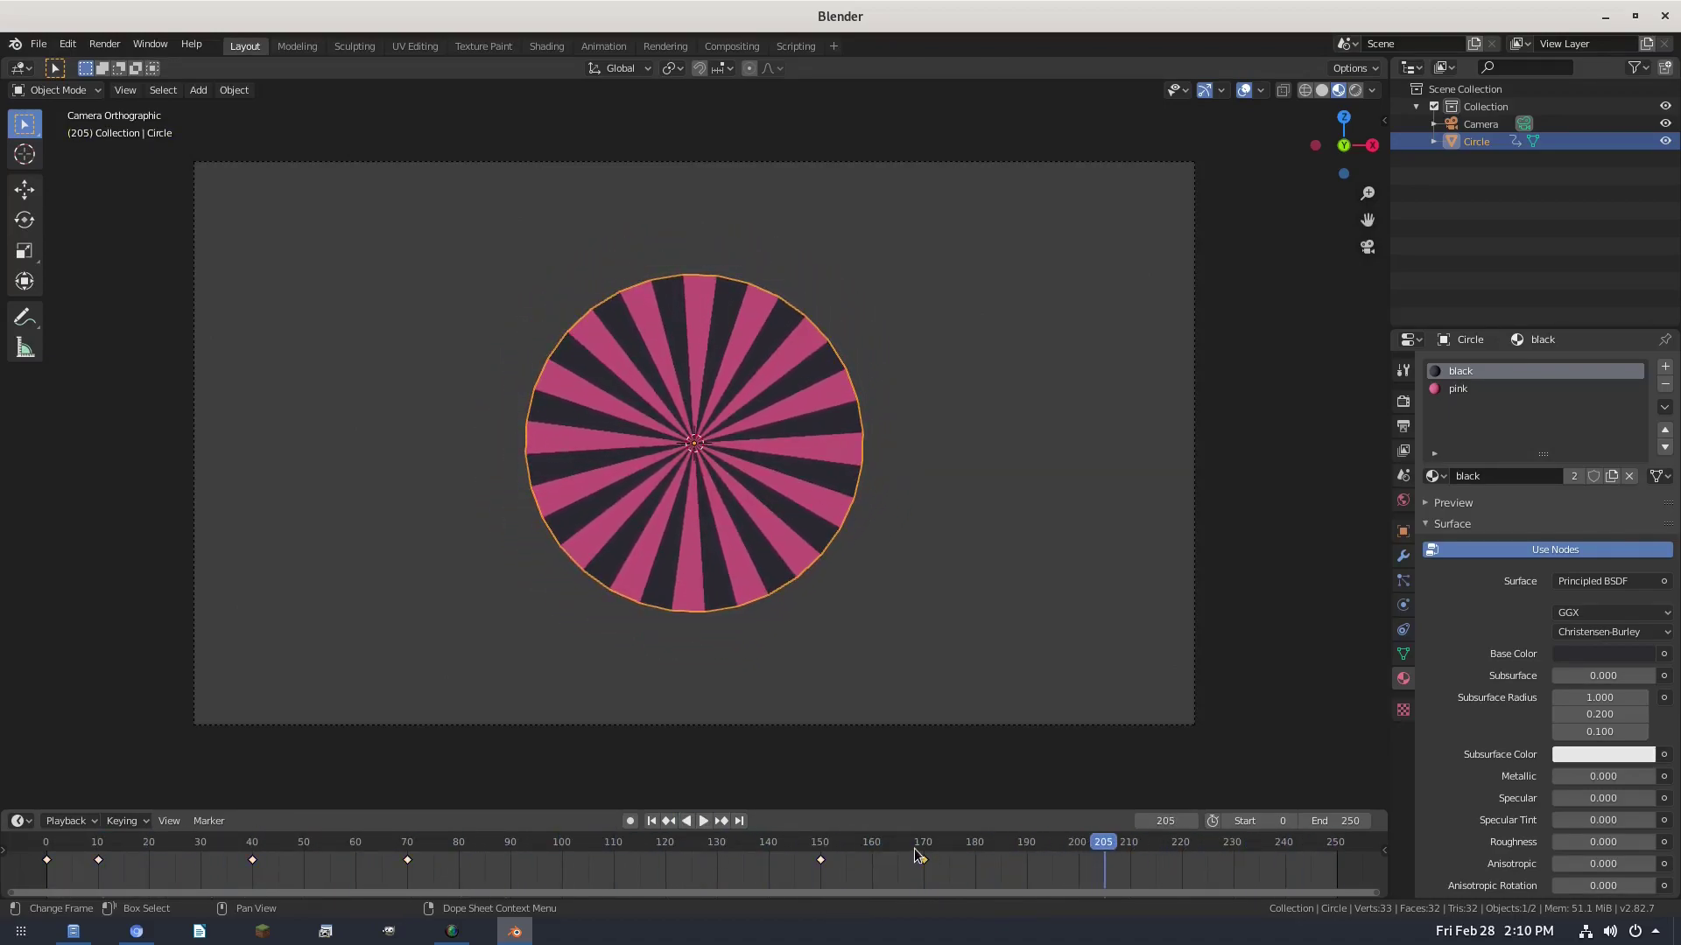
- At frame 170, rotate the circle about -7.8° around the global Y axis and insert the rotation keyframe again
{"action": "left_click_drag", "start_coordinate": [914, 848], "coordinate": [923, 848]}
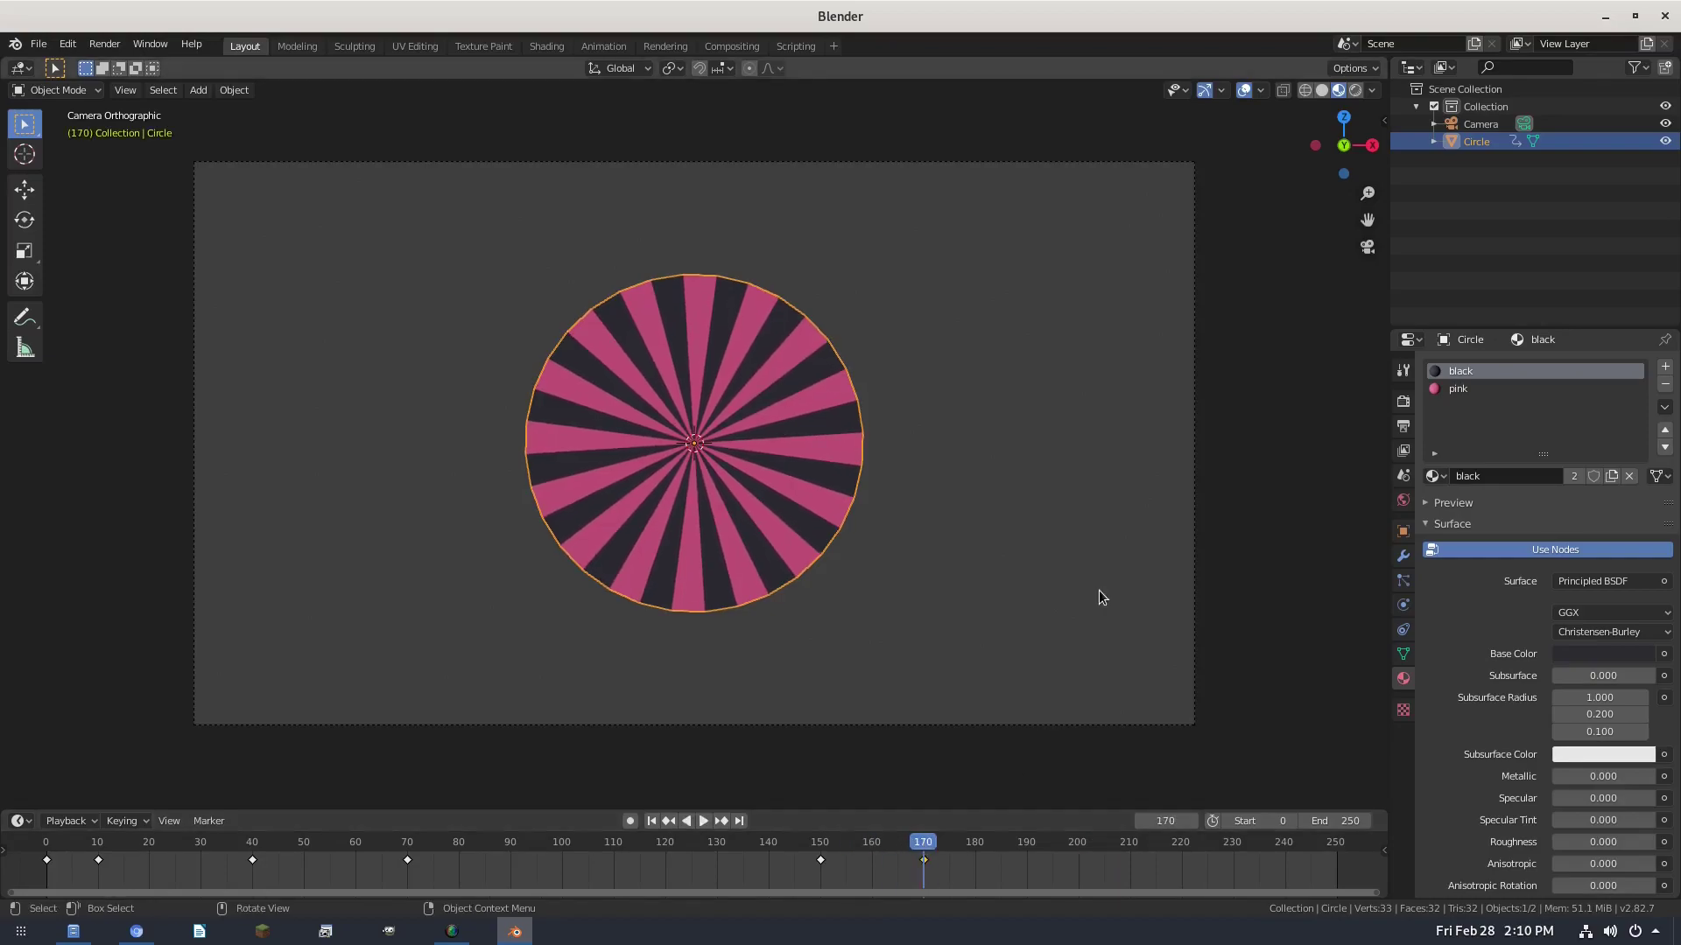
{"action": "key", "text": "r"}
{"action": "key", "text": "y"}
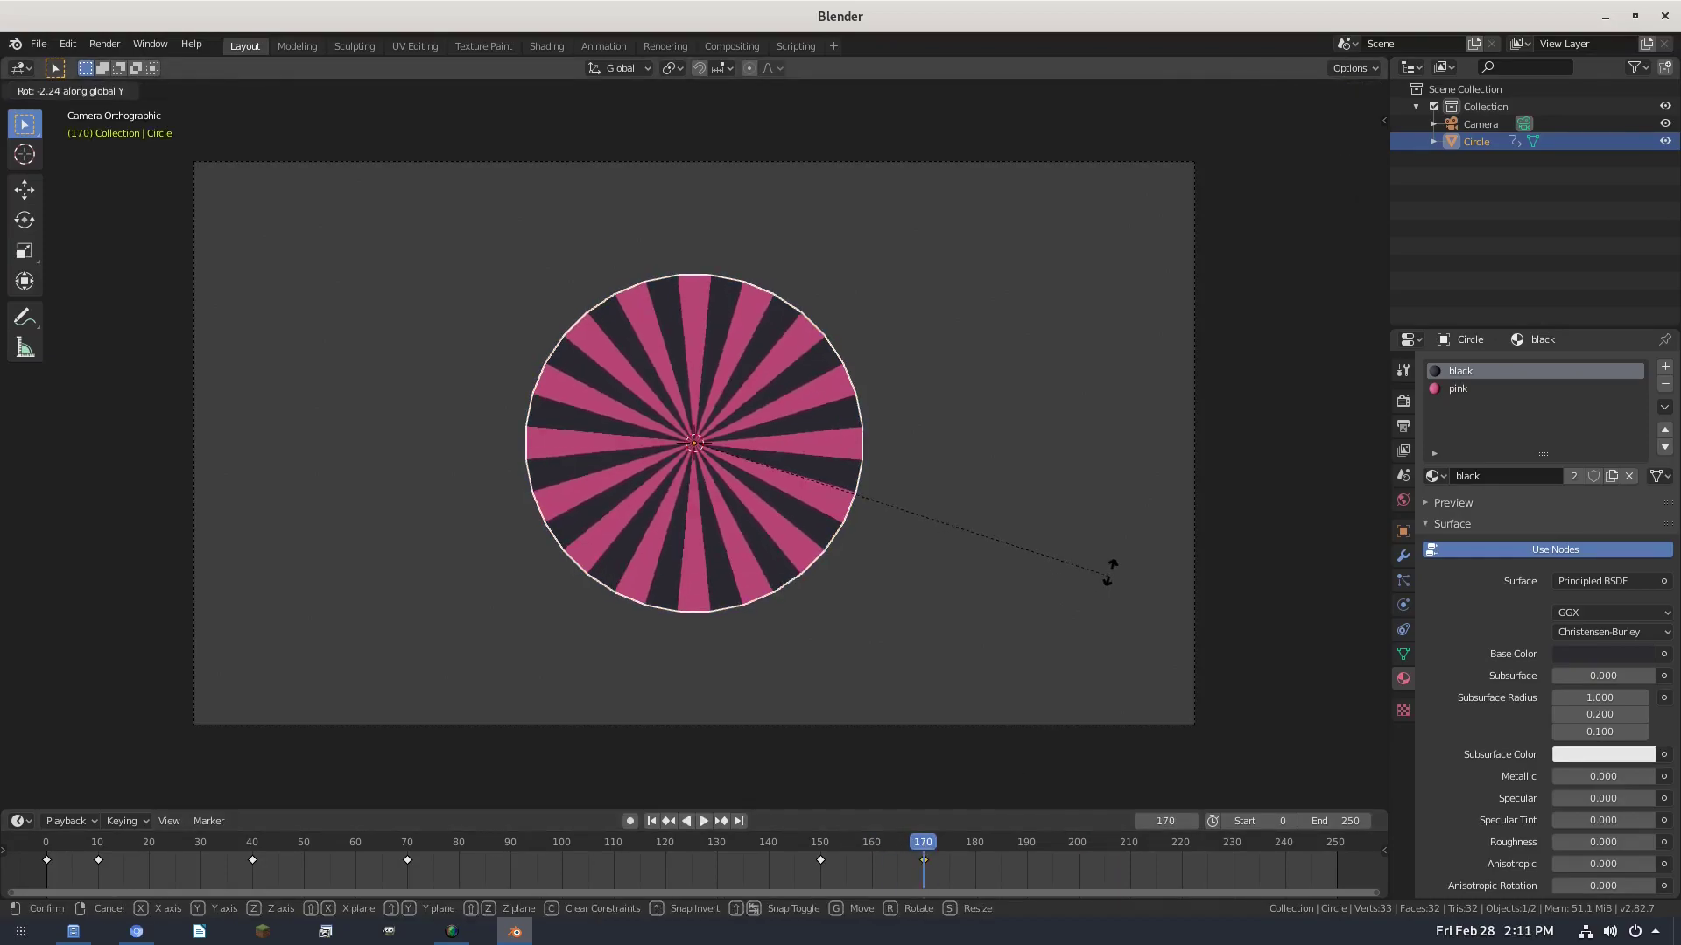
{"action": "left_click", "coordinate": [1121, 535]}
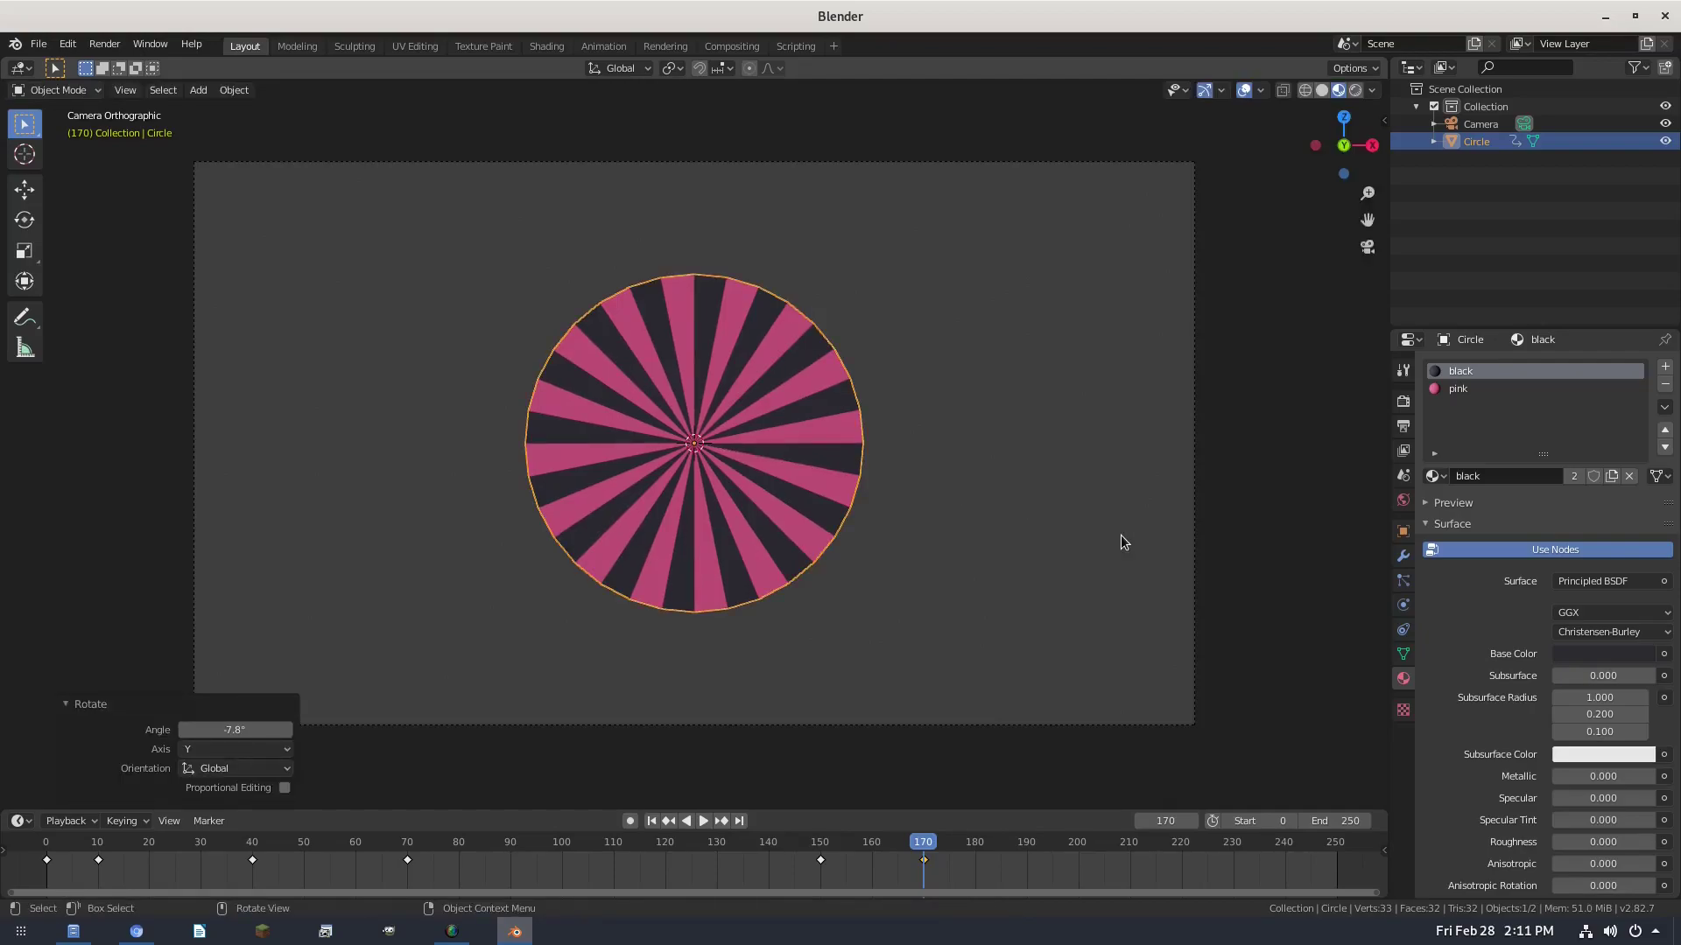
{"action": "key", "text": "i"}
{"action": "left_click", "coordinate": [1021, 540]}
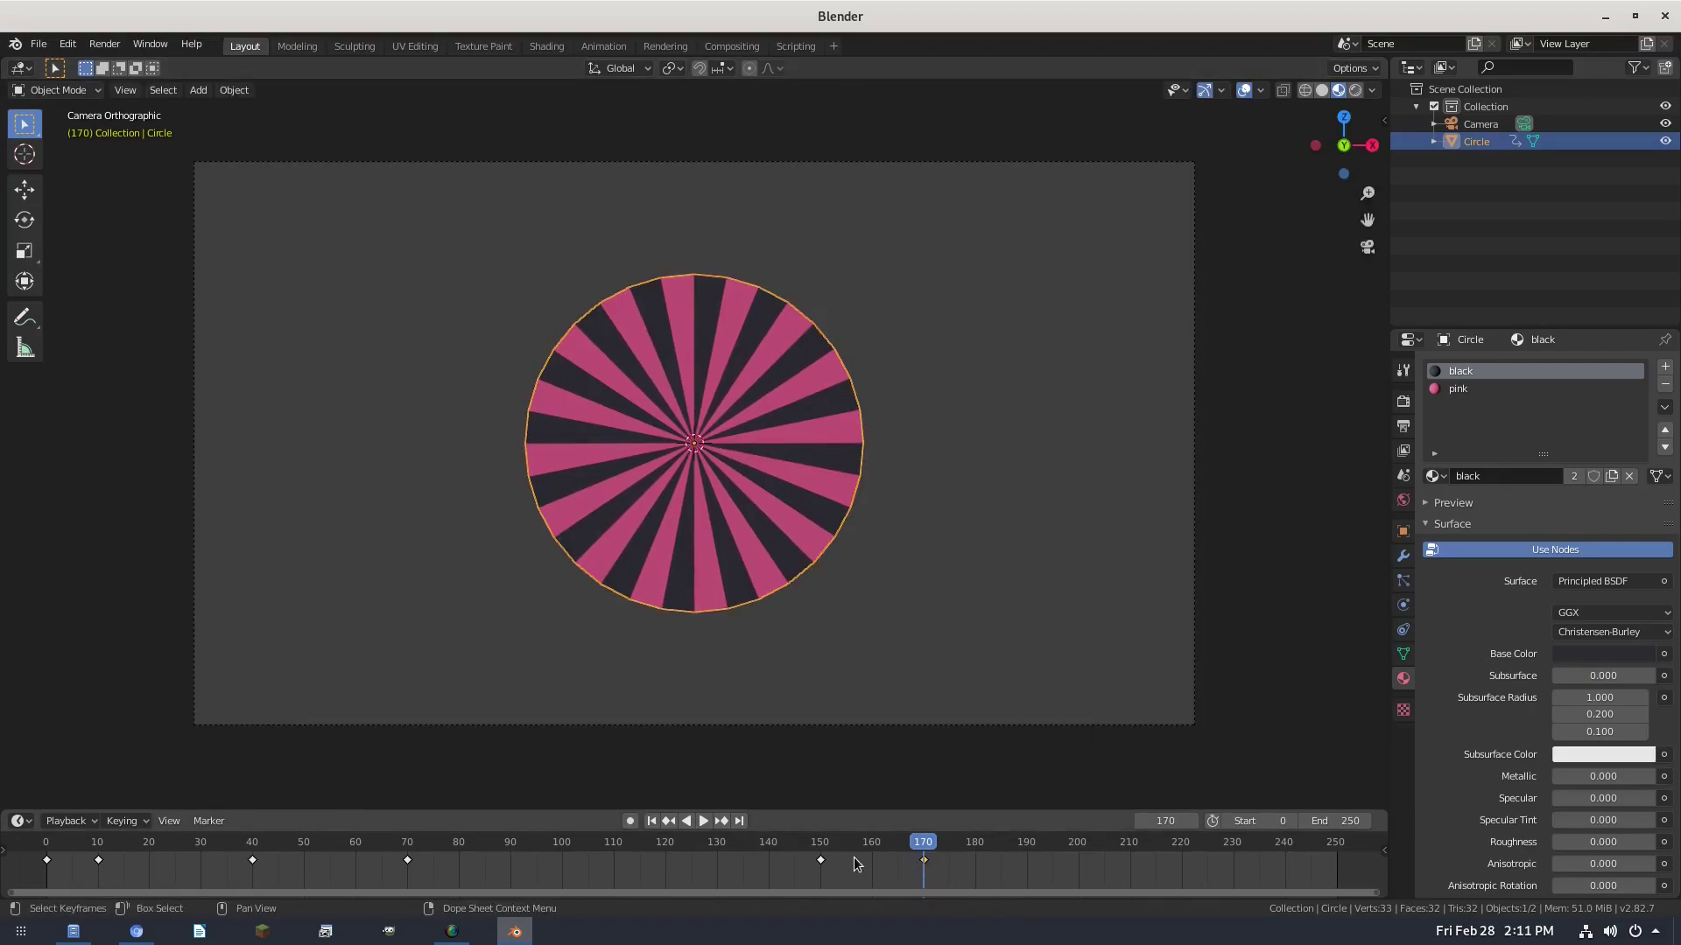
- Delete the keyframe at frame 70 and play the animation from the start
{"action": "left_click", "coordinate": [651, 820]}
{"action": "left_click", "coordinate": [702, 820]}
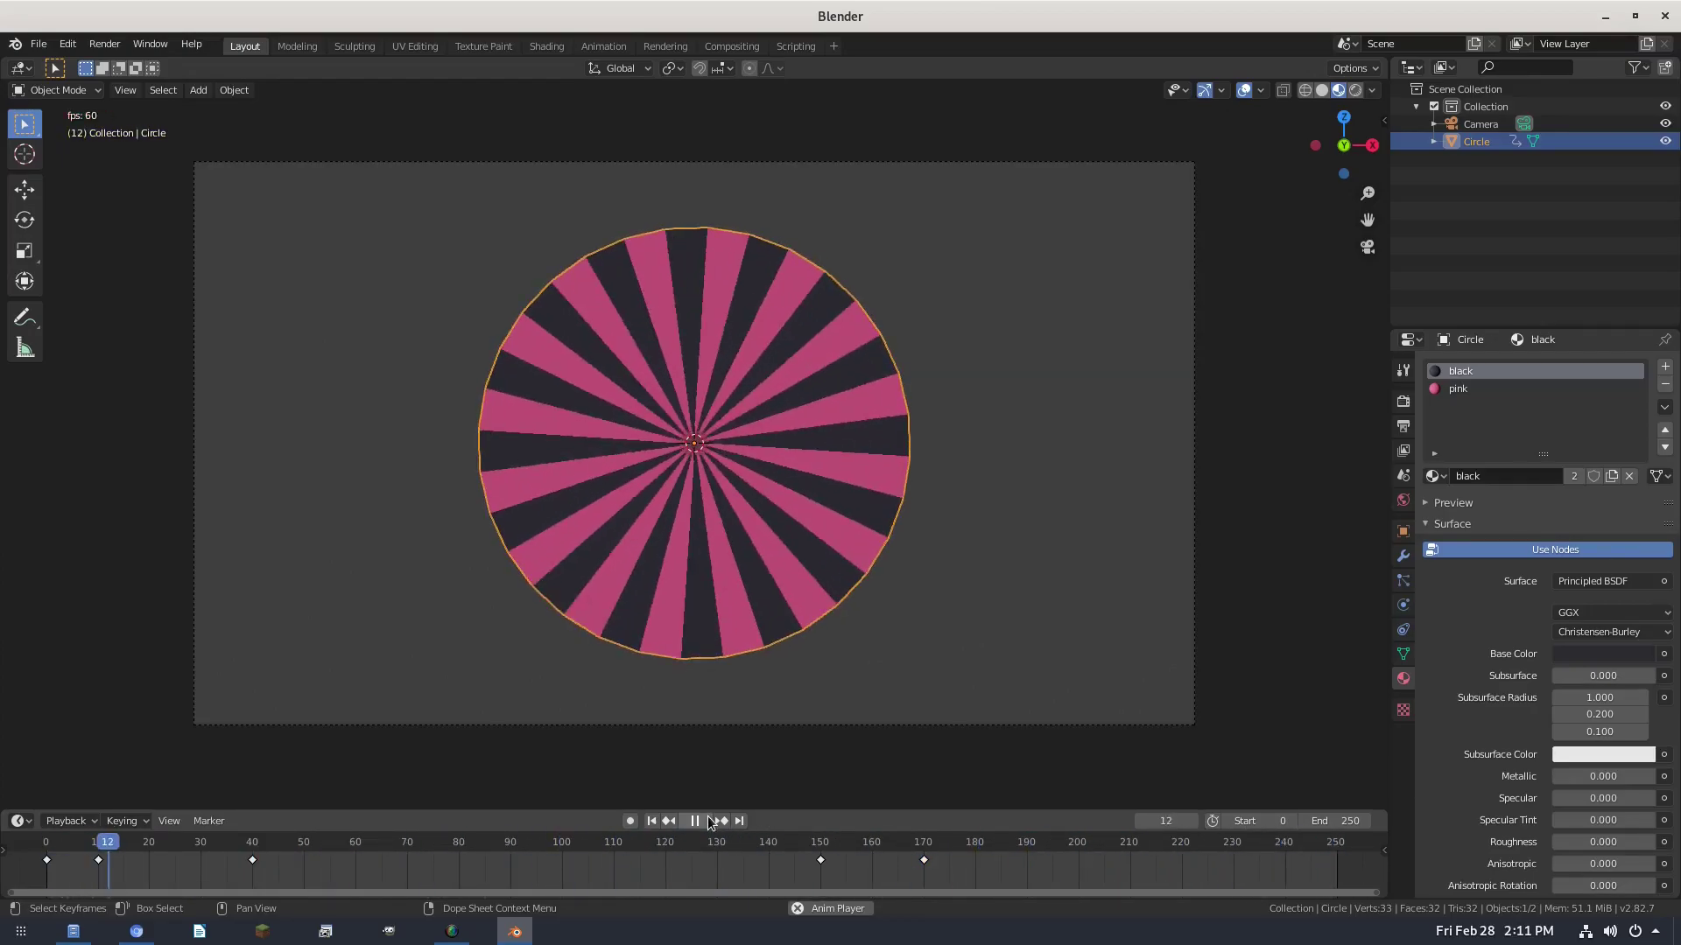
{"action": "left_click", "coordinate": [706, 820]}
- Insert a scale keyframe for the circle at frame 220
{"action": "left_click_drag", "start_coordinate": [1260, 845], "coordinate": [1183, 875]}
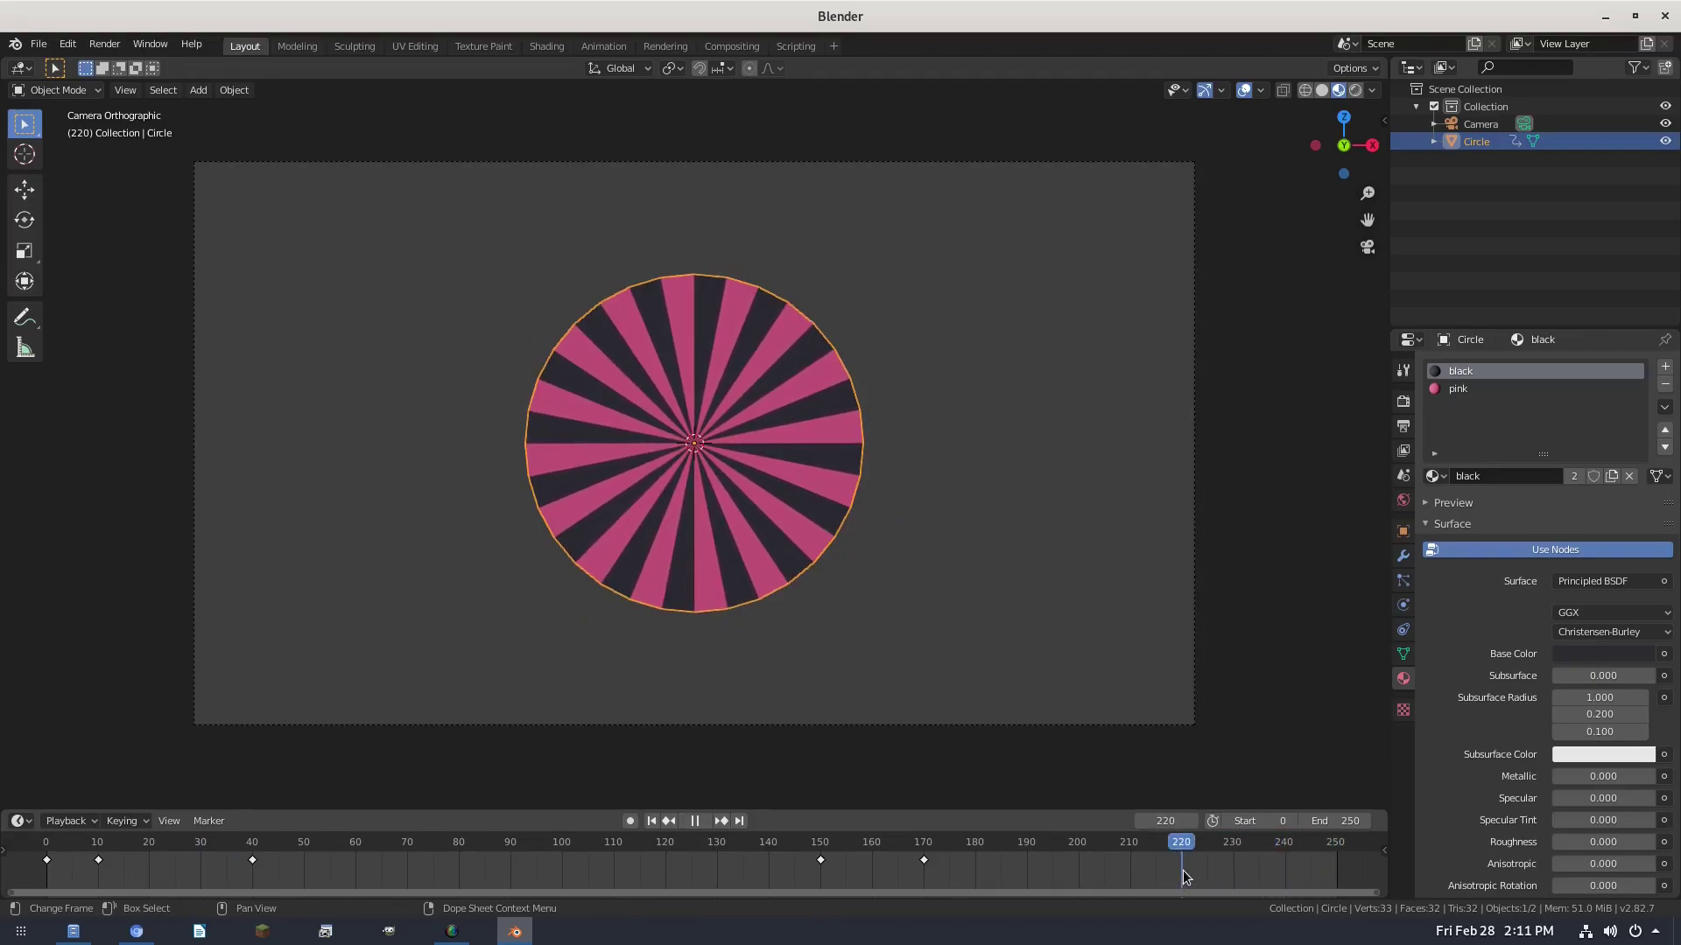
{"action": "key", "text": "i"}
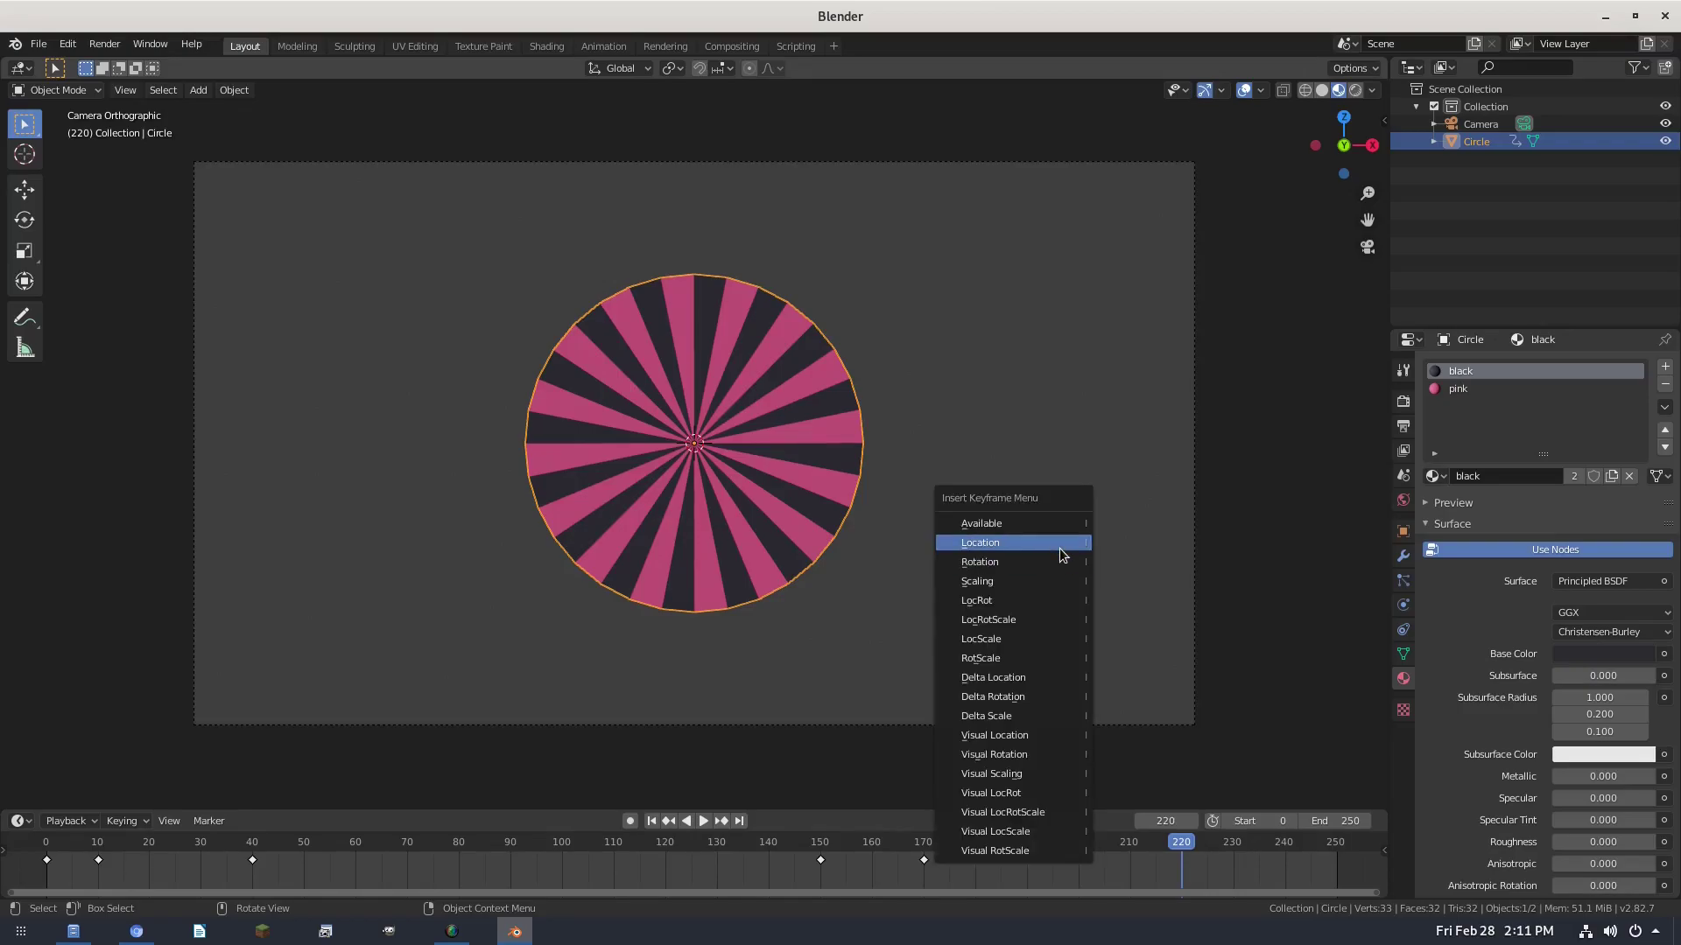
{"action": "left_click", "coordinate": [1060, 581]}
- At frame 230, scale the circle up by about 1.122 and insert a scale keyframe
{"action": "left_click", "coordinate": [1232, 845]}
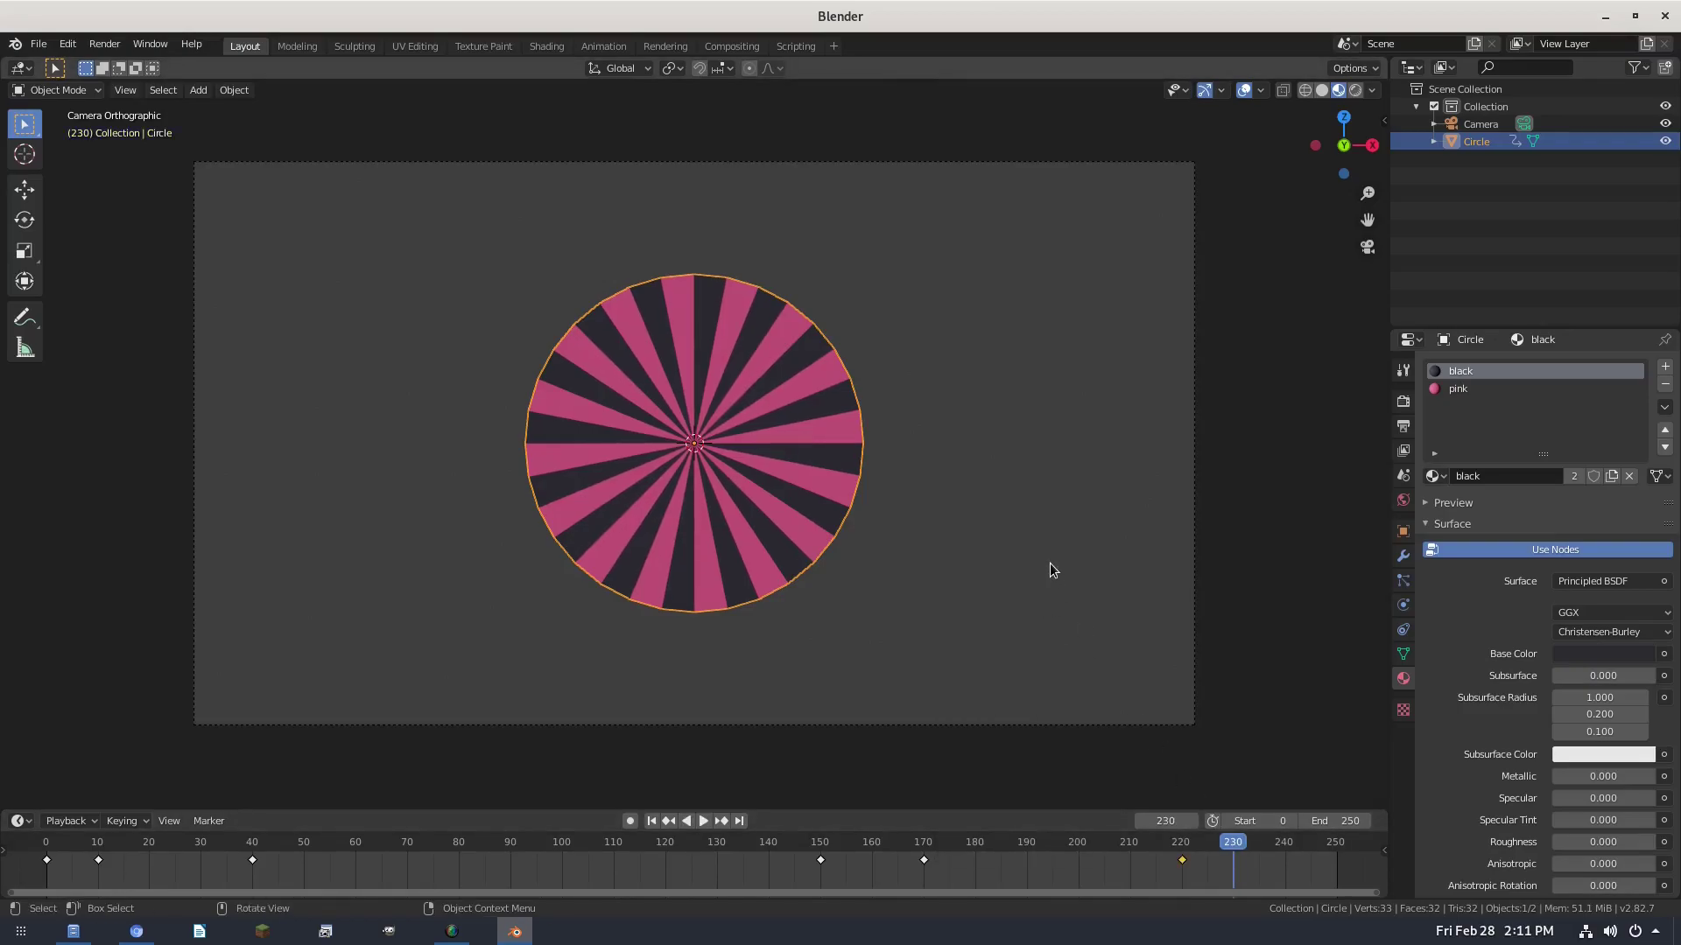
{"action": "key", "text": "s"}
{"action": "left_click", "coordinate": [1098, 565]}
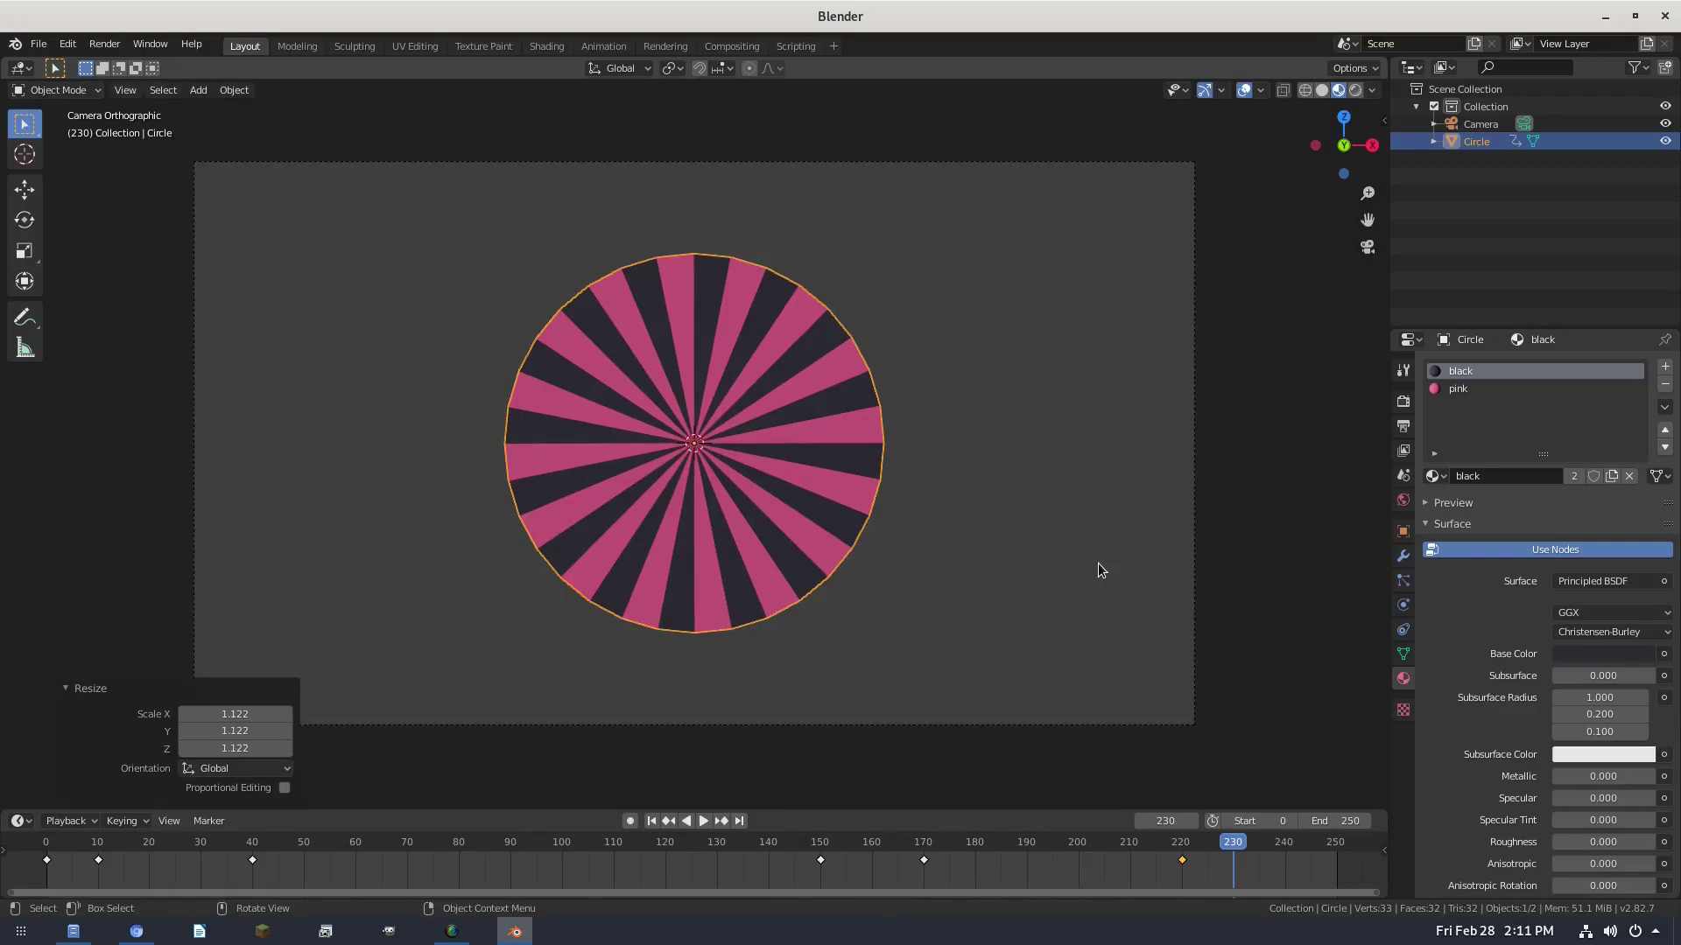
{"action": "key", "text": "i"}
{"action": "left_click", "coordinate": [1100, 565]}
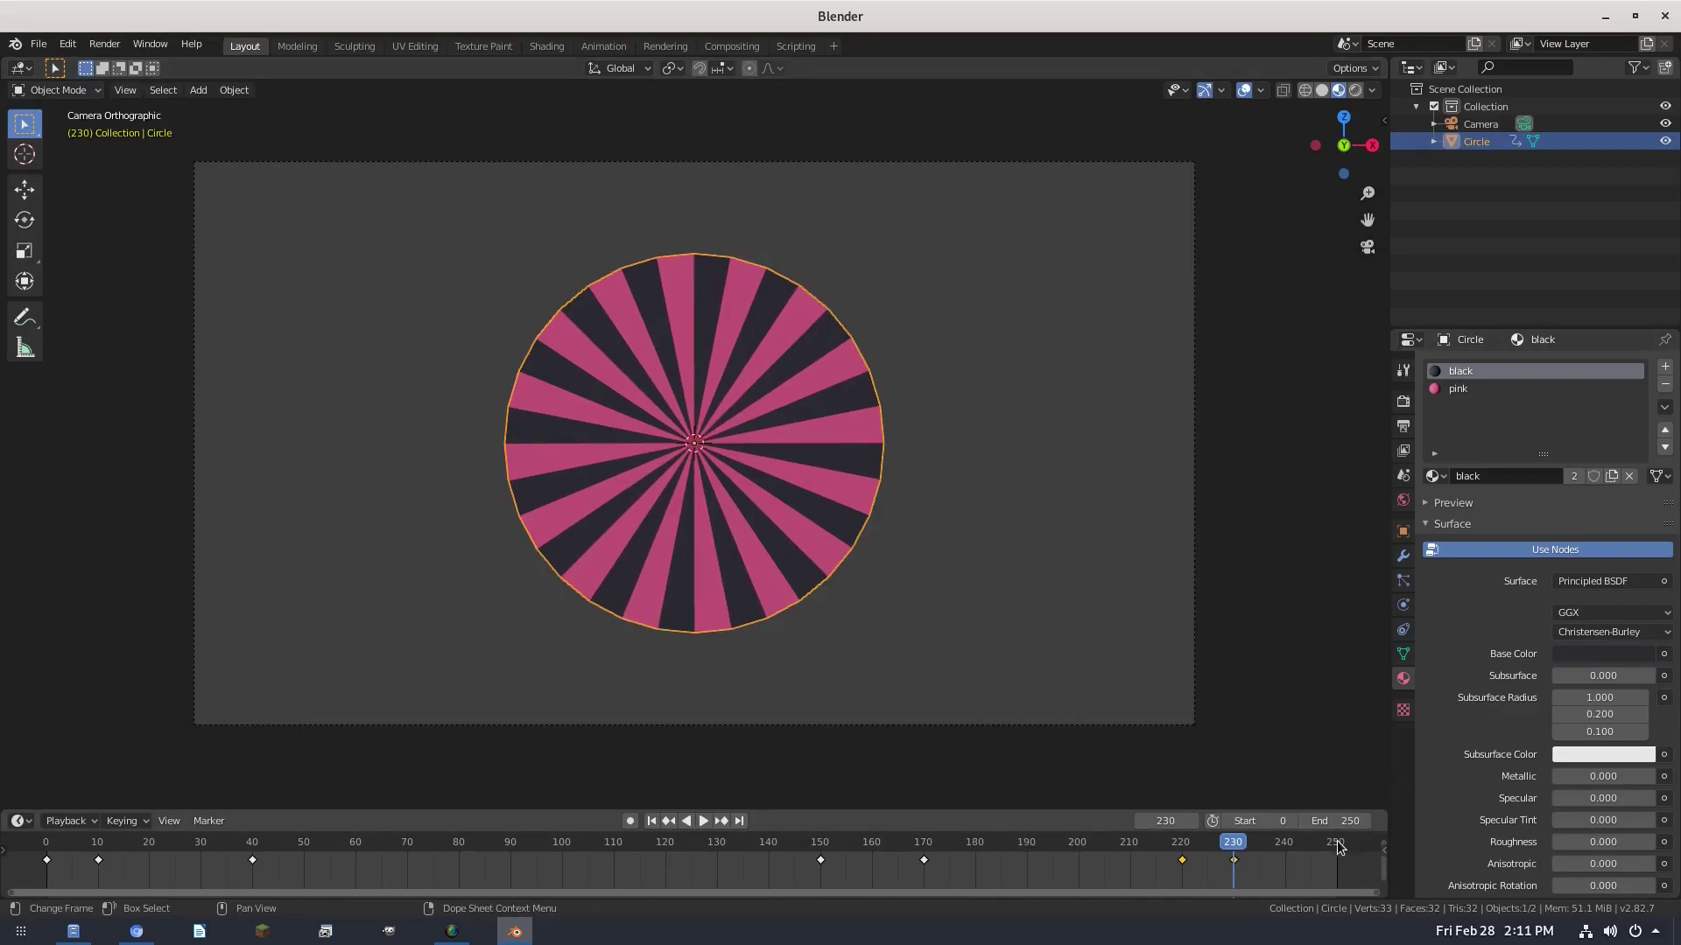
- At frame 250, scale the circle to 0 and insert a scale keyframe
{"action": "left_click", "coordinate": [1337, 843]}
{"action": "key", "text": "space"}
{"action": "key", "text": "space"}
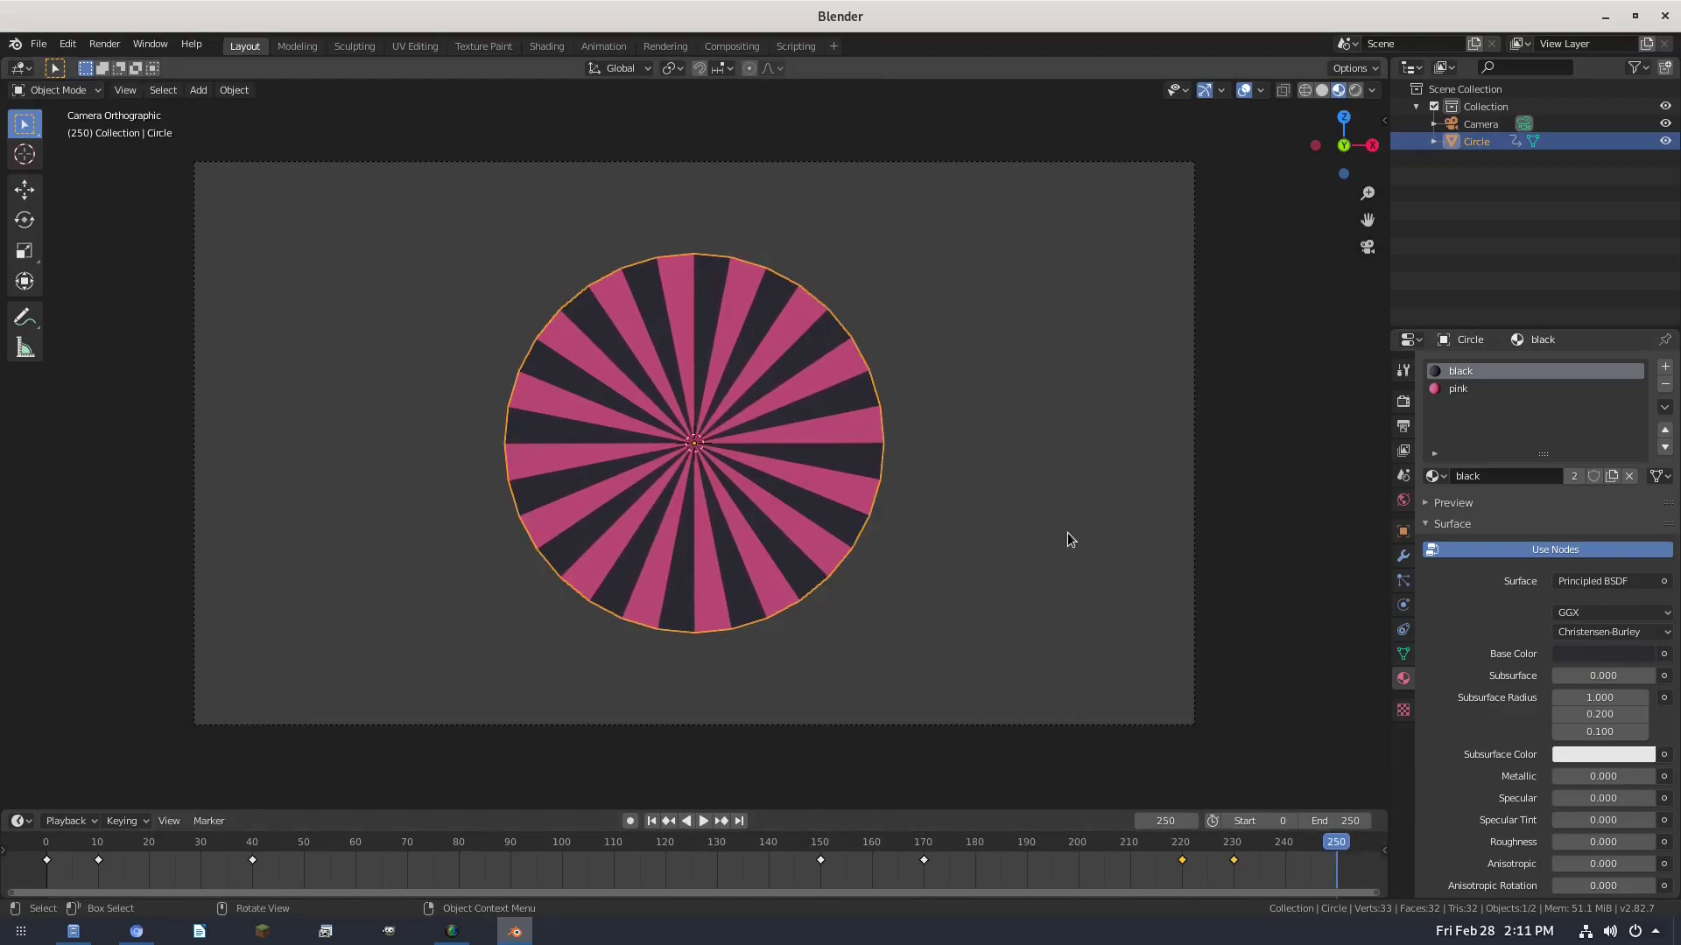
{"action": "key", "text": "i"}
{"action": "left_click", "coordinate": [1068, 533]}
{"action": "key", "text": "s"}
{"action": "key", "text": "0"}
{"action": "key", "text": "Return"}
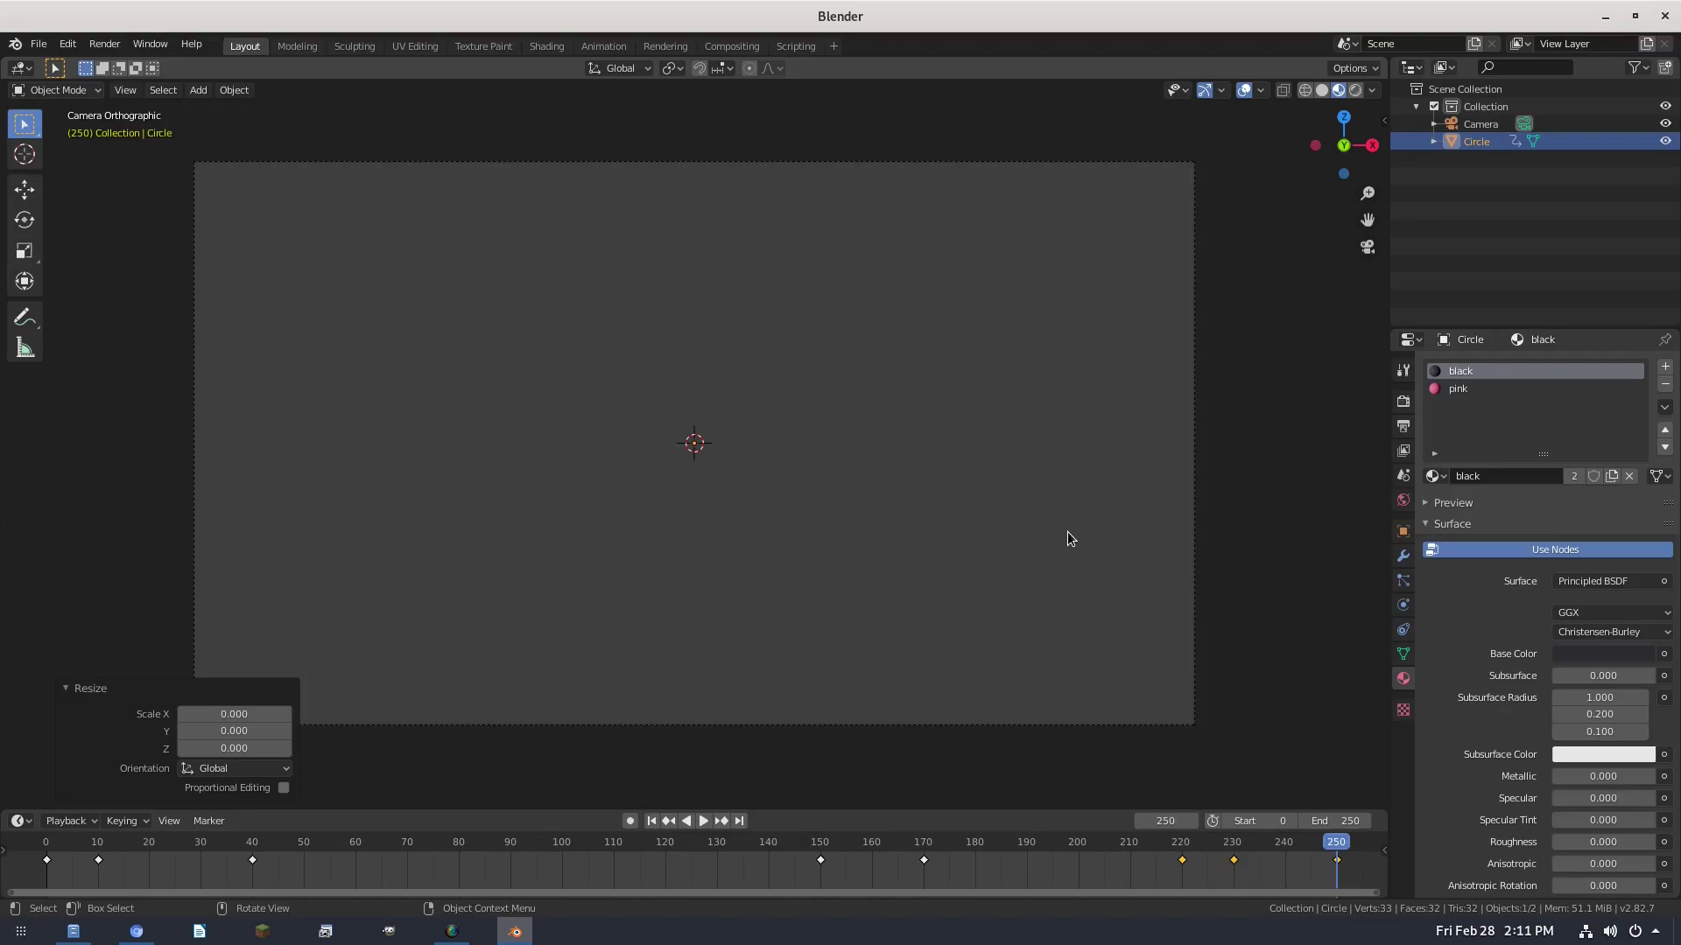
{"action": "key", "text": "i"}
{"action": "left_click", "coordinate": [1068, 532]}
- Move the scale keyframe at frame 230 to frame 240 and preview the animation from the start
{"action": "left_click", "coordinate": [1235, 862]}
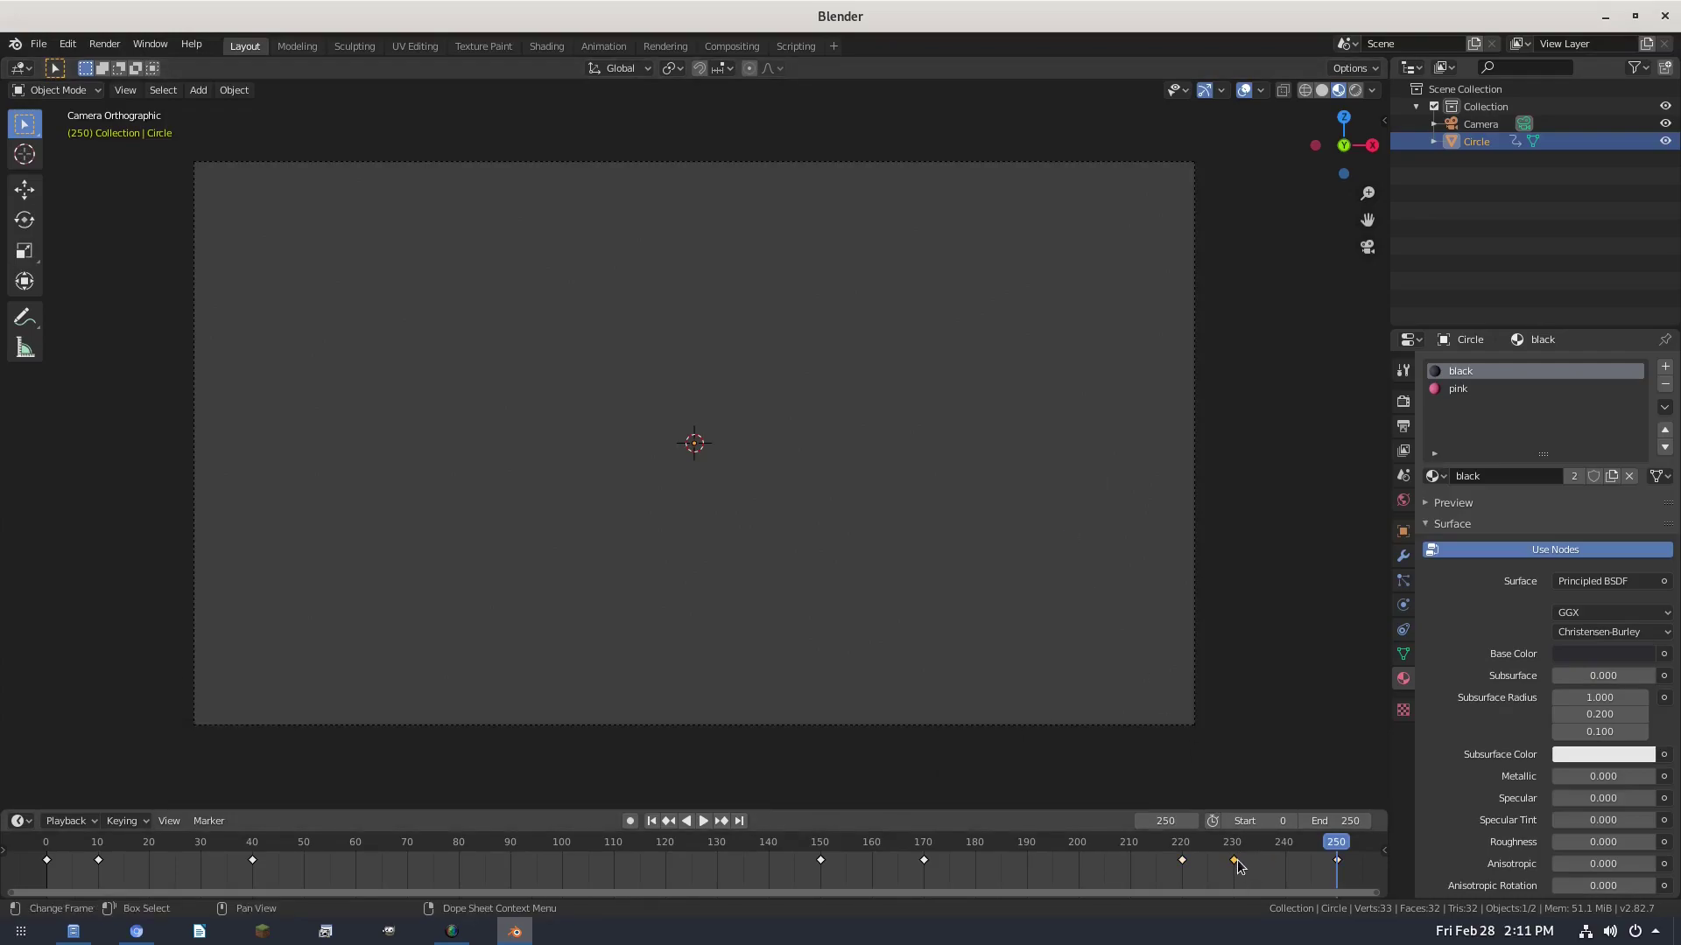
{"action": "left_click_drag", "start_coordinate": [1236, 869], "coordinate": [1285, 867]}
{"action": "left_click", "coordinate": [1135, 841]}
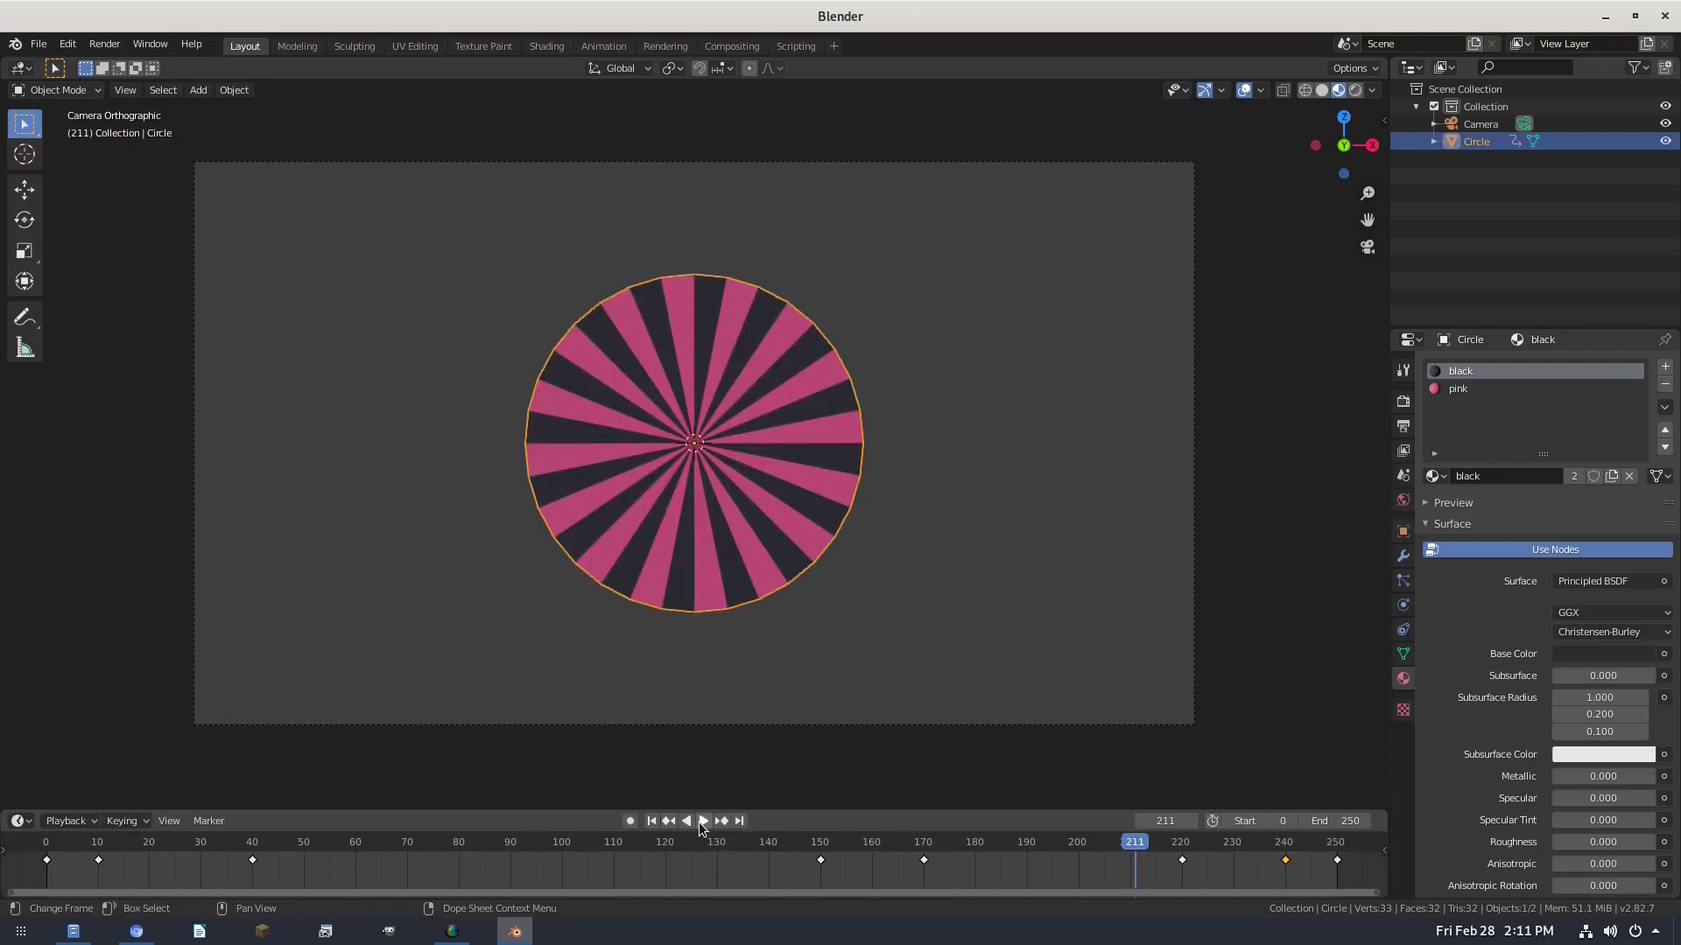
{"action": "left_click", "coordinate": [701, 822]}
{"action": "left_click", "coordinate": [702, 822]}
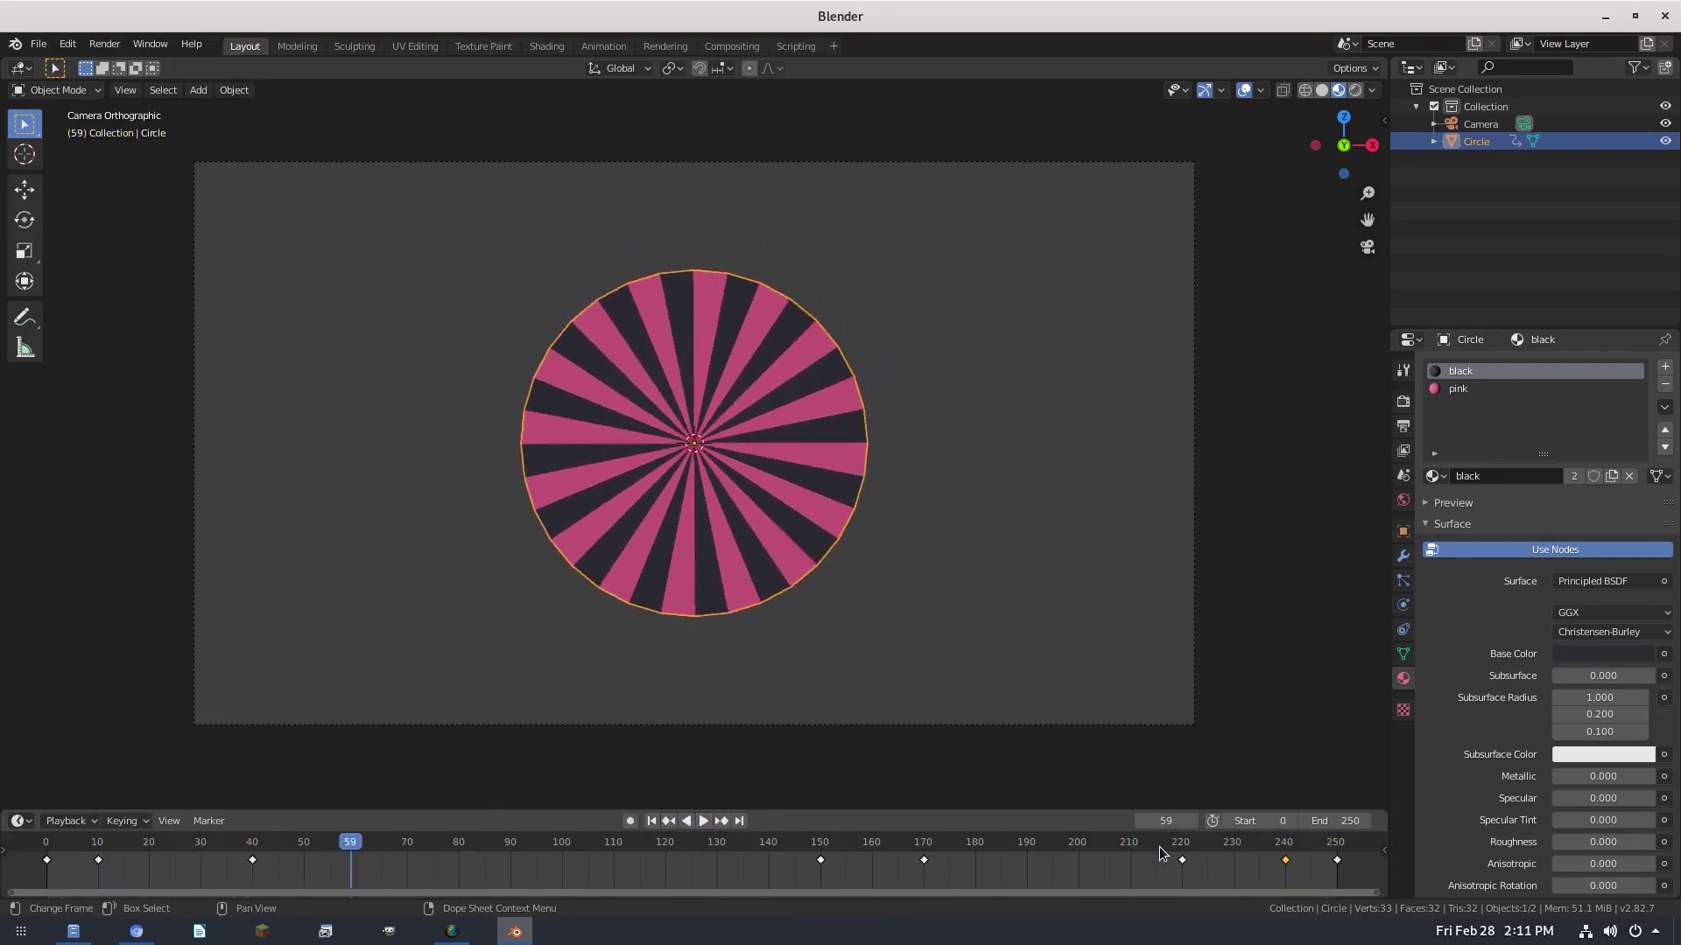
{"action": "left_click_drag", "start_coordinate": [1173, 843], "coordinate": [1026, 843]}
{"action": "left_click", "coordinate": [651, 821]}
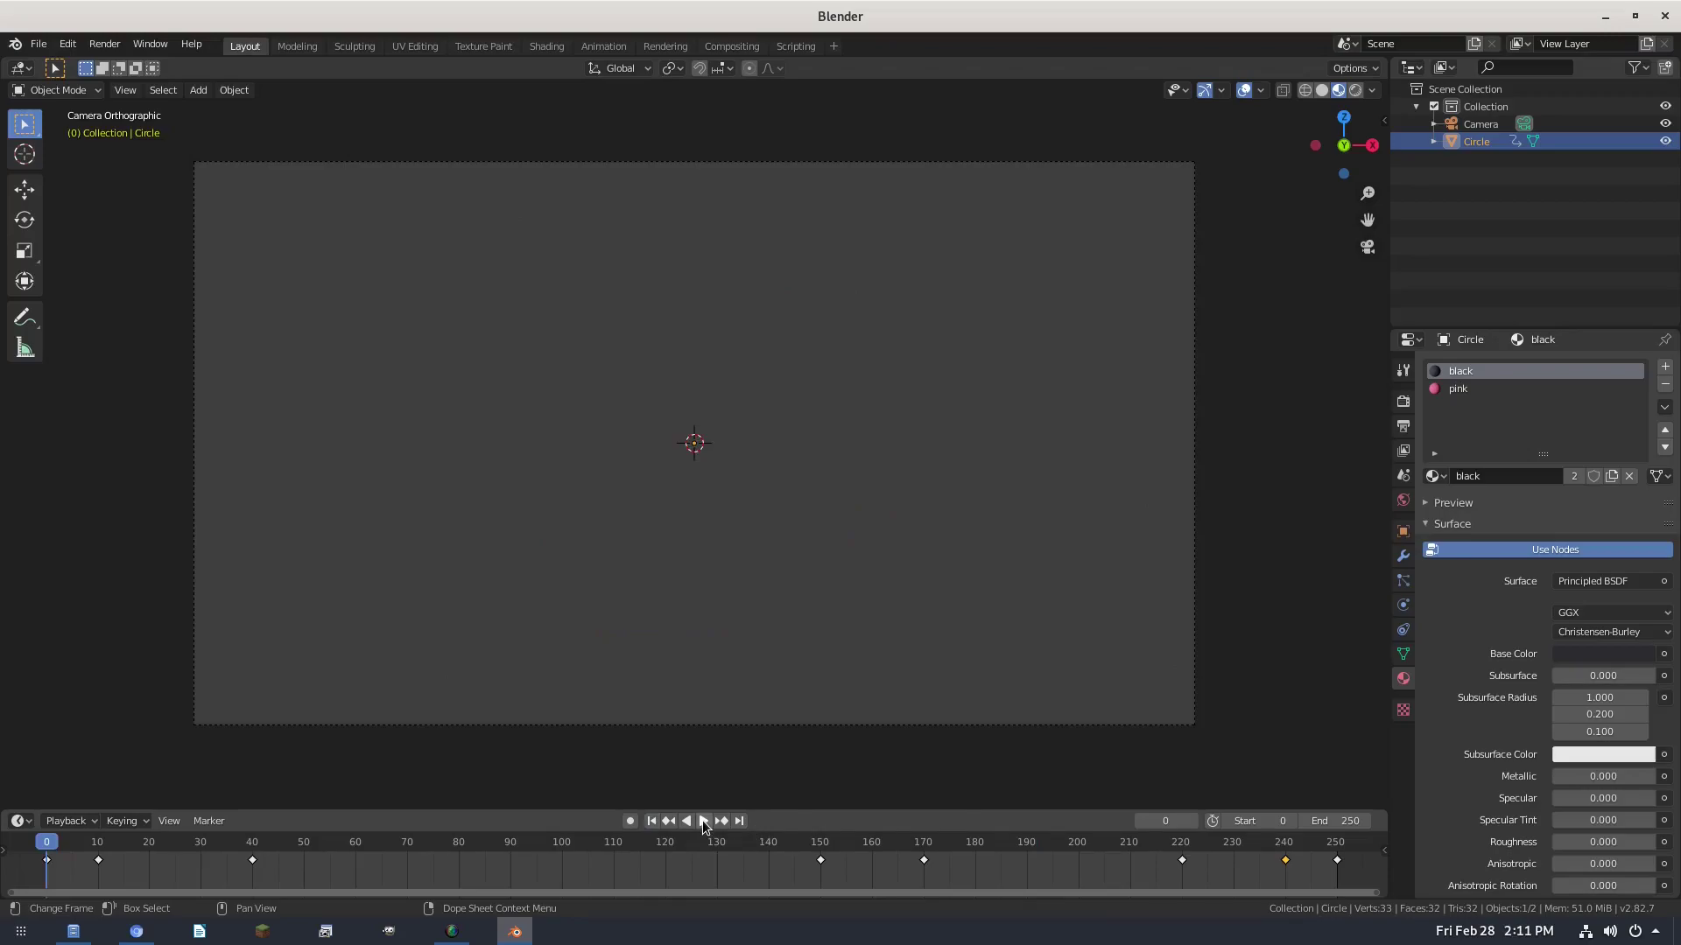
{"action": "left_click", "coordinate": [702, 821]}
- Insert a rotation keyframe for the circle at frame 220
{"action": "left_click", "coordinate": [1182, 843]}
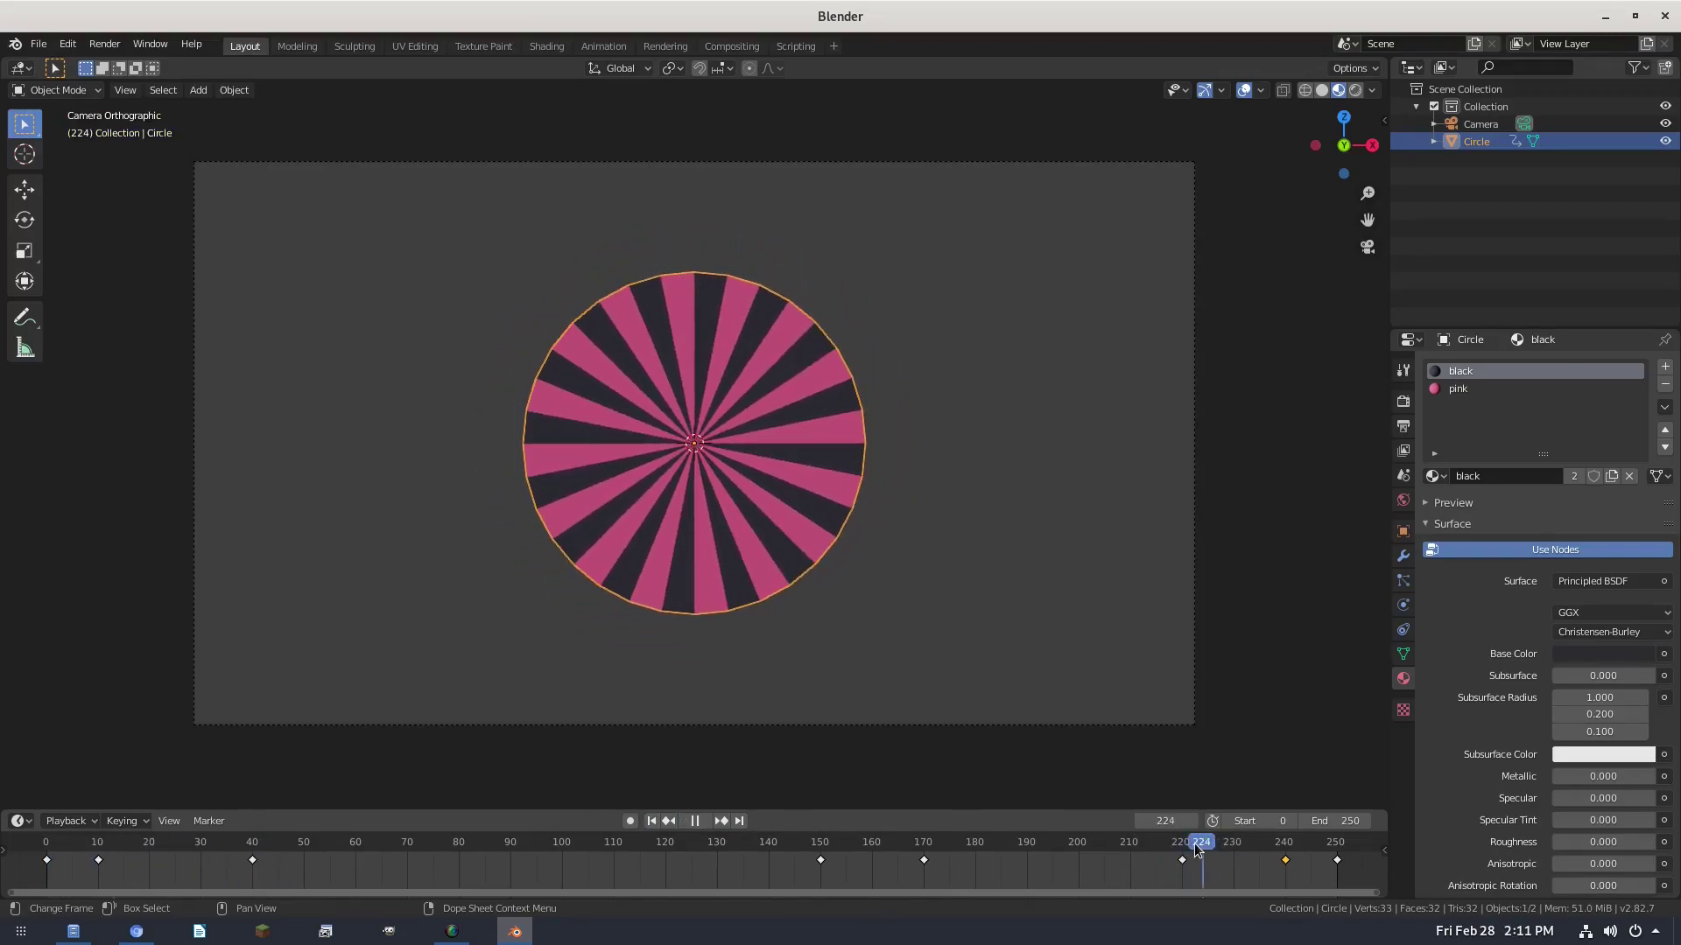
{"action": "key", "text": "space"}
{"action": "key", "text": "i"}
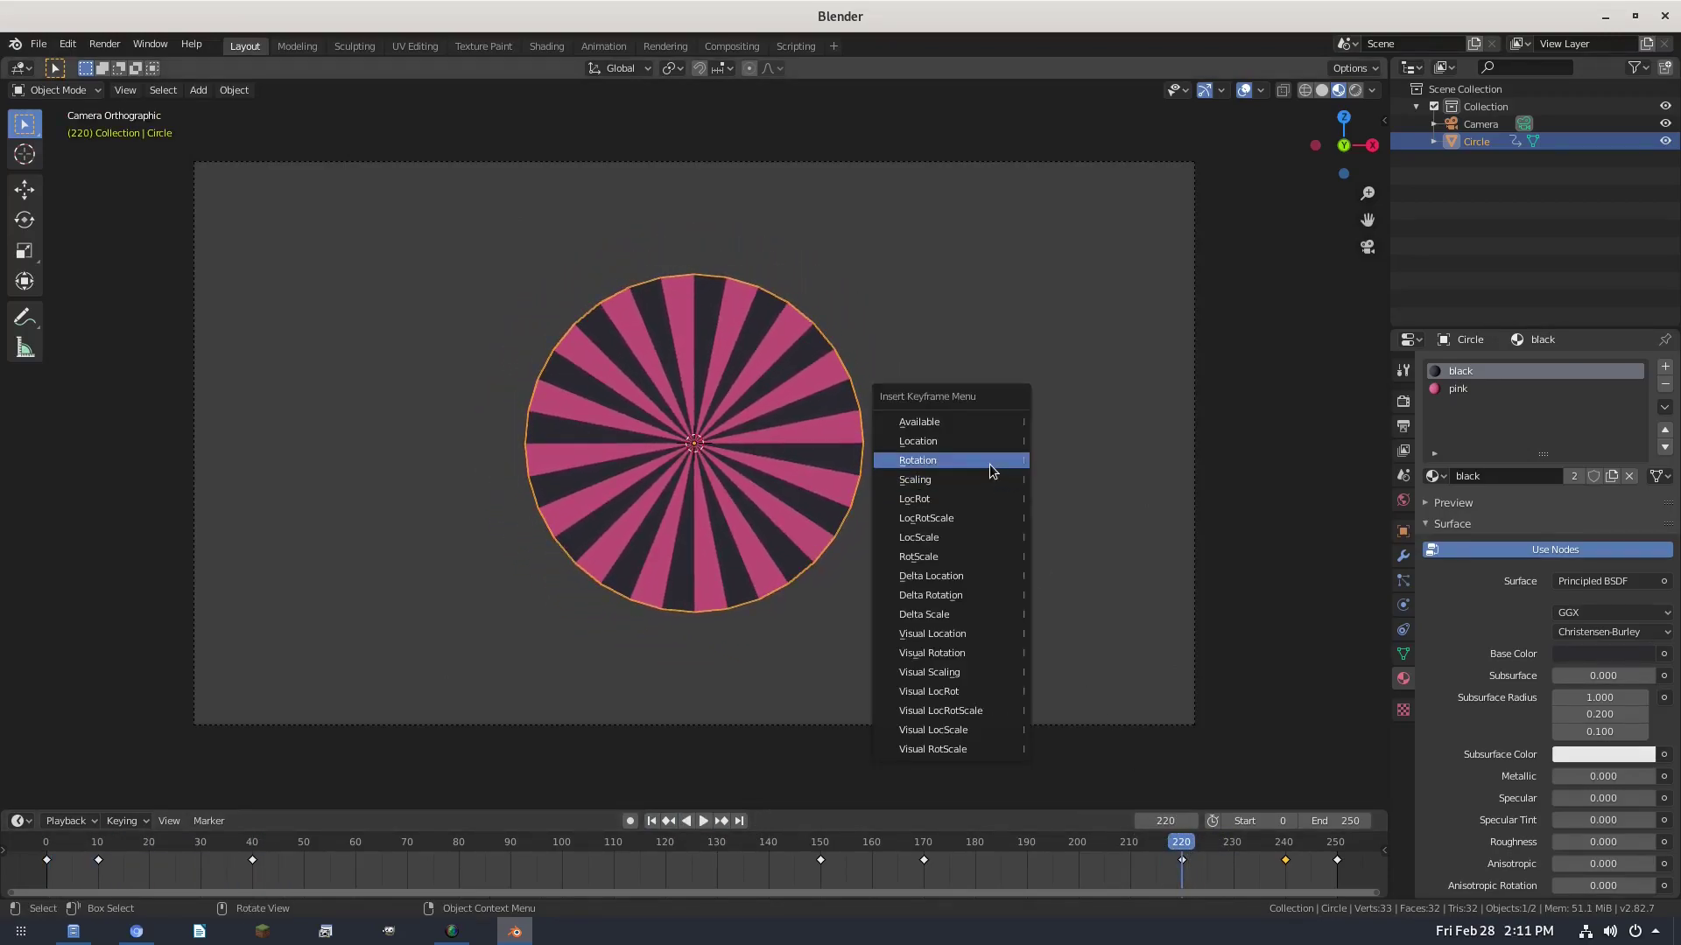
{"action": "left_click", "coordinate": [989, 461]}
- At frame 250, rotate the circle -90° about the global Y axis and insert a rotation keyframe
{"action": "left_click", "coordinate": [1337, 851]}
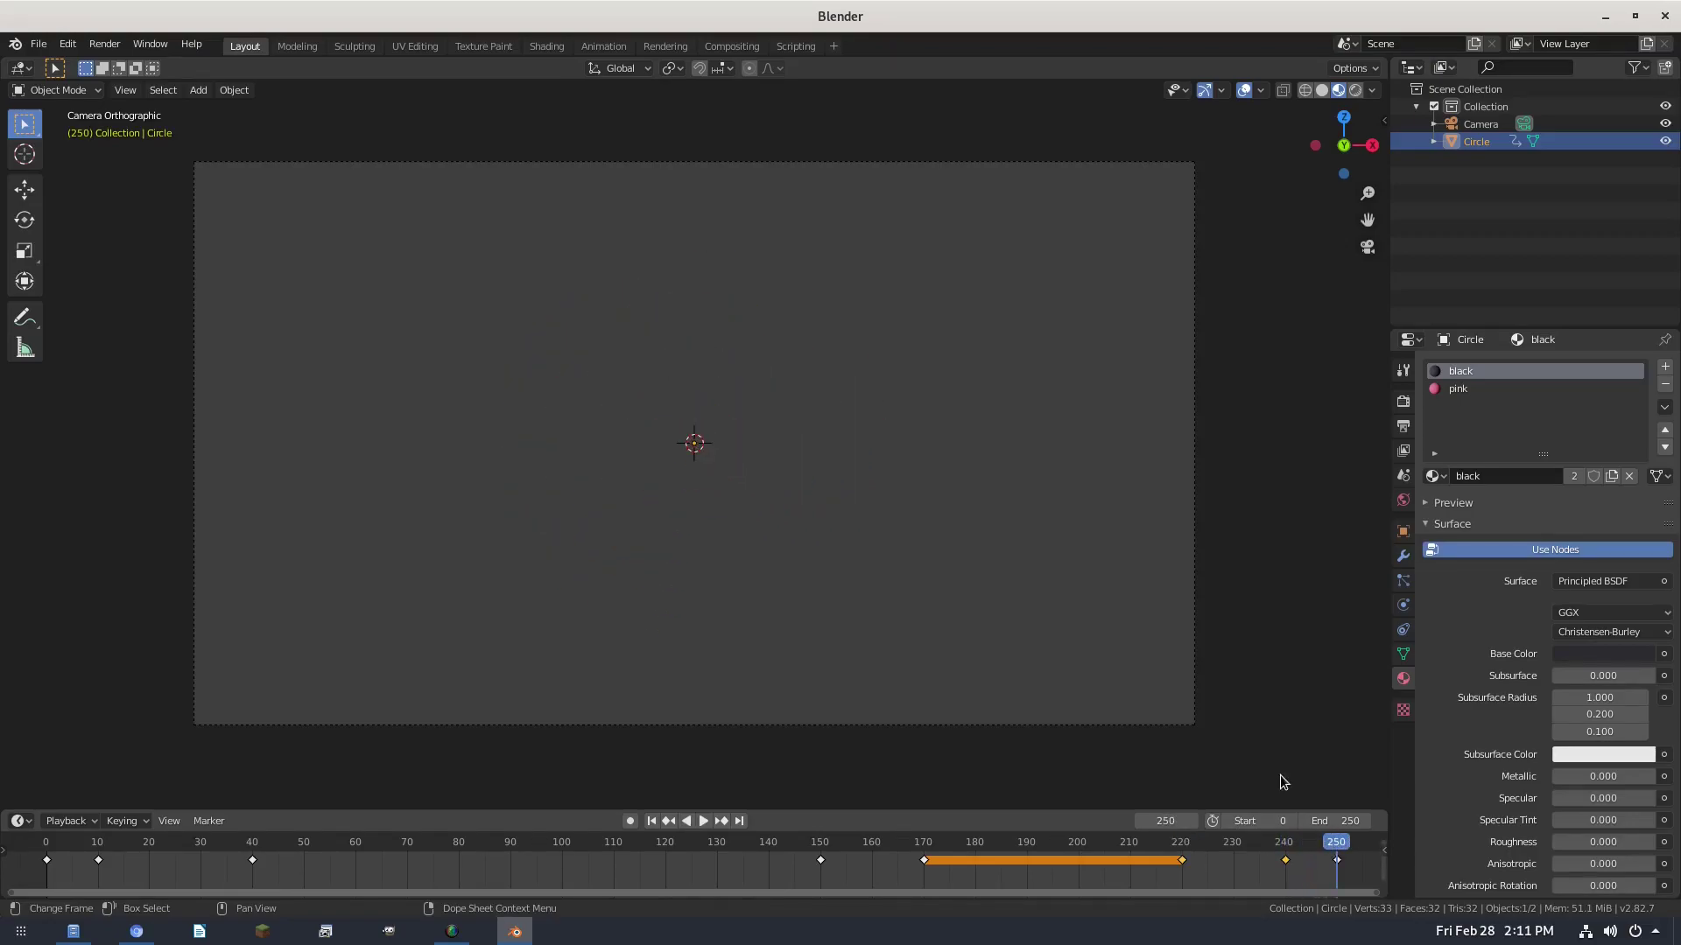
{"action": "key", "text": "space"}
{"action": "type", "text": "ry"}
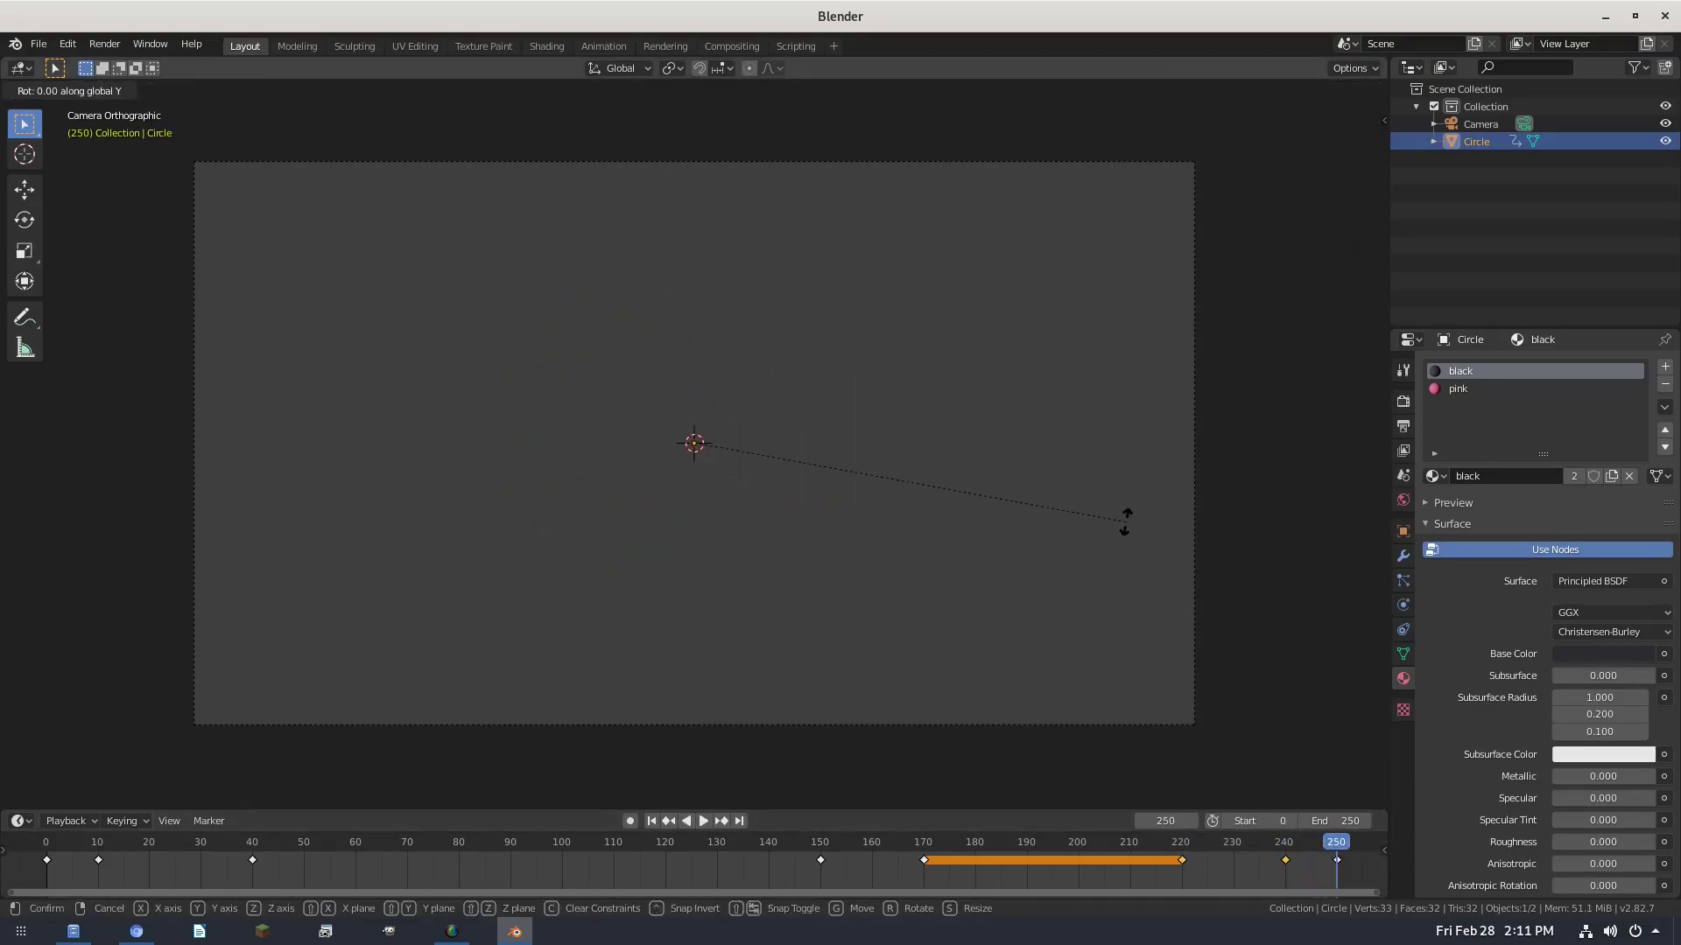
{"action": "type", "text": "90"}
{"action": "left_click", "coordinate": [1125, 522]}
{"action": "key", "text": "i"}
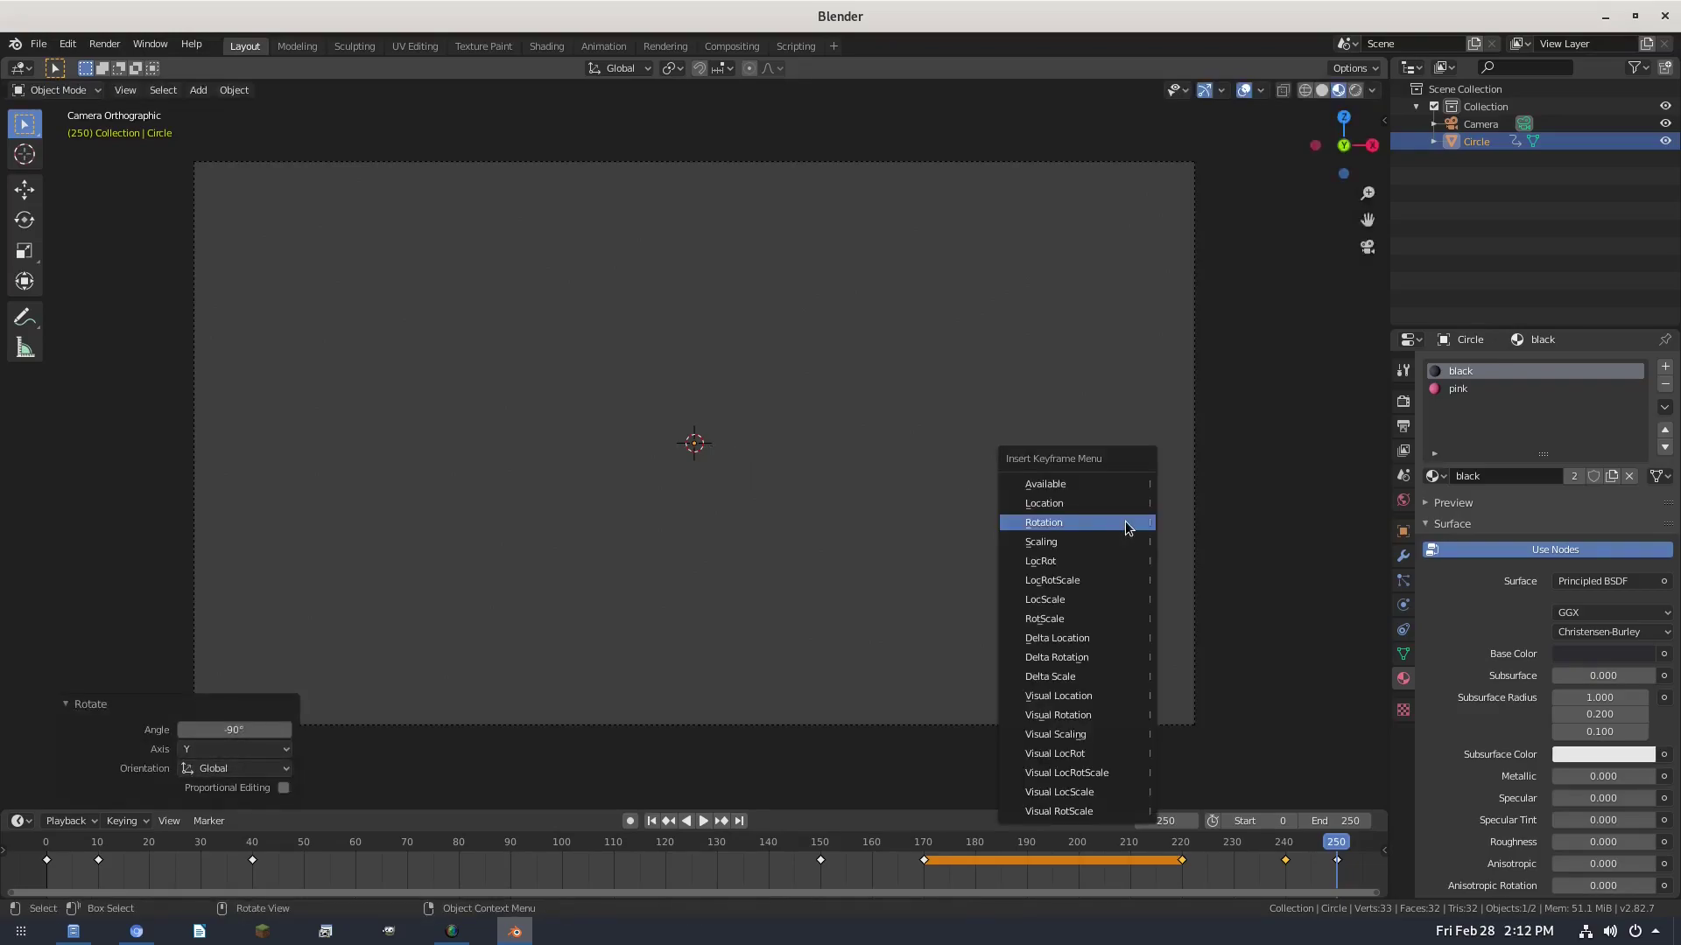
{"action": "left_click", "coordinate": [1128, 524]}
- Play the complete circle animation from frame 0 to review both the entrance and the exit
{"action": "left_click", "coordinate": [651, 820]}
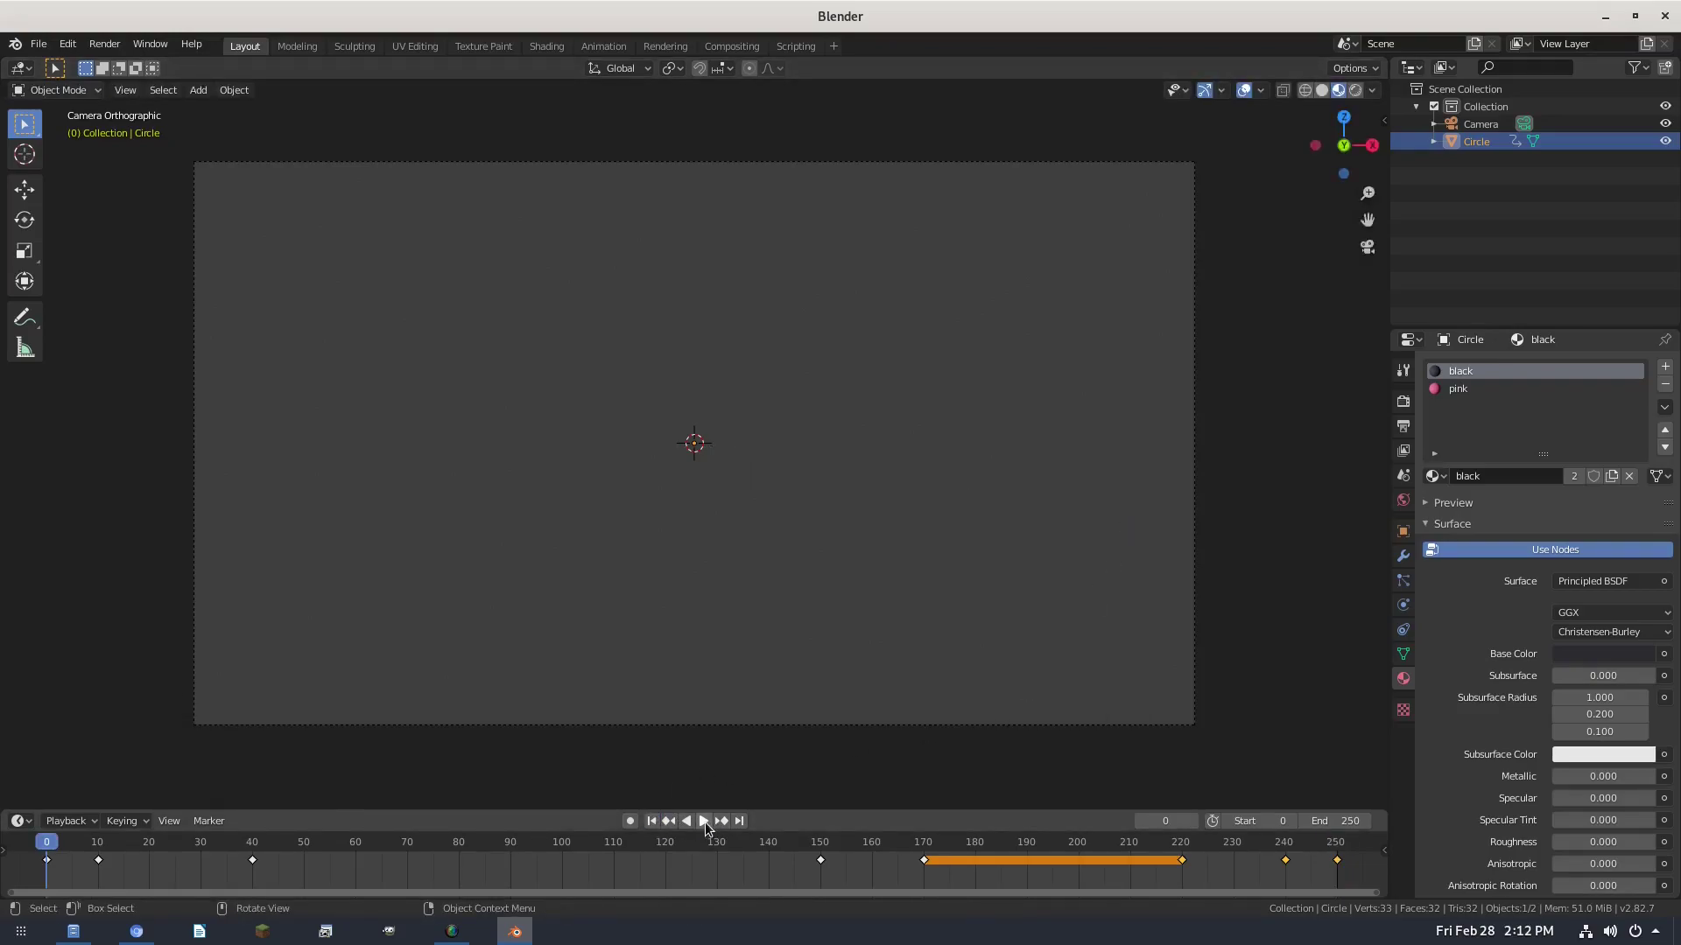
{"action": "left_click", "coordinate": [704, 821]}
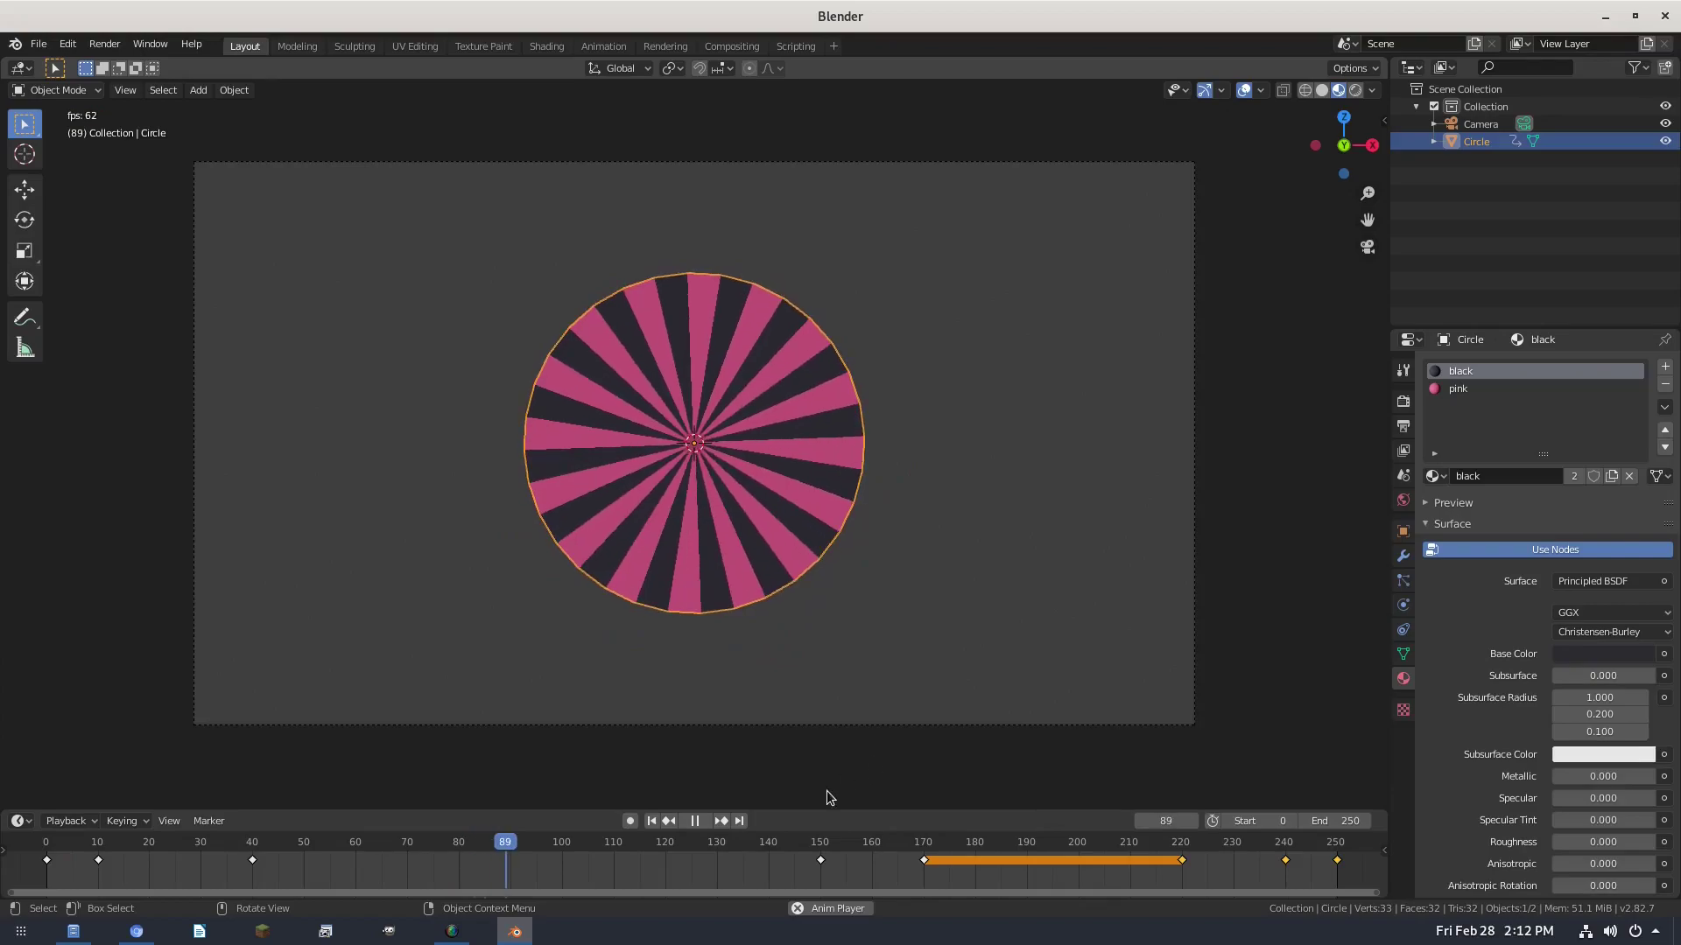
- Stop the playback at frame 145, view the circle from an angle and turn on snapping
{"action": "left_click", "coordinate": [688, 823]}
{"action": "middle_click_drag", "start_coordinate": [656, 630], "coordinate": [749, 552]}
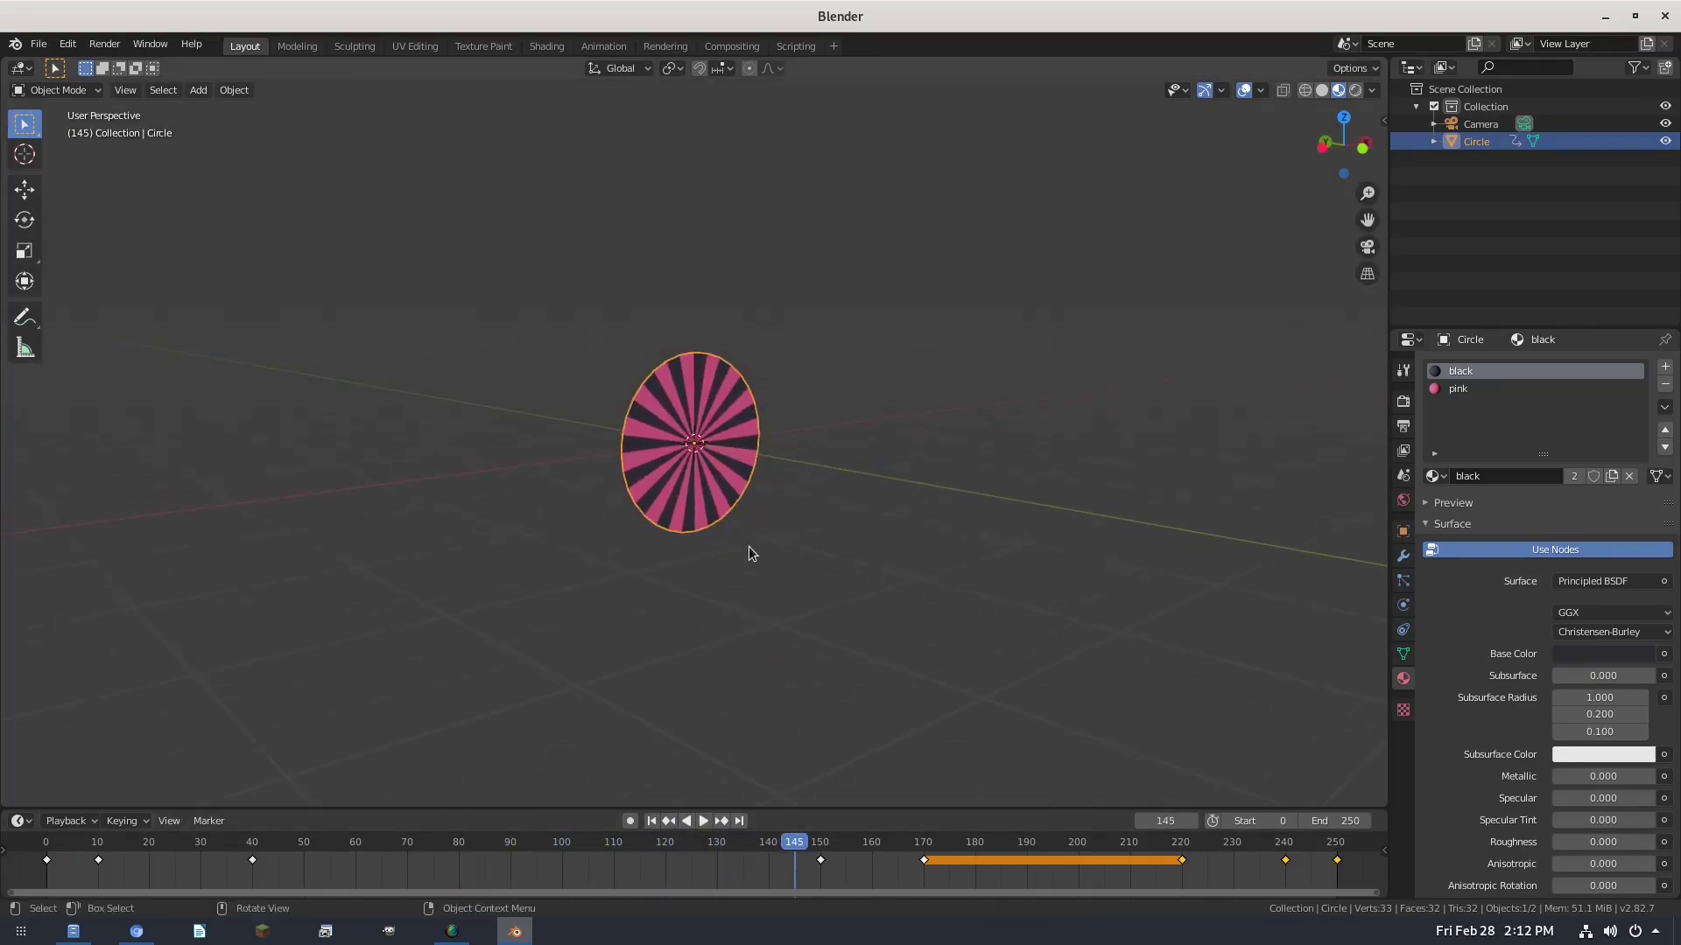
{"action": "scroll", "coordinate": [723, 417], "scroll_direction": "up", "scroll_amount": 4}
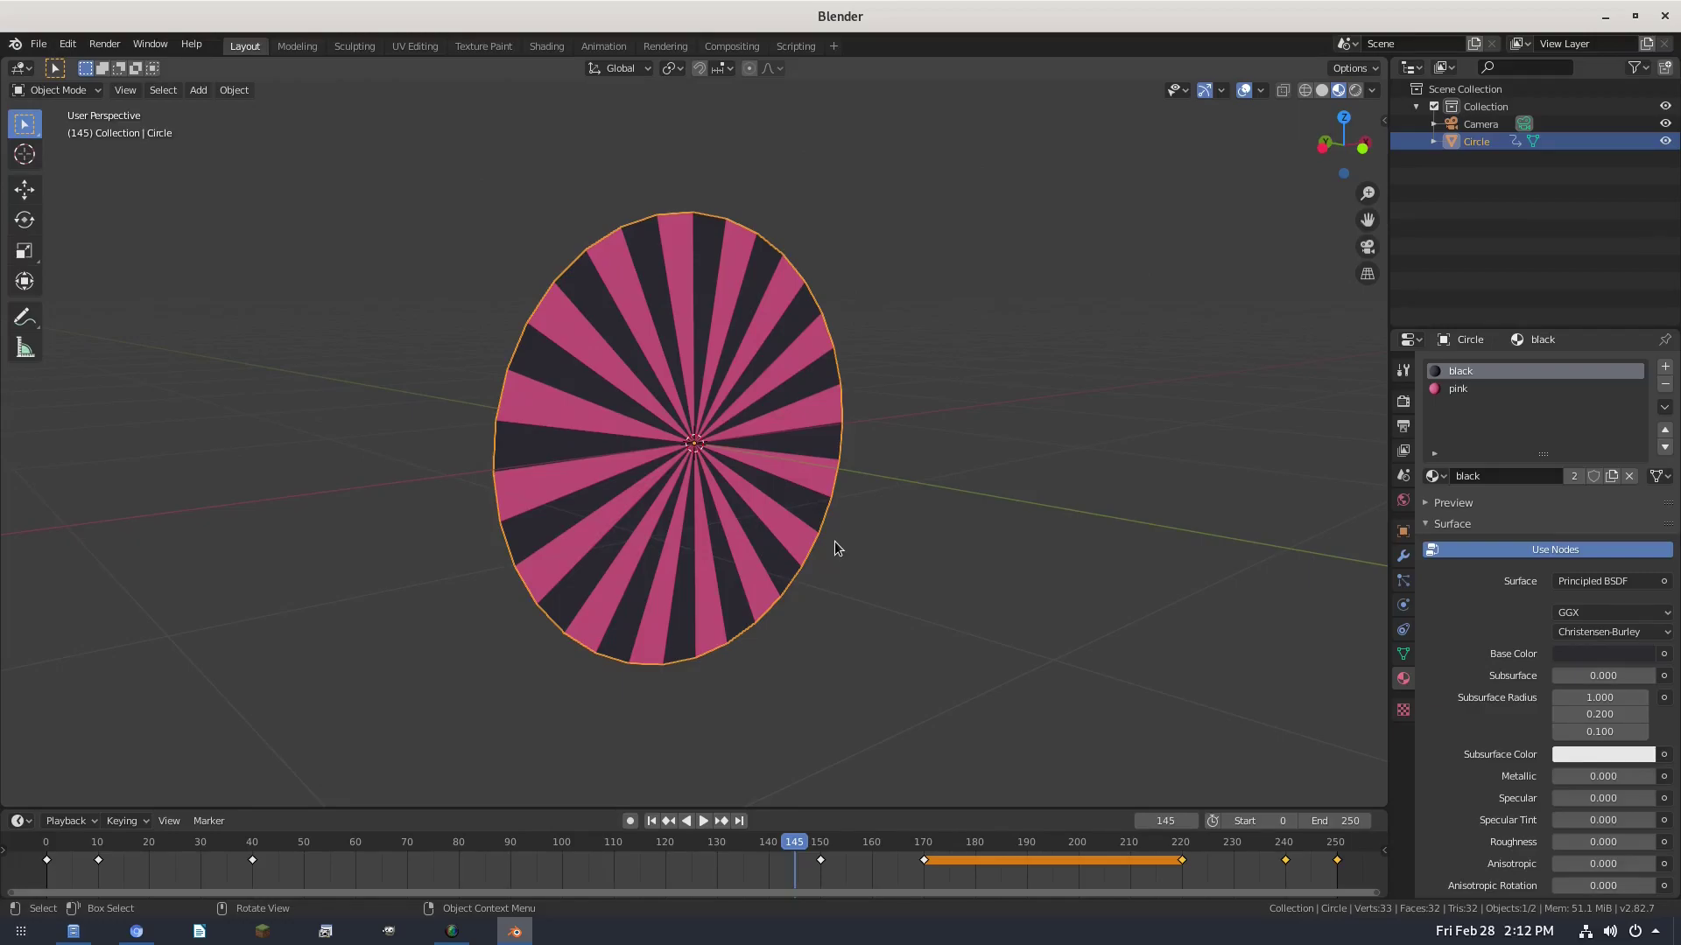
{"action": "middle_click_drag", "start_coordinate": [834, 541], "coordinate": [891, 541]}
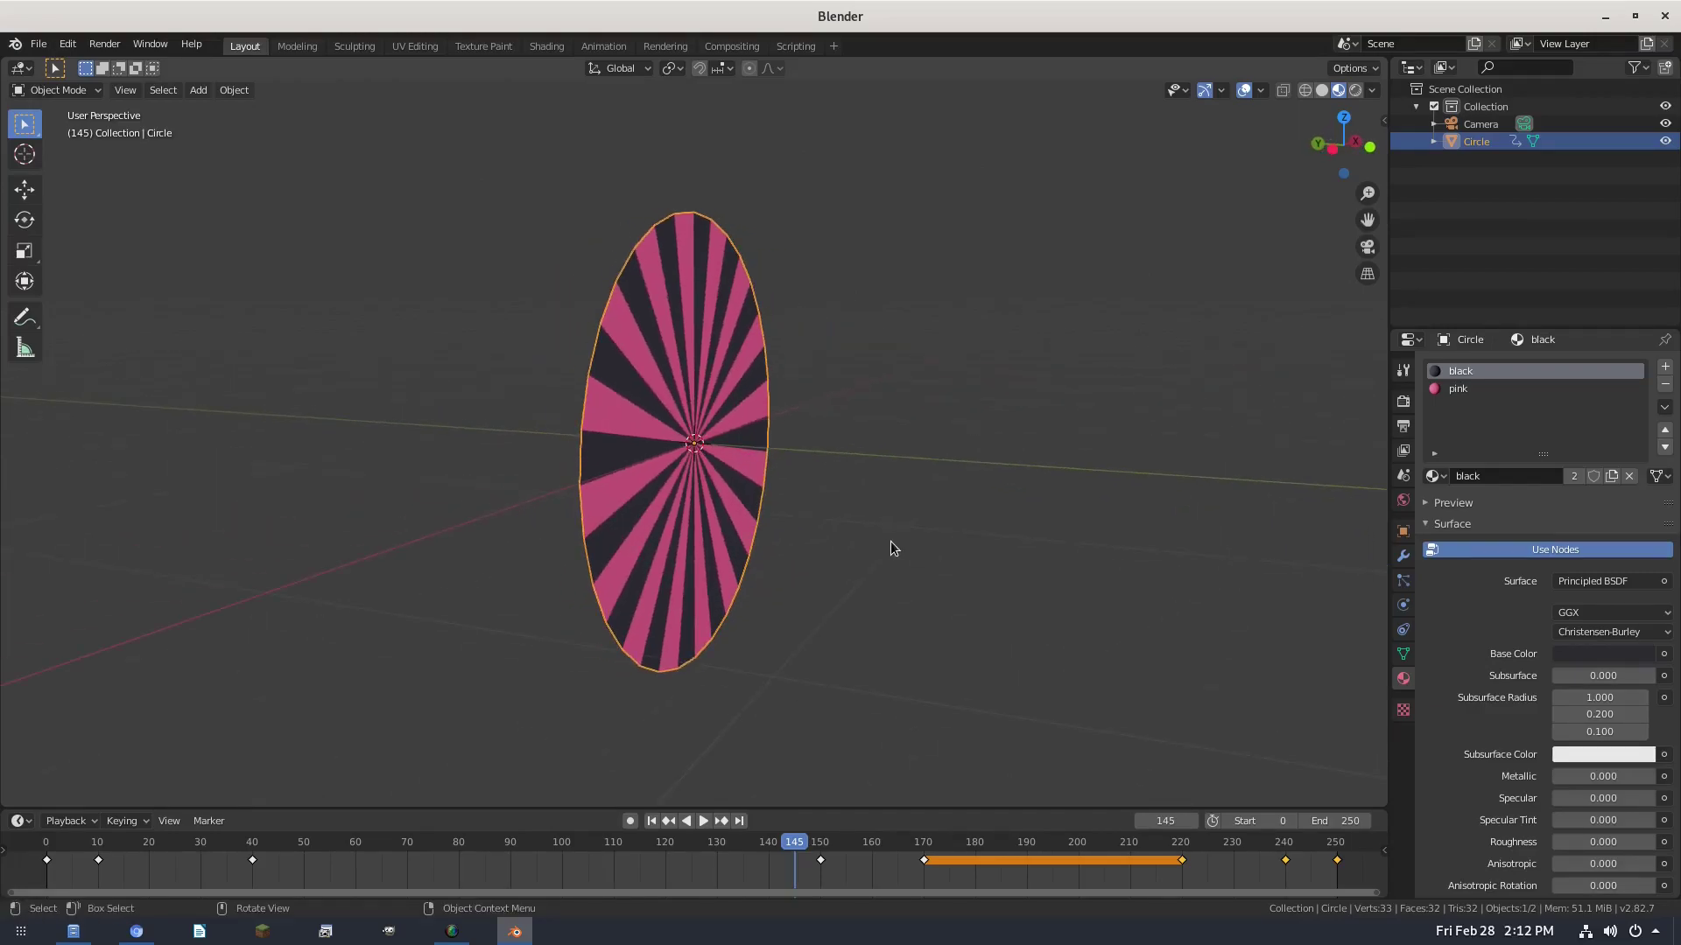
{"action": "left_click", "coordinate": [700, 68]}
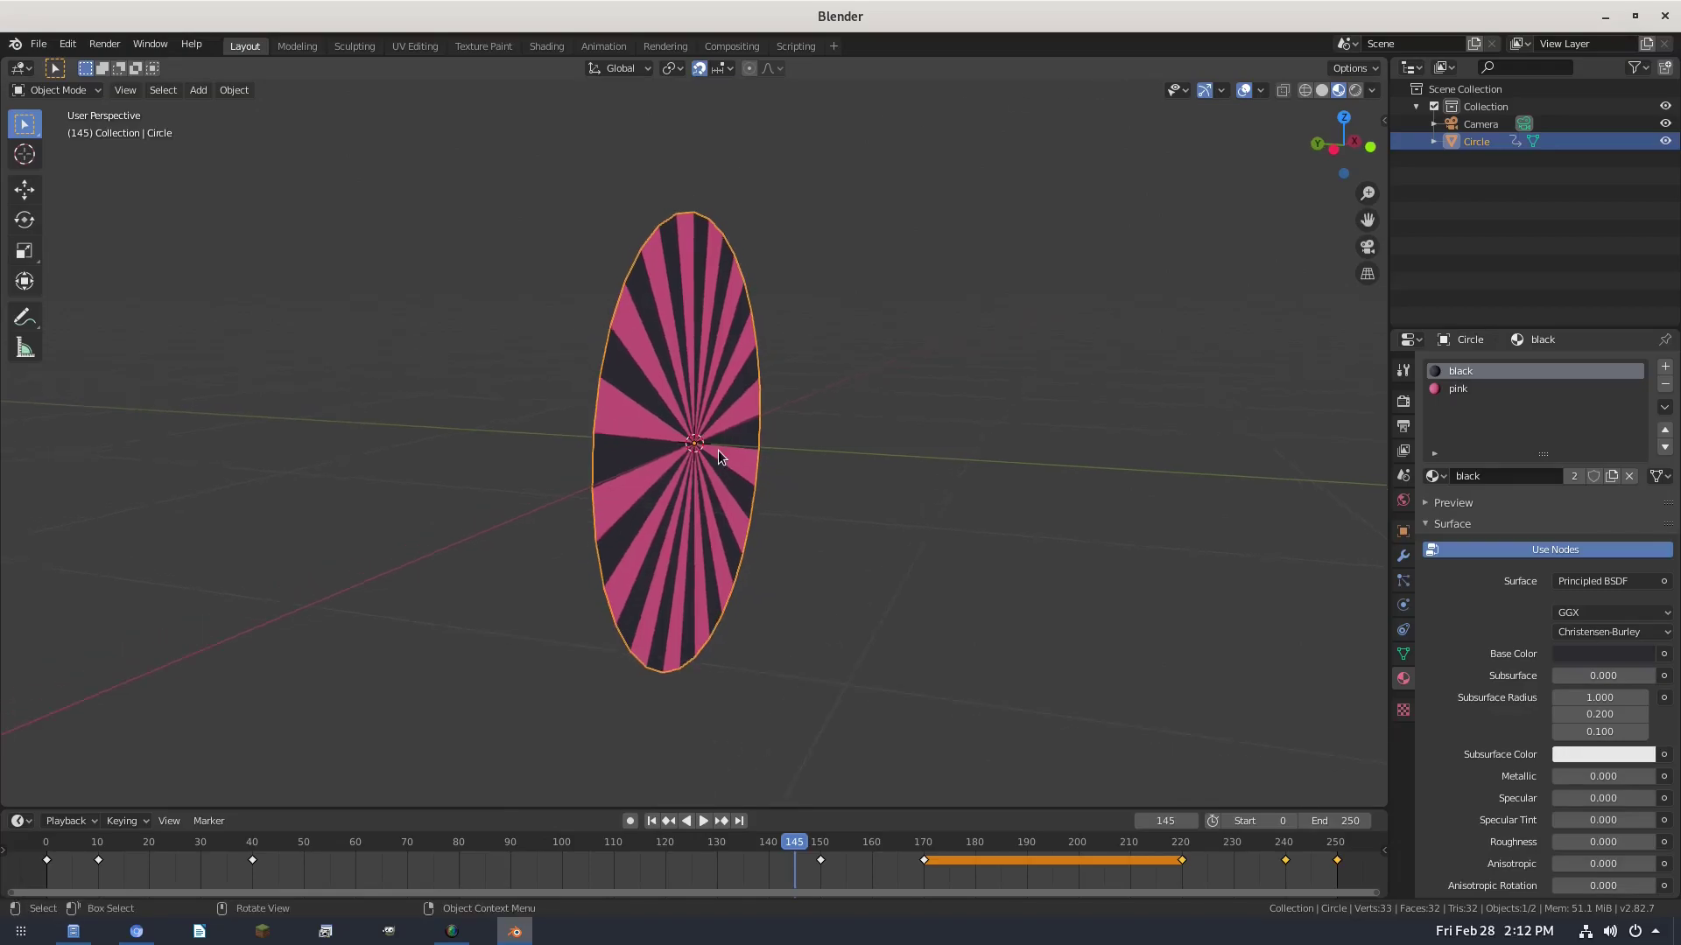
{"action": "key", "text": "shift+d"}
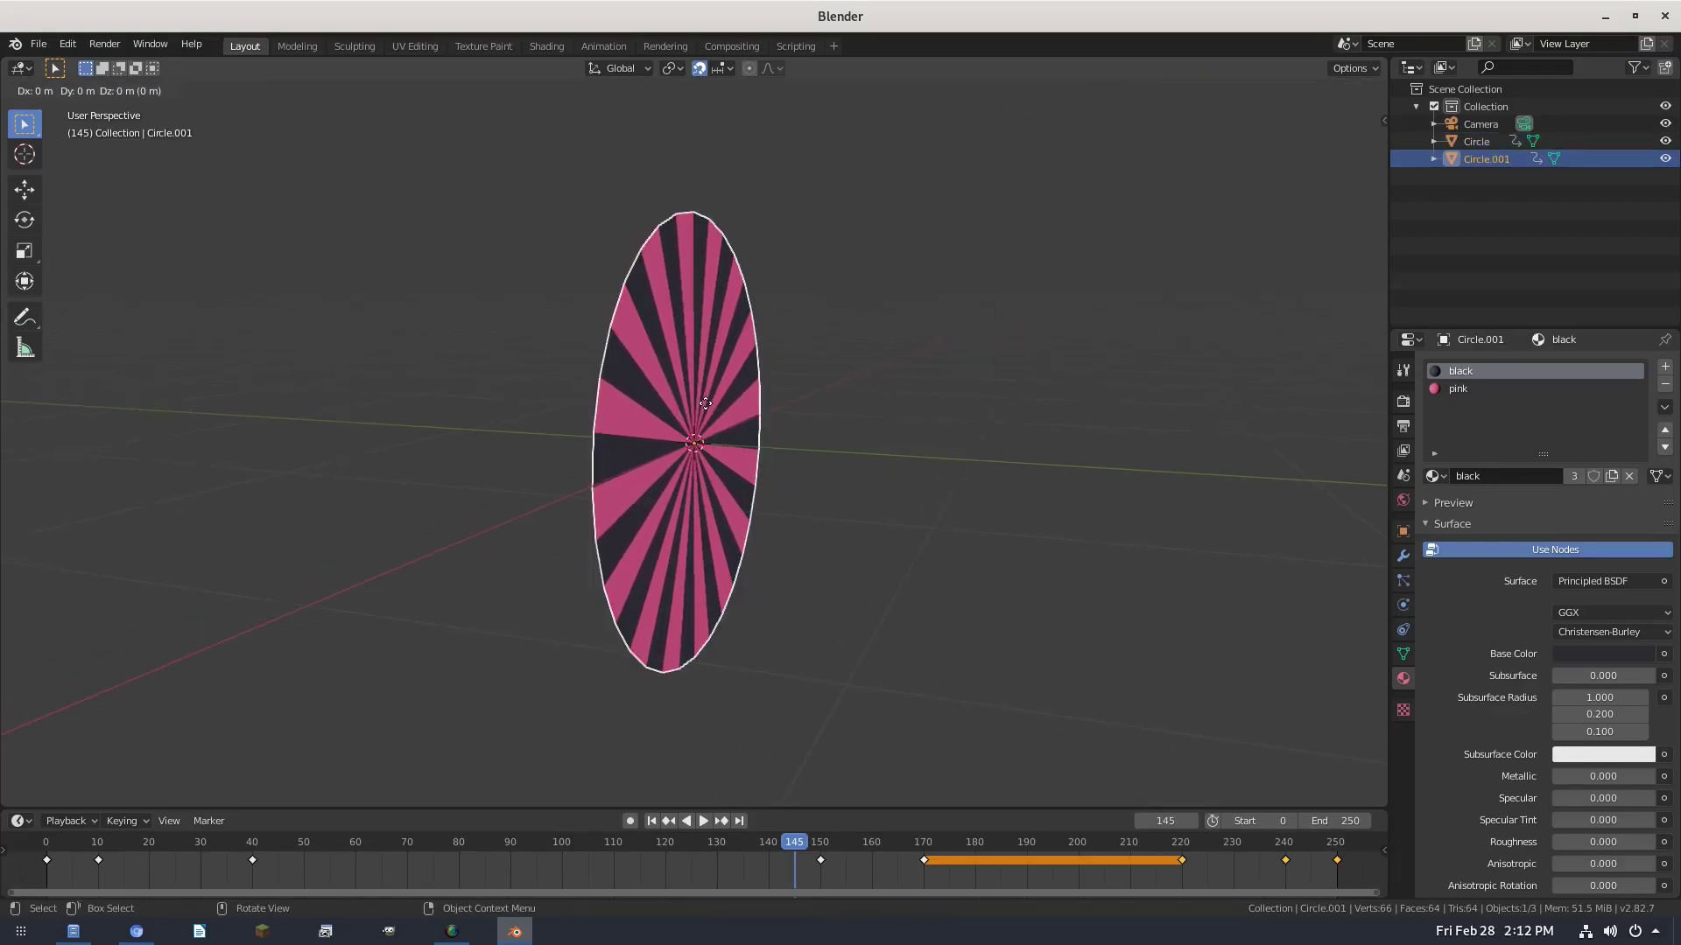
{"action": "right_click", "coordinate": [973, 459]}
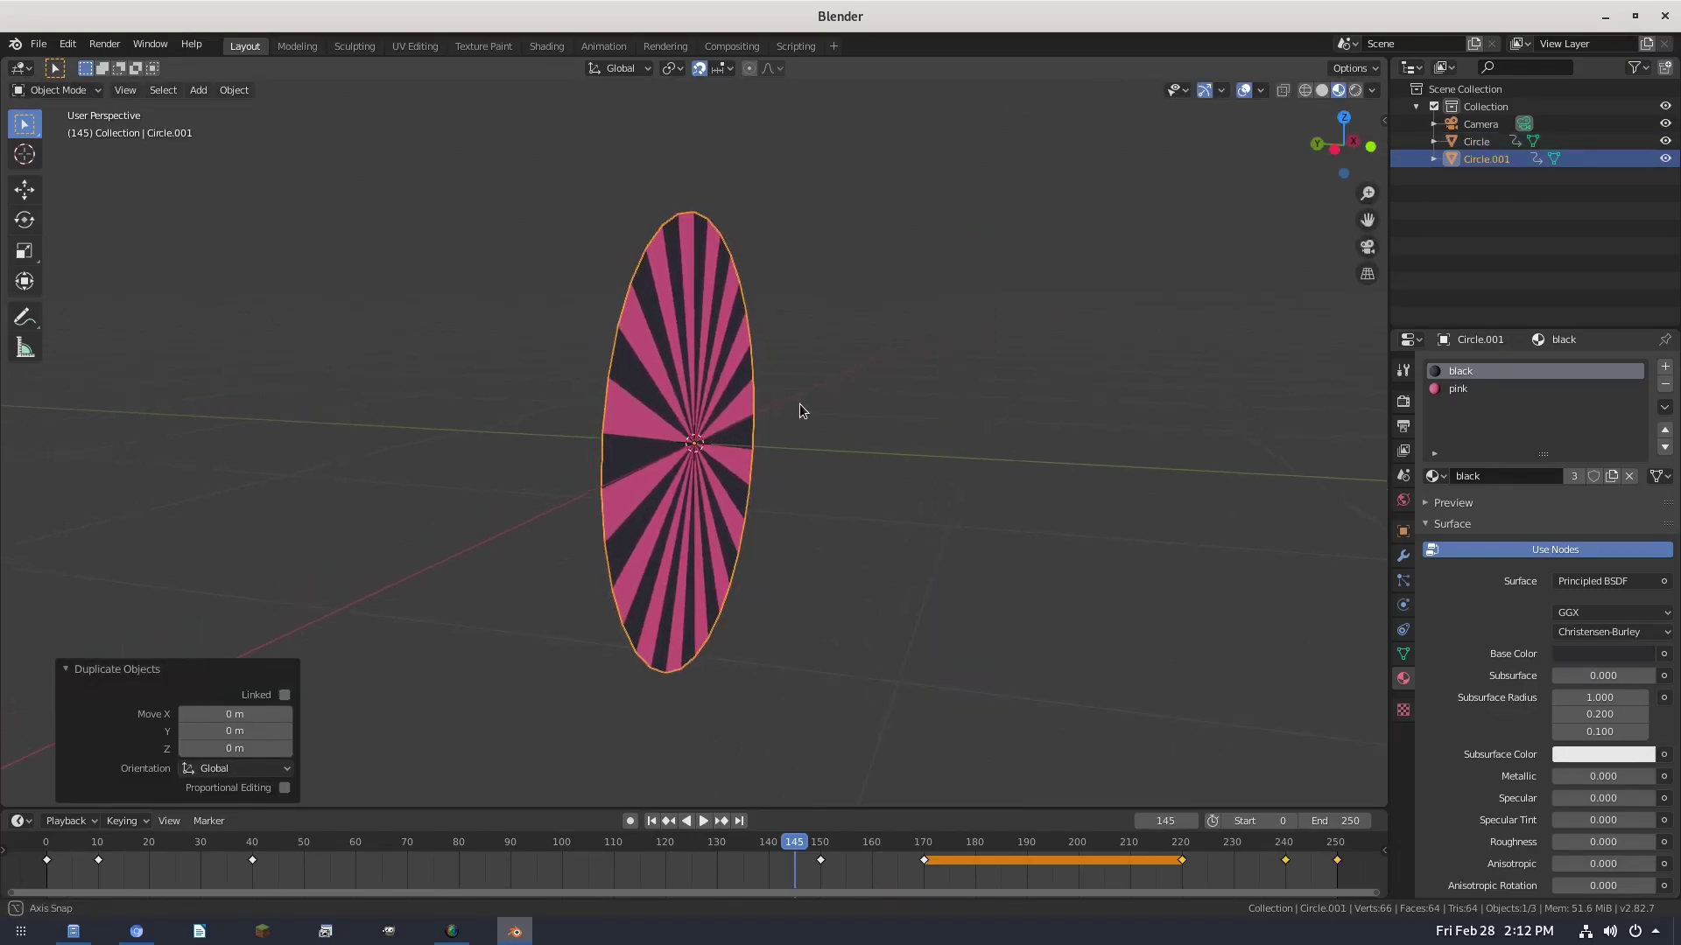
{"action": "key", "text": "Delete"}
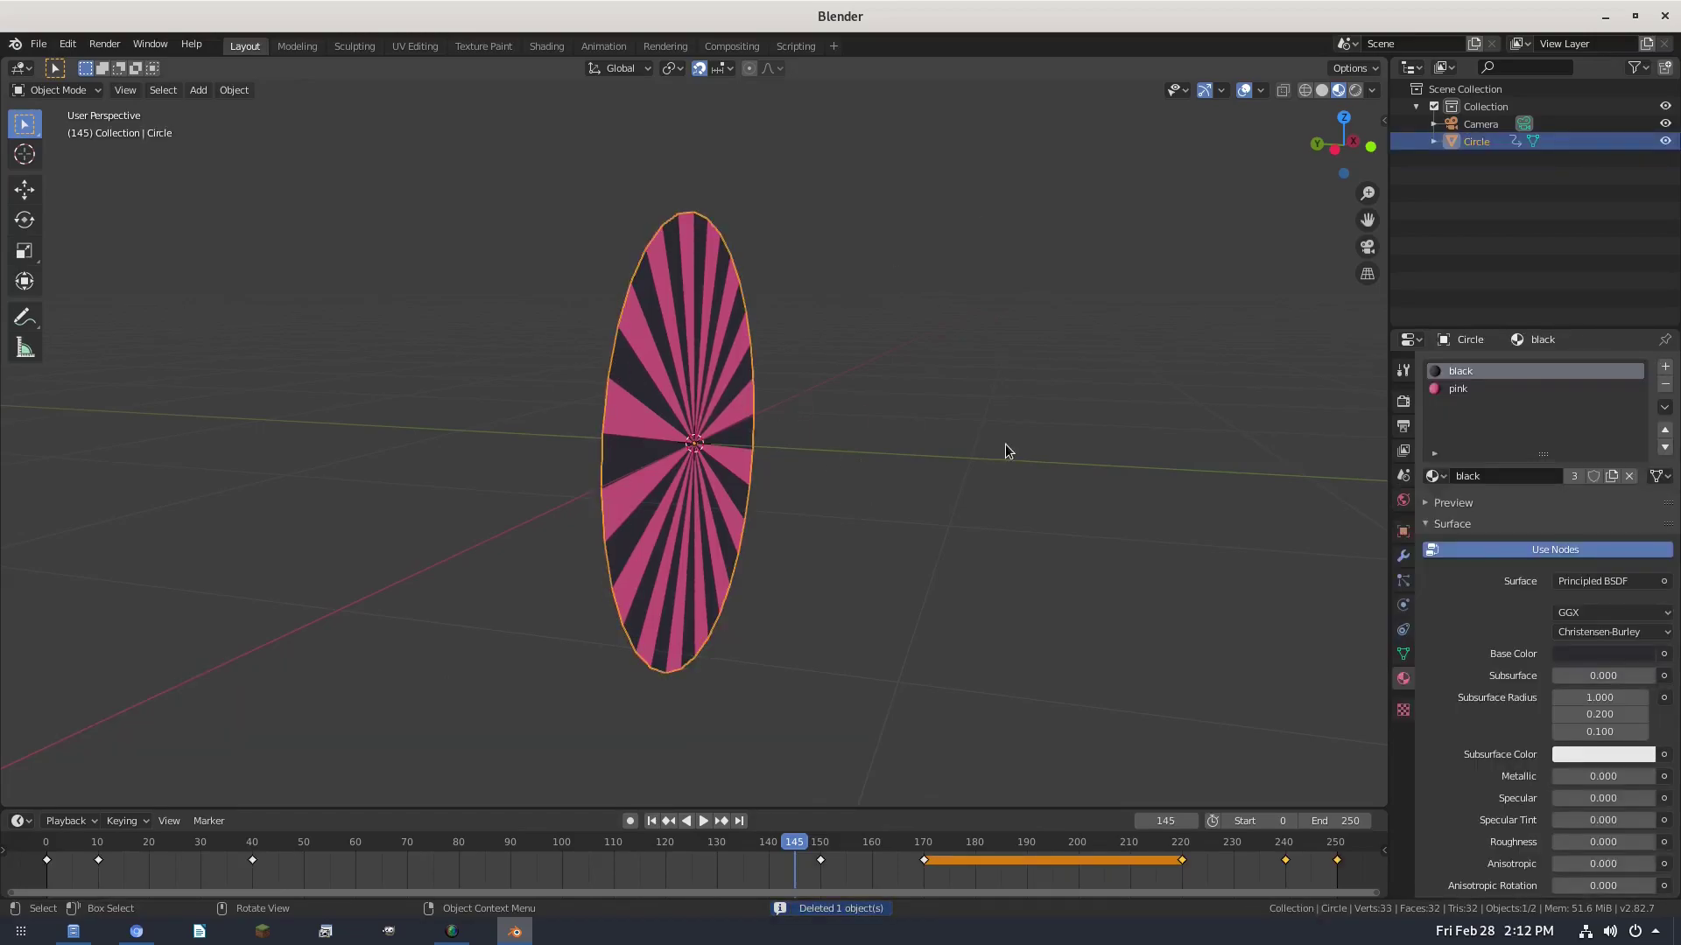
- Reduce the viewport grid scale to get finer increments for snapping
{"action": "left_click", "coordinate": [1261, 91]}
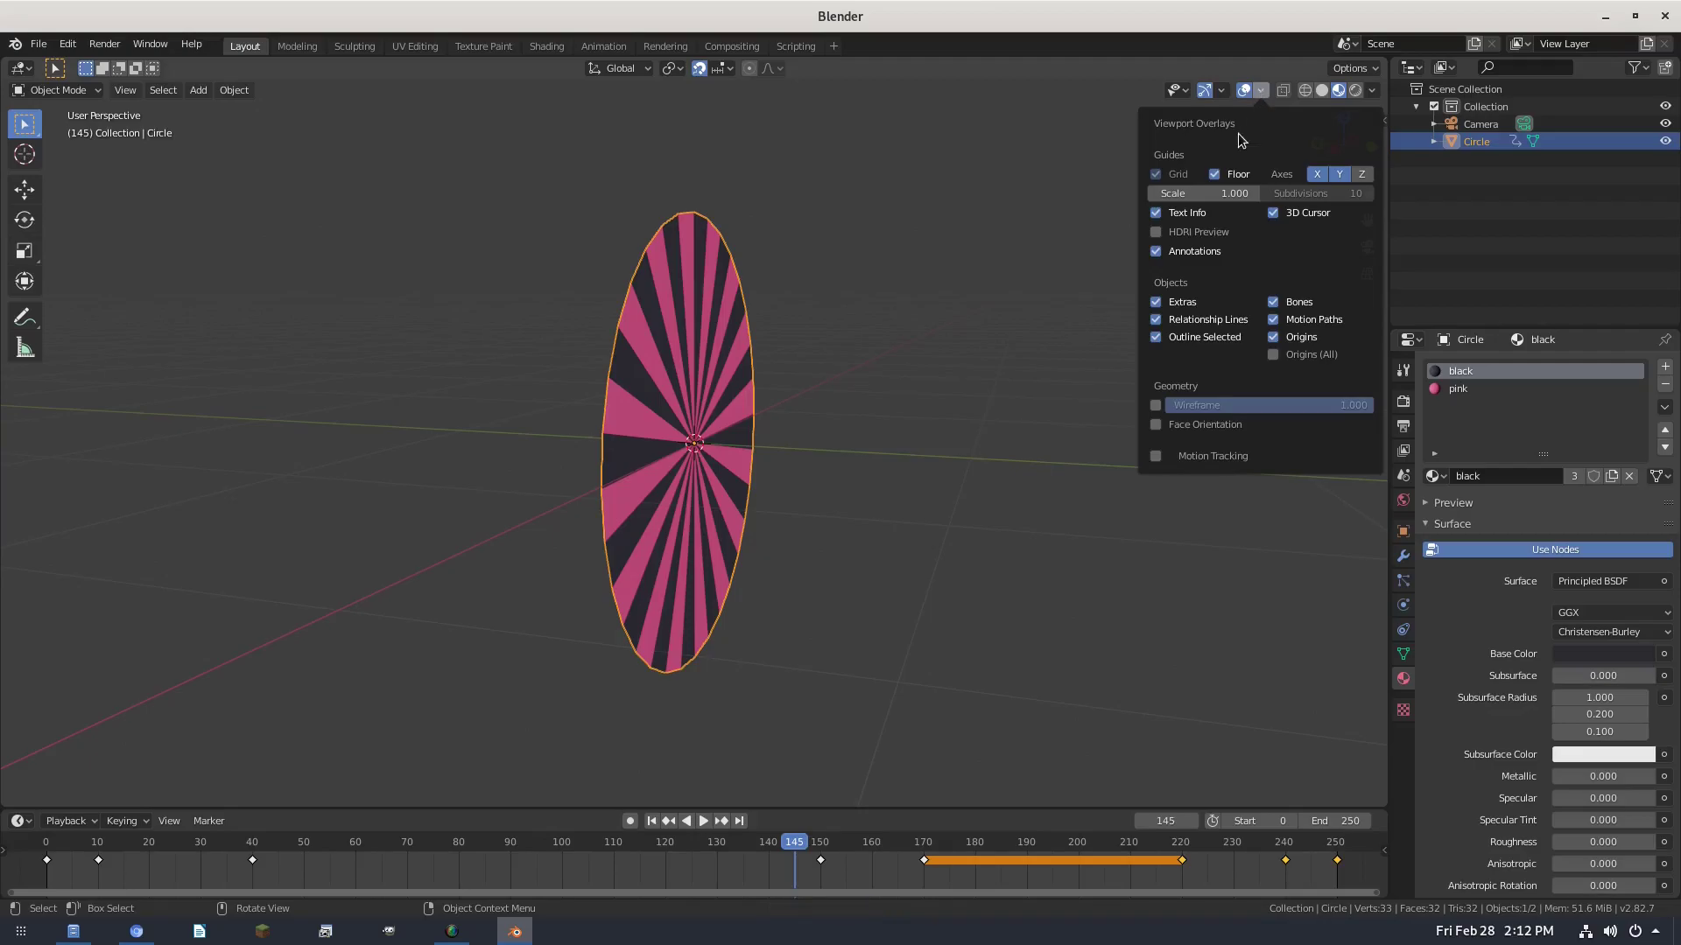
{"action": "left_click", "coordinate": [1198, 194]}
{"action": "key", "text": "Return"}
- Duplicate the circle and offset the copy 0.1 m along the global Y axis
{"action": "middle_click_drag", "start_coordinate": [660, 401], "coordinate": [680, 455]}
{"action": "scroll", "coordinate": [791, 444], "scroll_direction": "up", "scroll_amount": 3}
{"action": "key", "text": "shift+d"}
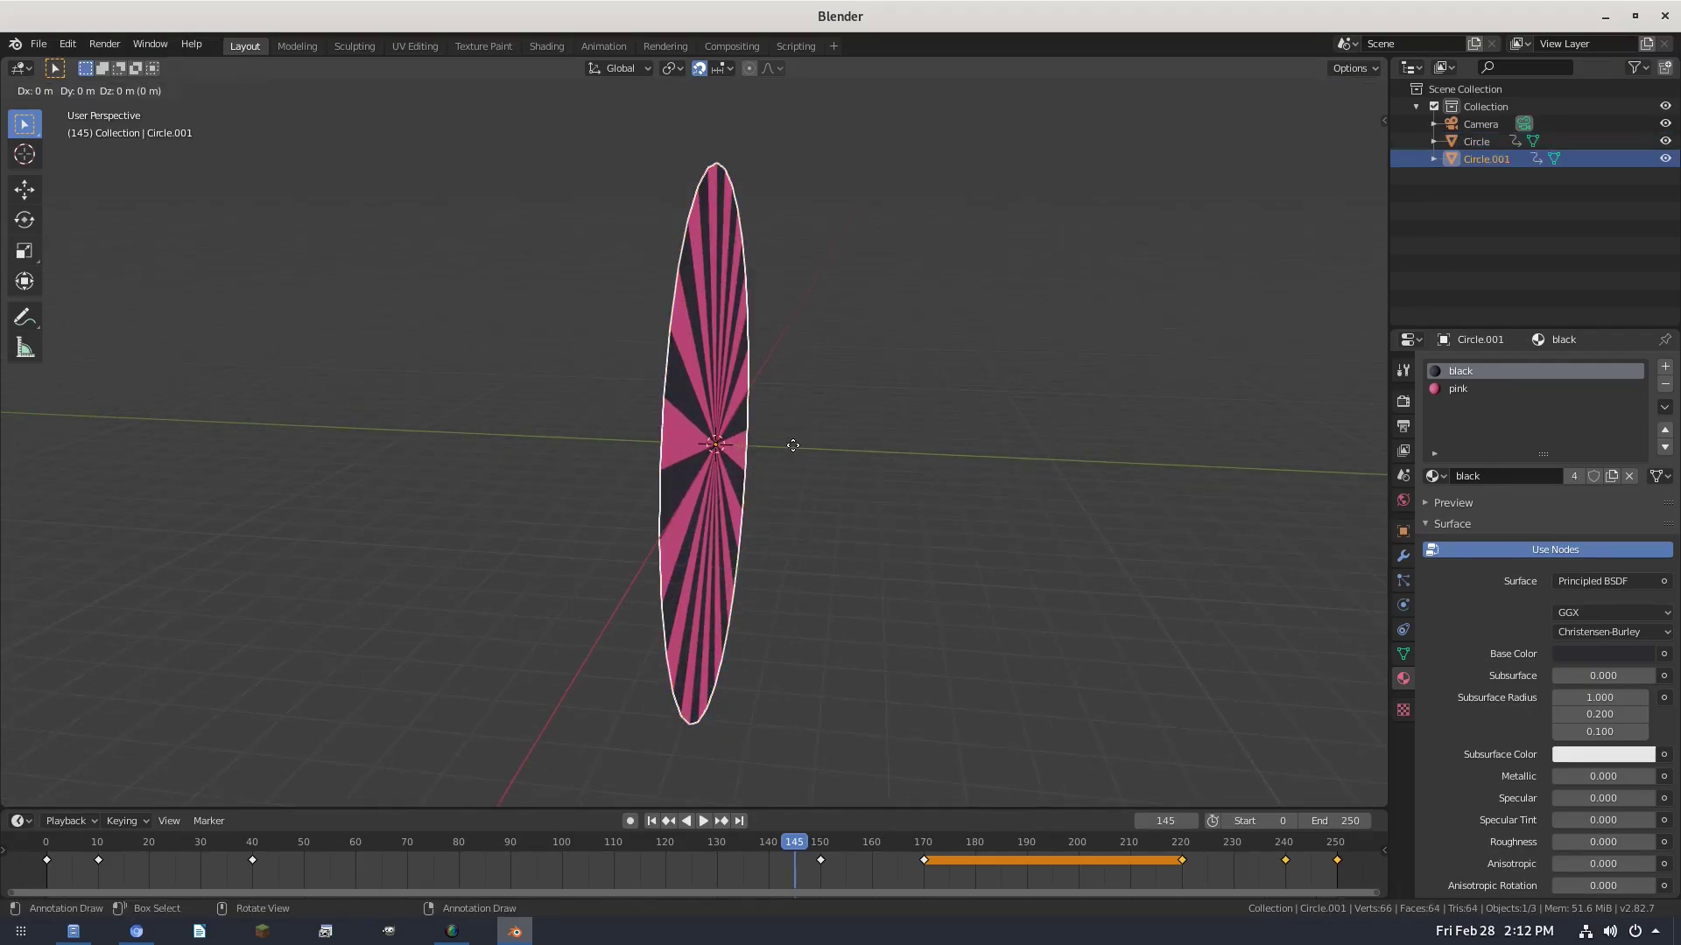
{"action": "key", "text": "y"}
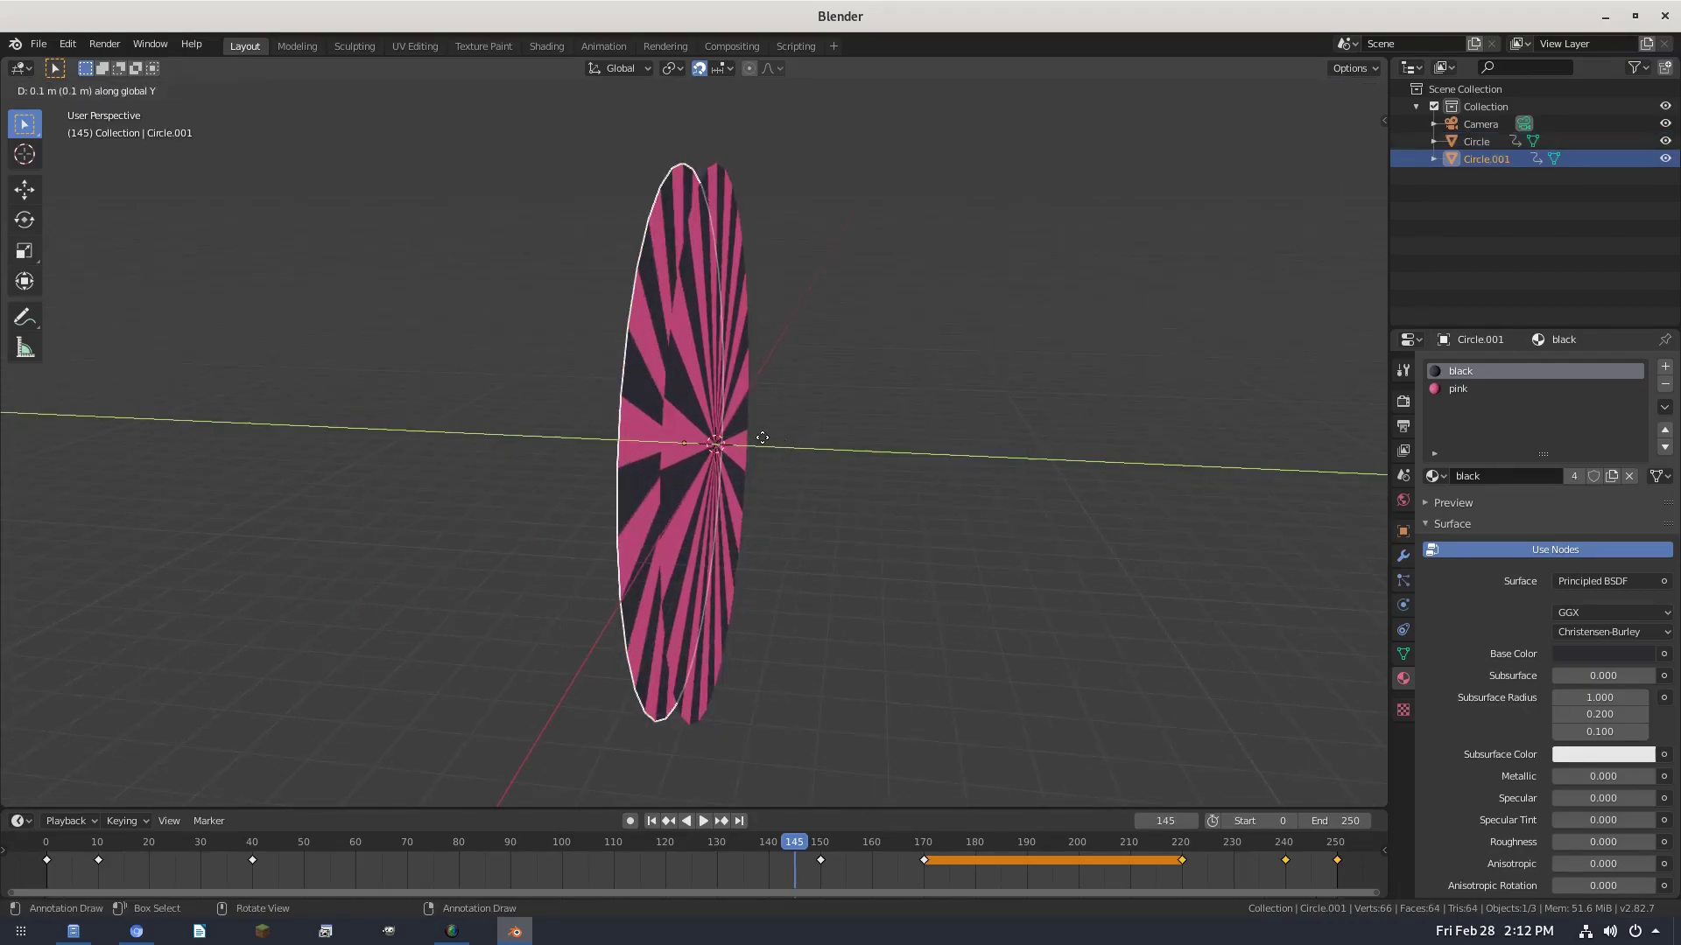
{"action": "type", "text": ".1"}
{"action": "key", "text": "Return"}
{"action": "middle_click_drag", "start_coordinate": [783, 443], "coordinate": [709, 438]}
- Try moving the copied circle 3.5 m along the global Y axis and check its size through the orthographic camera
{"action": "key", "text": "KP_0"}
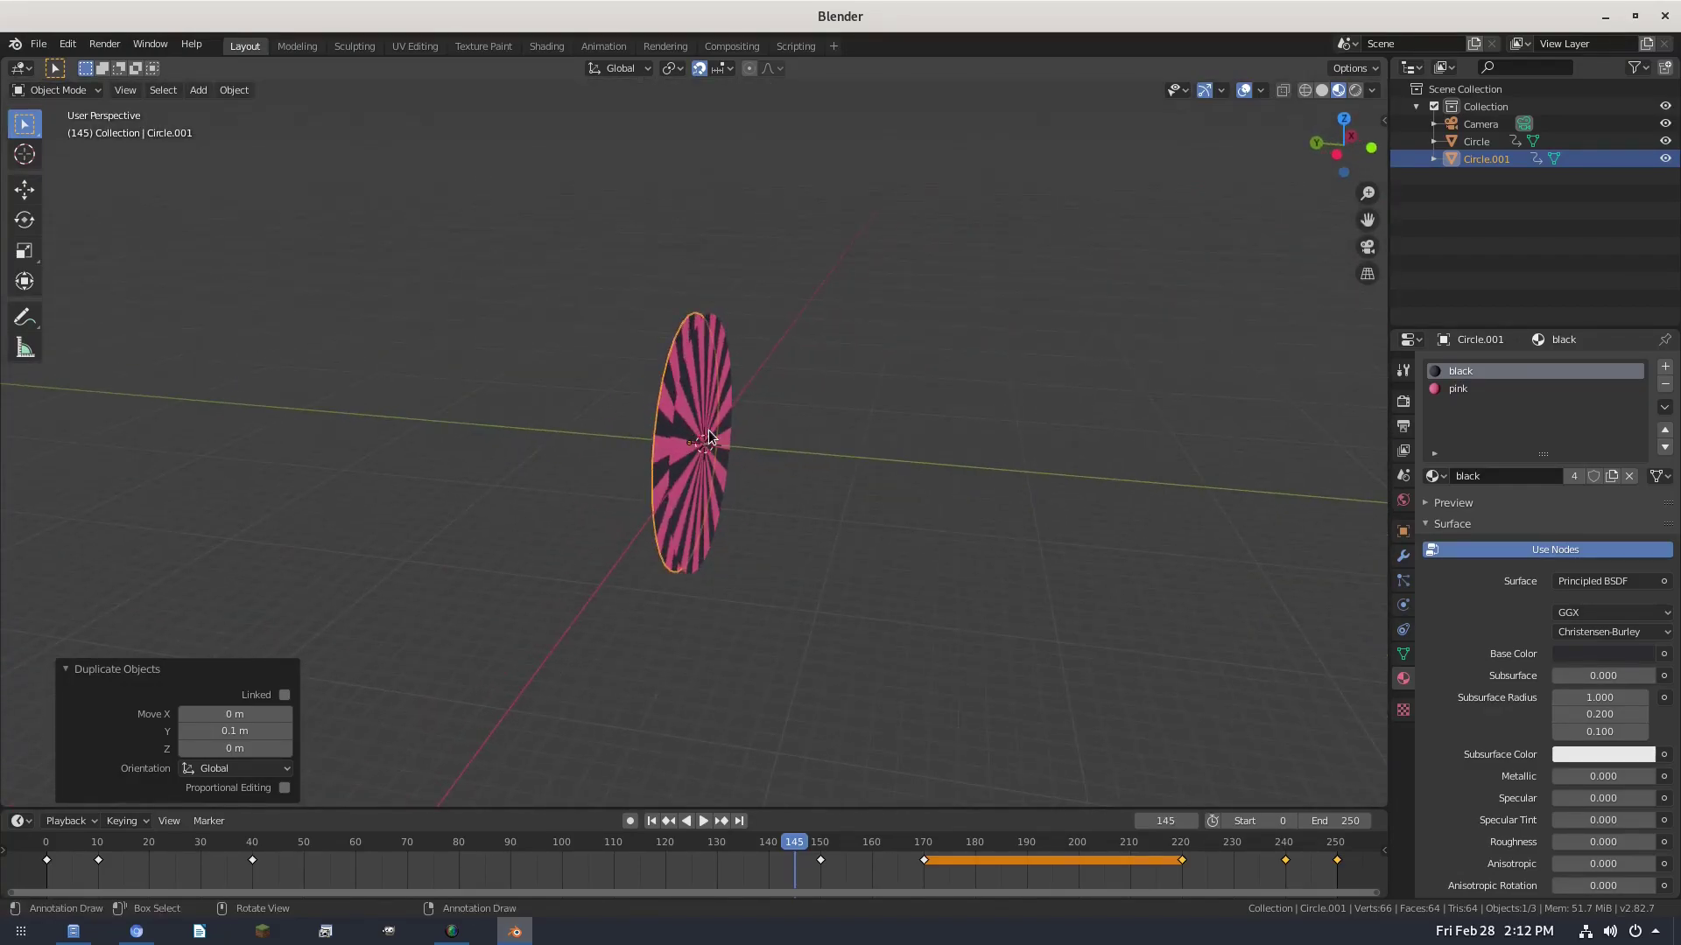
{"action": "key", "text": "g"}
{"action": "key", "text": "y"}
{"action": "left_click", "coordinate": [378, 420]}
{"action": "key", "text": "KP_0"}
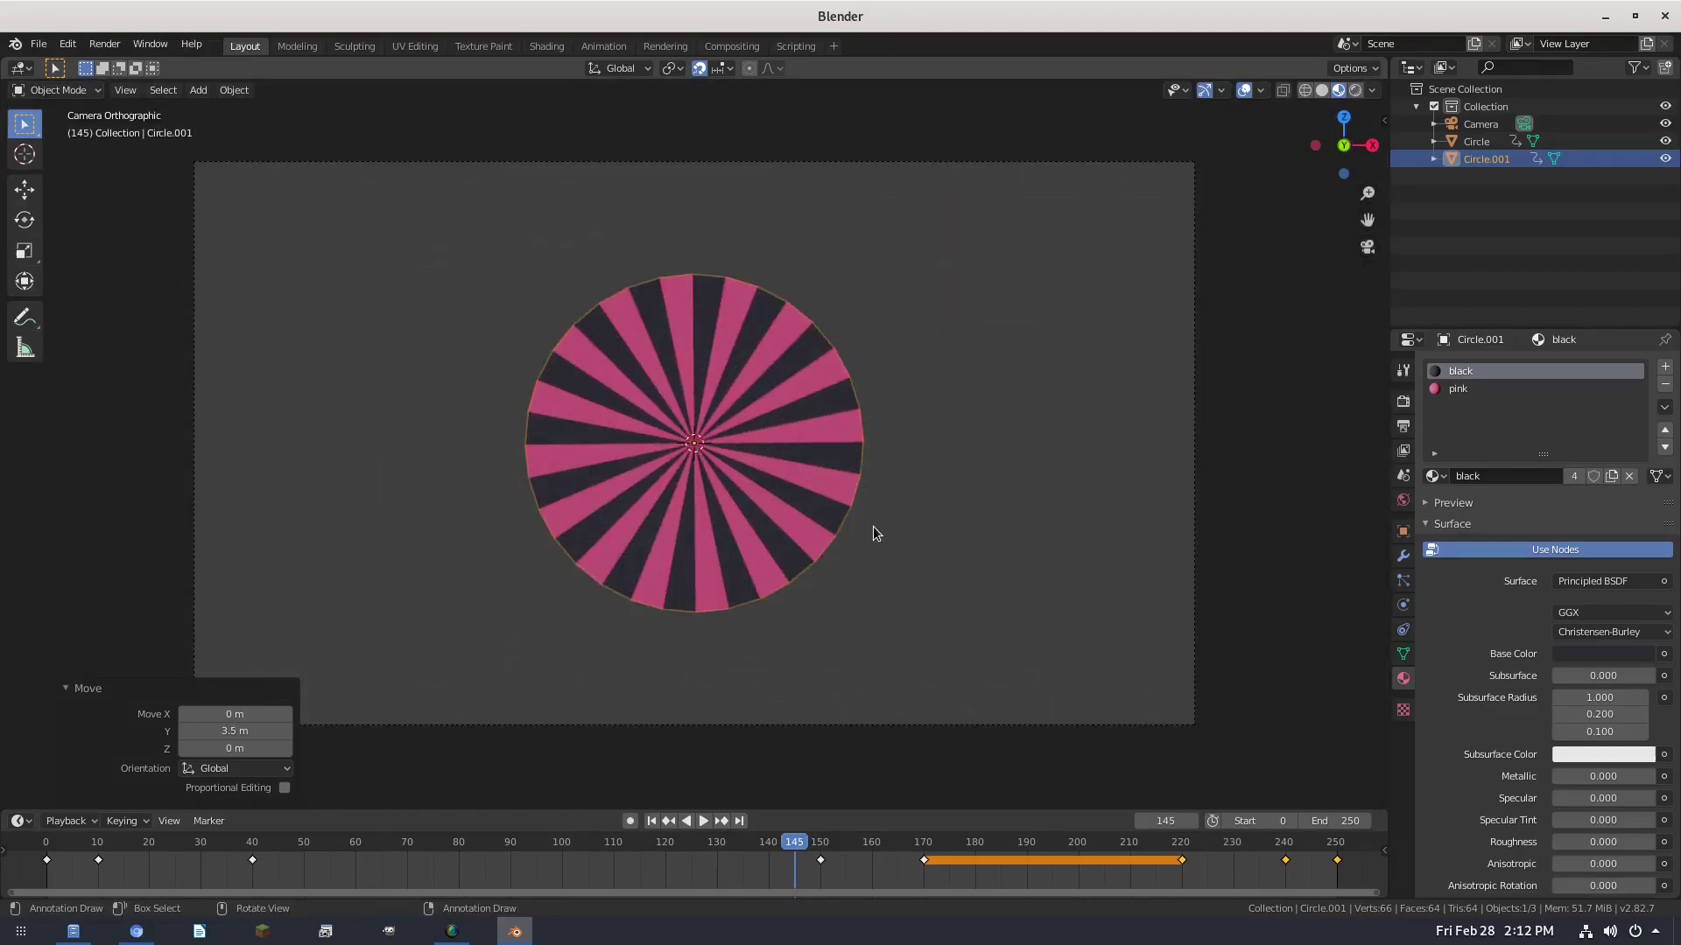
{"action": "middle_click_drag", "start_coordinate": [577, 426], "coordinate": [758, 419]}
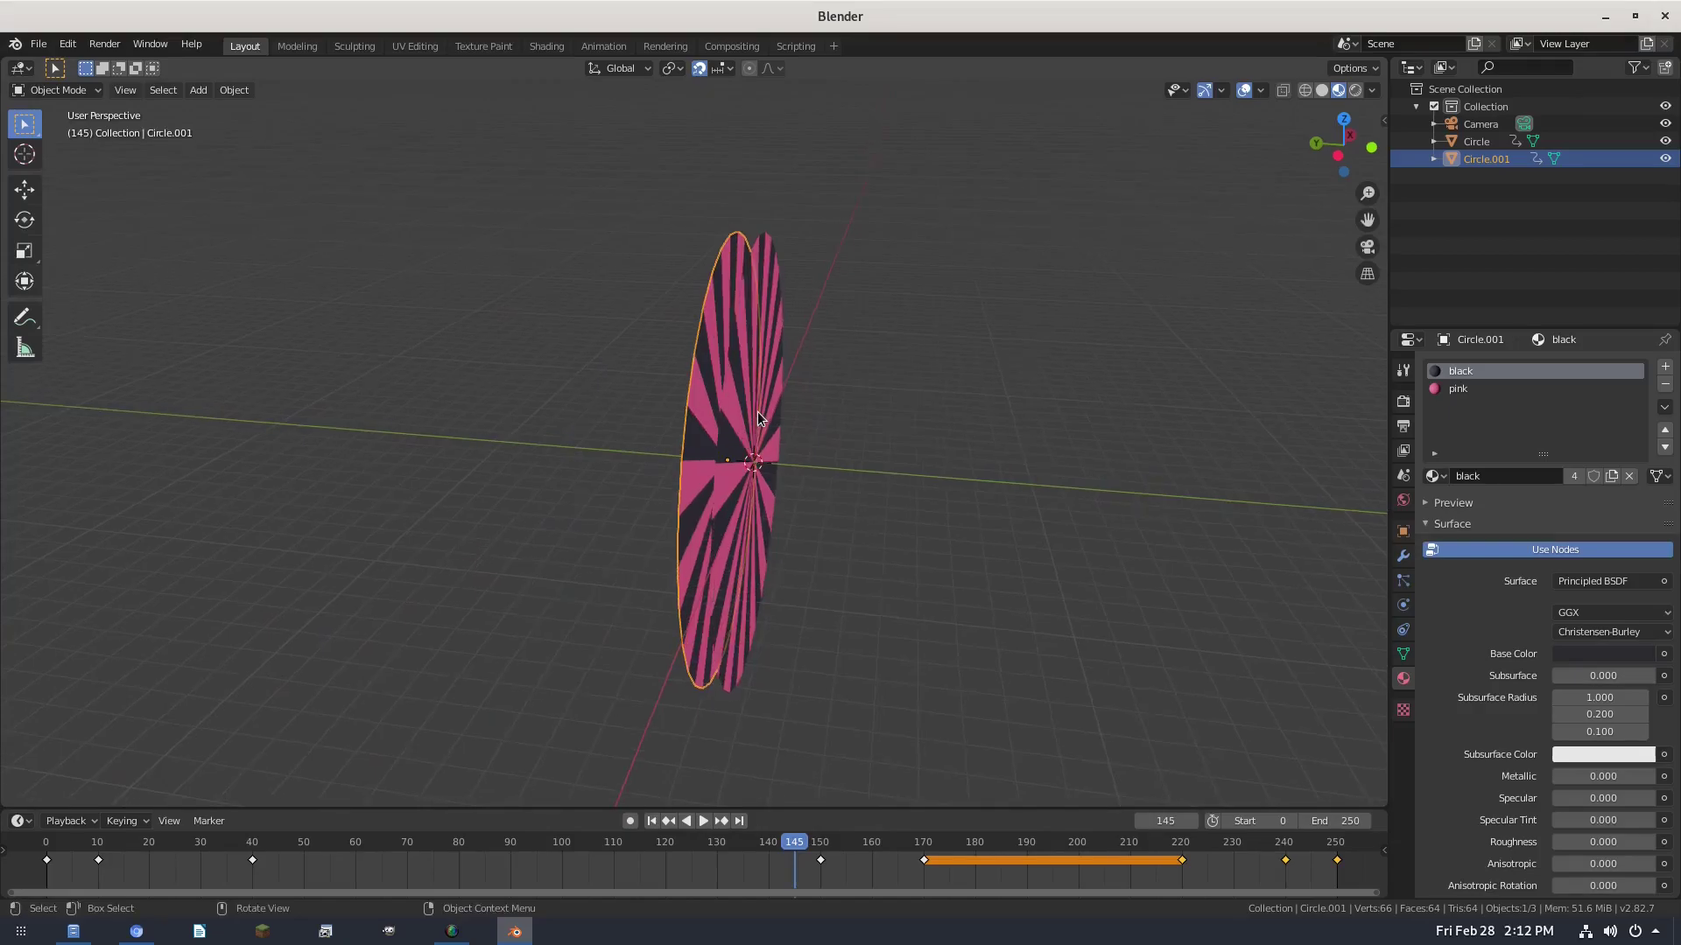
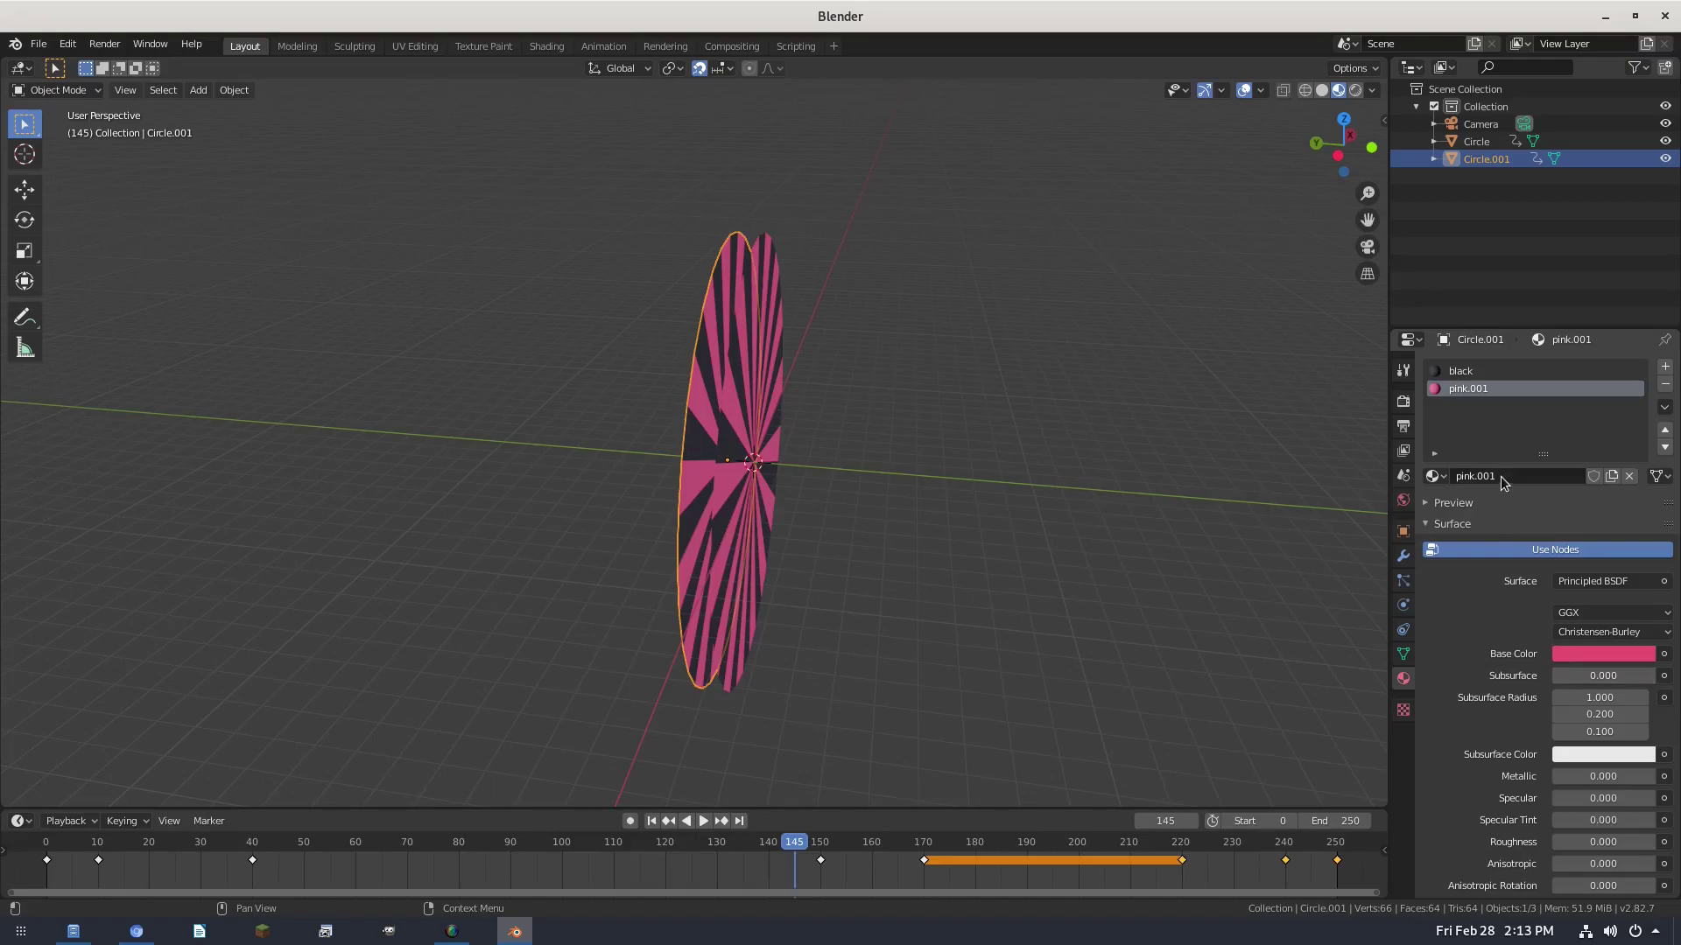
- Give the copied circle its own pink.001 material and change its base color to a darker, redder pink with a value of about 0.787
{"action": "key", "text": "Return"}
{"action": "left_click", "coordinate": [1565, 655]}
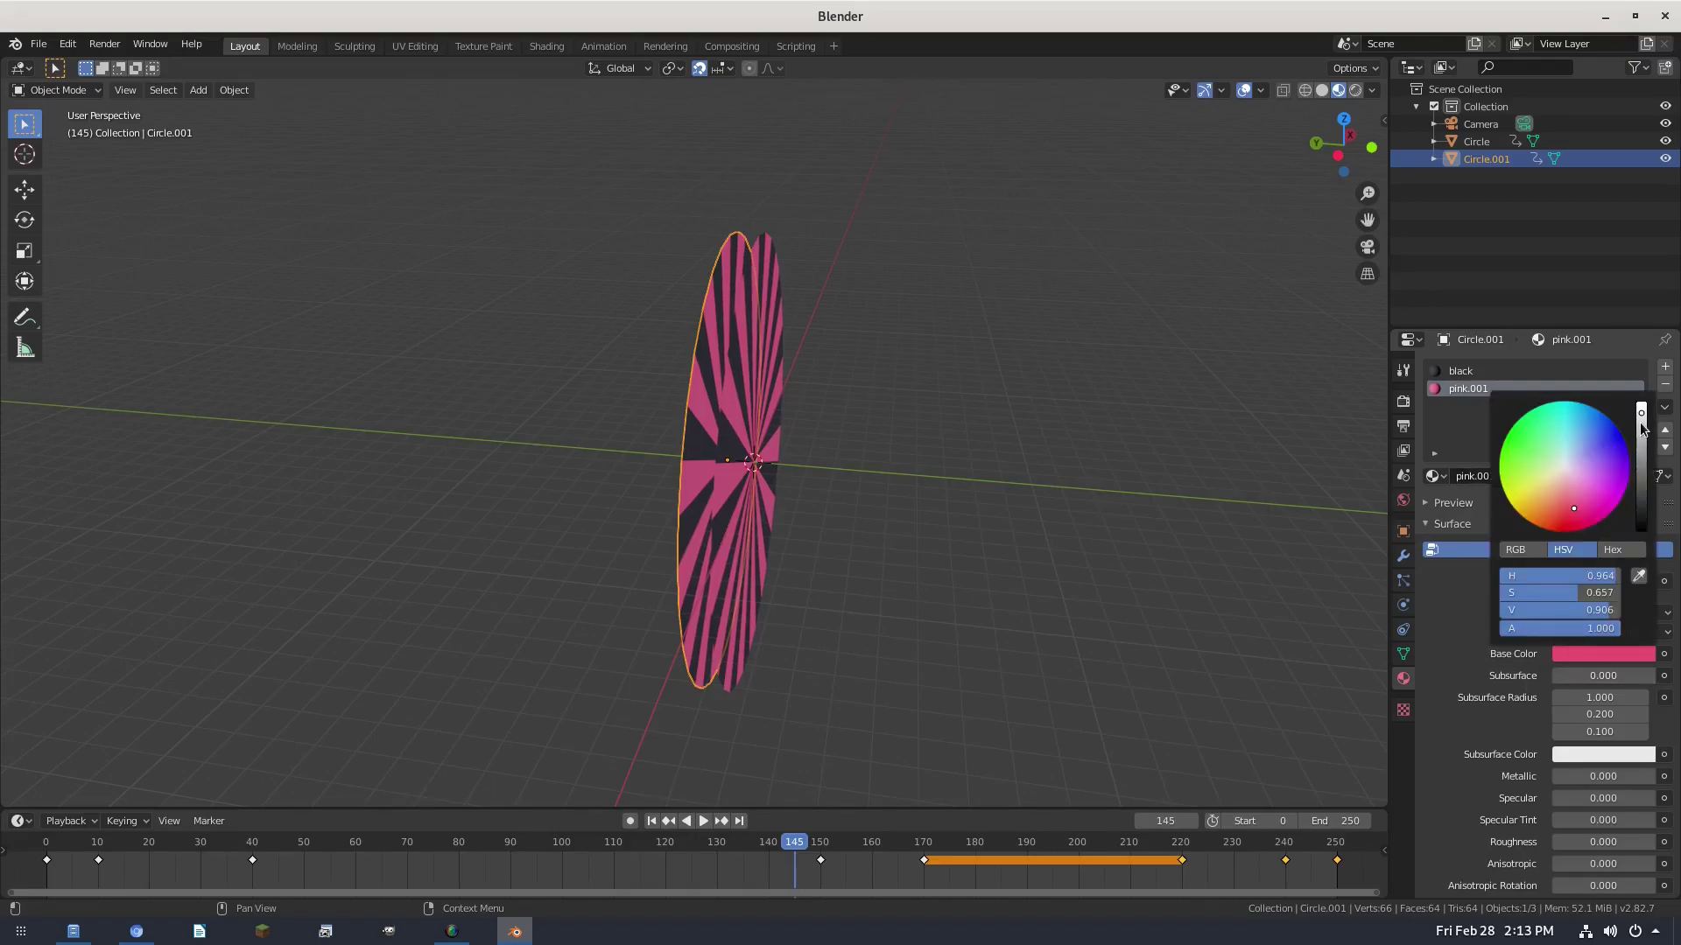
{"action": "left_click_drag", "start_coordinate": [1641, 418], "coordinate": [1642, 430]}
{"action": "middle_click_drag", "start_coordinate": [1133, 439], "coordinate": [1226, 442]}
{"action": "left_click", "coordinate": [1606, 658]}
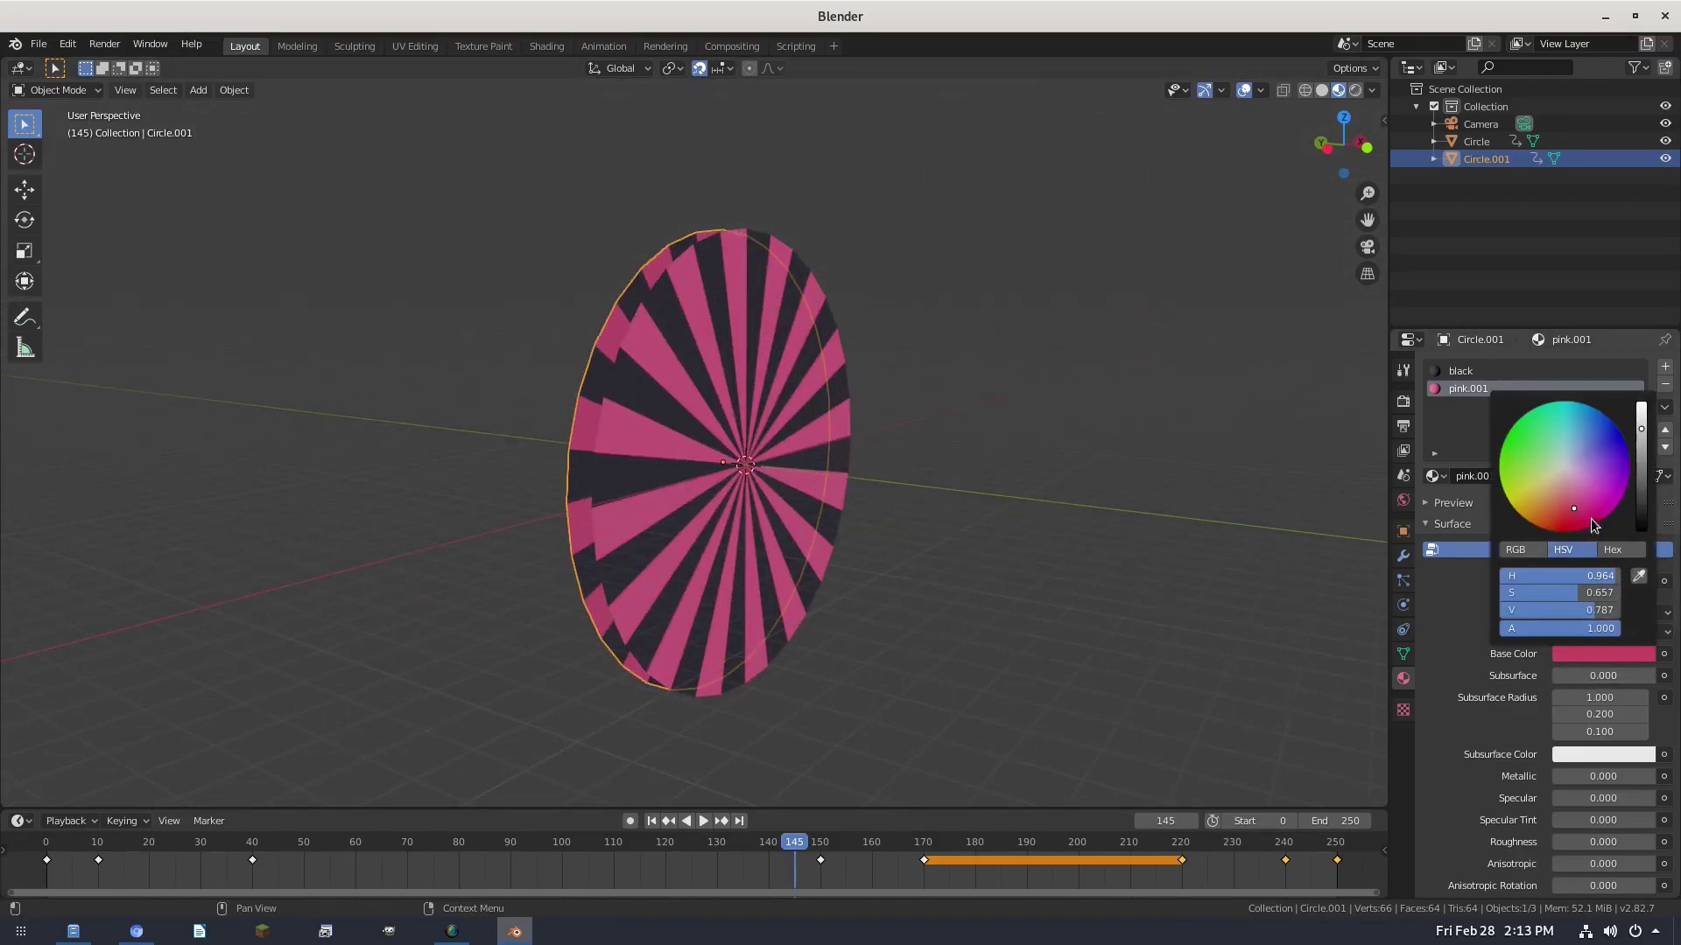
{"action": "left_click_drag", "start_coordinate": [1571, 511], "coordinate": [1568, 512]}
{"action": "middle_click_drag", "start_coordinate": [1092, 511], "coordinate": [1066, 511]}
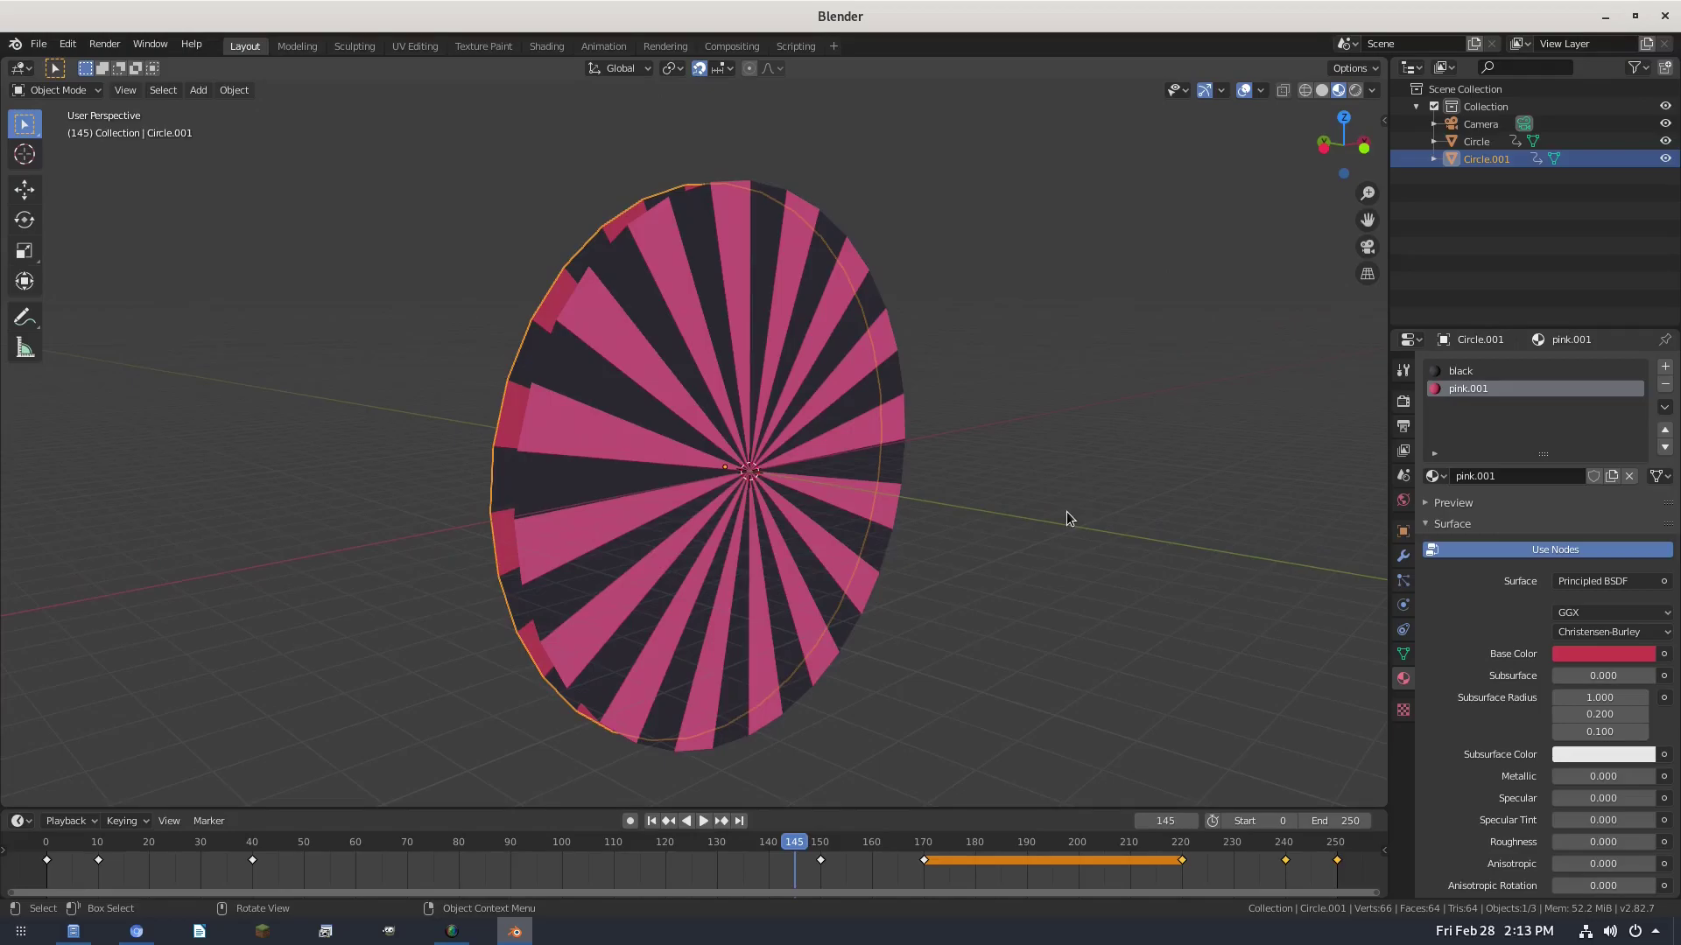
{"action": "type", "text": "s.0"}
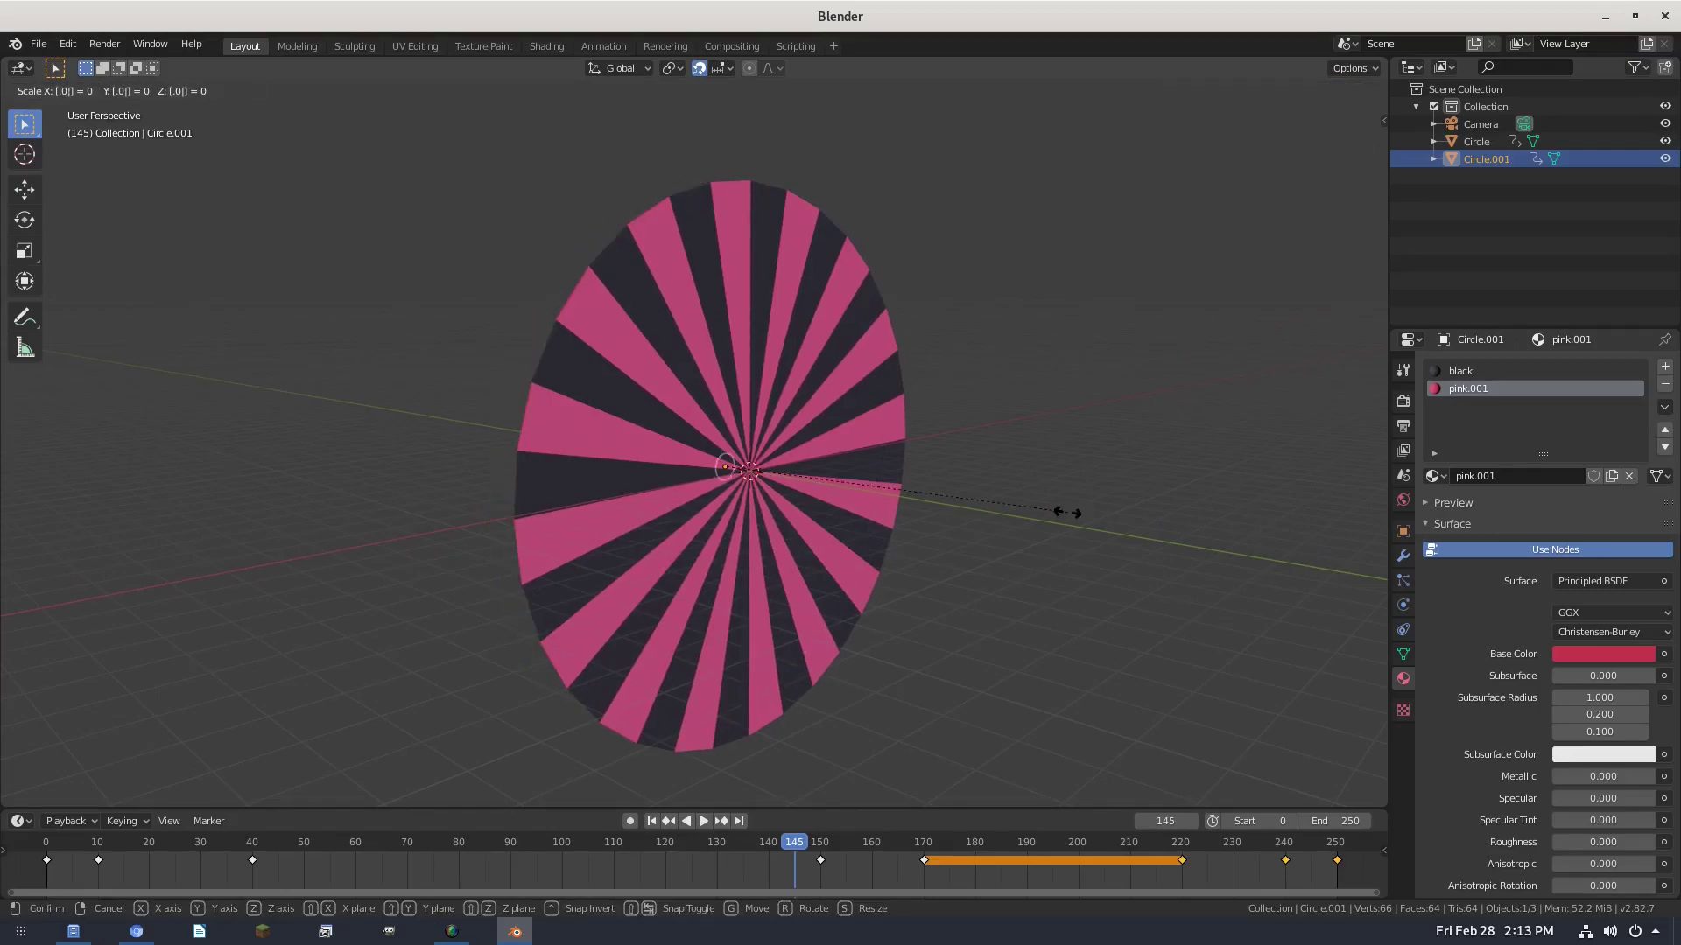
{"action": "key", "text": "Escape"}
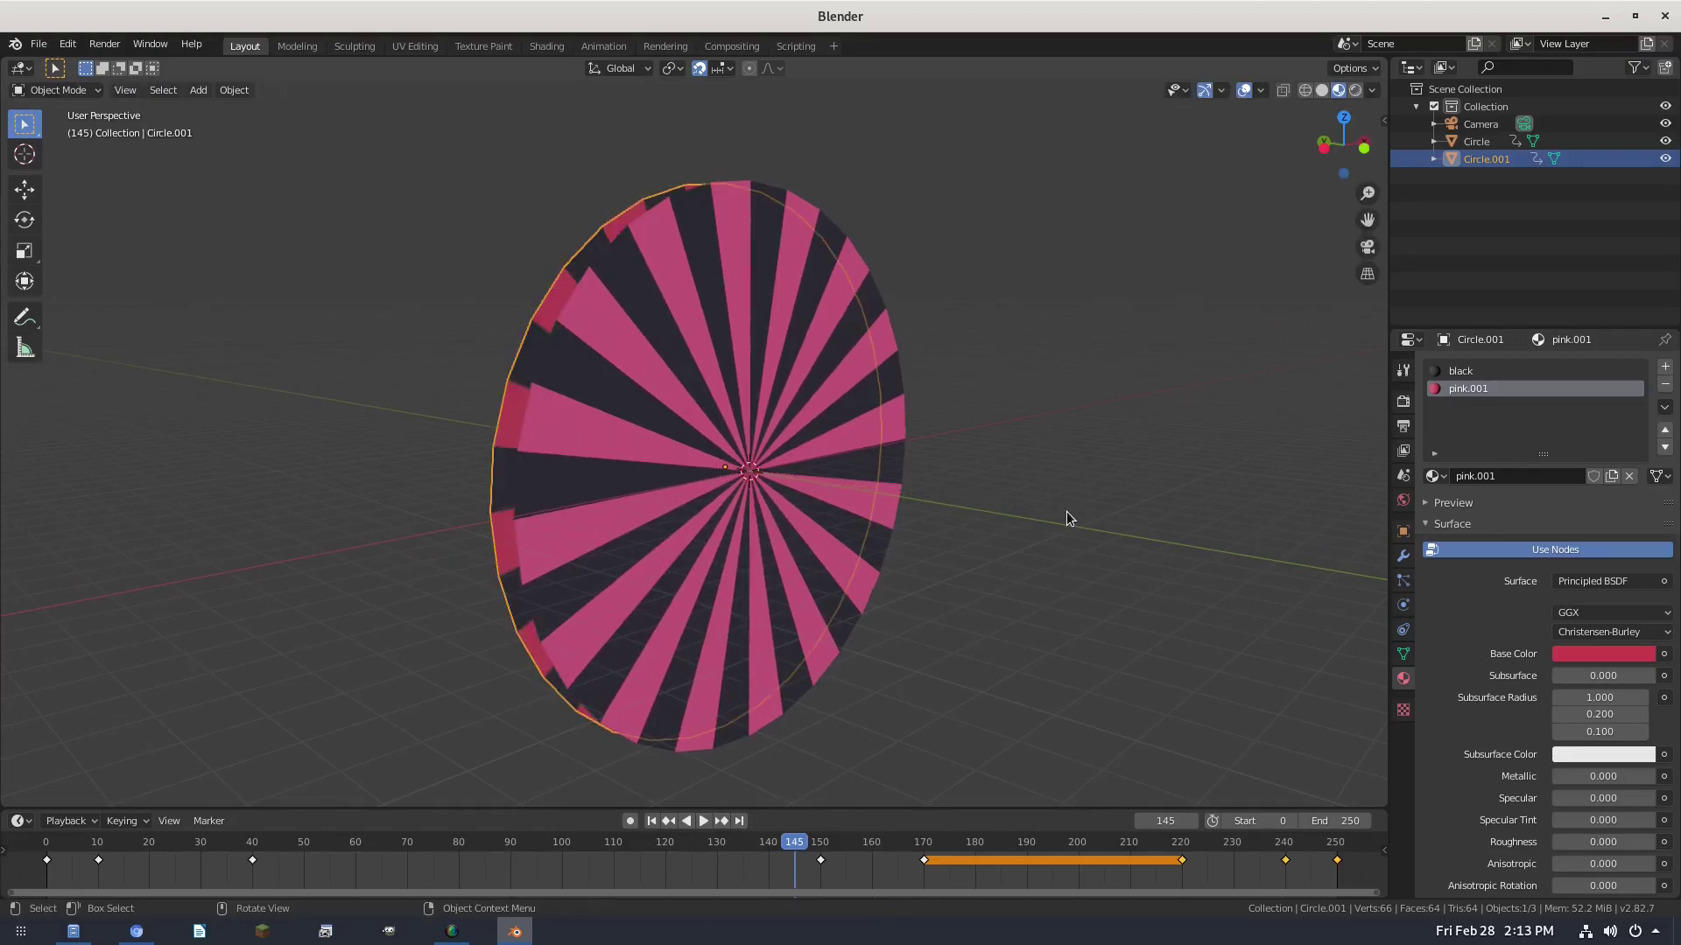
{"action": "type", "text": "s1.5"}
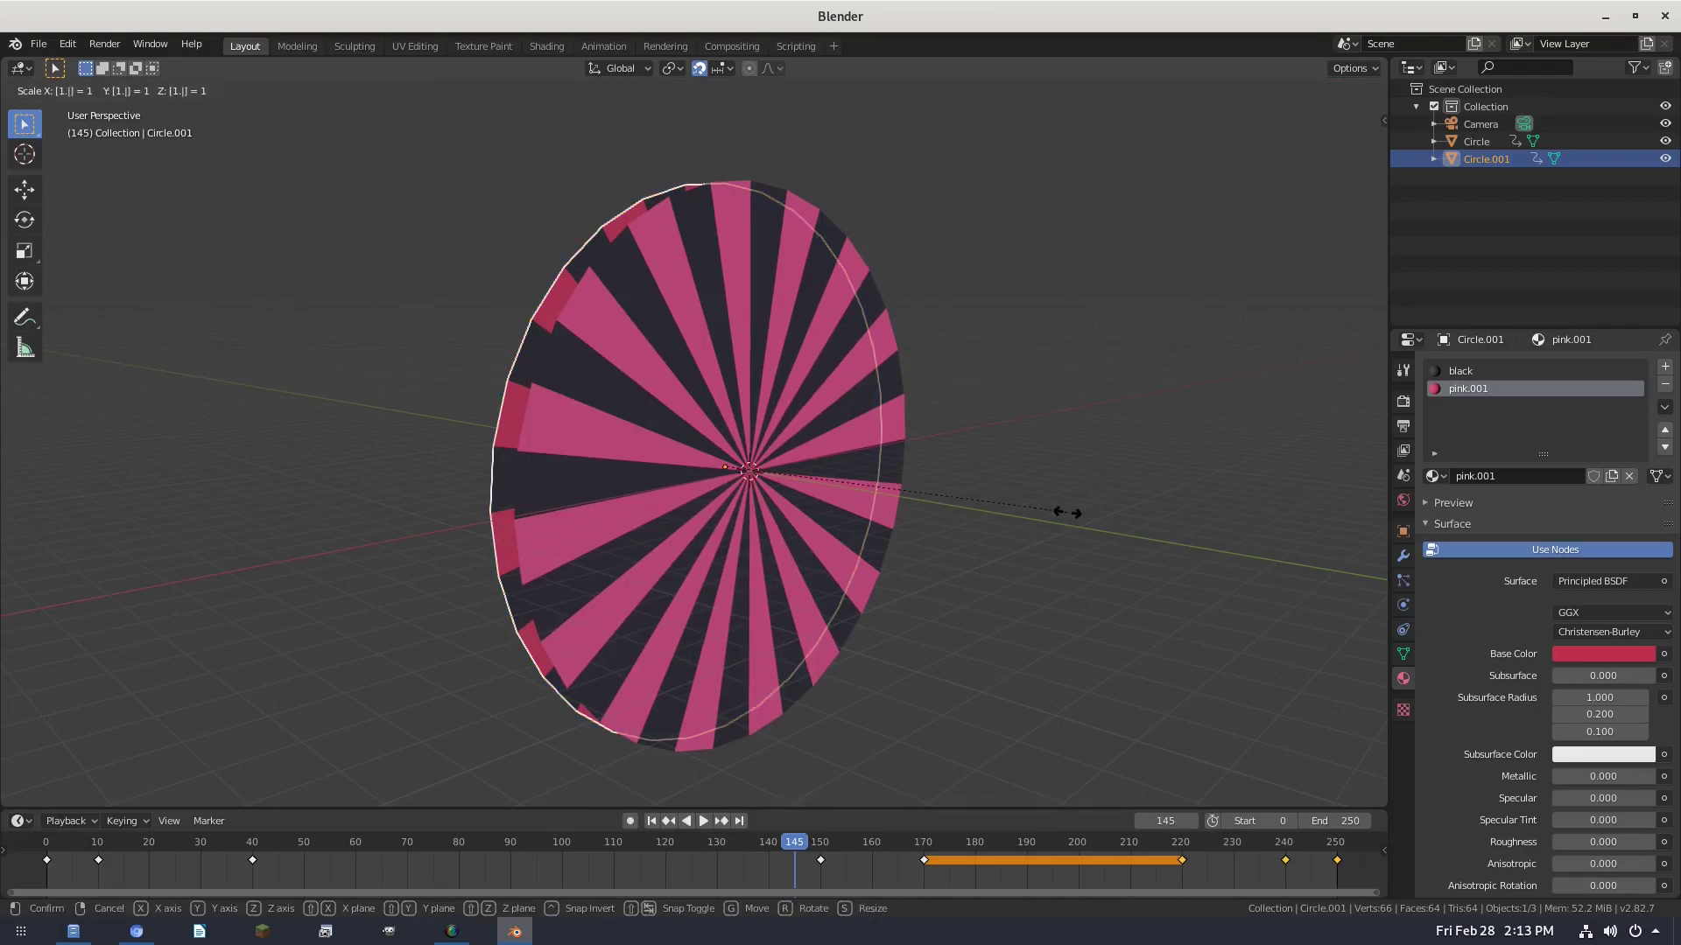
{"action": "key", "text": "Escape"}
- Scale the darker circle by 1.1 in Object Mode and inspect its rim around the front circle
{"action": "type", "text": "s1.1"}
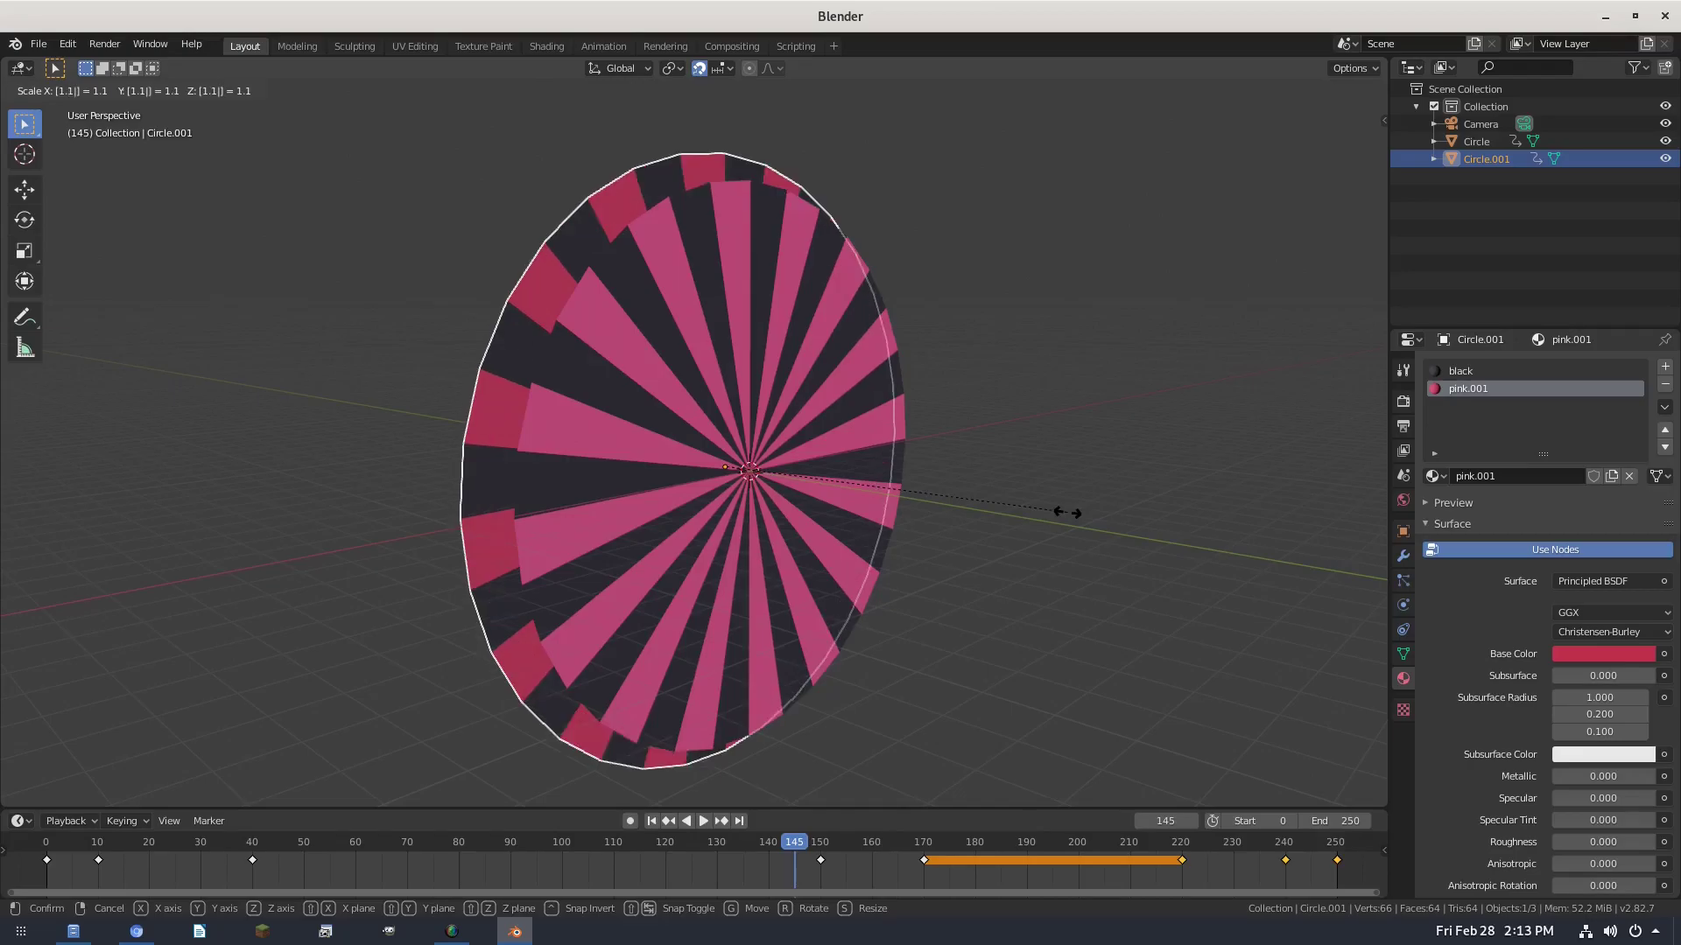
{"action": "key", "text": "Return"}
{"action": "middle_click_drag", "start_coordinate": [1068, 512], "coordinate": [996, 486]}
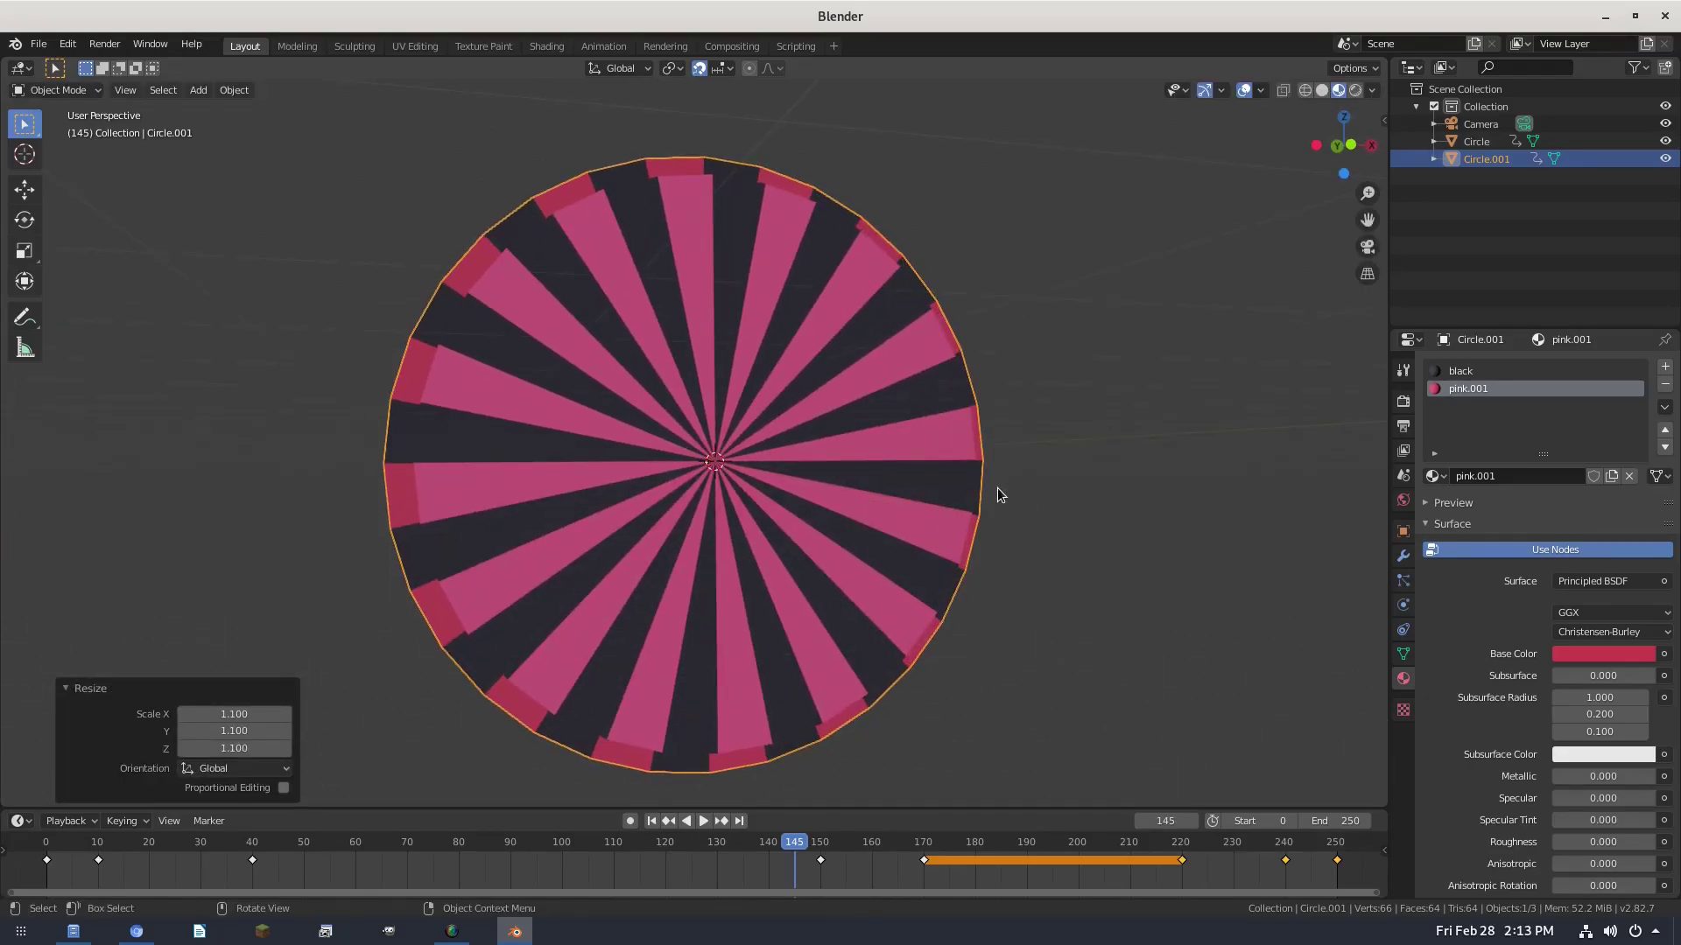
{"action": "mouse_move", "coordinate": [825, 481]}
{"action": "middle_mouse_down"}
{"action": "mouse_move", "coordinate": [750, 480]}
{"action": "mouse_move", "coordinate": [521, 369]}
{"action": "mouse_move", "coordinate": [639, 473]}
{"action": "mouse_move", "coordinate": [835, 449]}
{"action": "middle_mouse_up"}
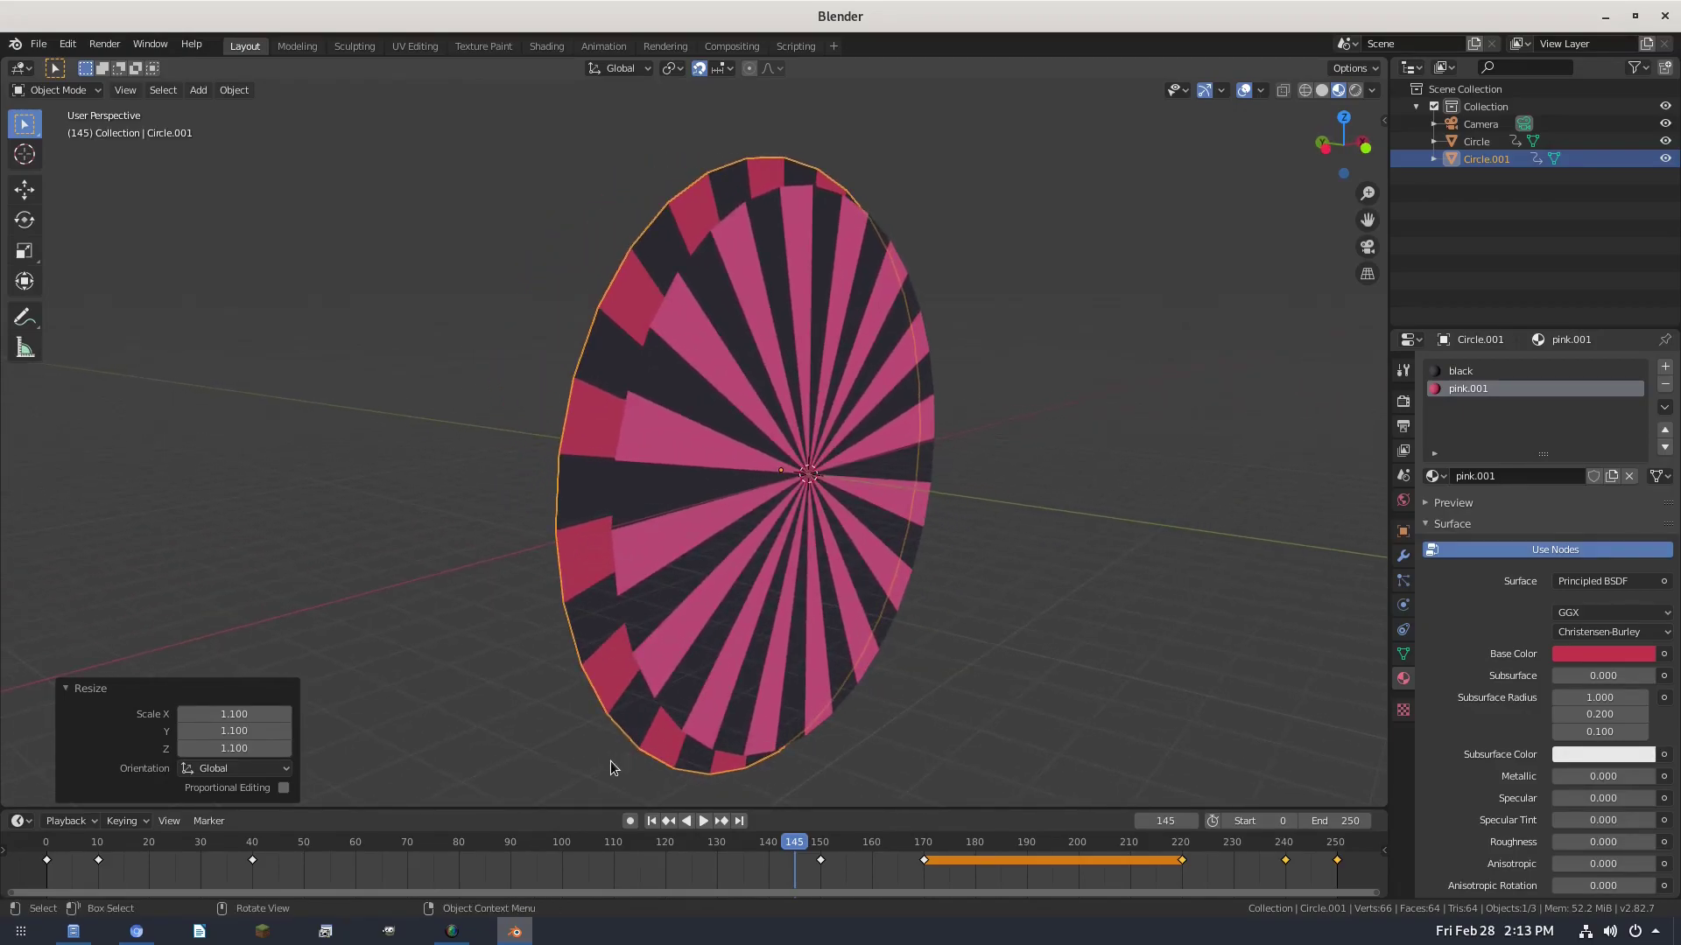
- Duplicate the darker circle and offset the new copy 0.1 m along the global Y axis
{"action": "middle_click_drag", "start_coordinate": [723, 554], "coordinate": [775, 557]}
{"action": "key", "text": "shift+d"}
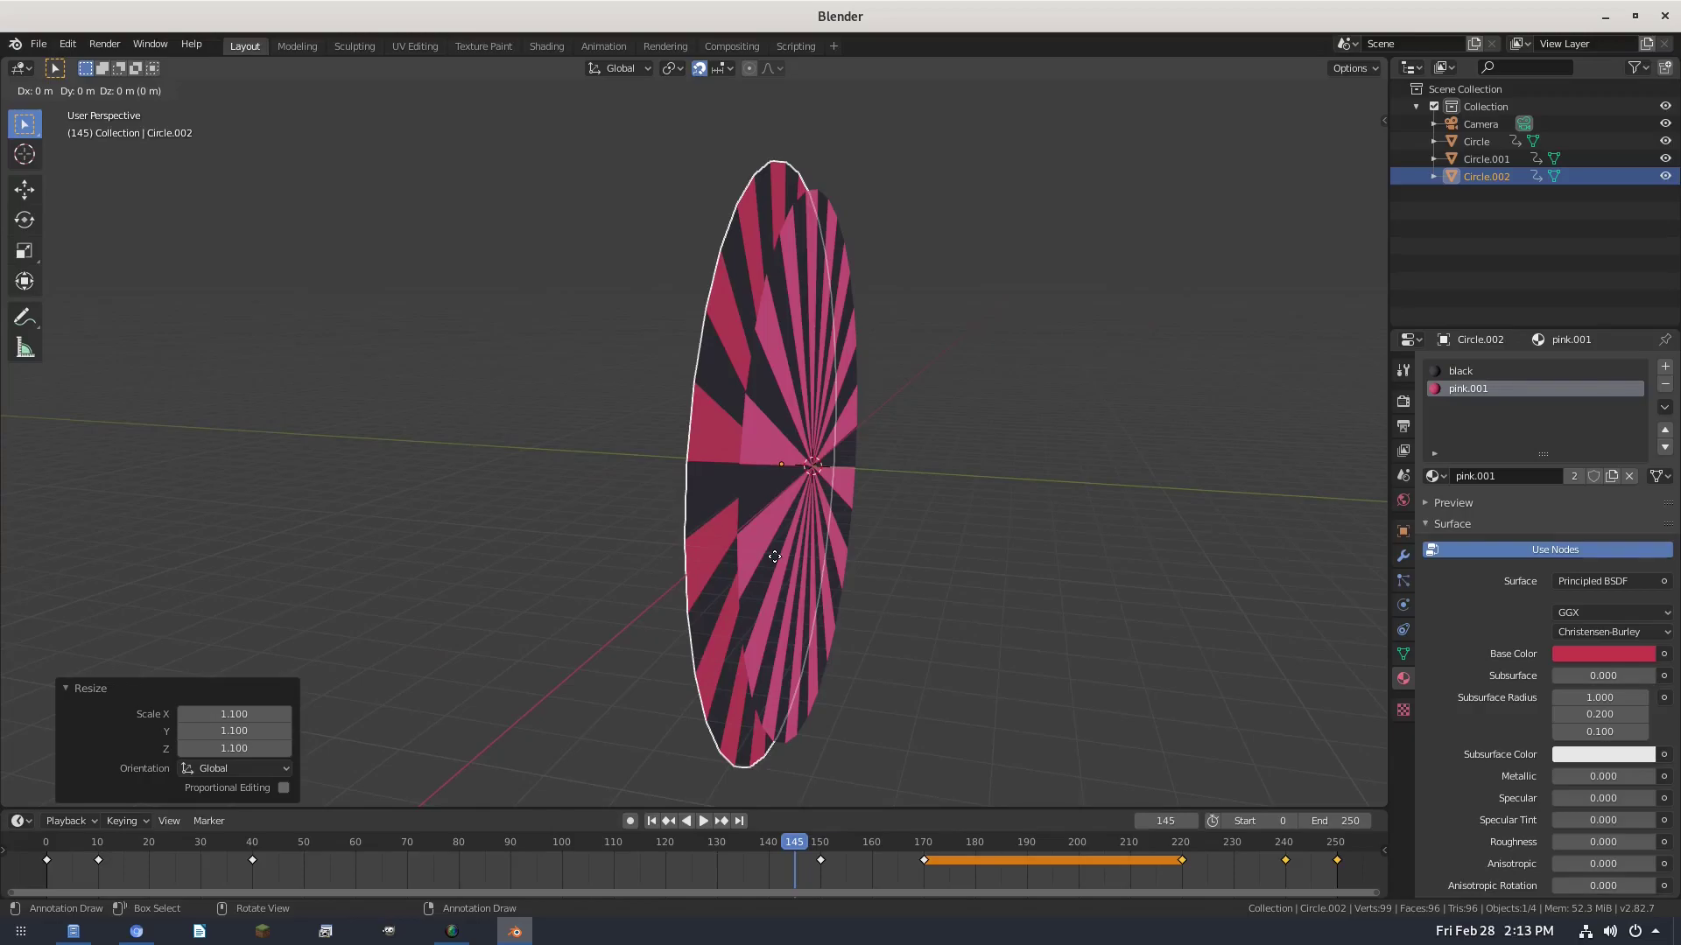
{"action": "type", "text": "y.1"}
{"action": "key", "text": "Return"}
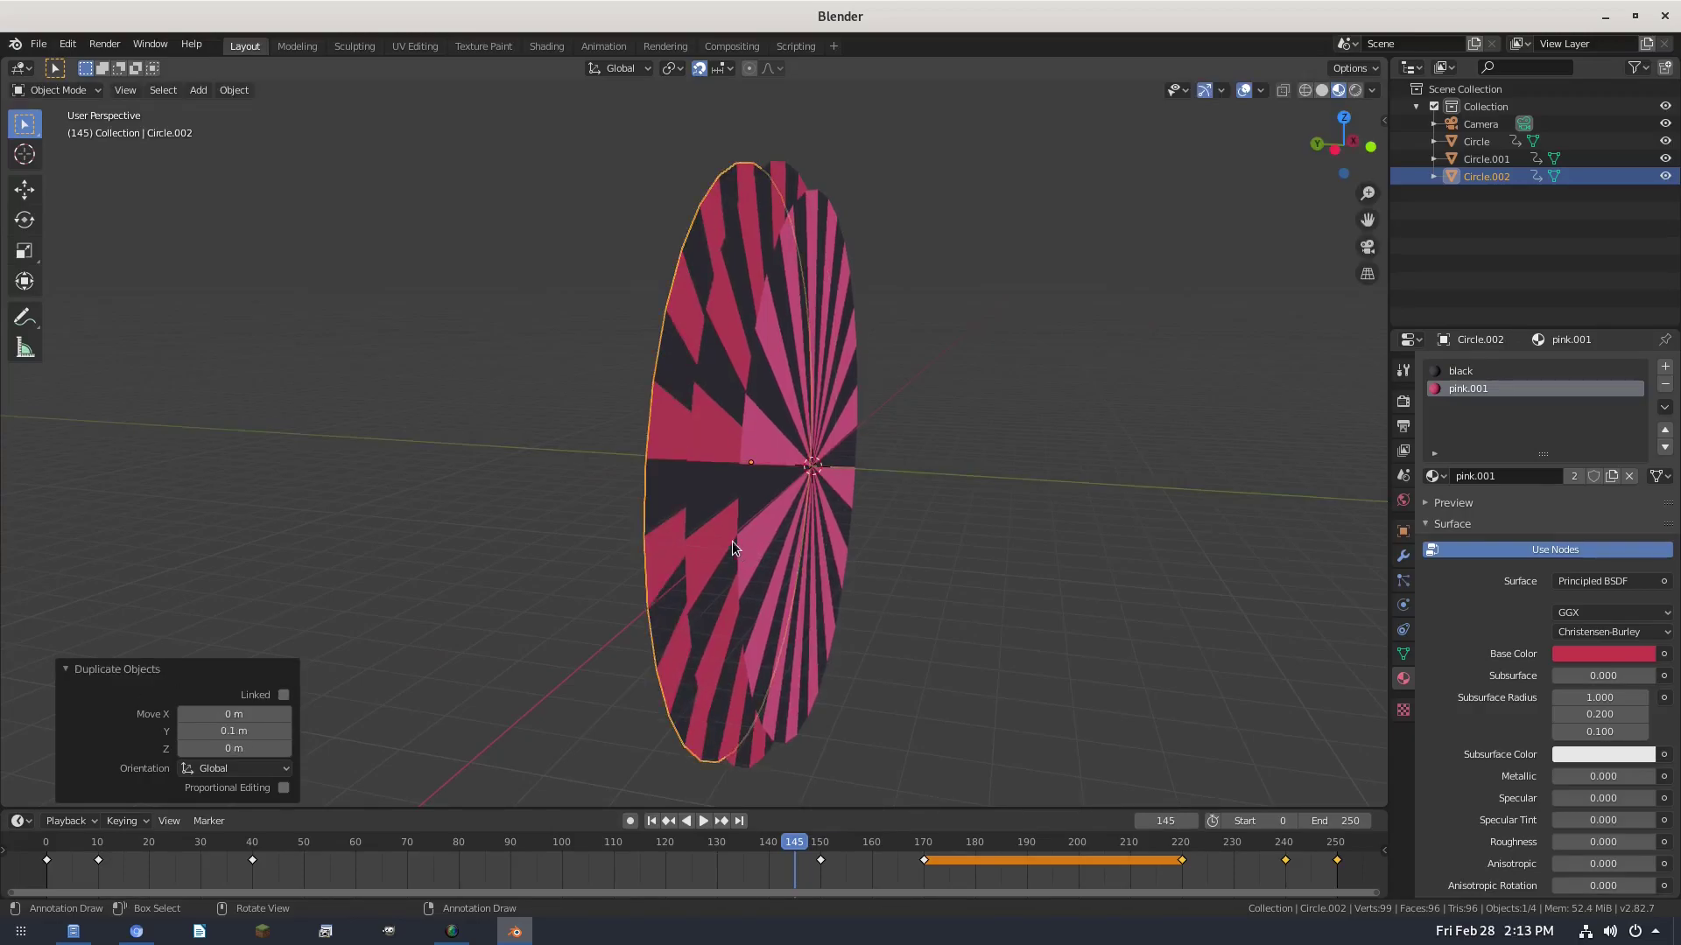
{"action": "key", "text": "s"}
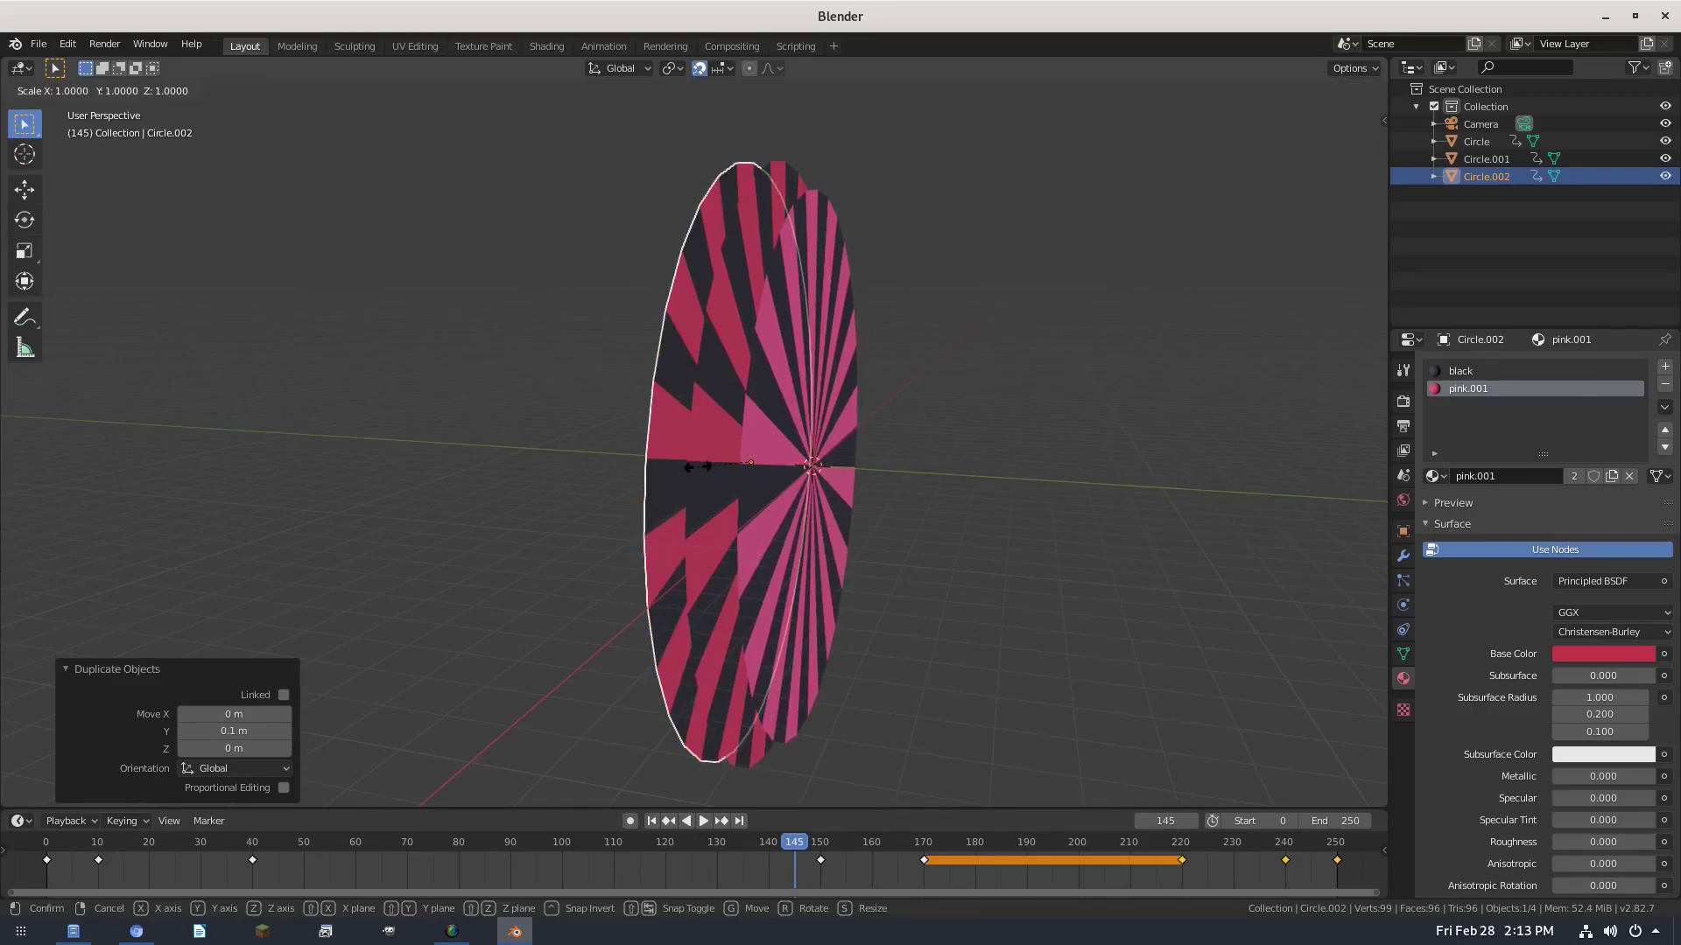
{"action": "key", "text": "Escape"}
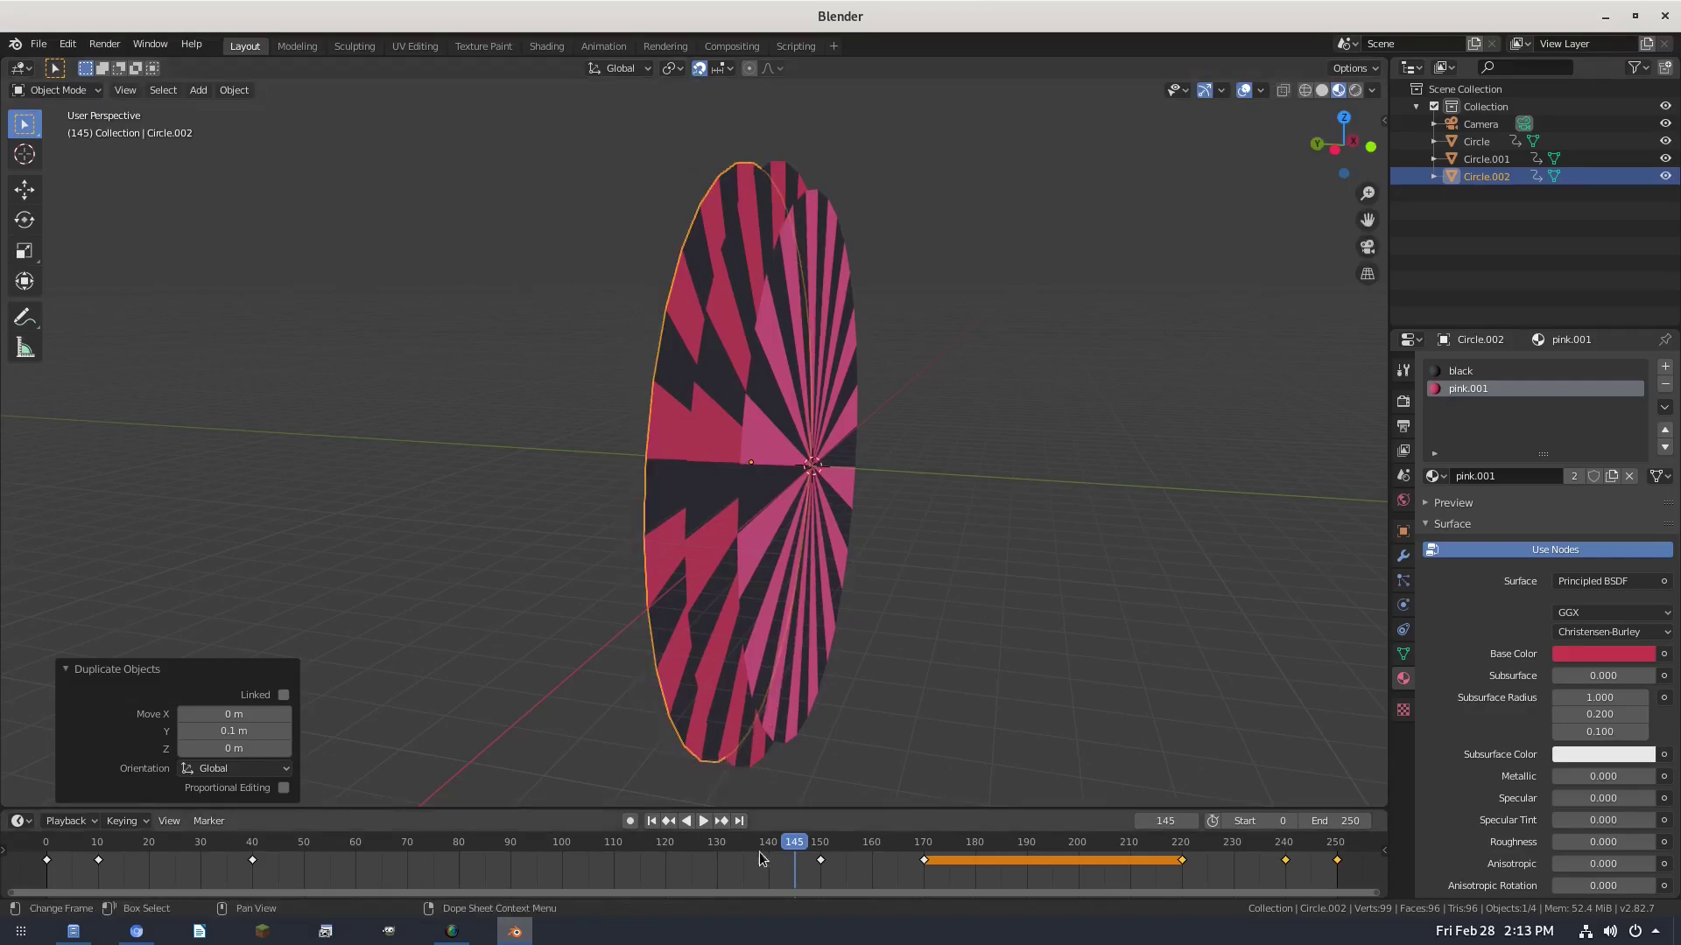
- At frame 142, enlarge the middle circle's mesh in Edit Mode so it extends beyond the front circle's edge
{"action": "left_click_drag", "start_coordinate": [759, 853], "coordinate": [778, 853]}
{"action": "left_click", "coordinate": [732, 558]}
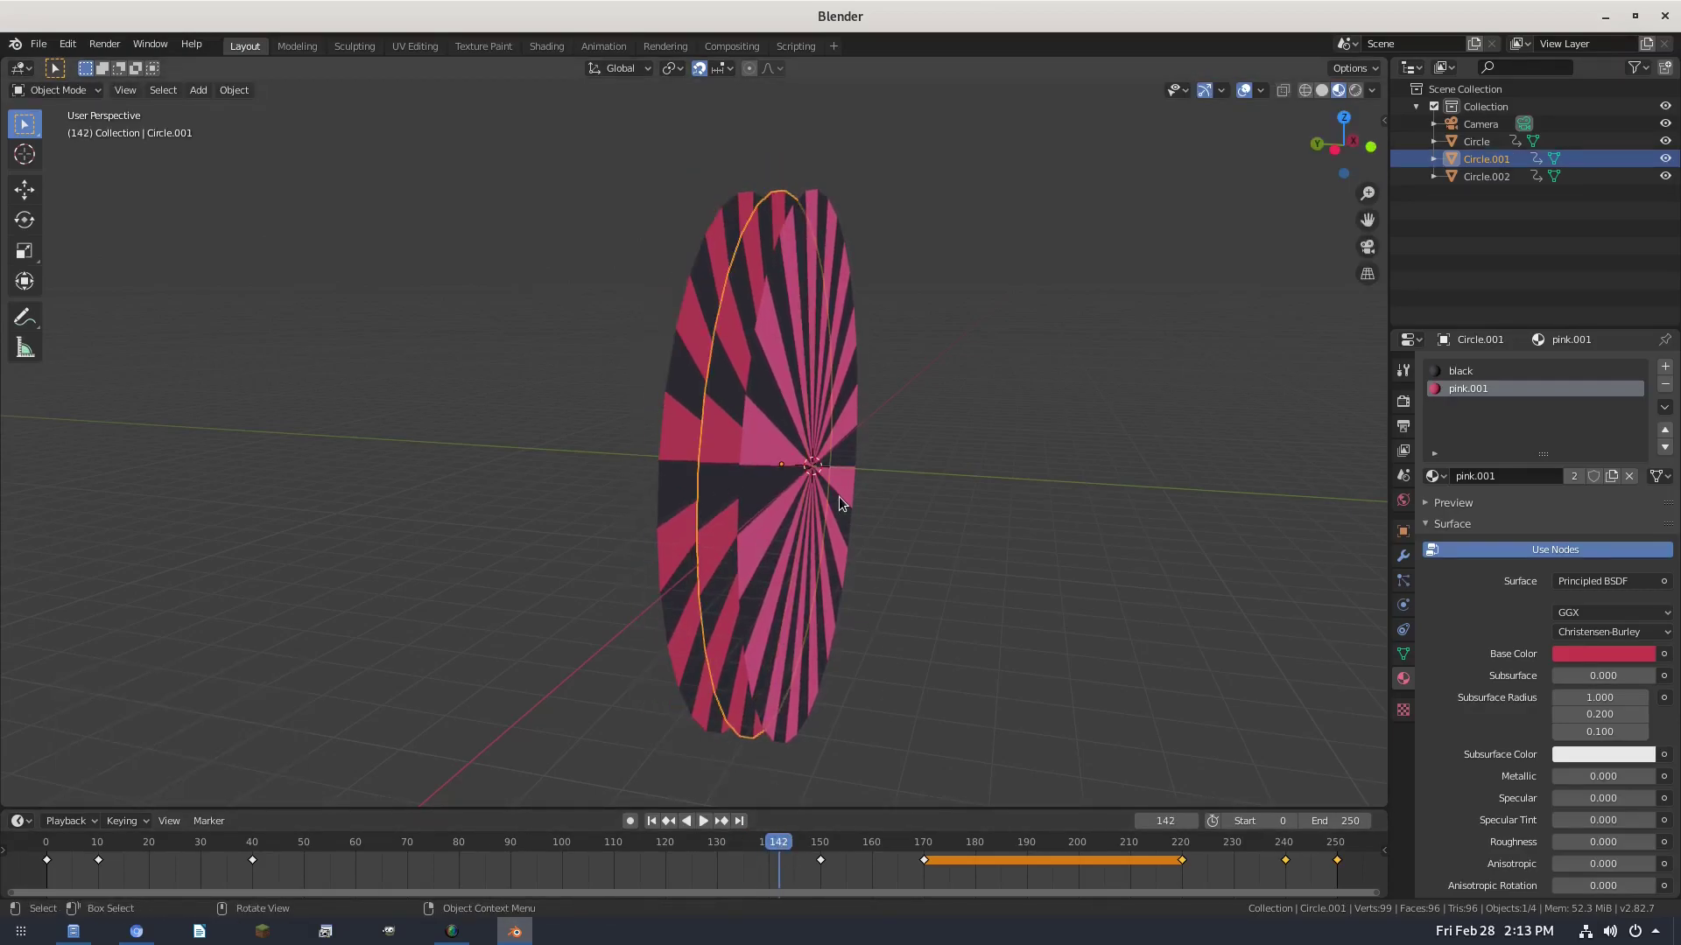
{"action": "key", "text": "Tab"}
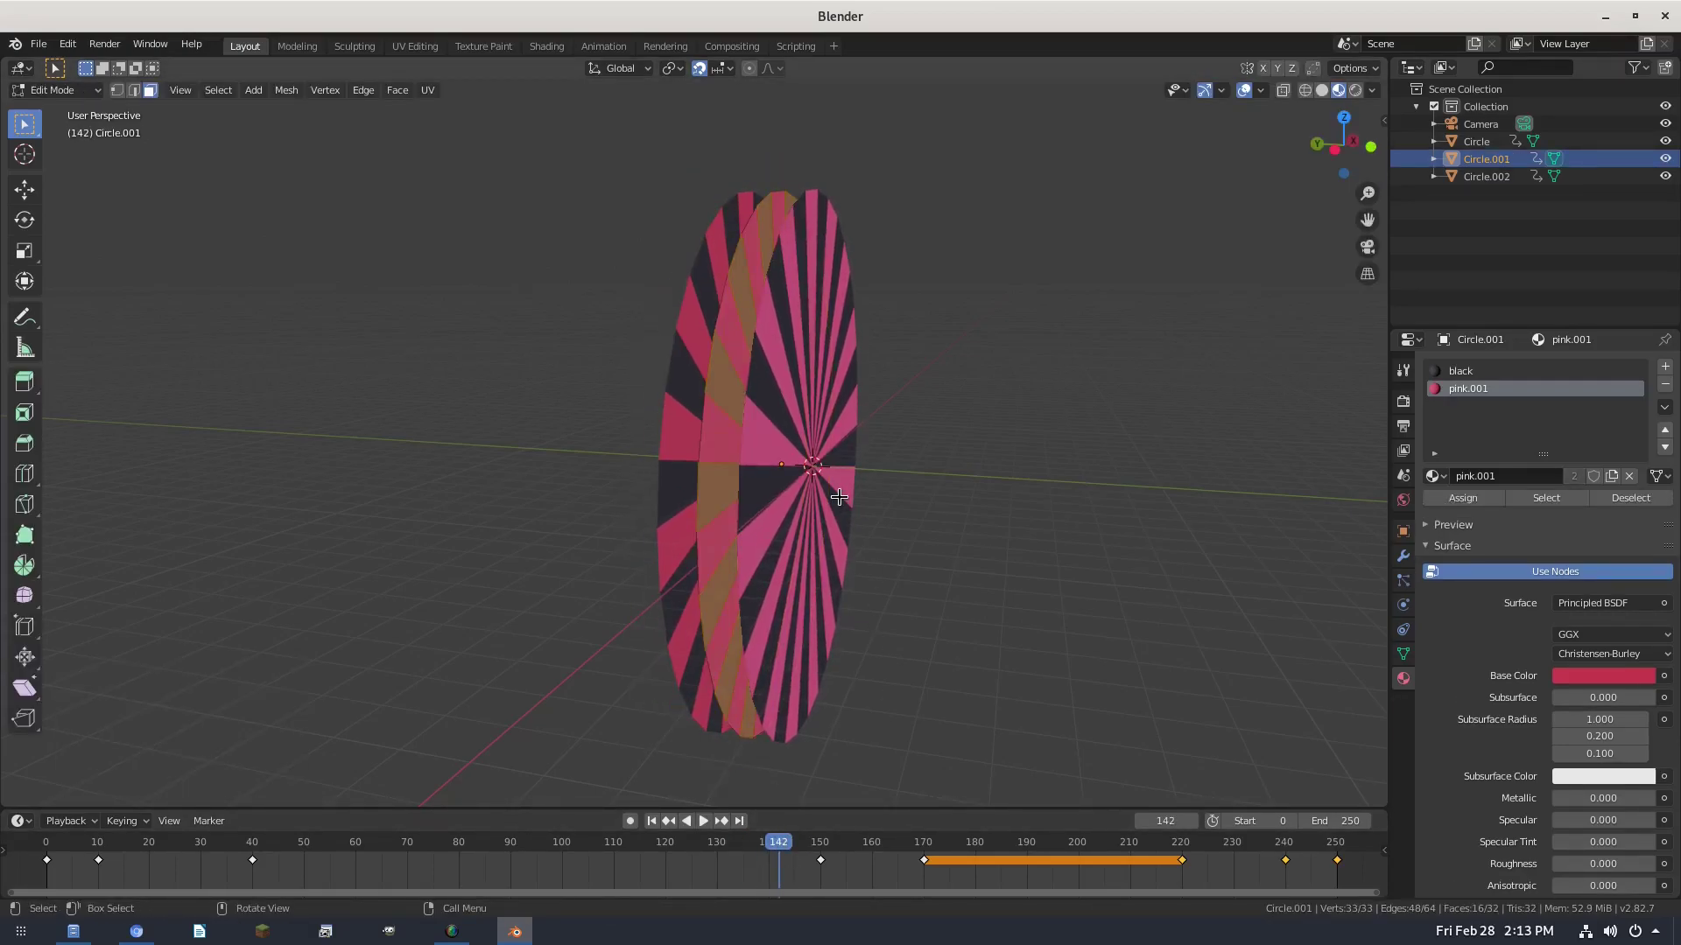
{"action": "key", "text": "Tab"}
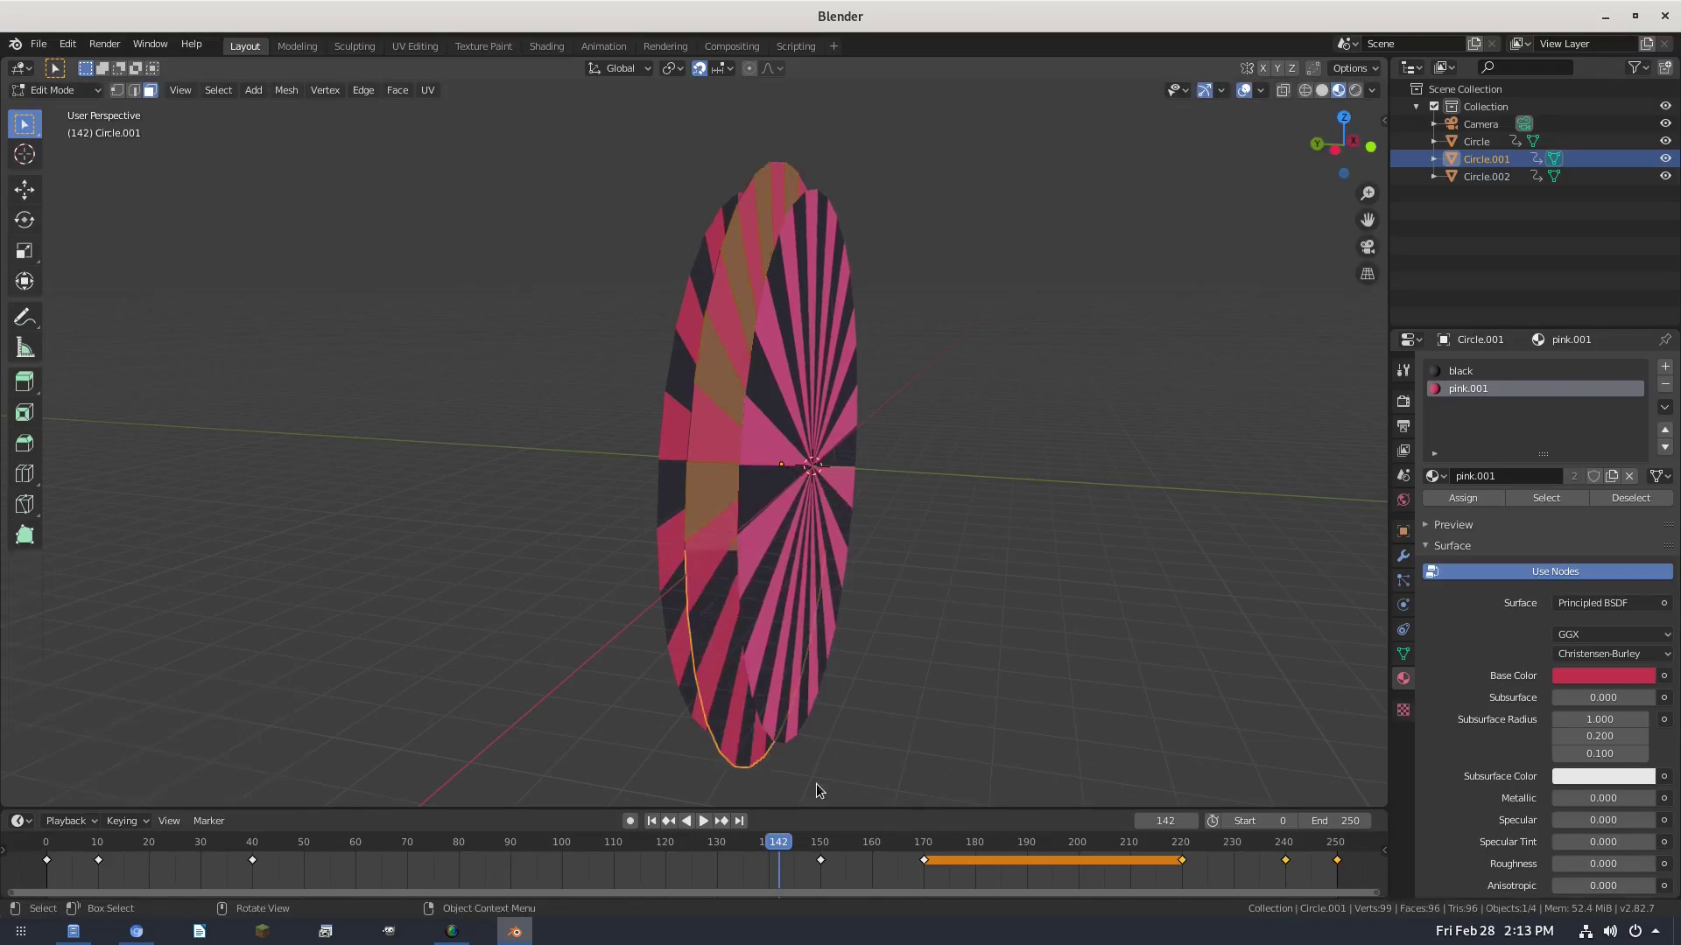
{"action": "key", "text": "Tab"}
{"action": "scroll", "coordinate": [820, 843], "scroll_direction": "down", "scroll_amount": 2, "text": "ctrl"}
{"action": "middle_click_drag", "start_coordinate": [867, 753], "coordinate": [817, 881]}
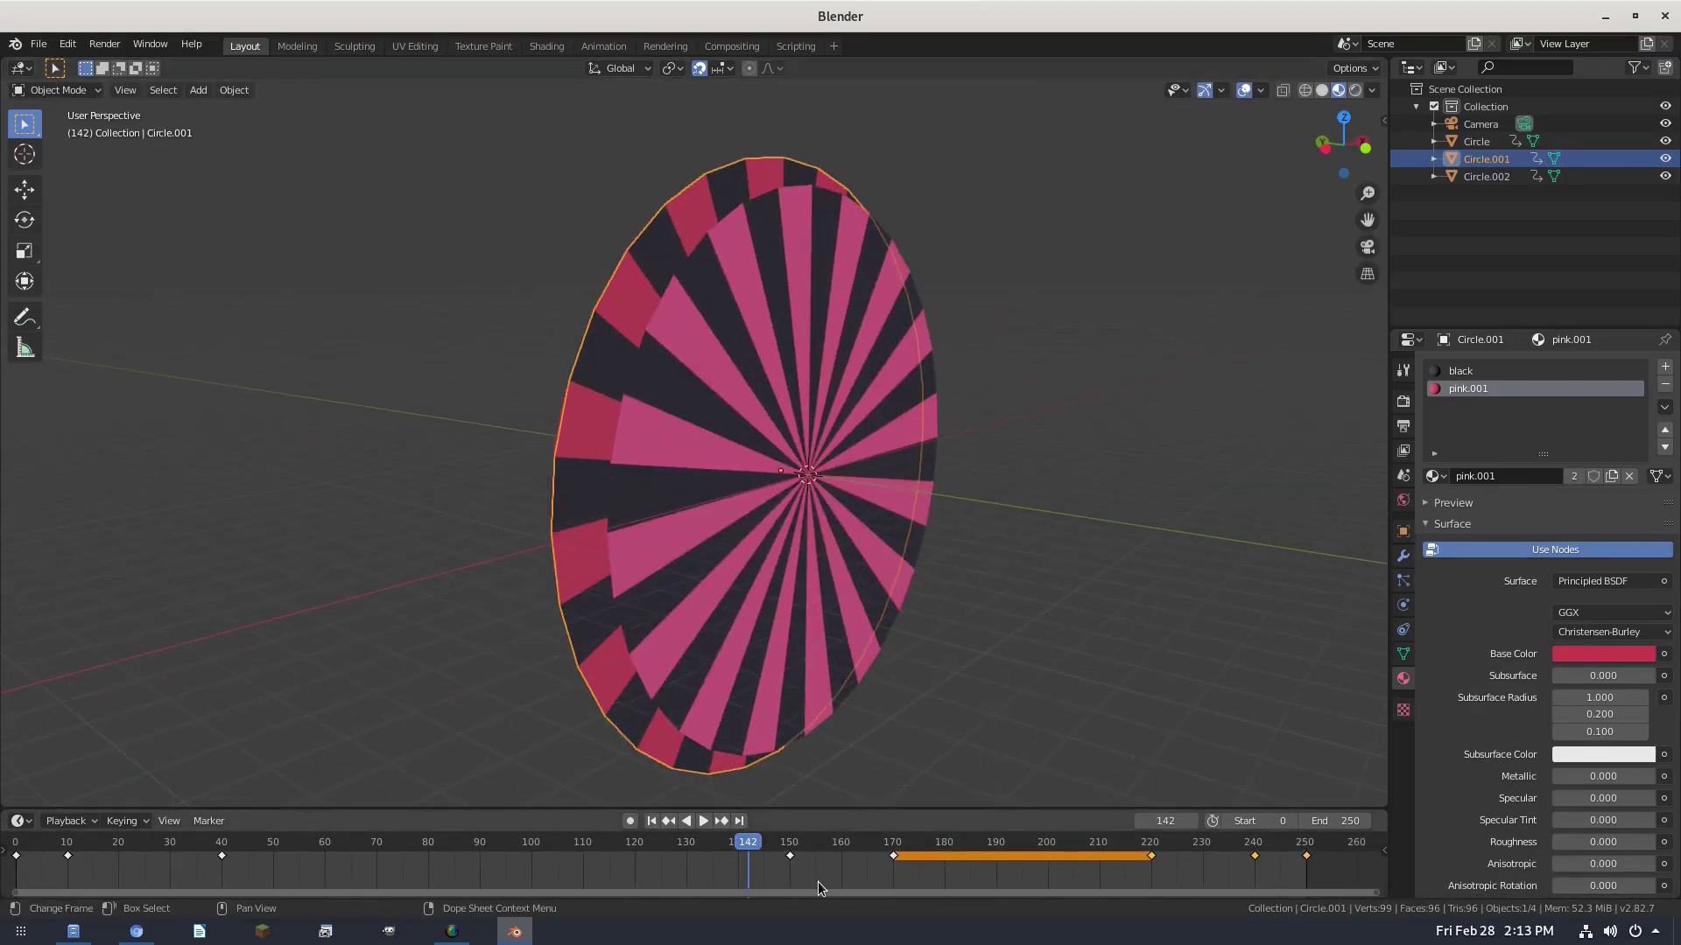
{"action": "scroll", "coordinate": [680, 848], "scroll_direction": "up", "scroll_amount": 4, "text": "ctrl"}
- Scale up the rearmost circle's mesh in Edit Mode and step the timeline back to frame 71
{"action": "middle_click_drag", "start_coordinate": [613, 573], "coordinate": [676, 553]}
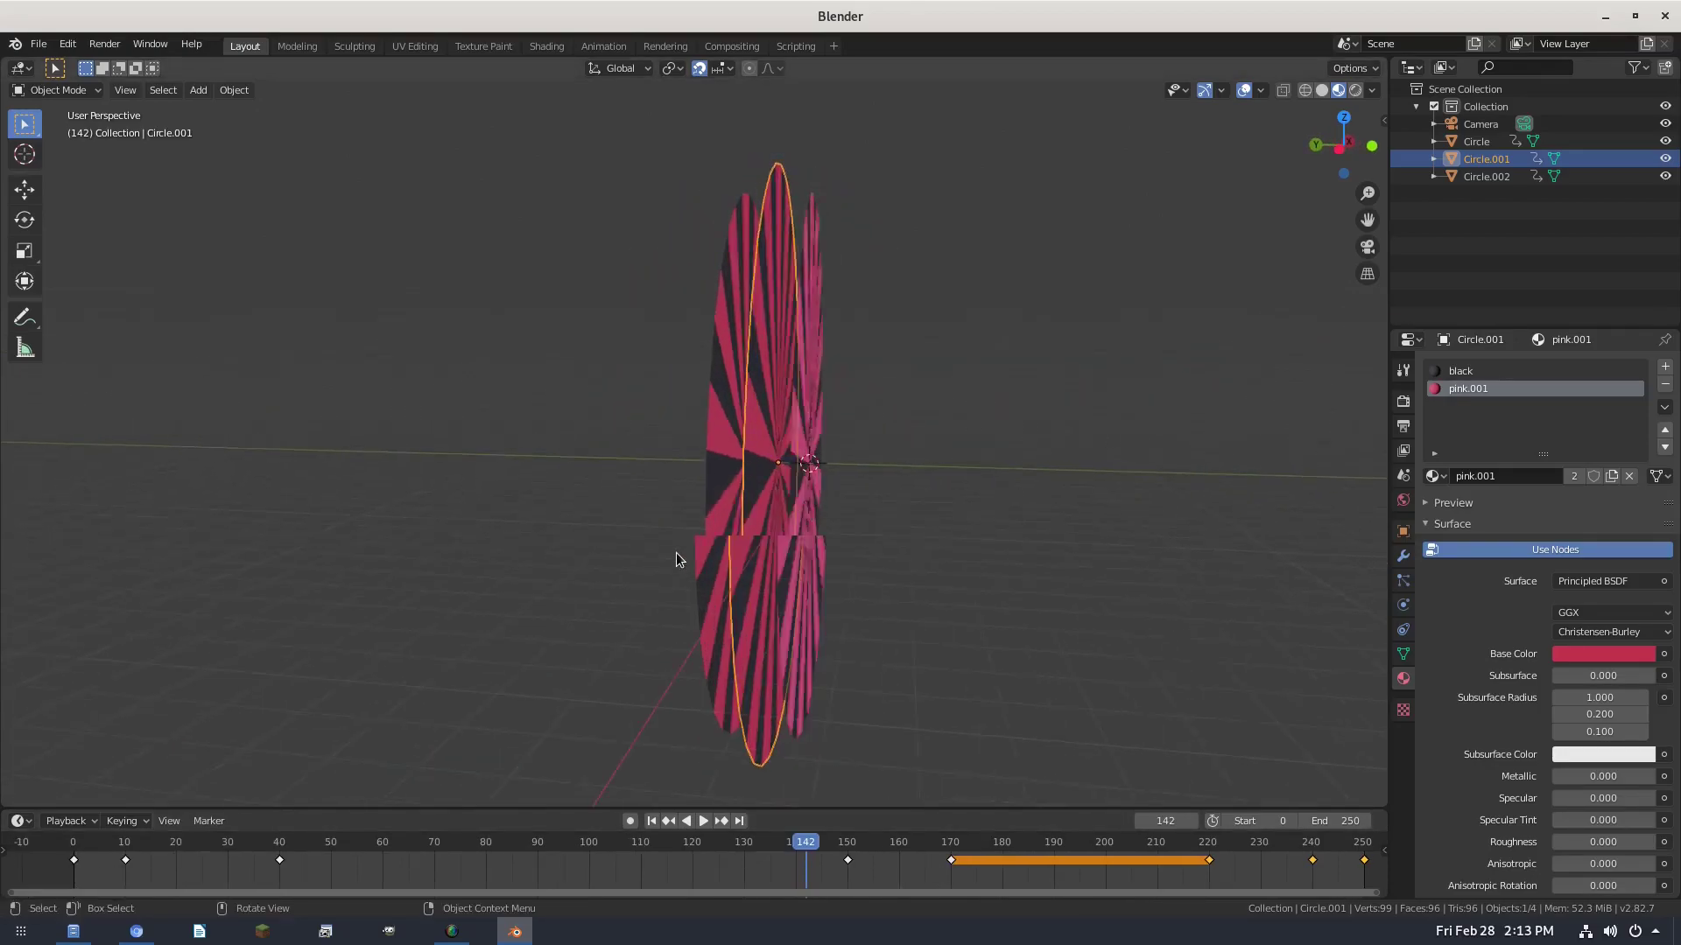
{"action": "left_click", "coordinate": [717, 463]}
{"action": "key", "text": "Tab"}
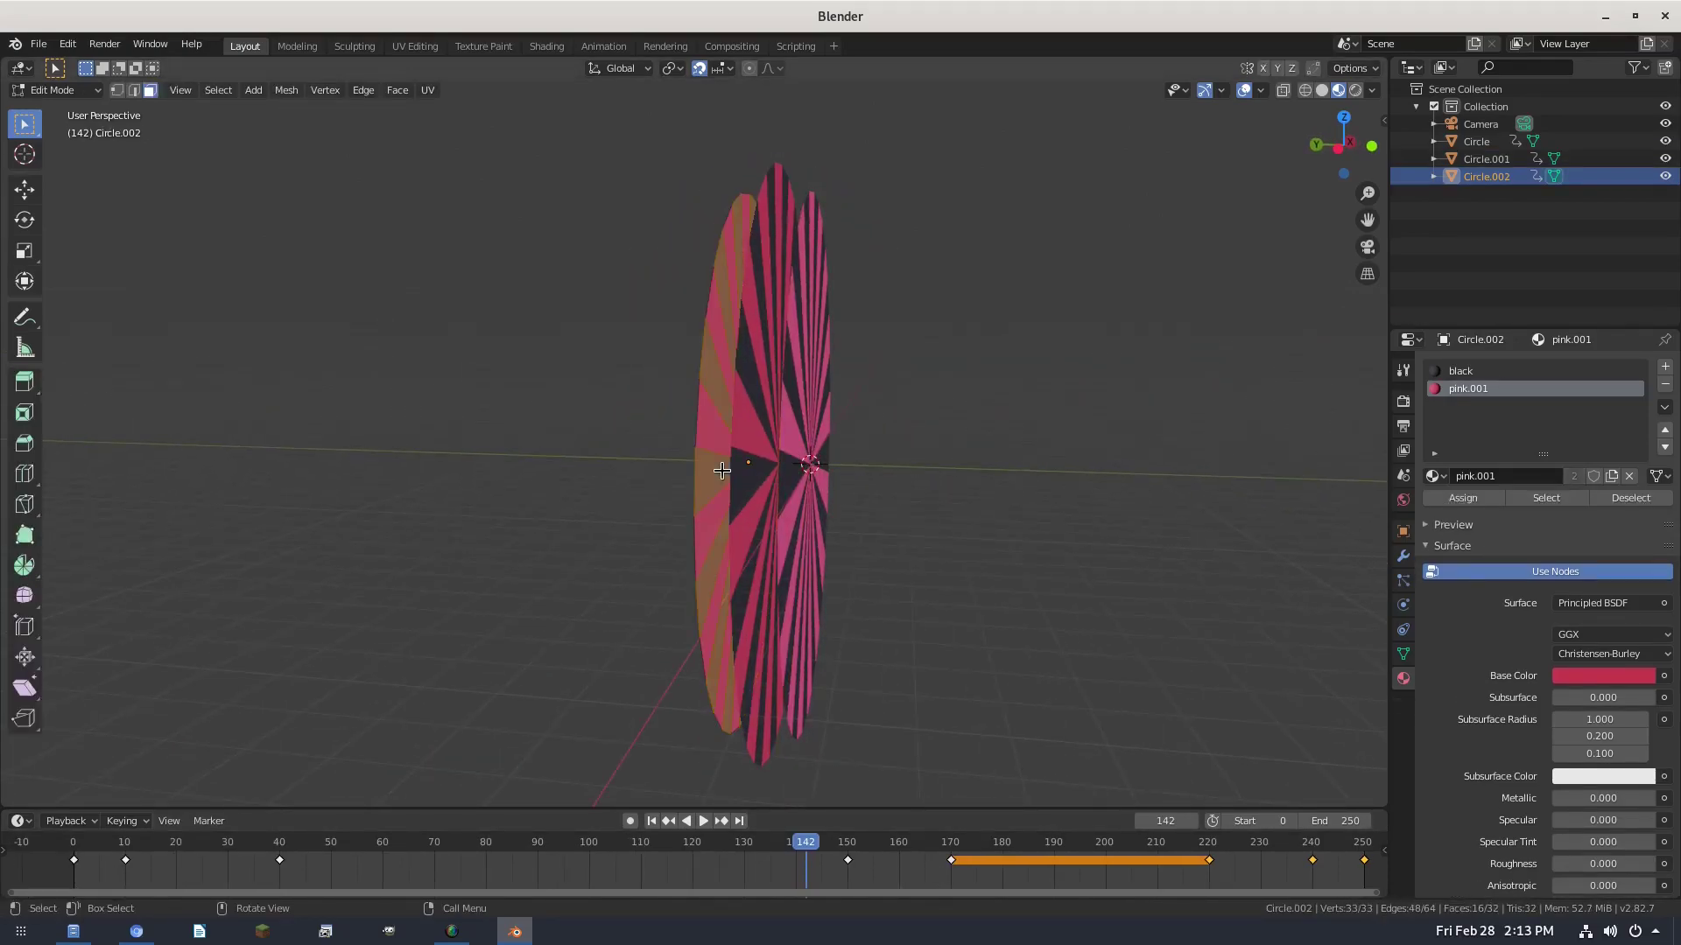
{"action": "key", "text": "s"}
{"action": "key", "text": "1"}
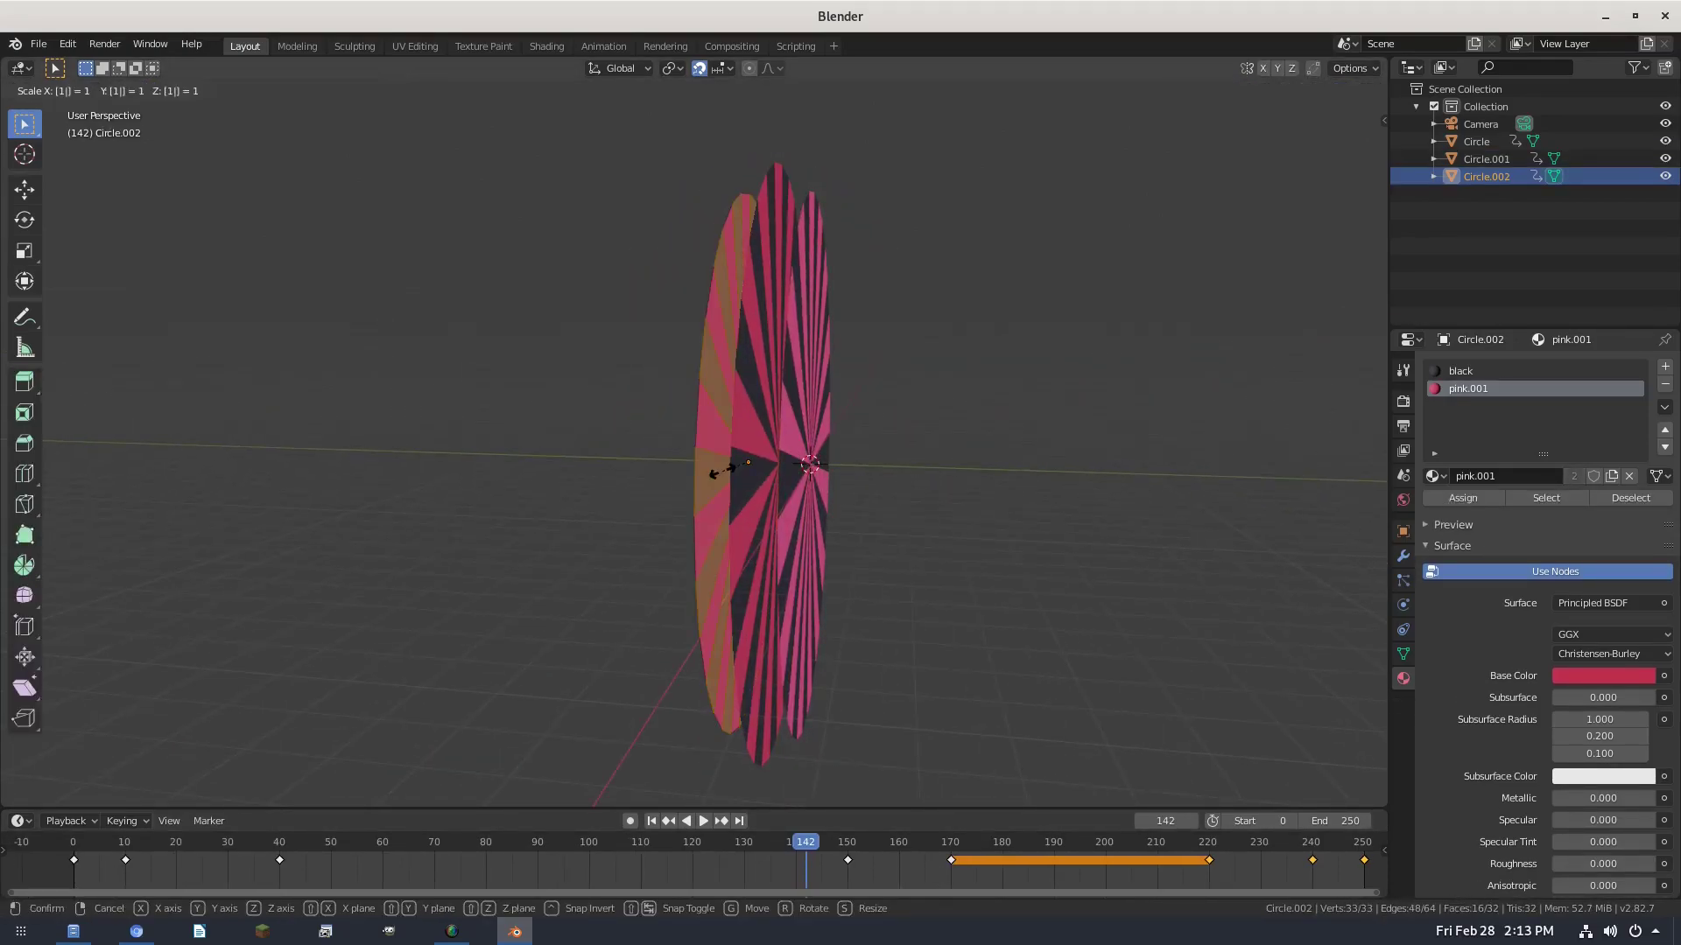
{"action": "key", "text": "Return"}
{"action": "middle_click_drag", "start_coordinate": [844, 499], "coordinate": [696, 512]}
{"action": "key", "text": "Tab"}
{"action": "scroll", "coordinate": [612, 613], "scroll_direction": "up", "scroll_amount": 20, "text": "alt"}
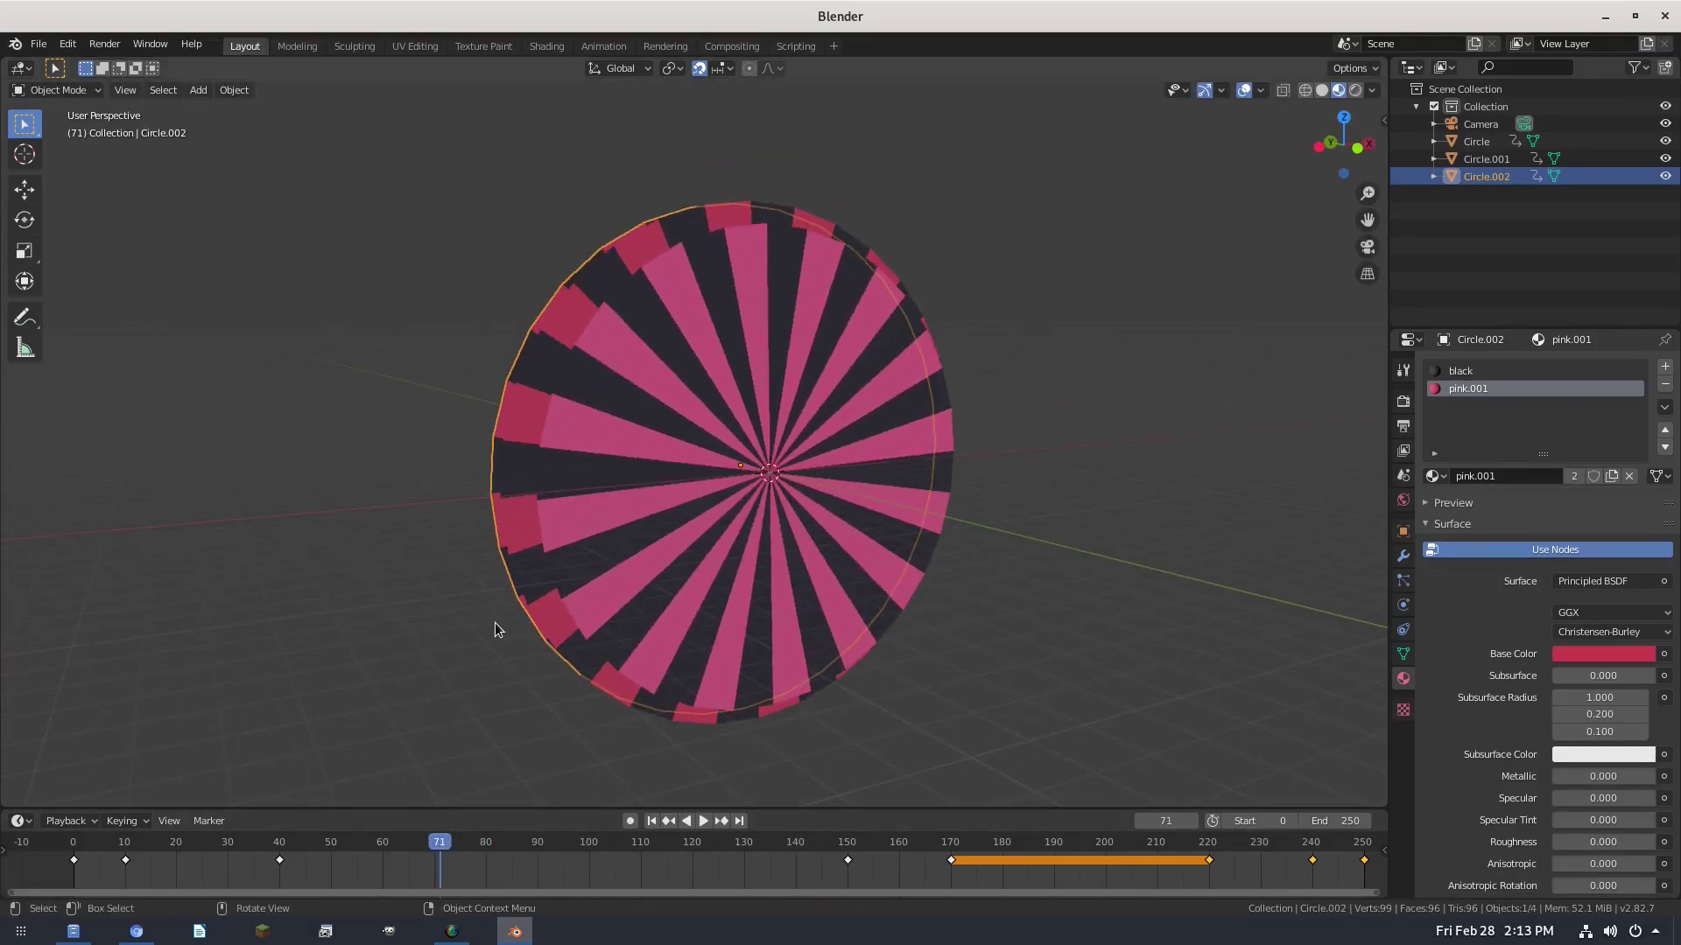
- Scale the rearmost circle's mesh by 1.1 in Edit Mode so its rim extends beyond the middle circle
{"action": "middle_click_drag", "start_coordinate": [569, 625], "coordinate": [623, 525]}
{"action": "key", "text": "Tab"}
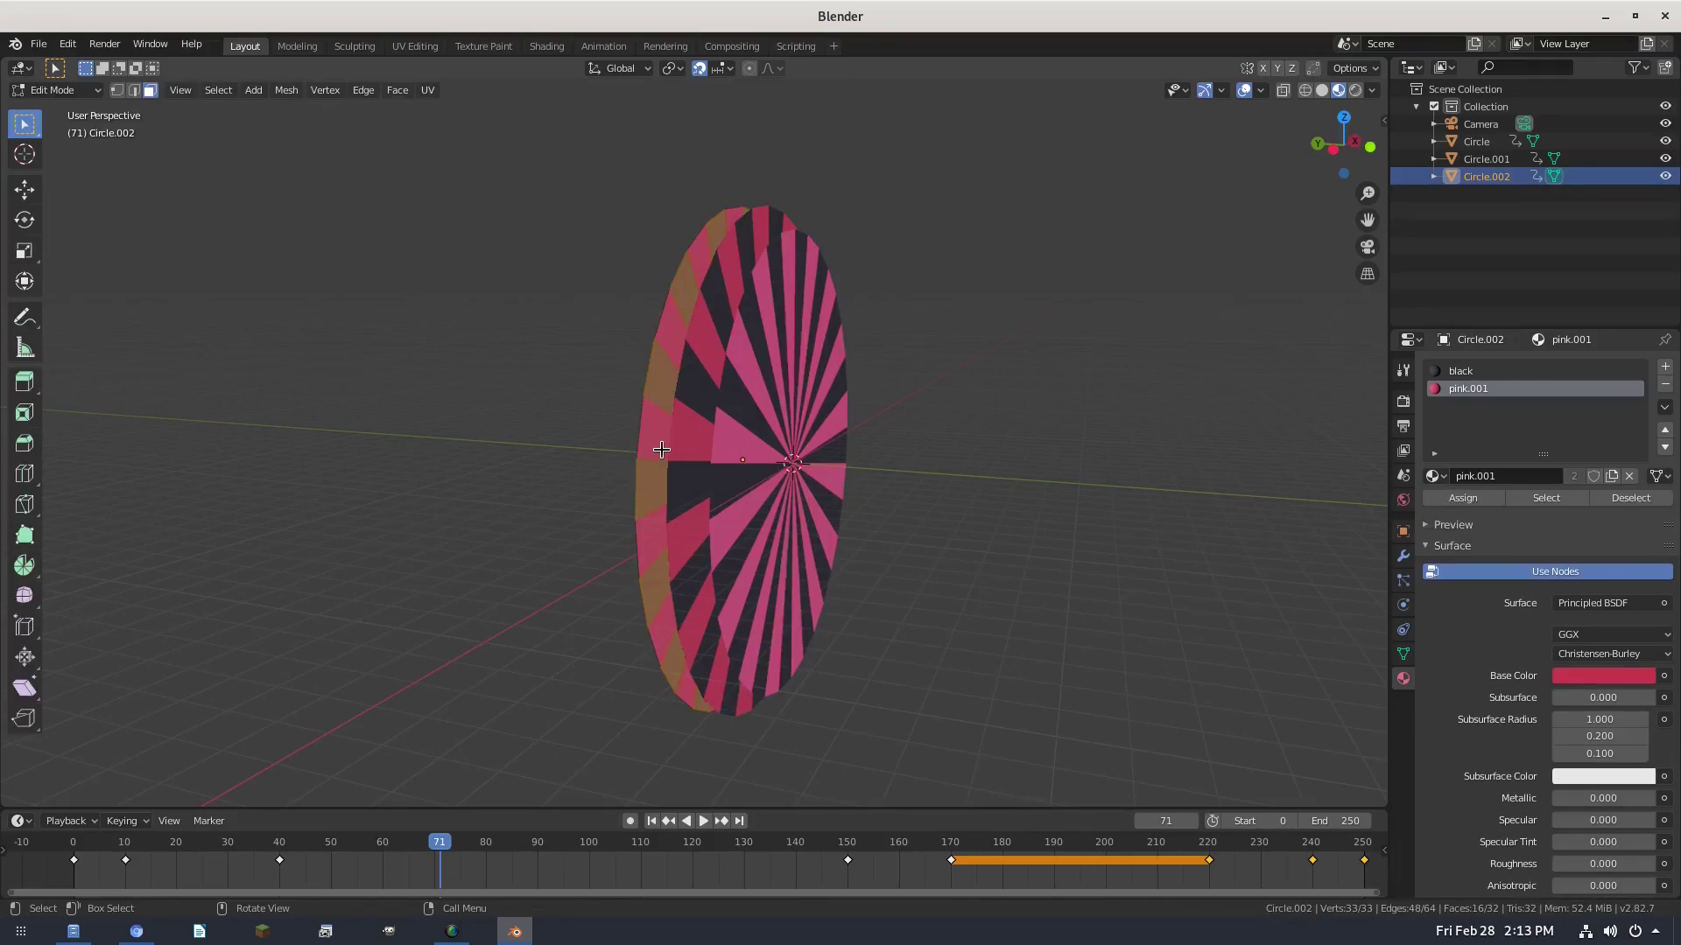
{"action": "type", "text": "s1.1"}
{"action": "key", "text": "Return"}
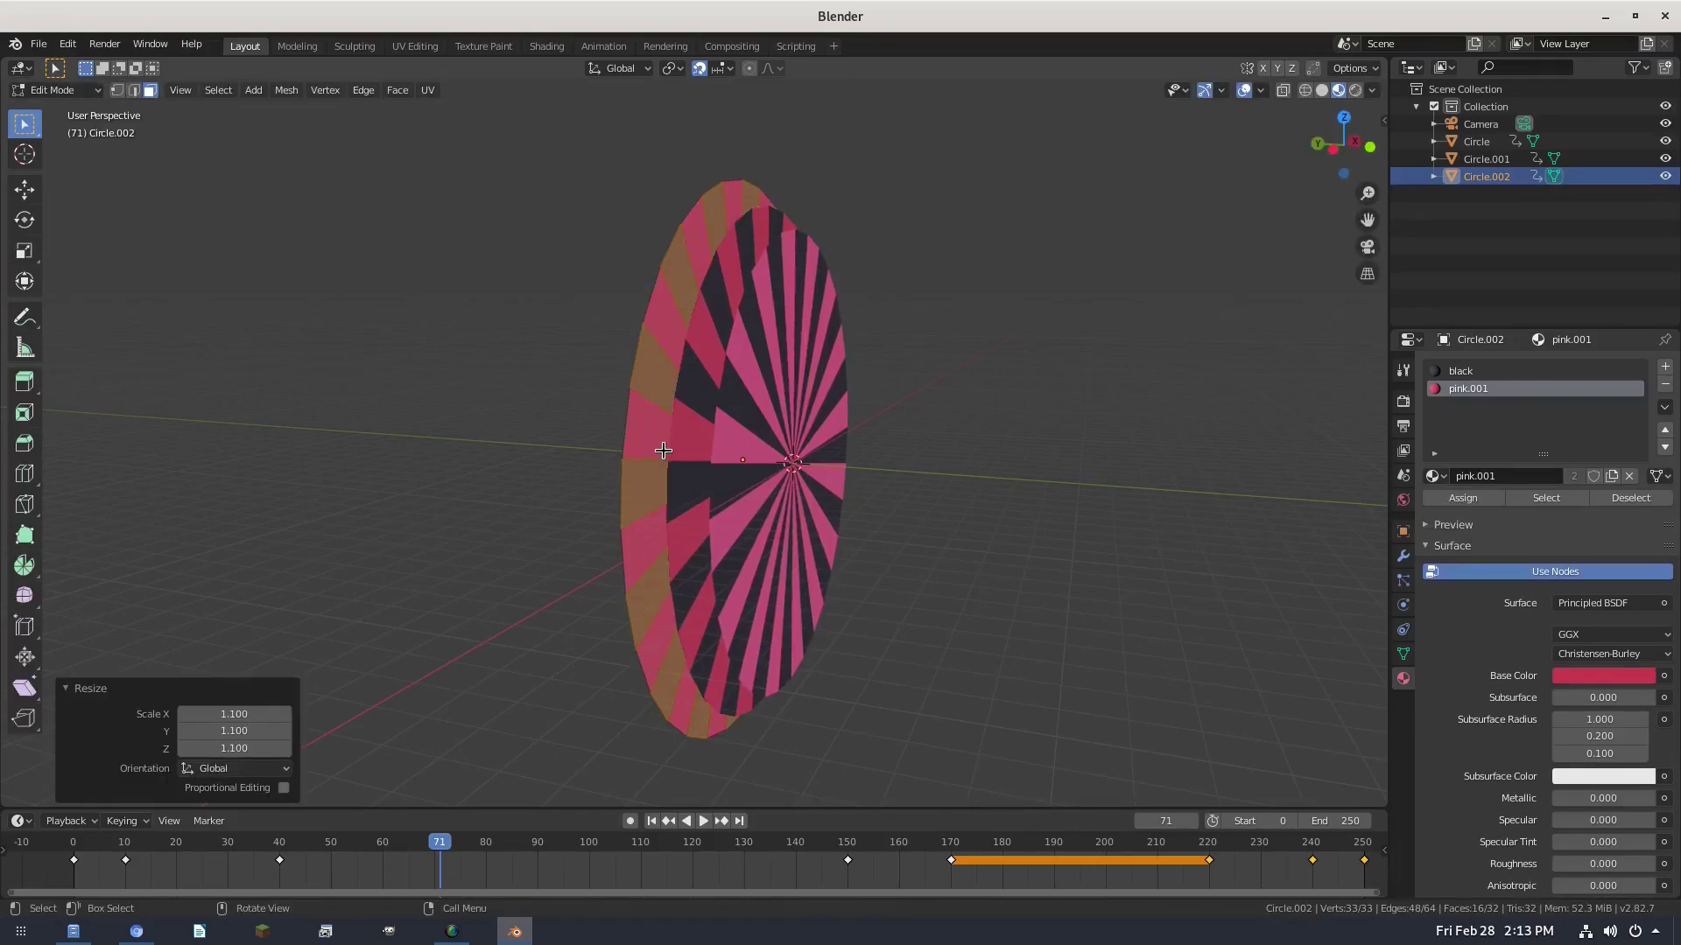
{"action": "middle_click_drag", "start_coordinate": [663, 451], "coordinate": [513, 398]}
{"action": "key", "text": "Tab"}
- Give the rearmost circle its own copy of the shared pink material and shift its base color to magenta
{"action": "left_click", "coordinate": [540, 412]}
{"action": "middle_click_drag", "start_coordinate": [743, 444], "coordinate": [575, 314]}
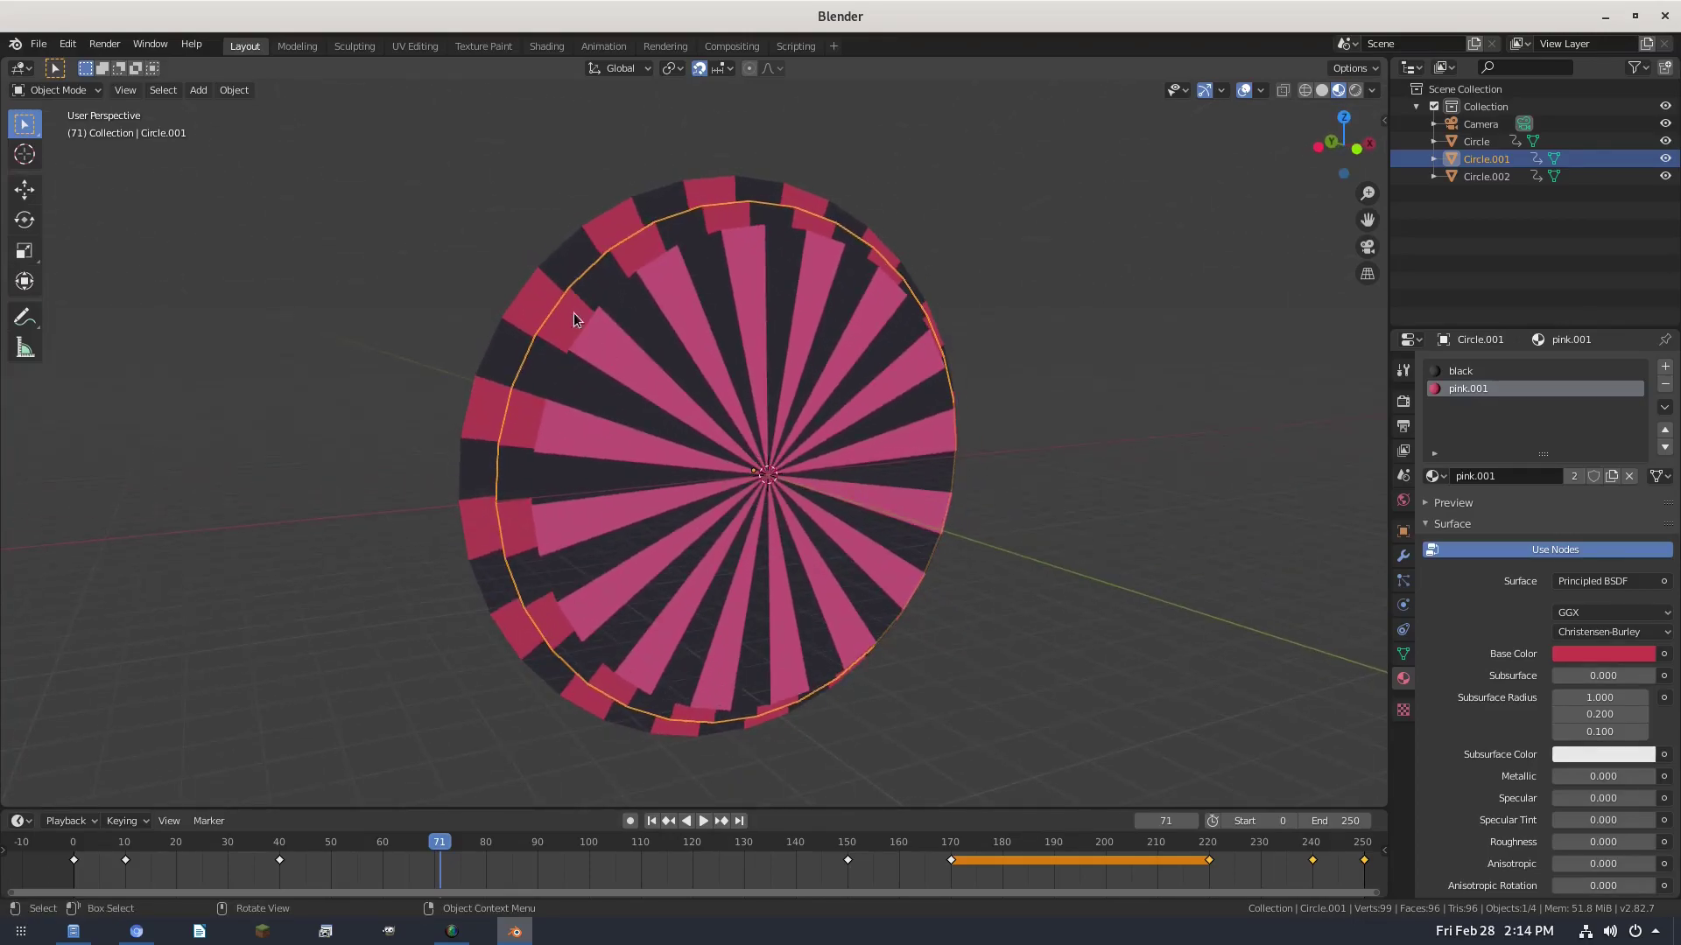
{"action": "middle_click_drag", "start_coordinate": [968, 476], "coordinate": [1086, 465]}
{"action": "left_click", "coordinate": [539, 359]}
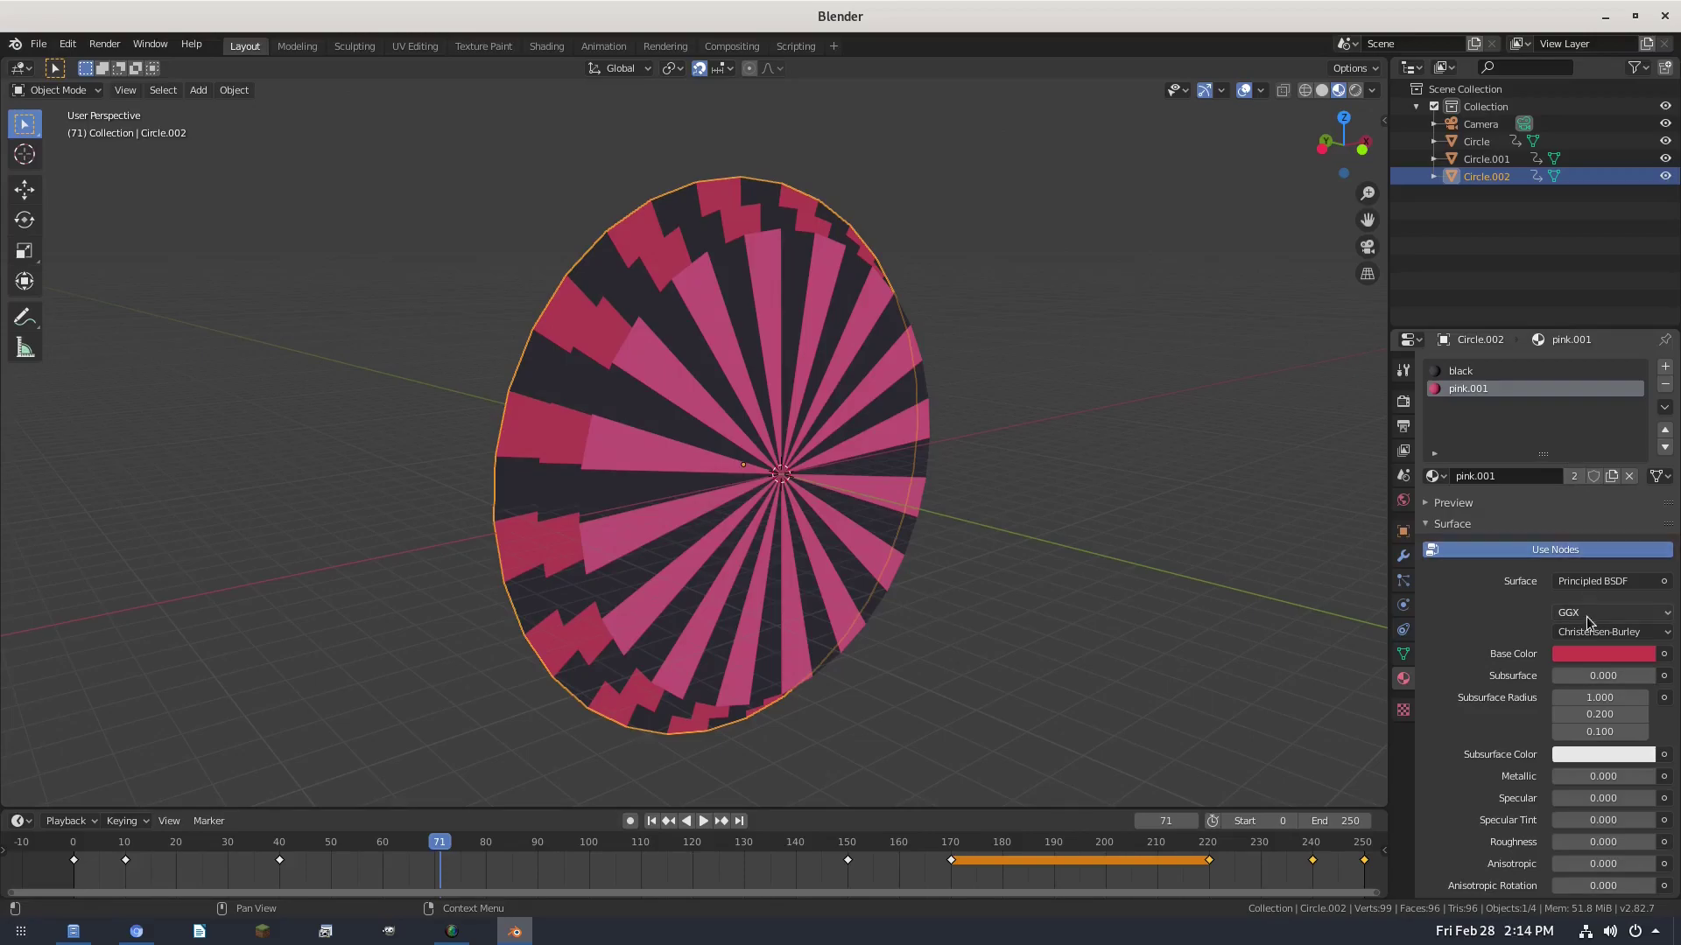
{"action": "left_click", "coordinate": [1602, 653]}
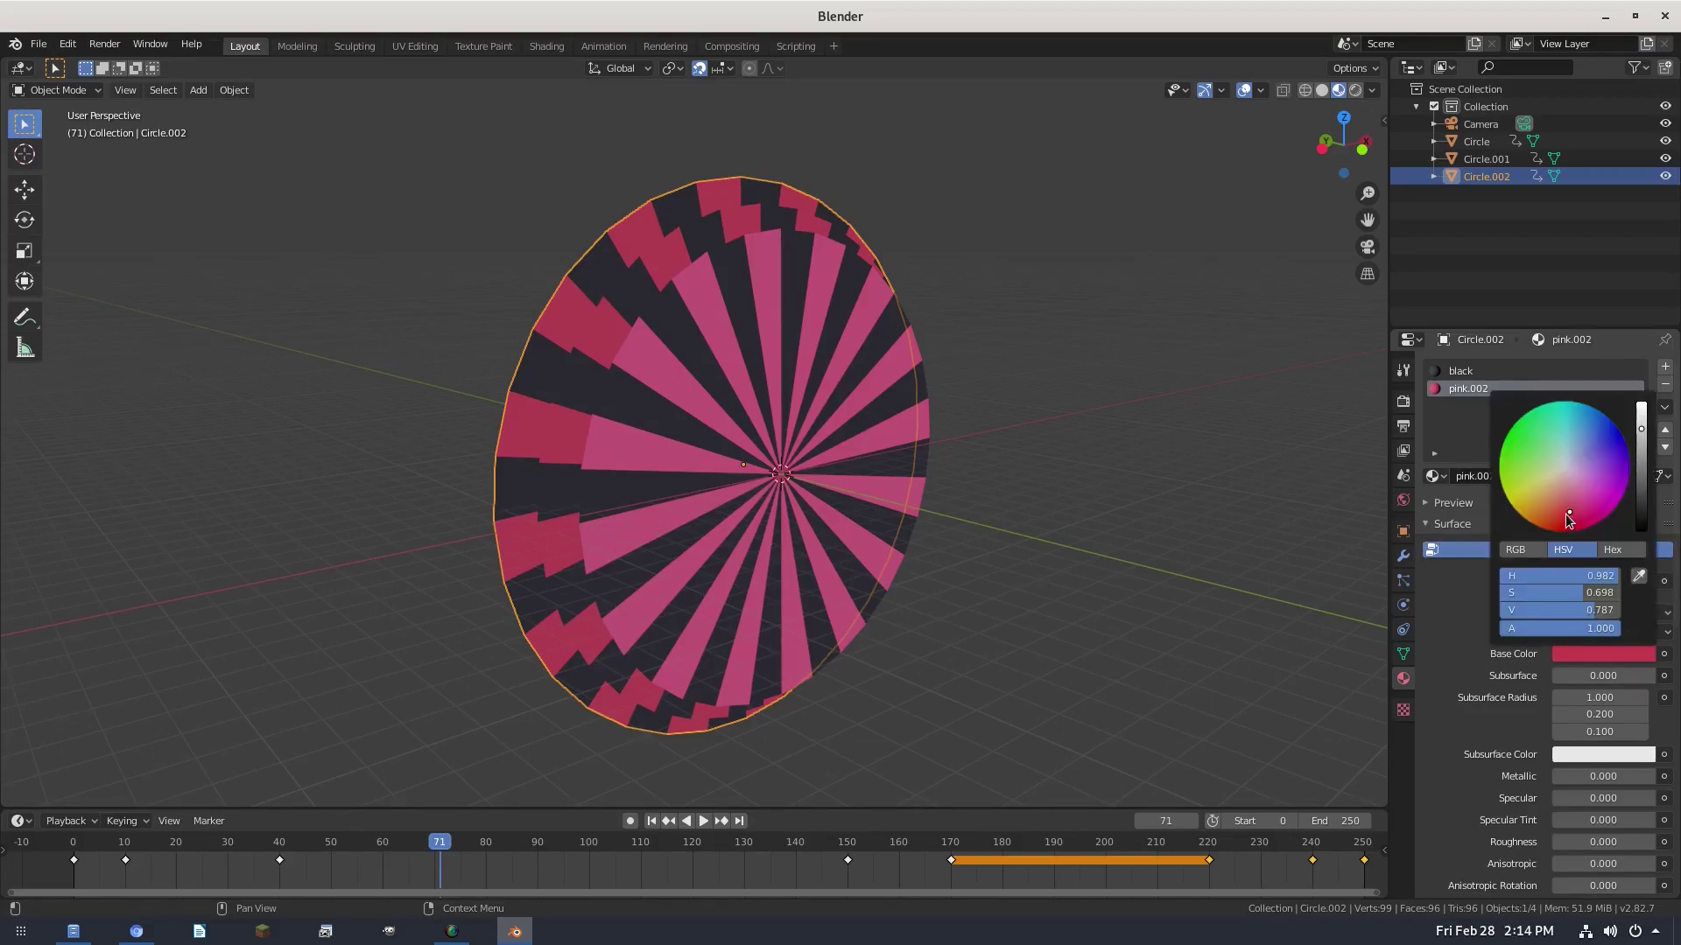
{"action": "left_click_drag", "start_coordinate": [1568, 514], "coordinate": [1578, 512]}
- Grade the wedge base colors from pinkish magenta on the middle circle to a more purple magenta on the rearmost circle
{"action": "left_click", "coordinate": [569, 463]}
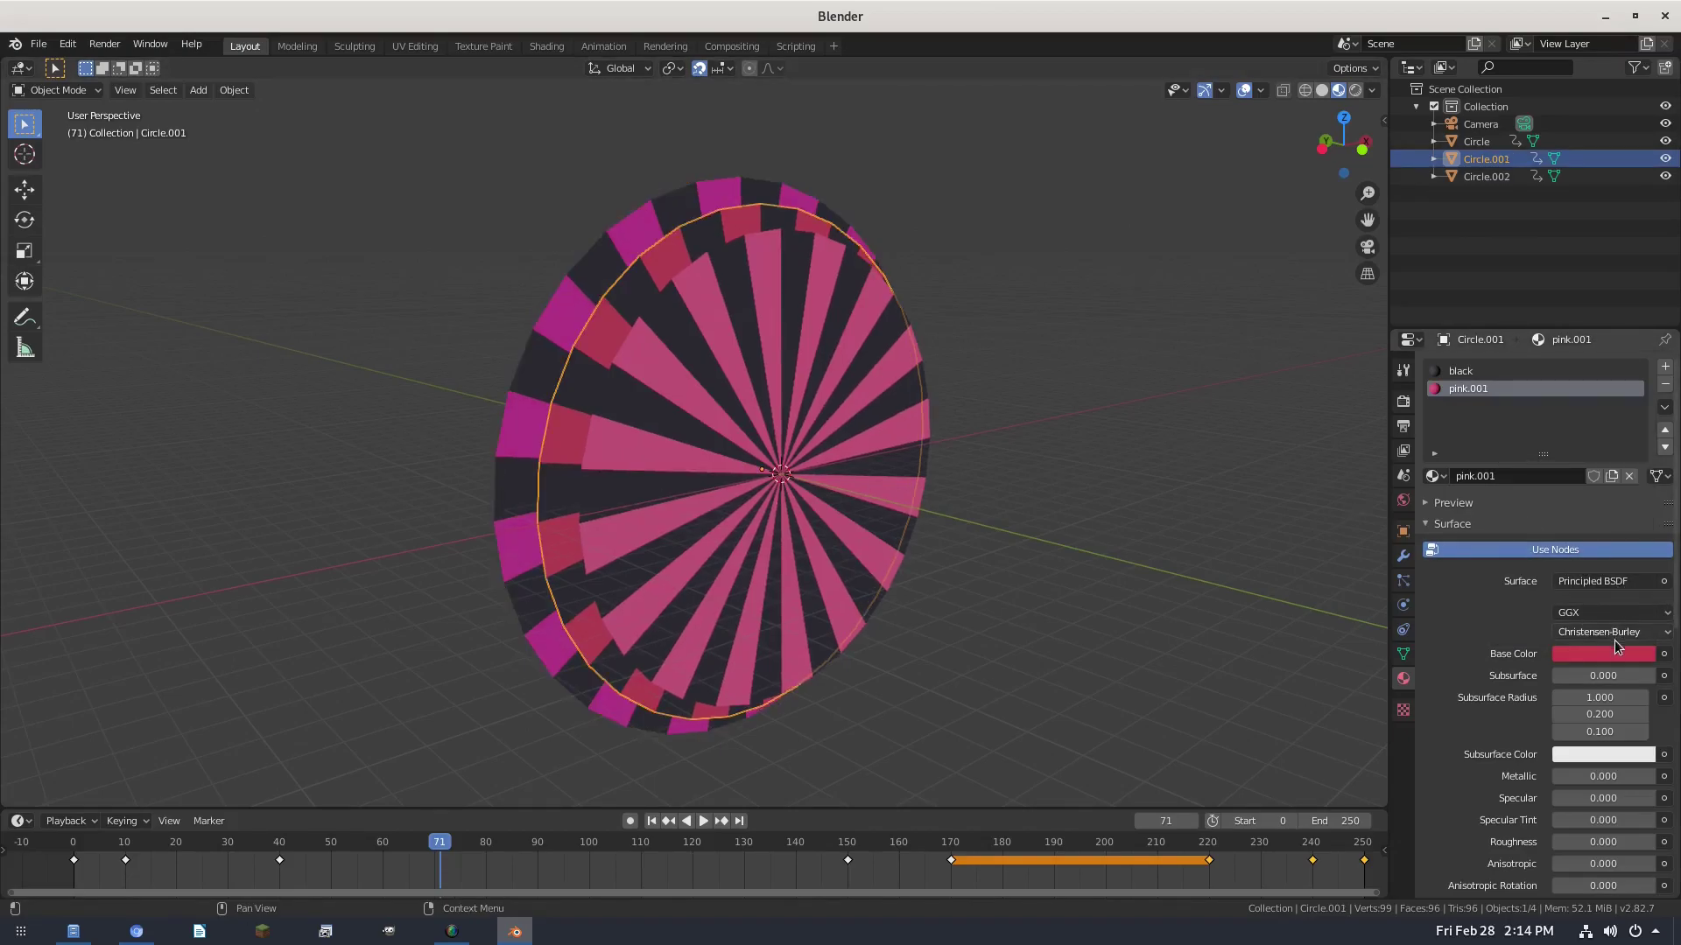
{"action": "left_click", "coordinate": [1603, 654]}
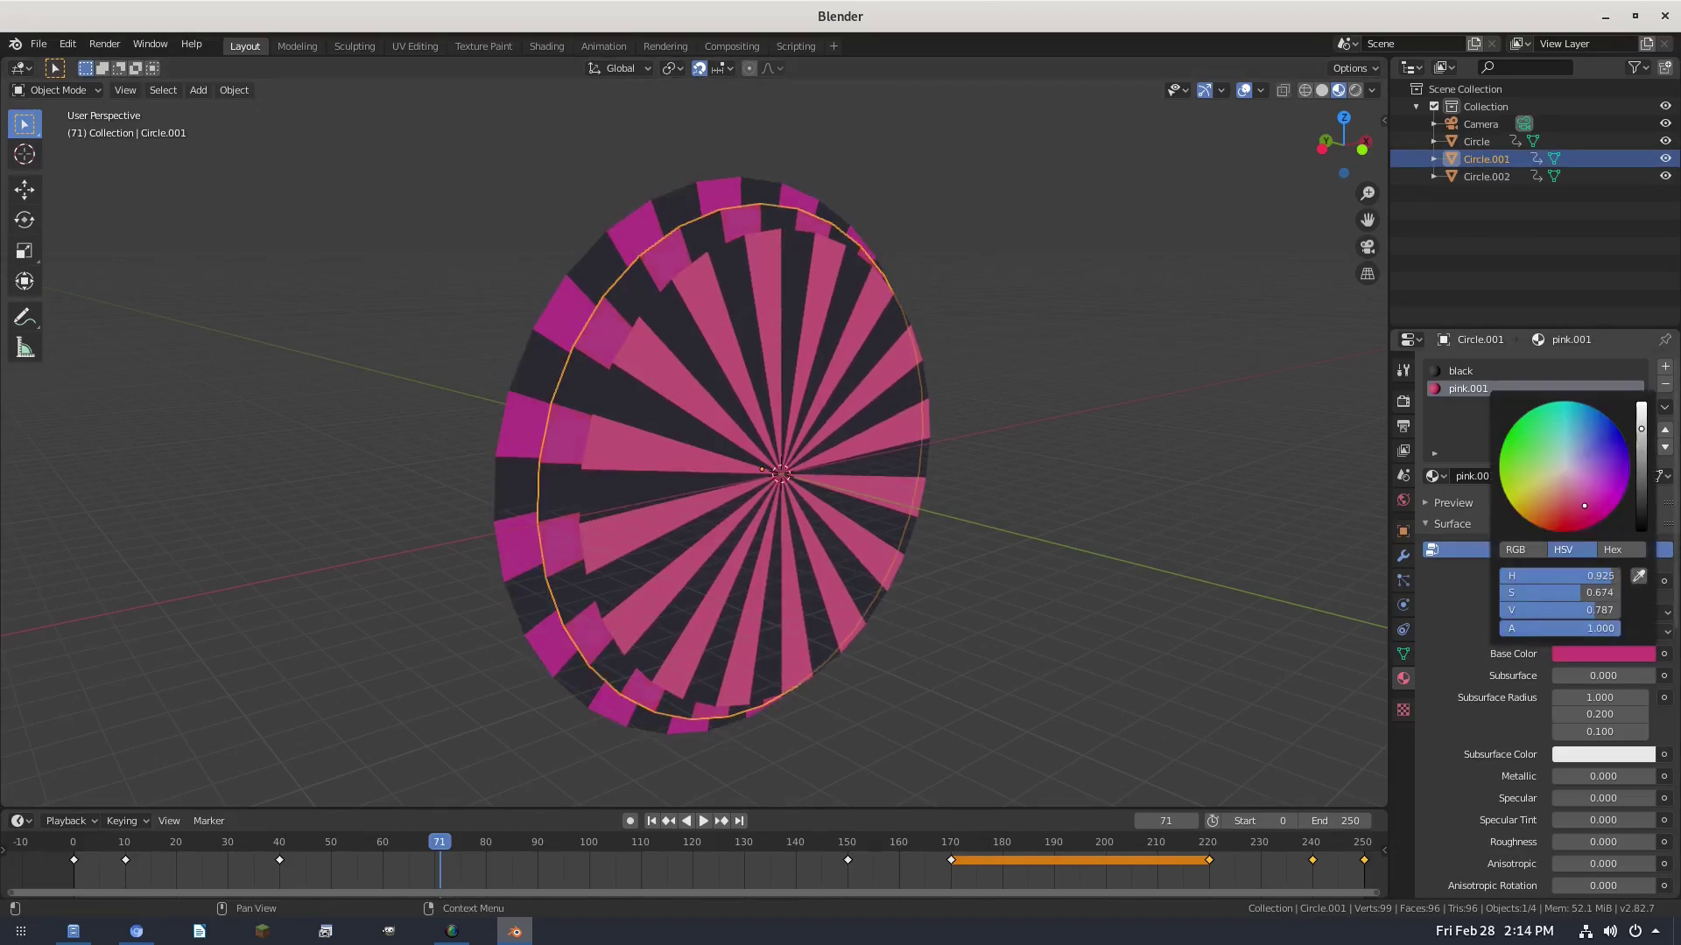
{"action": "left_click_drag", "start_coordinate": [1585, 506], "coordinate": [1583, 503]}
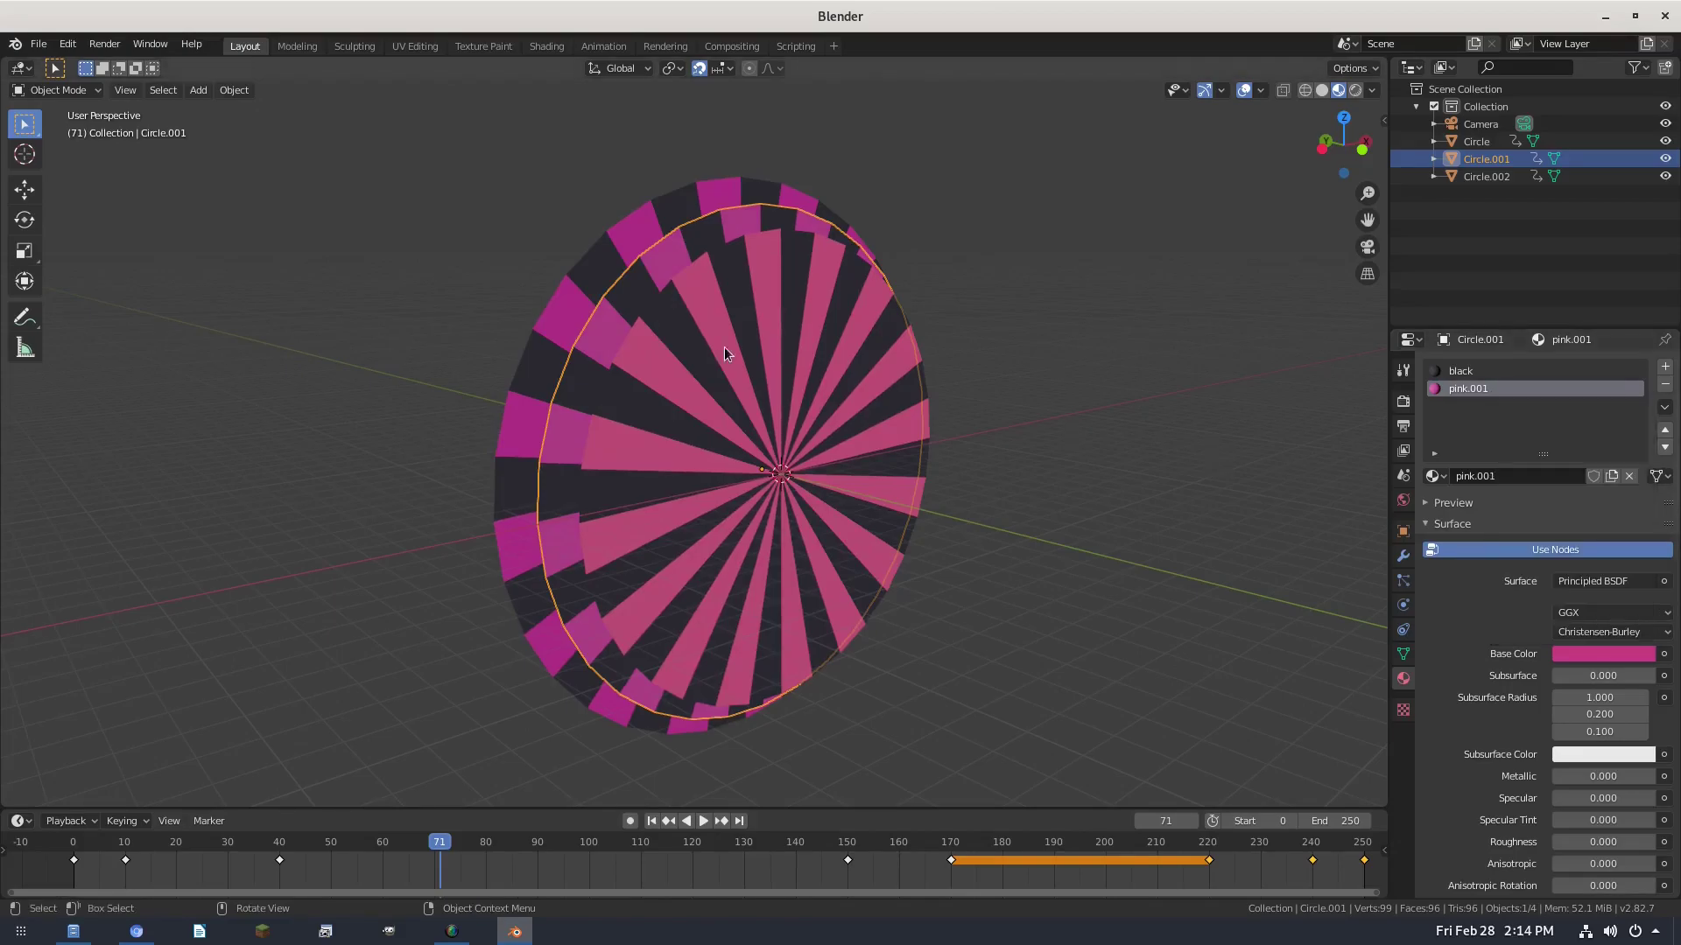
{"action": "left_click", "coordinate": [560, 338]}
{"action": "left_click", "coordinate": [1603, 654]}
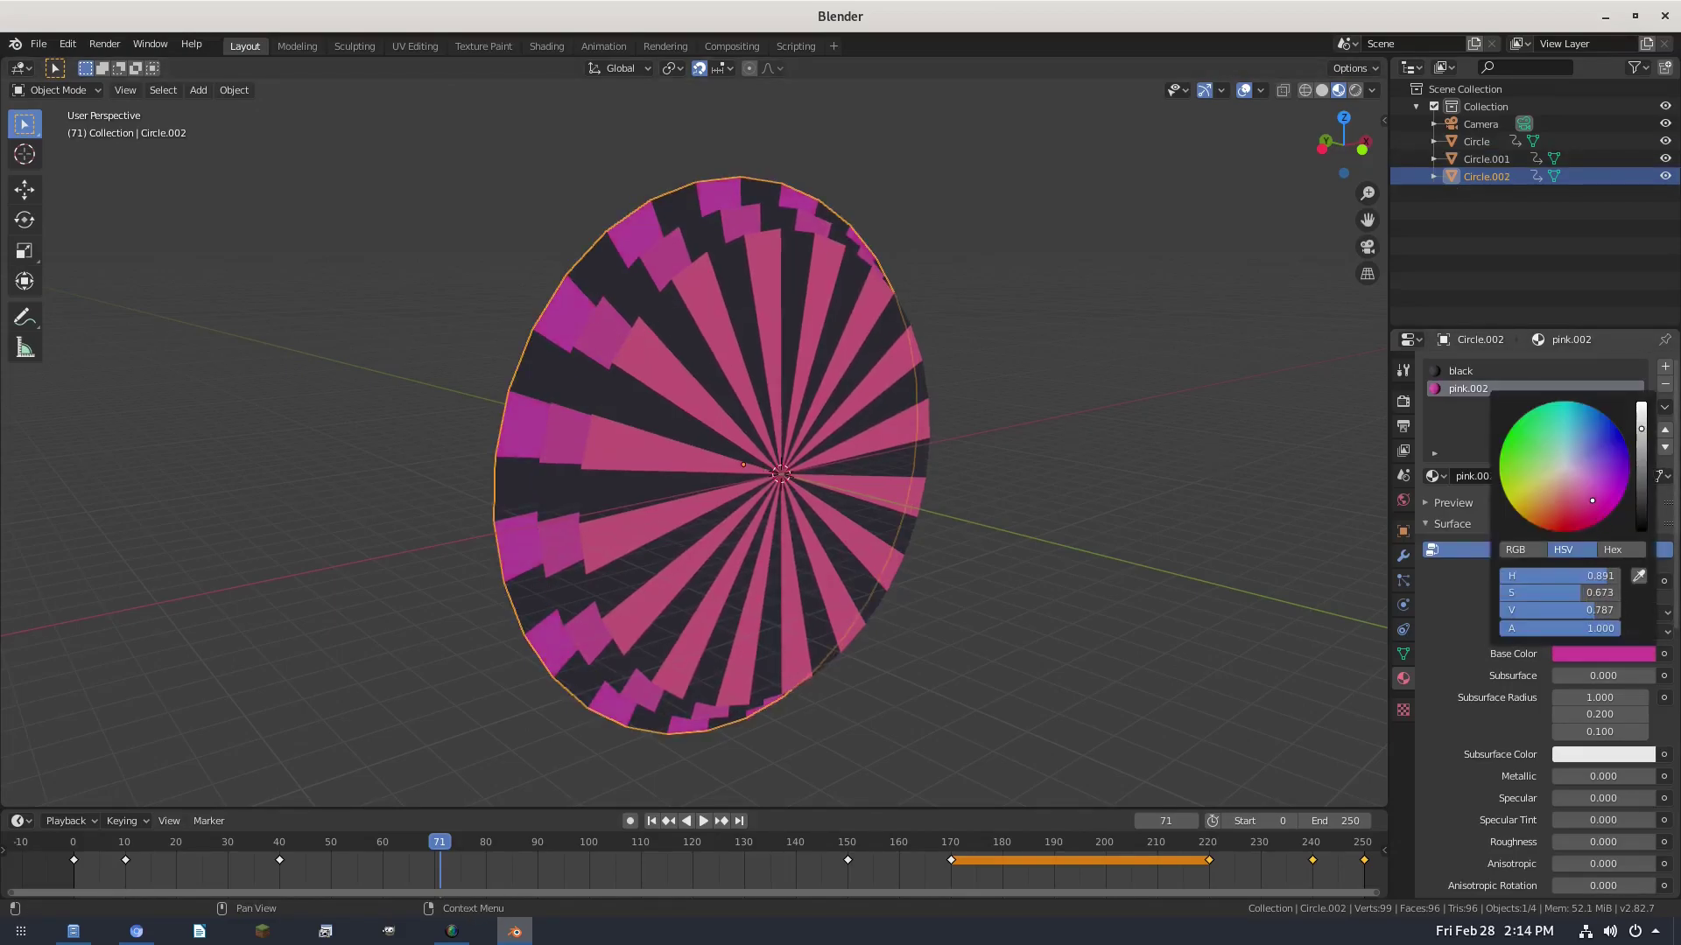
{"action": "left_click_drag", "start_coordinate": [1592, 500], "coordinate": [1592, 497]}
- Recolor the wedges blue on the front circle, turquoise green on the middle circle and green on the rearmost circle
{"action": "middle_click_drag", "start_coordinate": [1313, 499], "coordinate": [792, 503]}
{"action": "left_click", "coordinate": [1602, 654]}
{"action": "left_click", "coordinate": [1575, 422]}
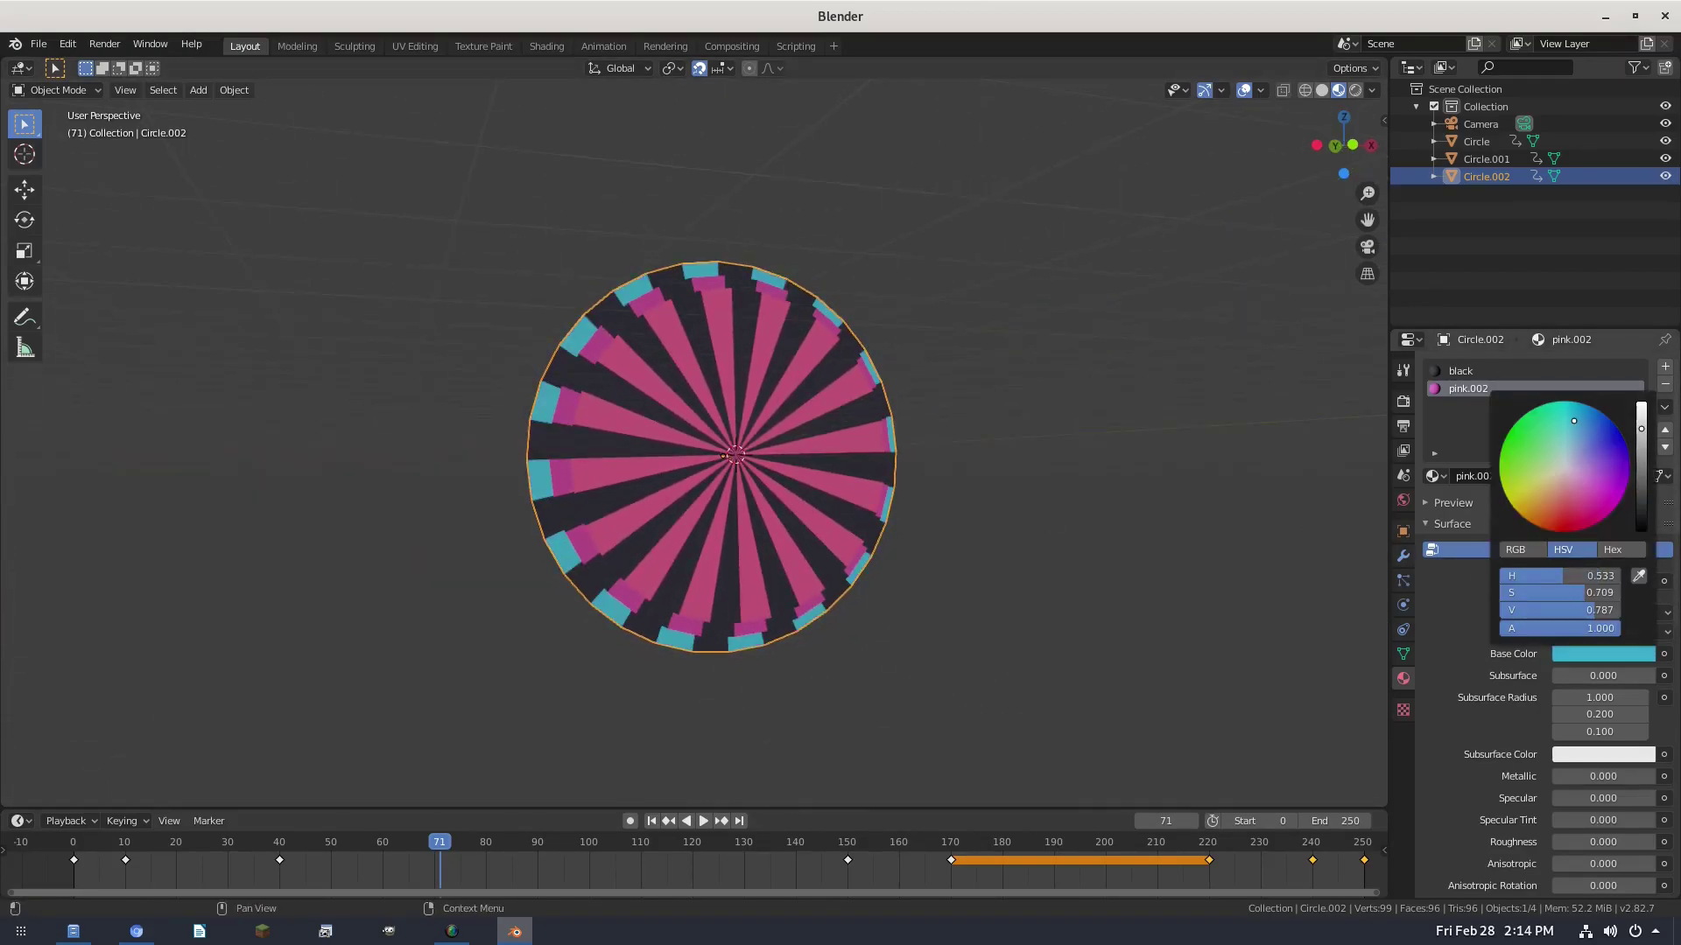
{"action": "left_click_drag", "start_coordinate": [1574, 421], "coordinate": [1543, 421]}
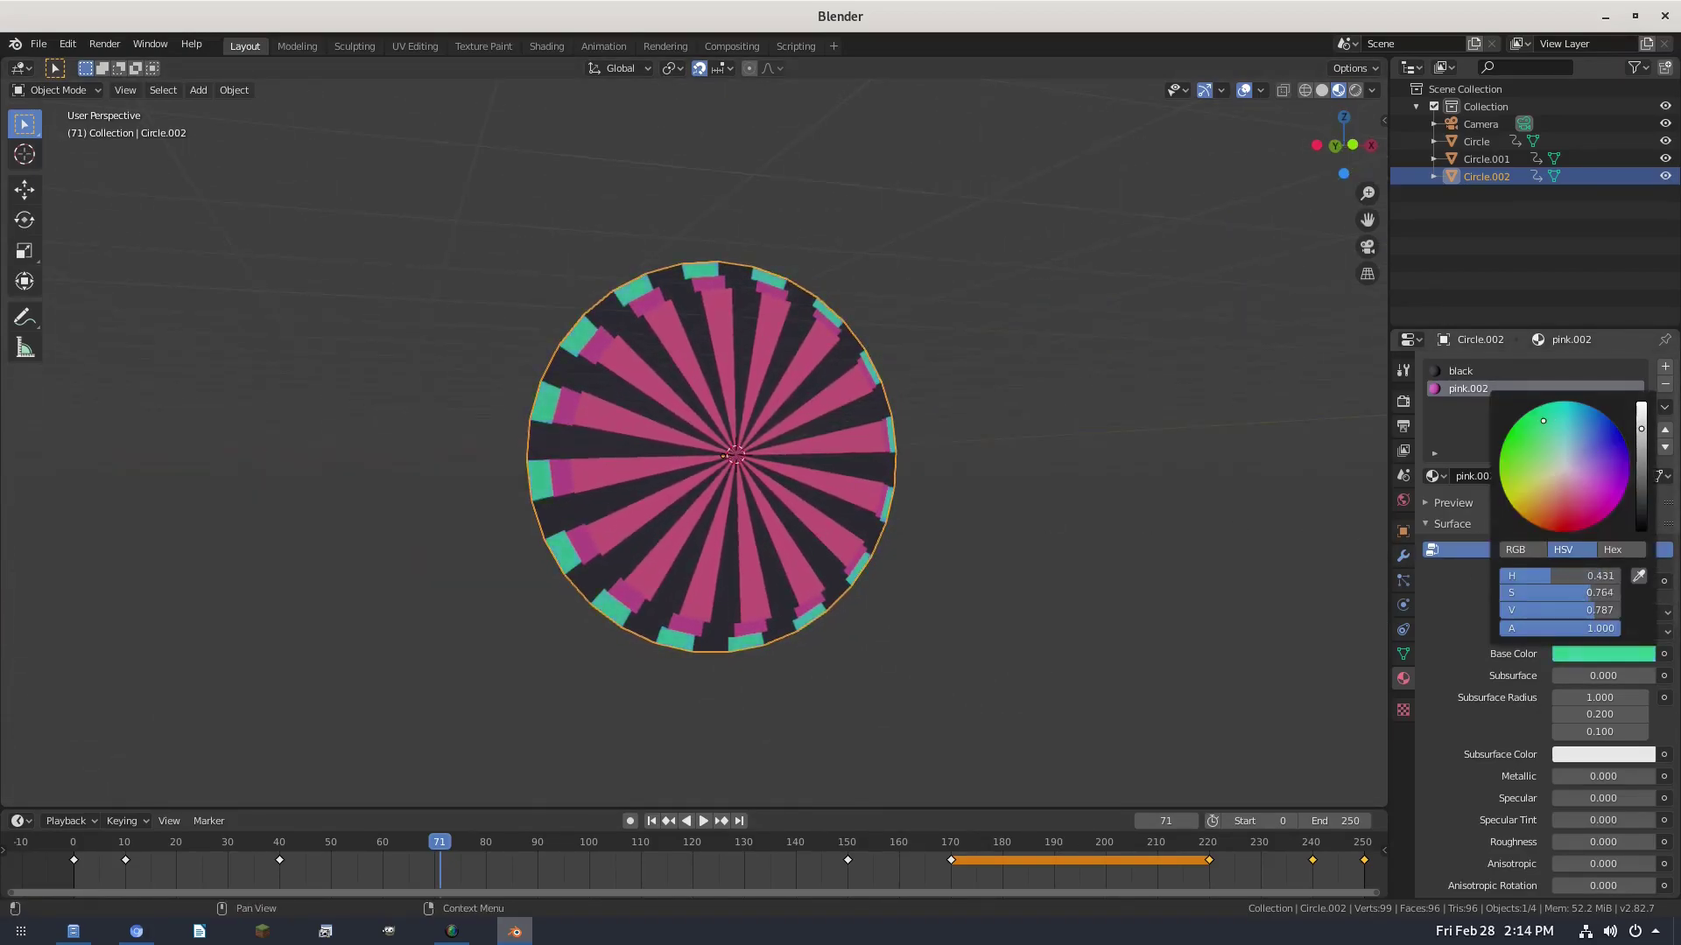
{"action": "left_click", "coordinate": [556, 394]}
{"action": "left_click", "coordinate": [1603, 656]}
{"action": "left_click_drag", "start_coordinate": [1548, 426], "coordinate": [1523, 446]}
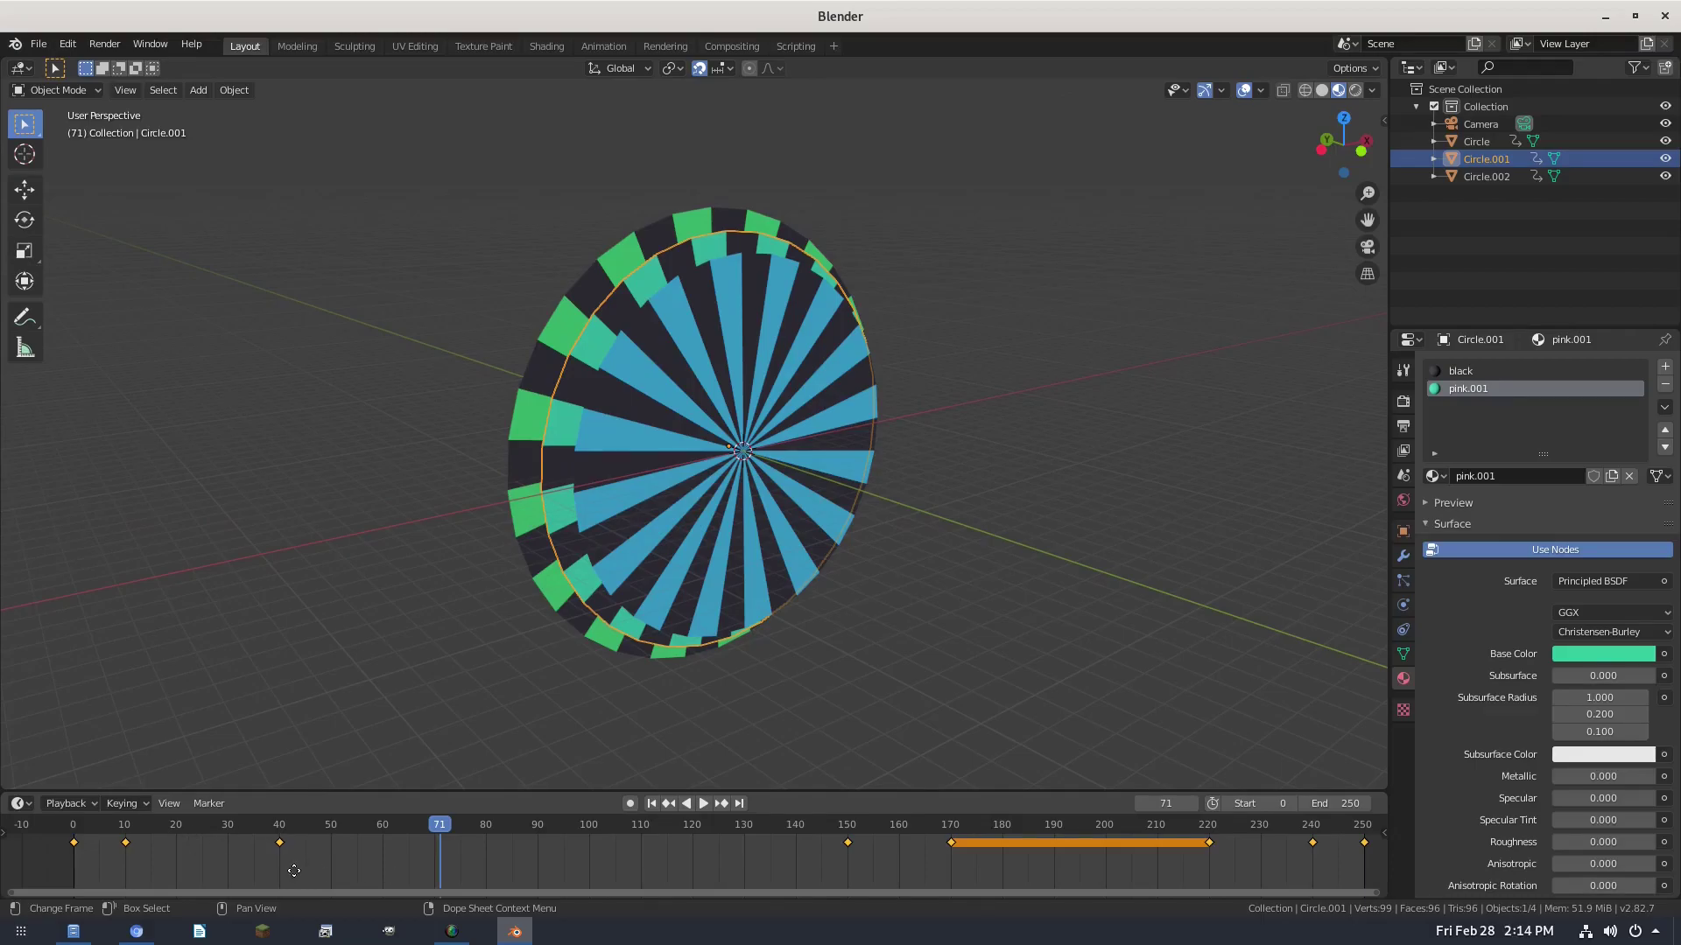
- Shift all the middle circle's keyframes 10 frames later and all the rearmost circle's keyframes 20 frames later
{"action": "key", "text": "g"}
{"action": "left_click", "coordinate": [346, 875]}
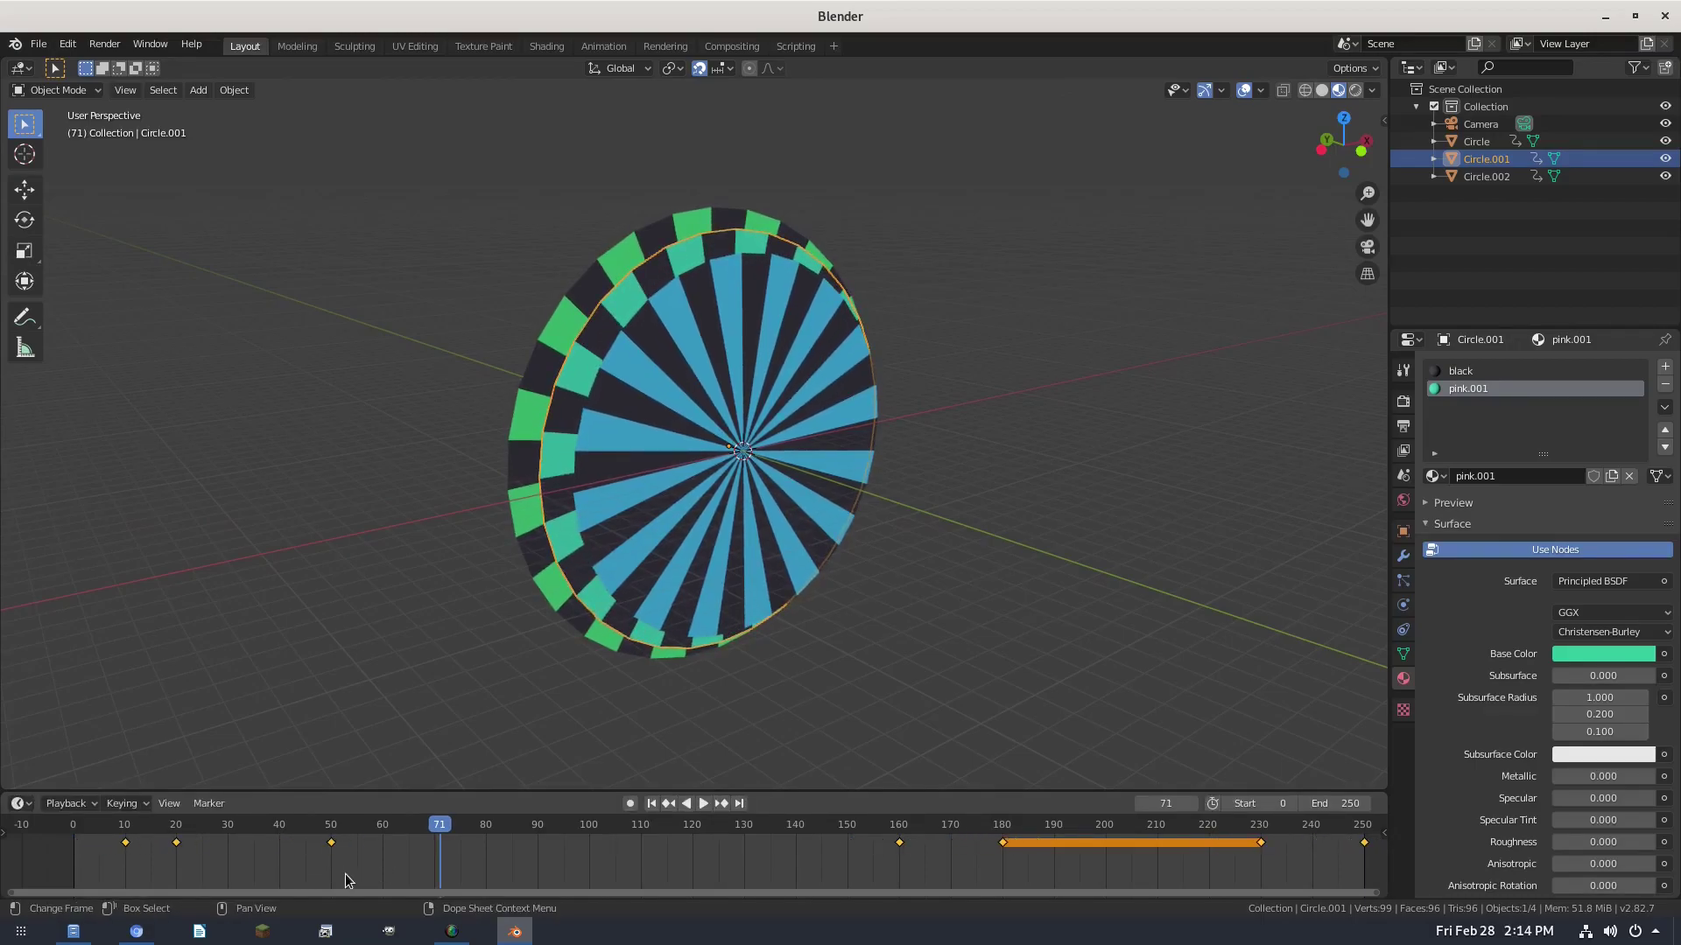
{"action": "left_click", "coordinate": [518, 515]}
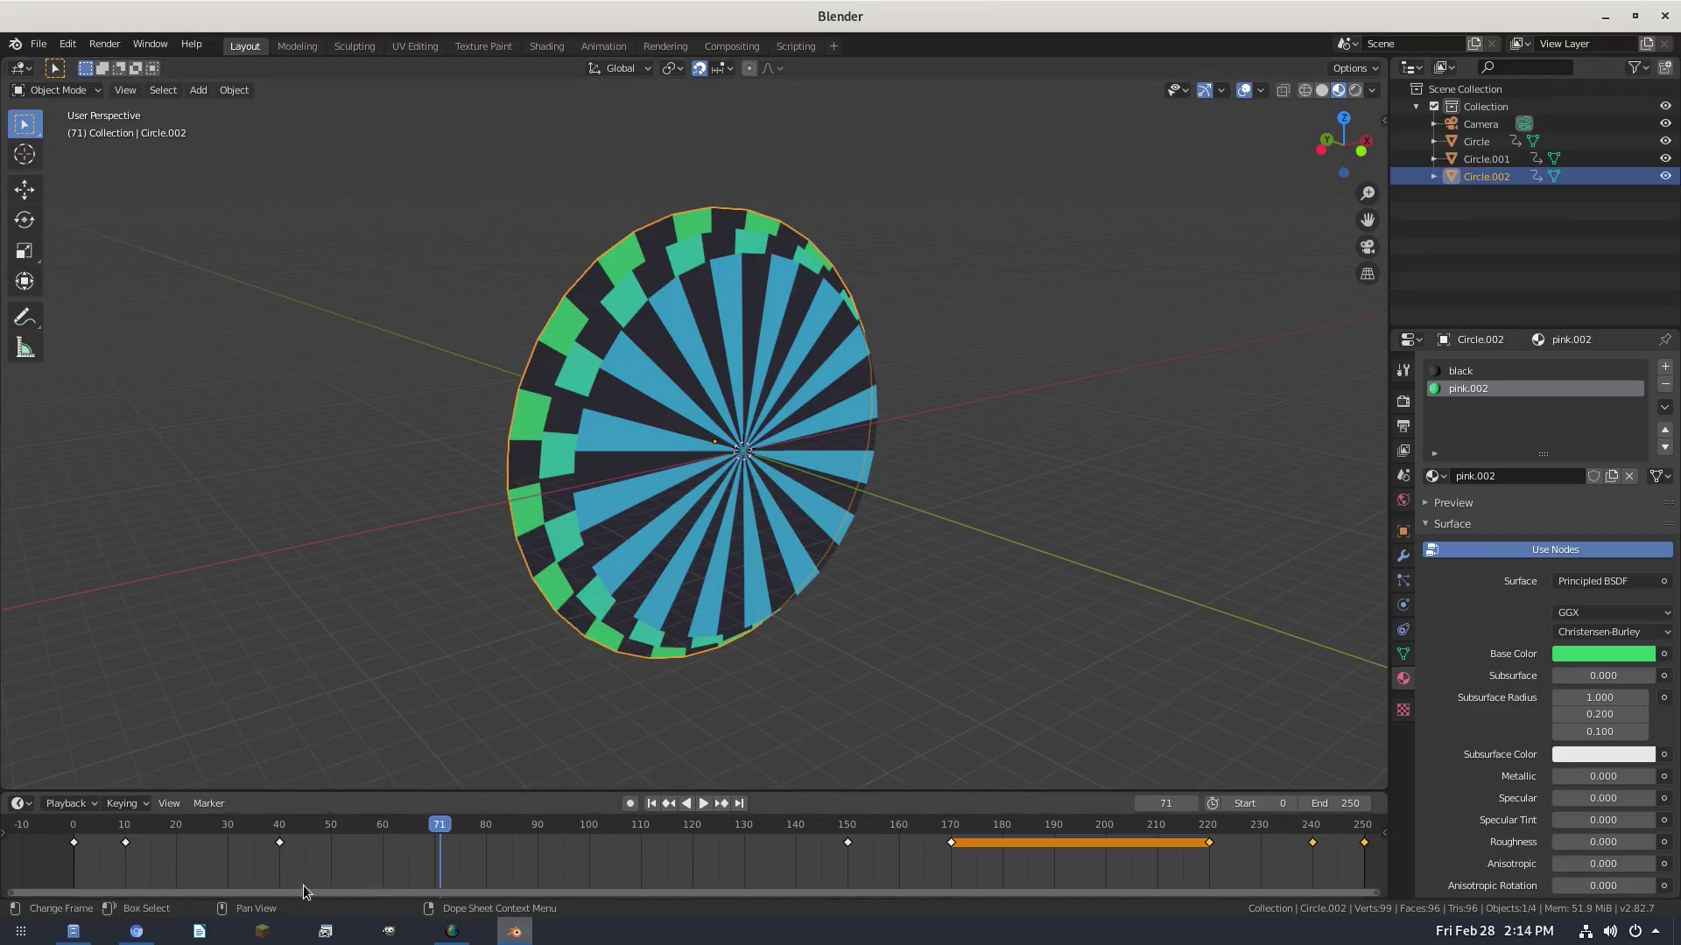
{"action": "key", "text": "g"}
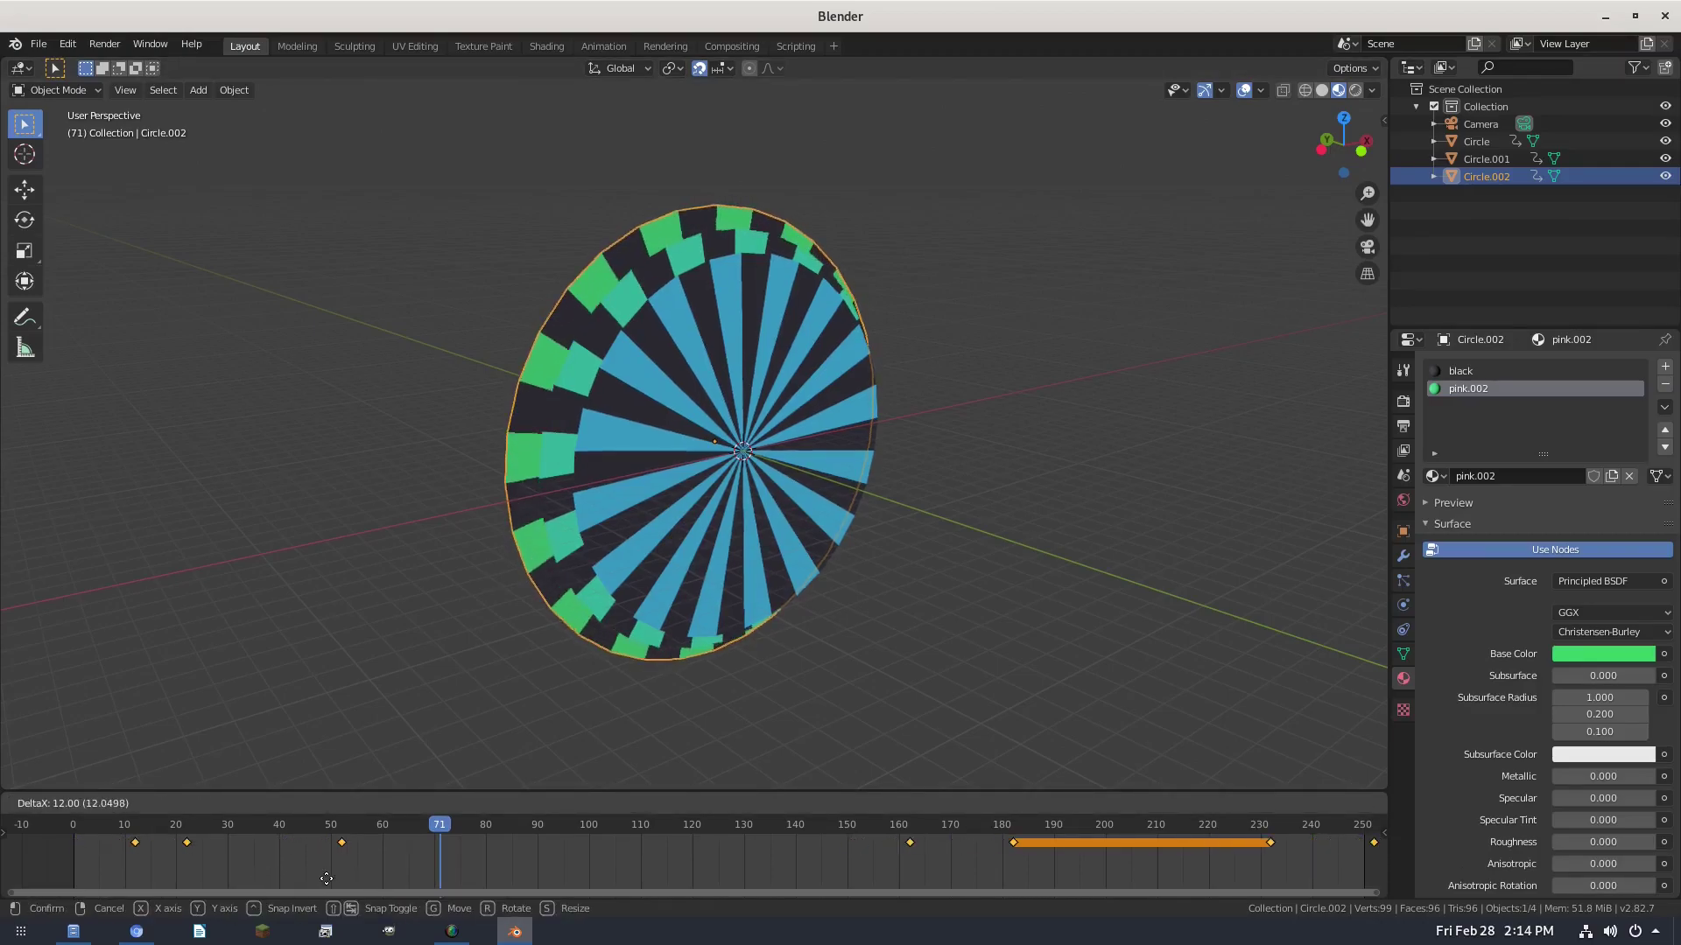
{"action": "left_click", "coordinate": [891, 843]}
- Set the animation's end frame to 270 to match the rearmost circle's last keyframe
{"action": "scroll", "coordinate": [891, 843], "scroll_direction": "down", "scroll_amount": 1}
{"action": "scroll", "coordinate": [891, 843], "scroll_direction": "down", "scroll_amount": 10, "text": "ctrl"}
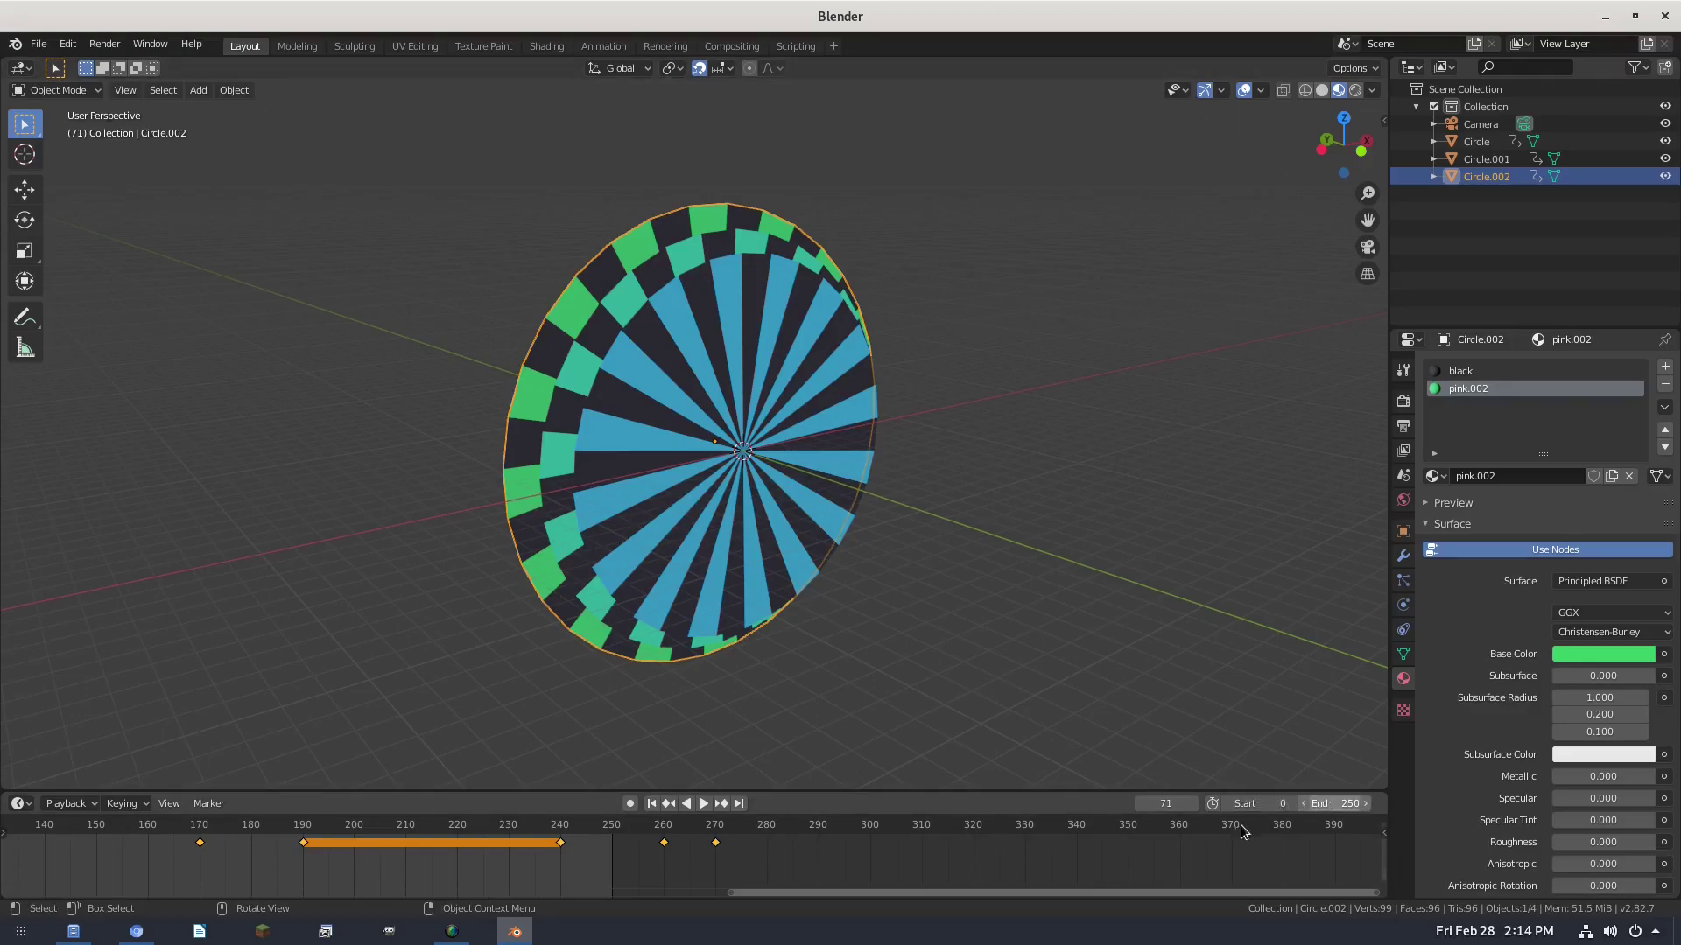
{"action": "left_click", "coordinate": [1340, 803]}
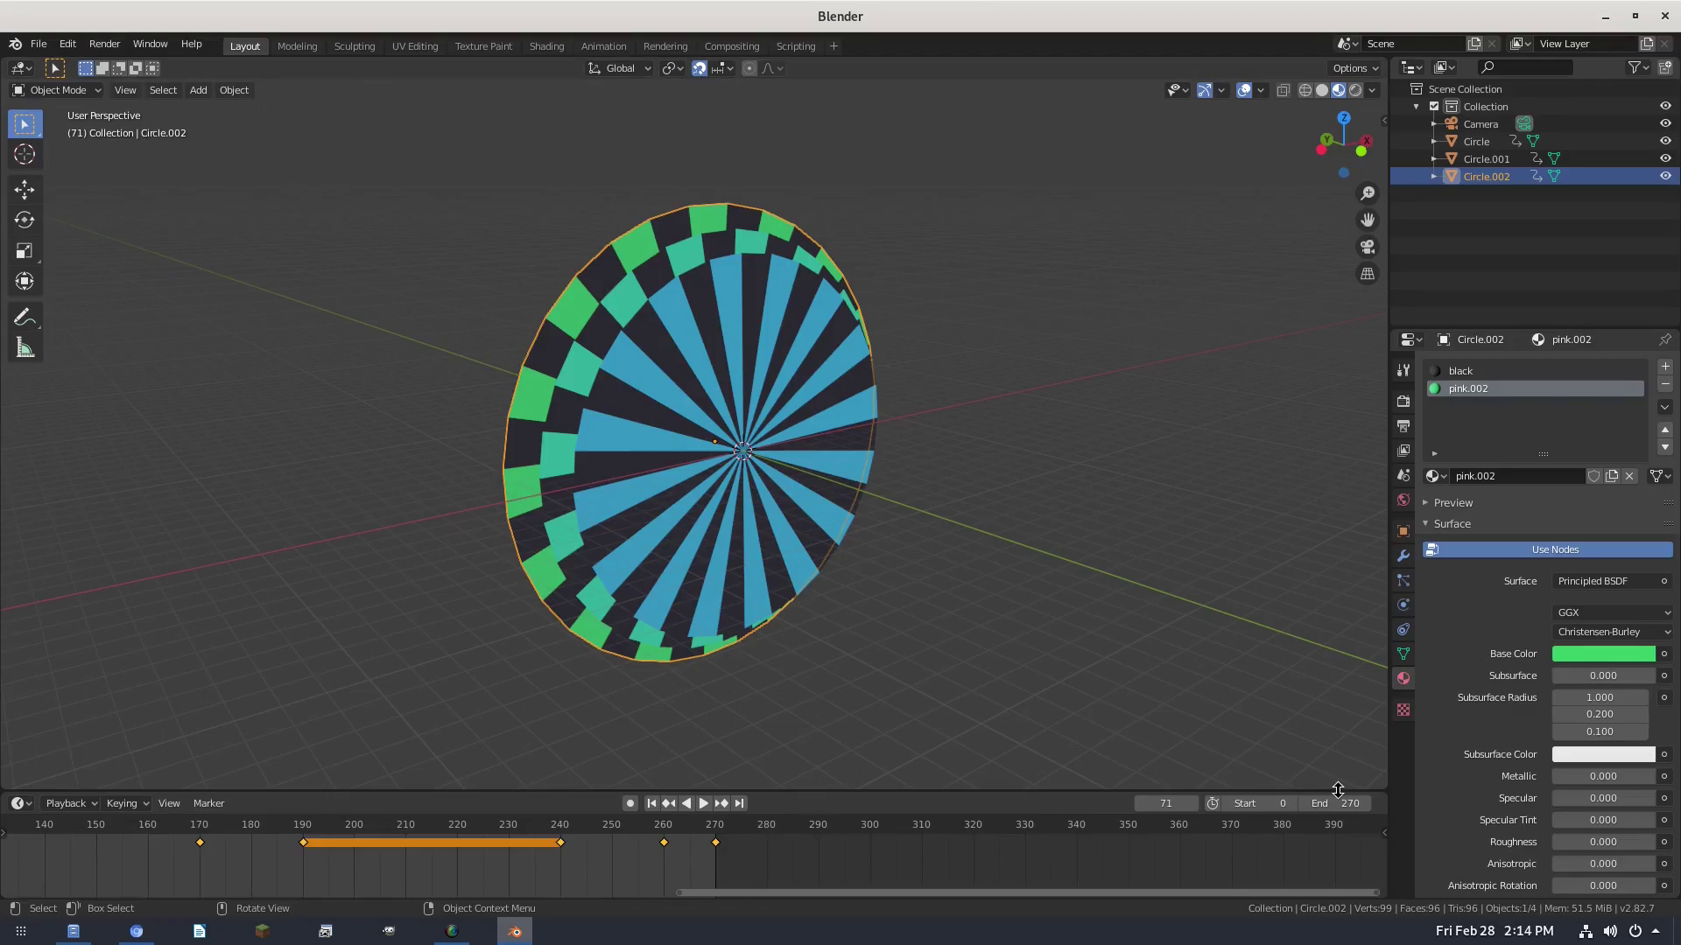
{"action": "key", "text": "Return"}
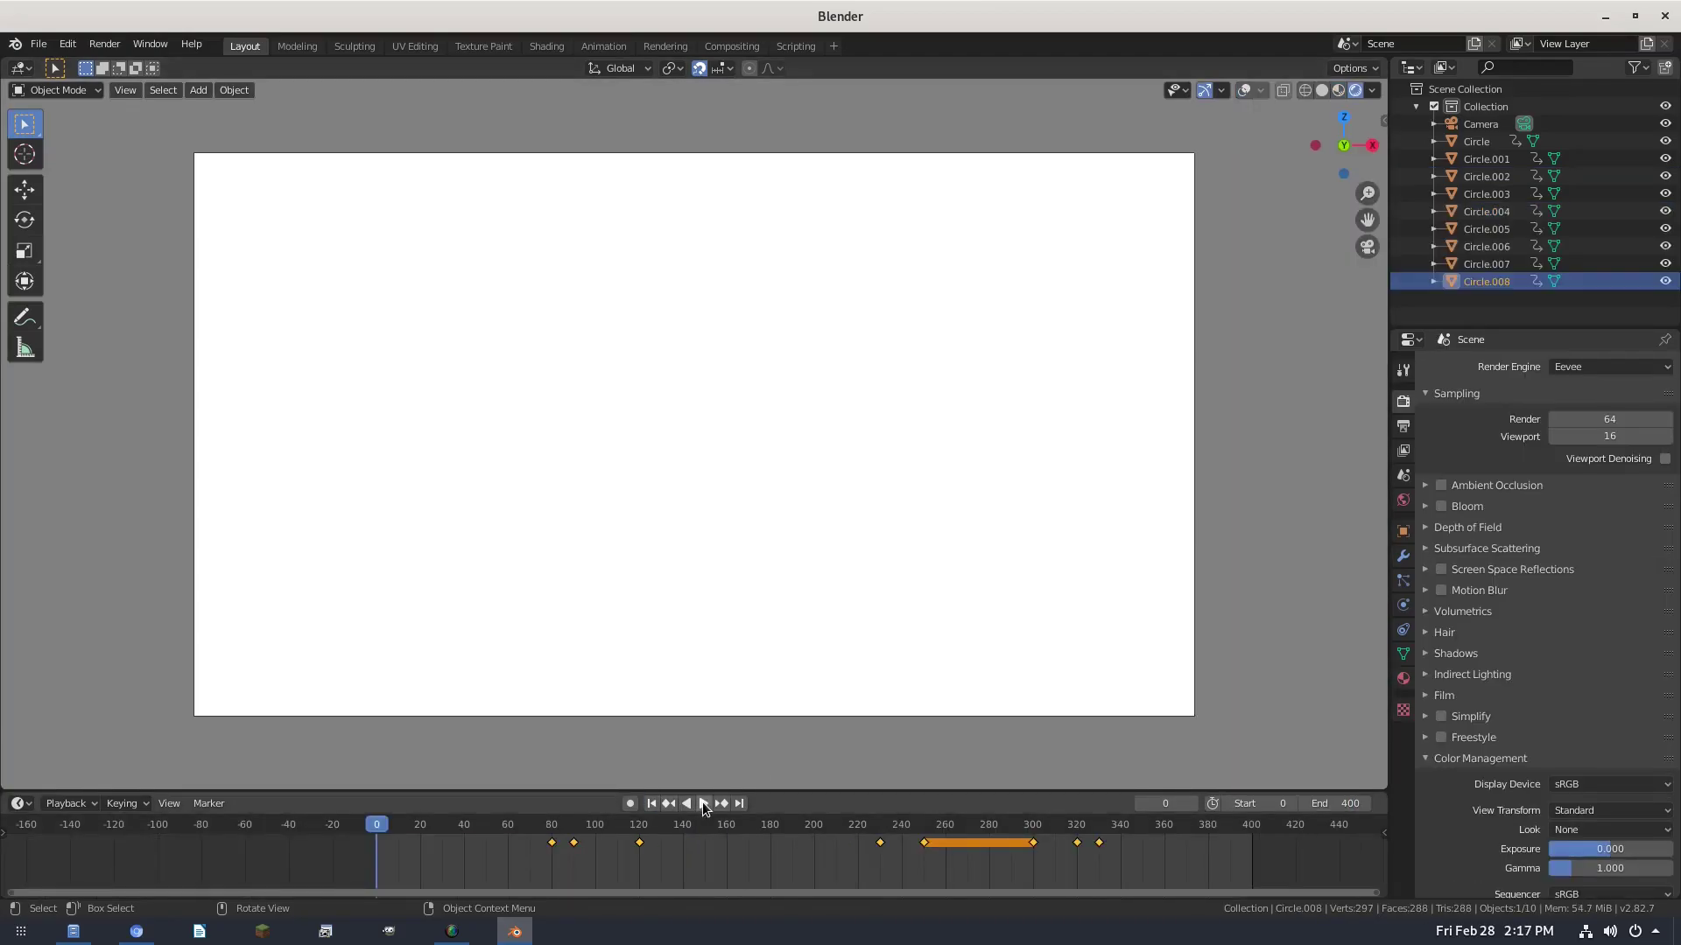
- Play the animation through the camera and examine the staggered pop-in, rotation and exit of the rainbow circles
{"action": "left_click", "coordinate": [704, 803]}
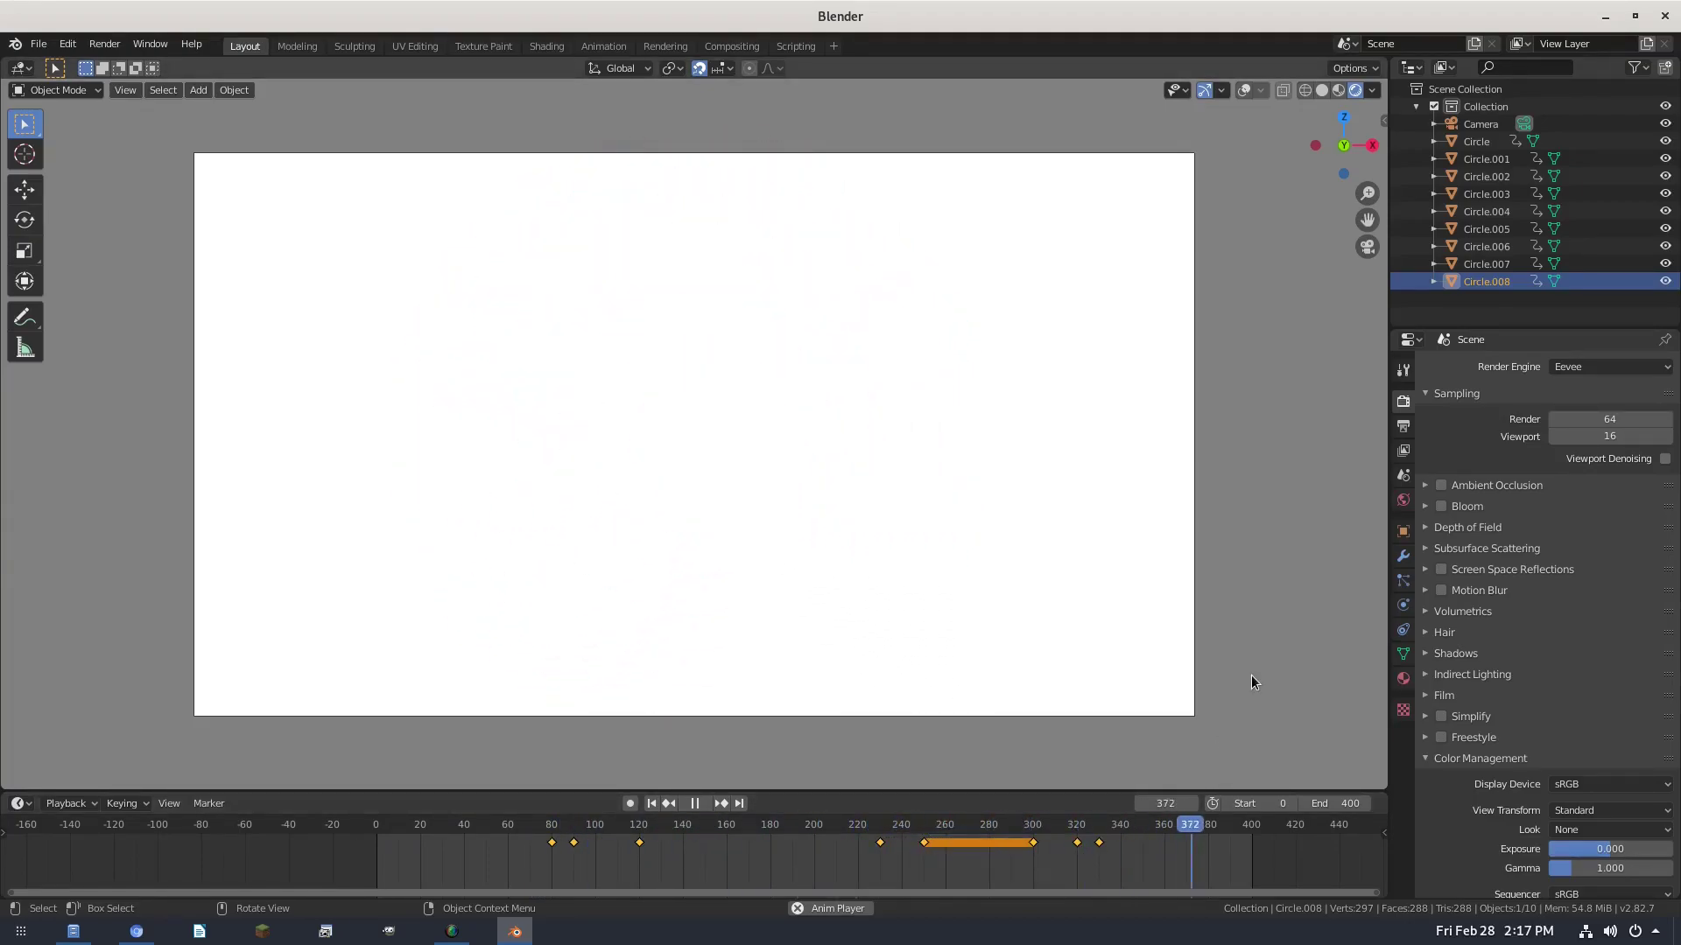
{"action": "scroll", "coordinate": [1252, 681], "scroll_direction": "down", "scroll_amount": 1}
{"action": "scroll", "coordinate": [1251, 677], "scroll_direction": "down", "scroll_amount": 3}
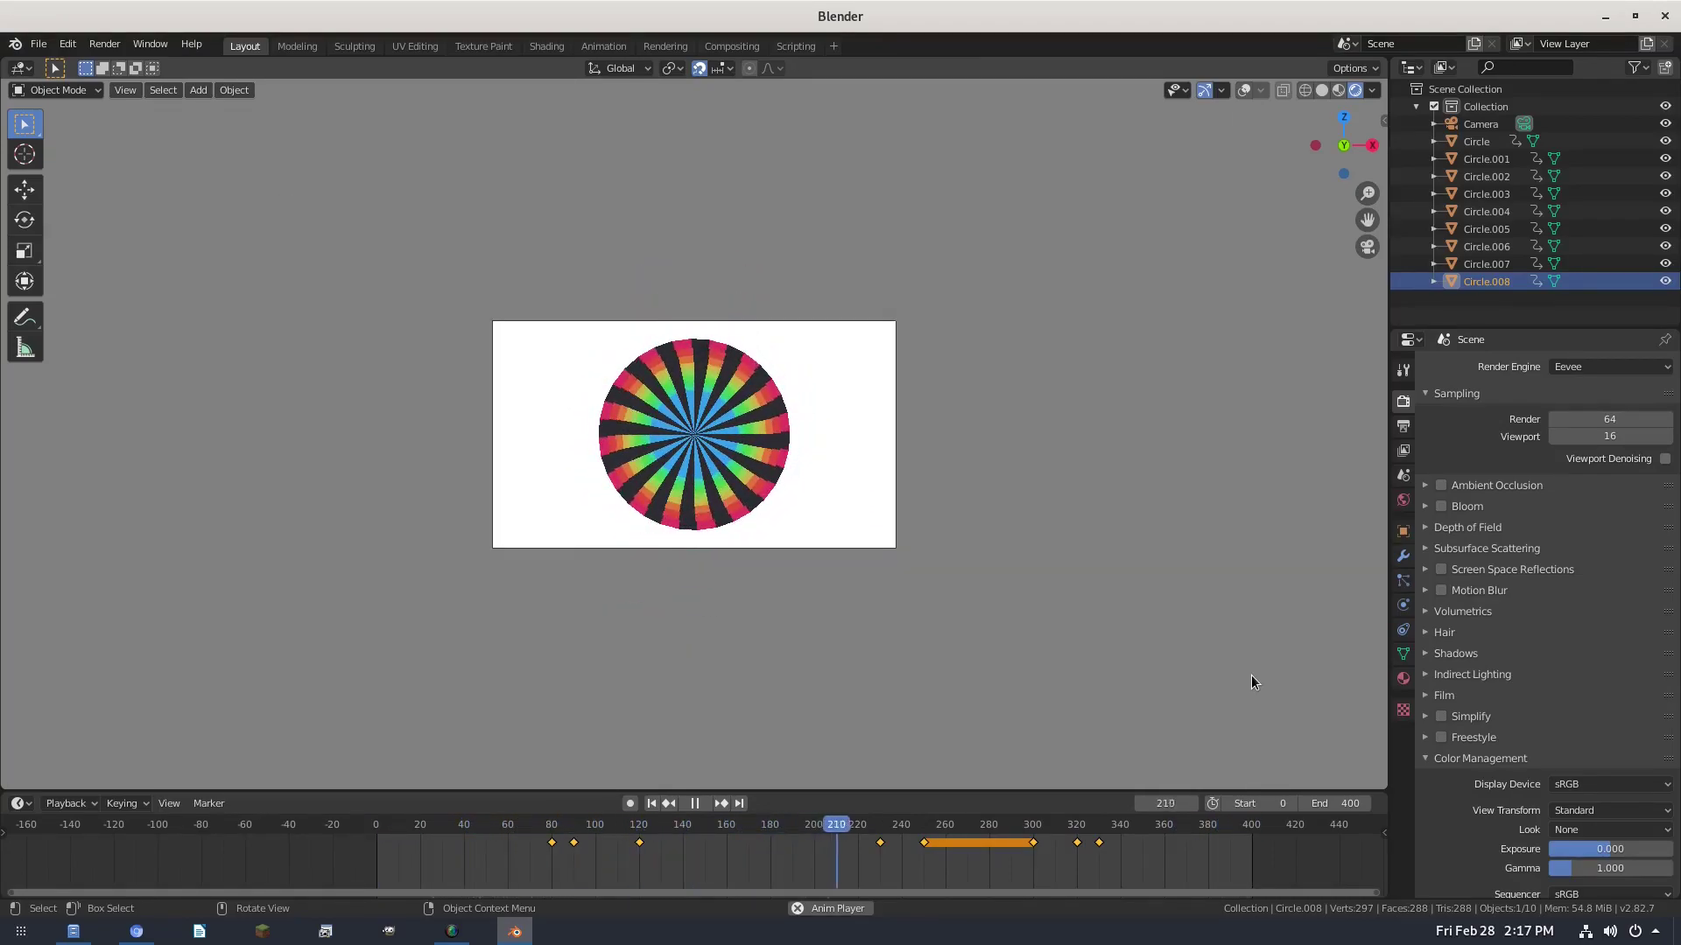
{"action": "scroll", "coordinate": [1251, 675], "scroll_direction": "up", "scroll_amount": 1}
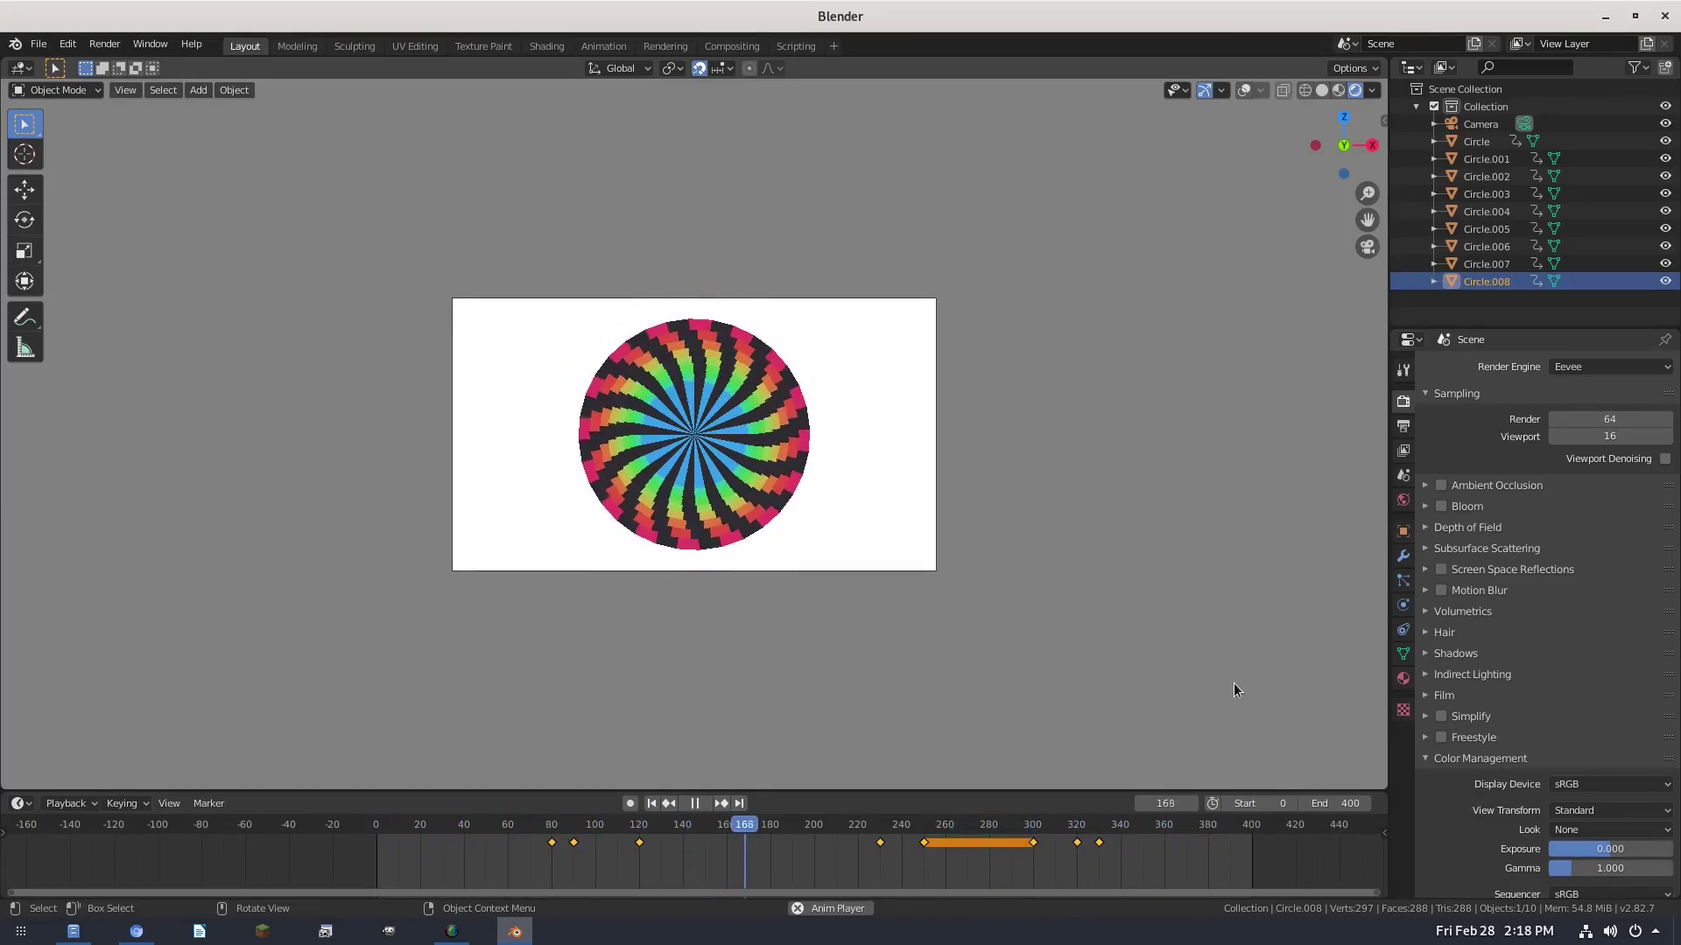
{"action": "scroll", "coordinate": [1233, 682], "scroll_direction": "up", "scroll_amount": 3}
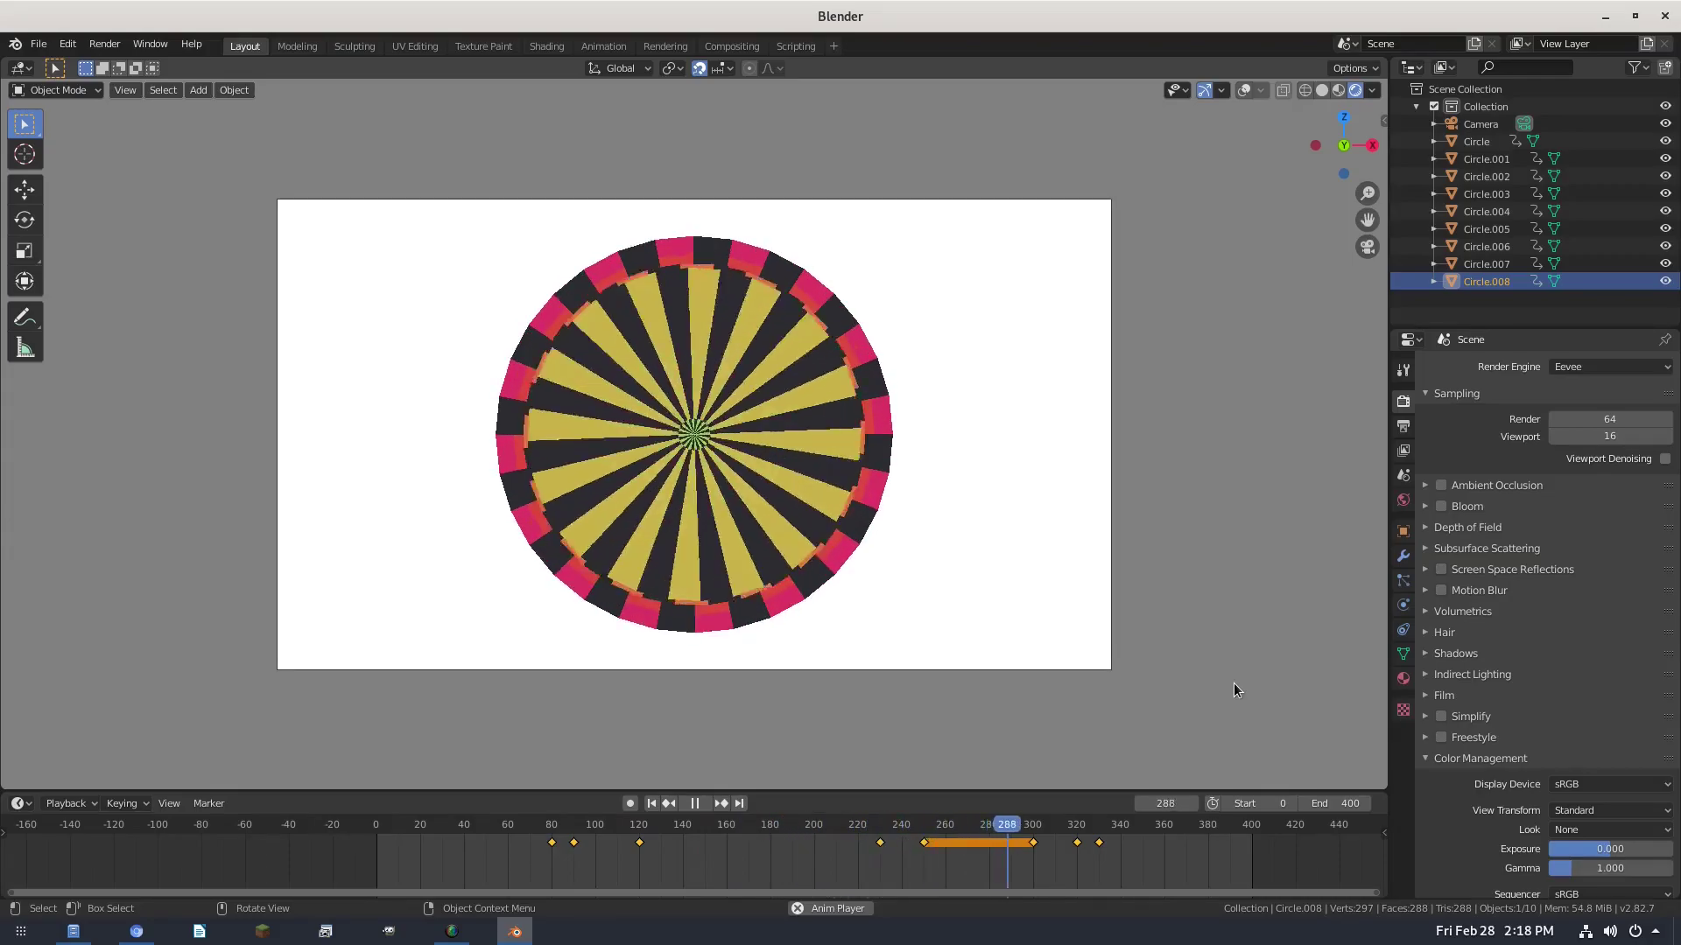